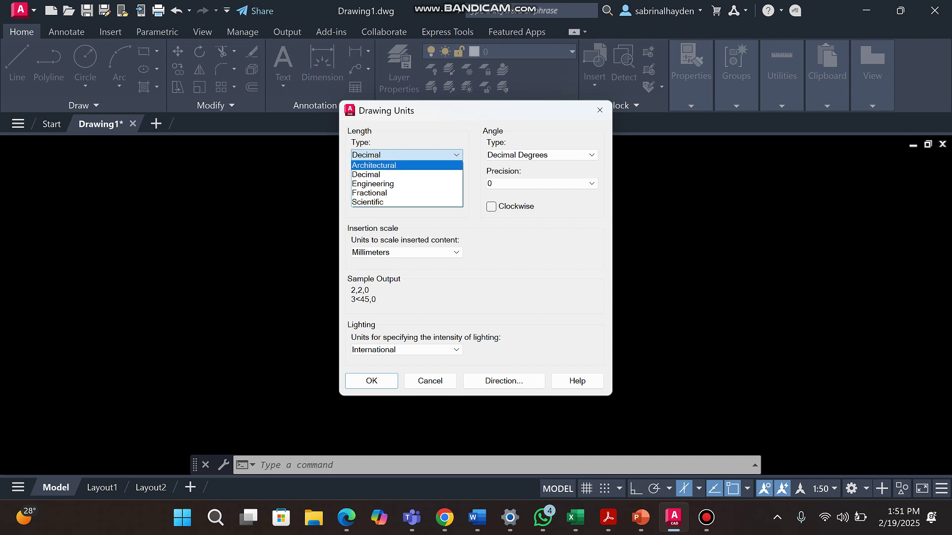
- Configure the drawing units to Decimal length type with Millimeters as the insertion scale
left_click(387, 175)
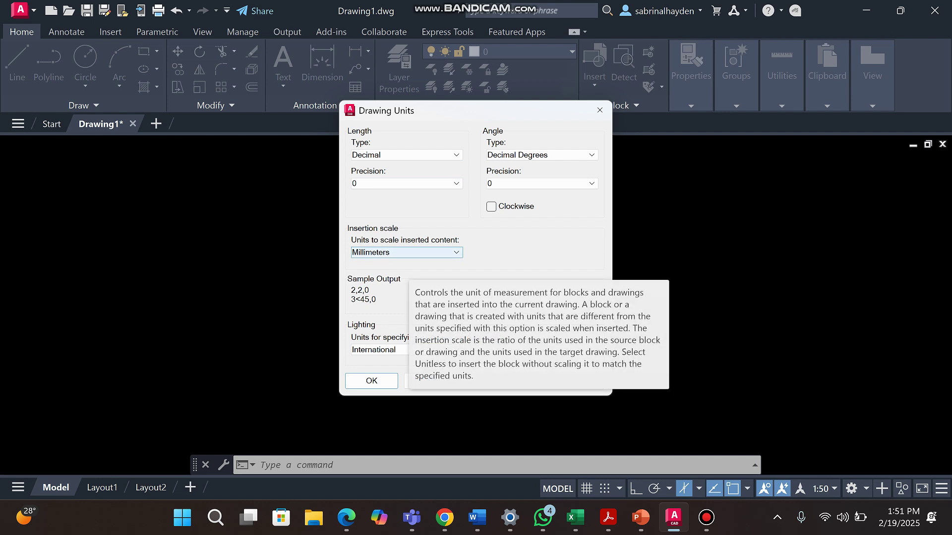
left_click(409, 253)
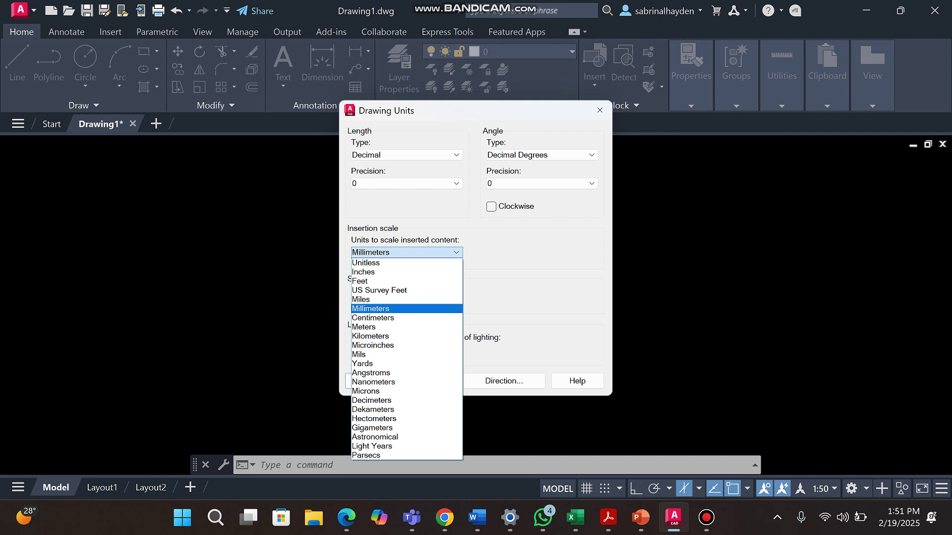
left_click(377, 309)
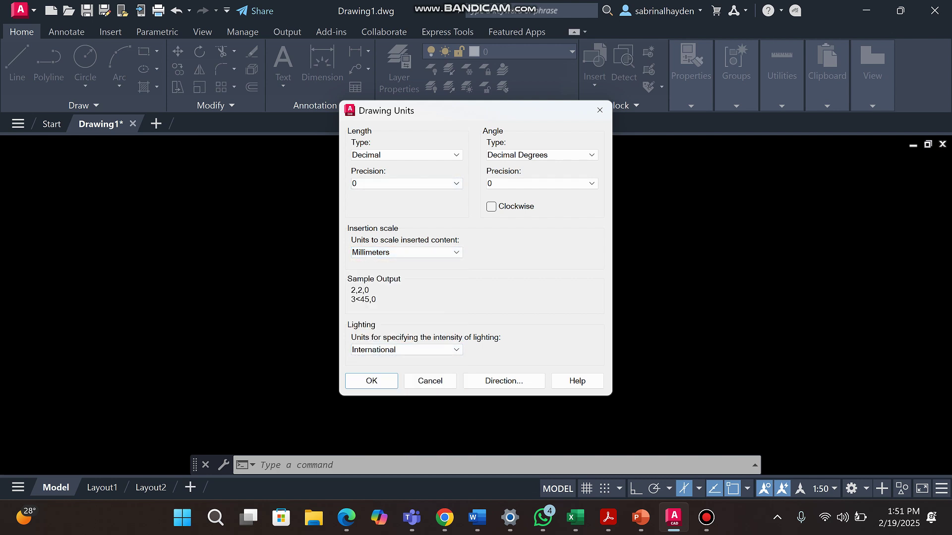
left_click(371, 380)
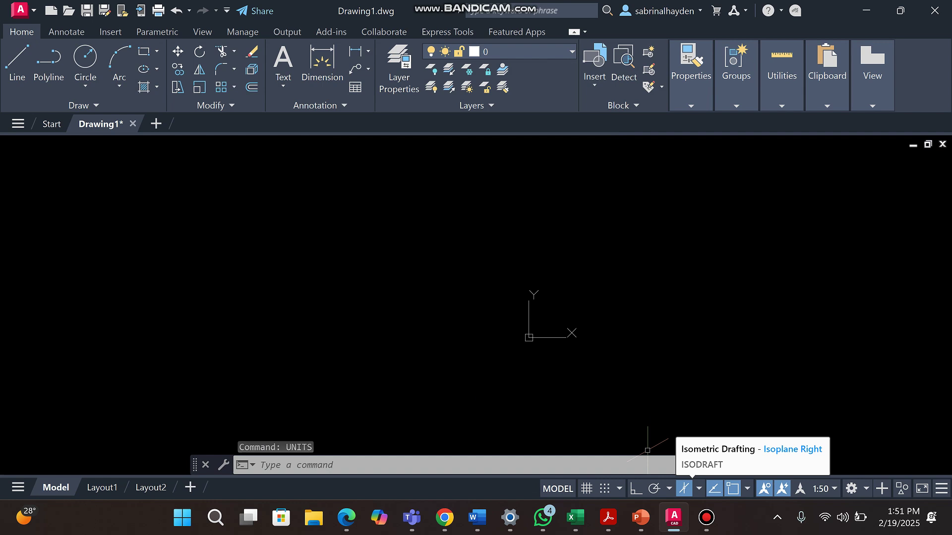
- Turn off isometric drafting and draw one freely sloped line across the empty drawing area
left_click(684, 489)
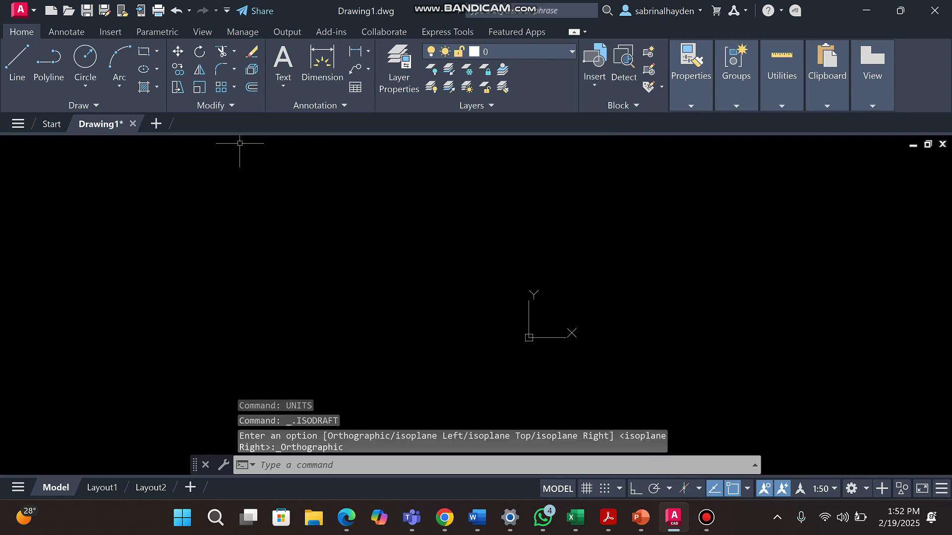
left_click(17, 60)
left_click(196, 217)
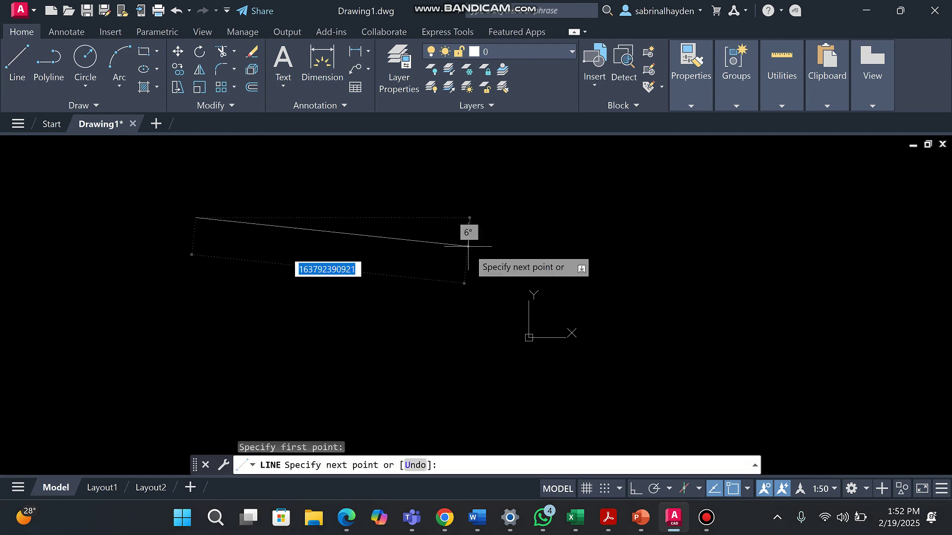
left_click(450, 332)
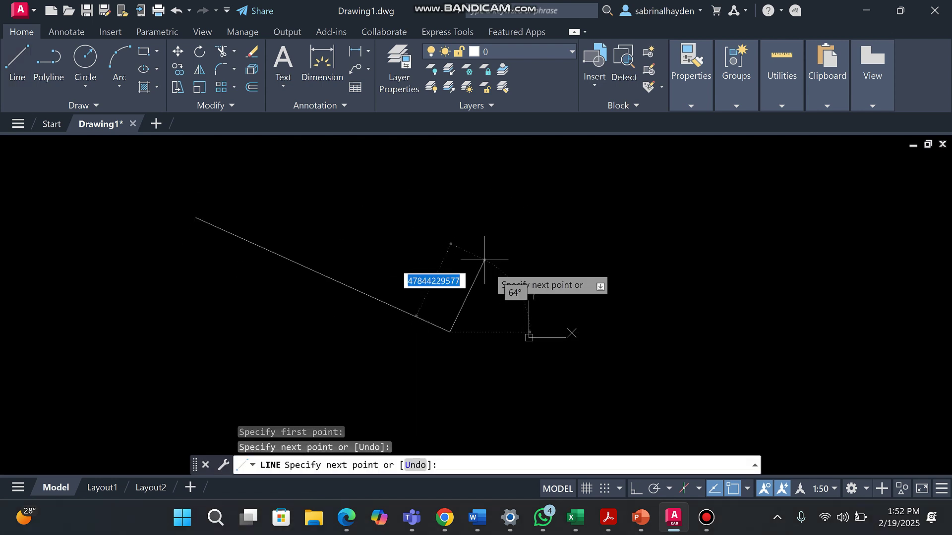
key("Escape")
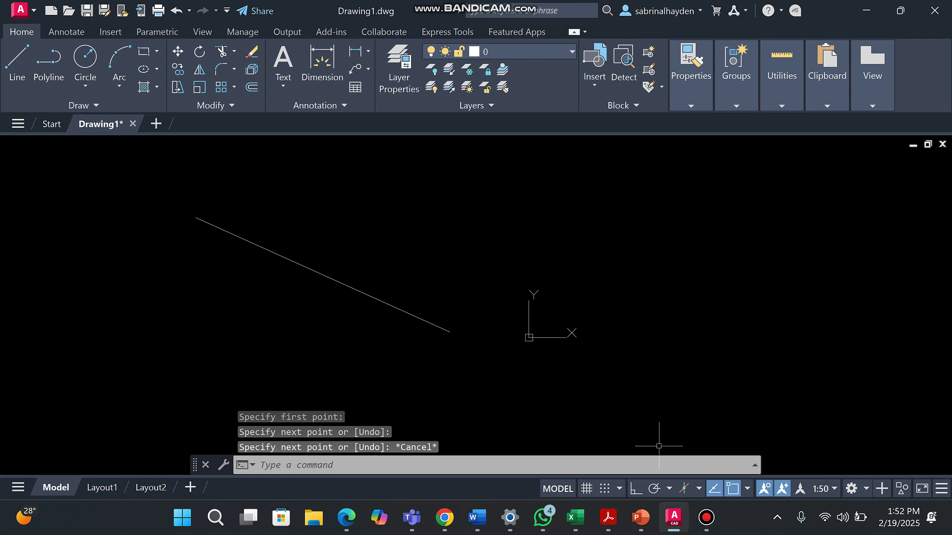
- Turn isometric drafting back on with isoplane Right, and enable Ortho mode while trying out a line without completing it
key("F5")
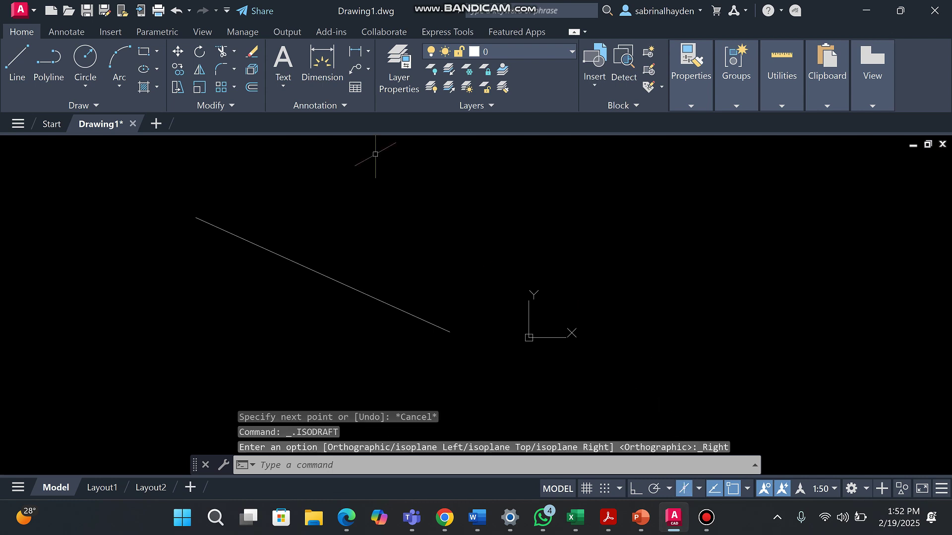
left_click(17, 59)
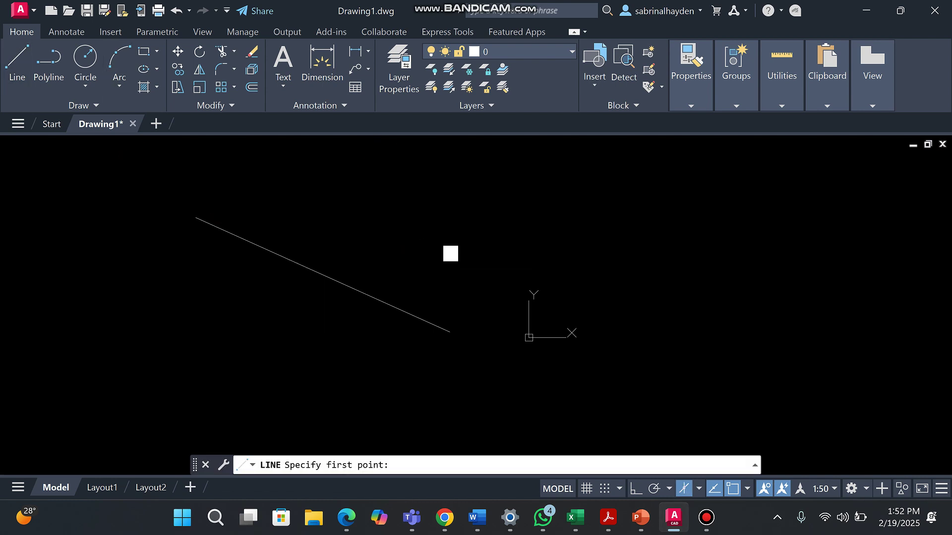
left_click(436, 253)
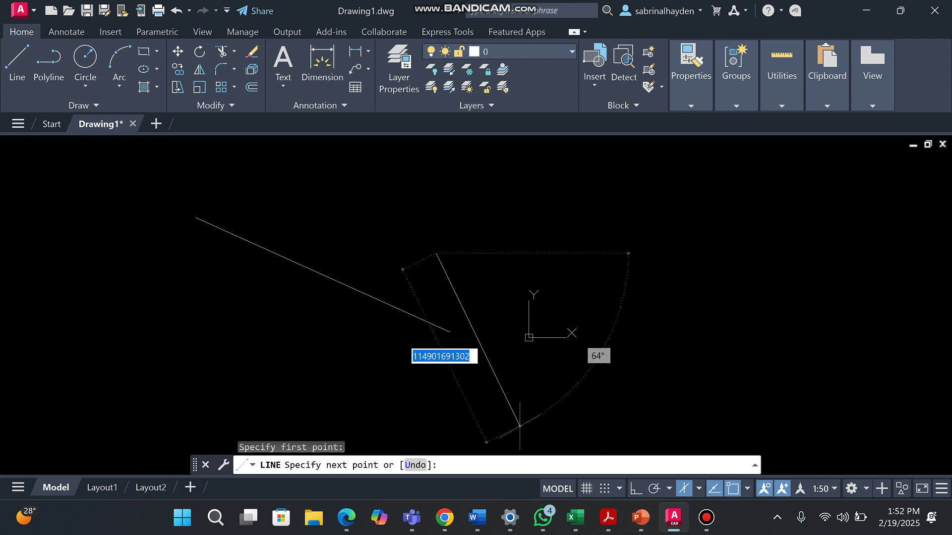
key("F8")
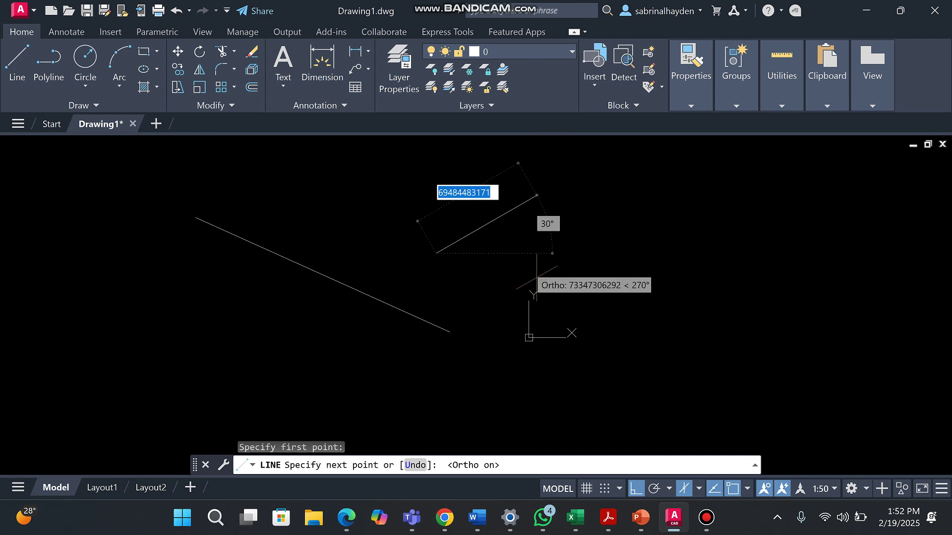
key("Escape")
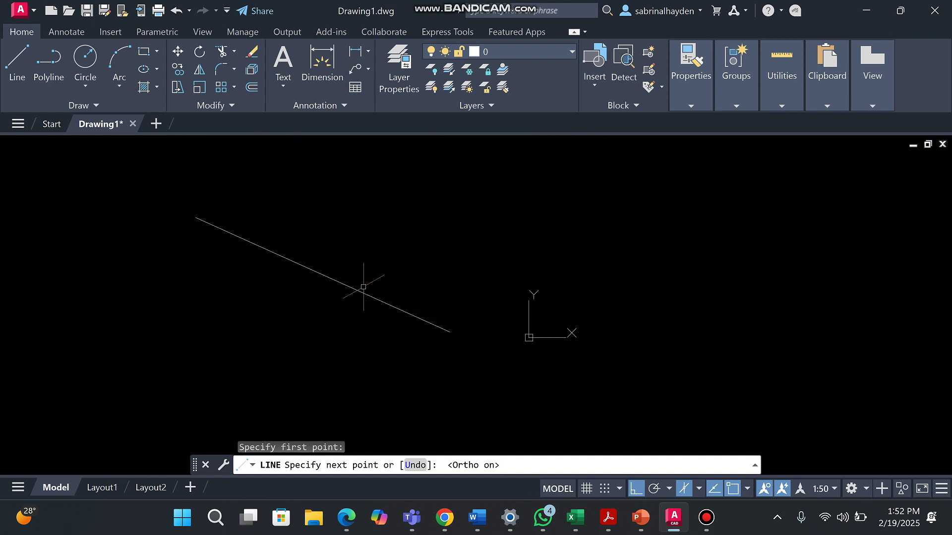
- Delete the sloped test line from the drawing
left_click(395, 268)
left_click(276, 258)
key("Delete")
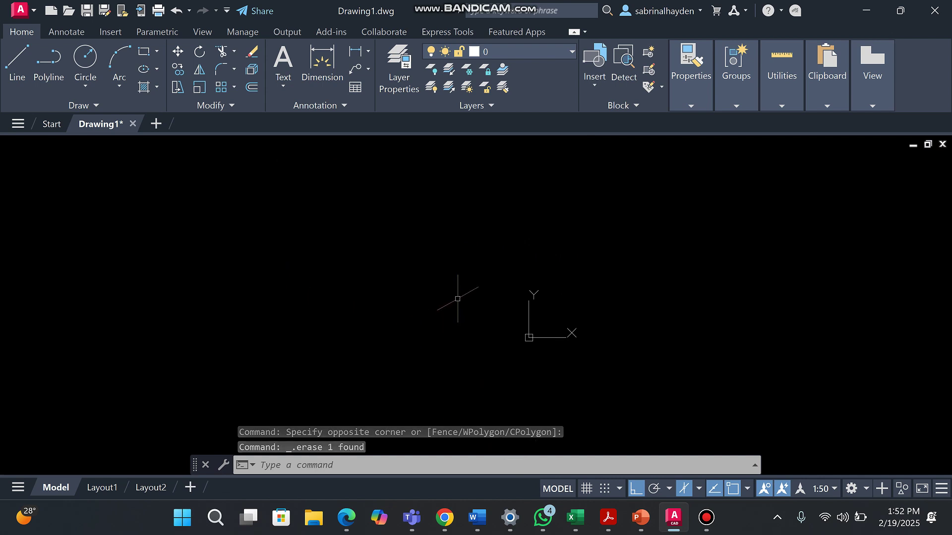
- Cycle repeatedly through isoplanes Left, Top and Right, ending on Right, and review the available isoplane options
mouse_move(706, 517)
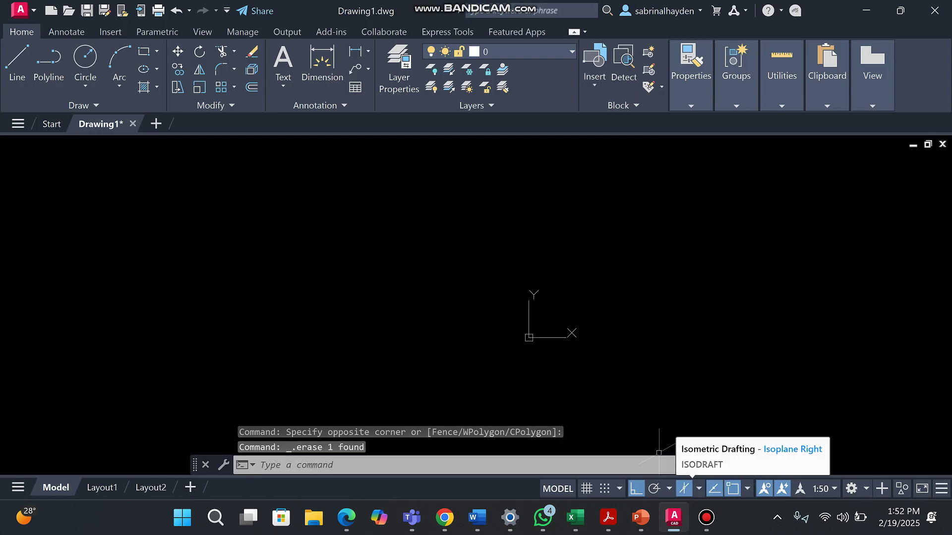
key("F5")
key("F5")
key("F5")
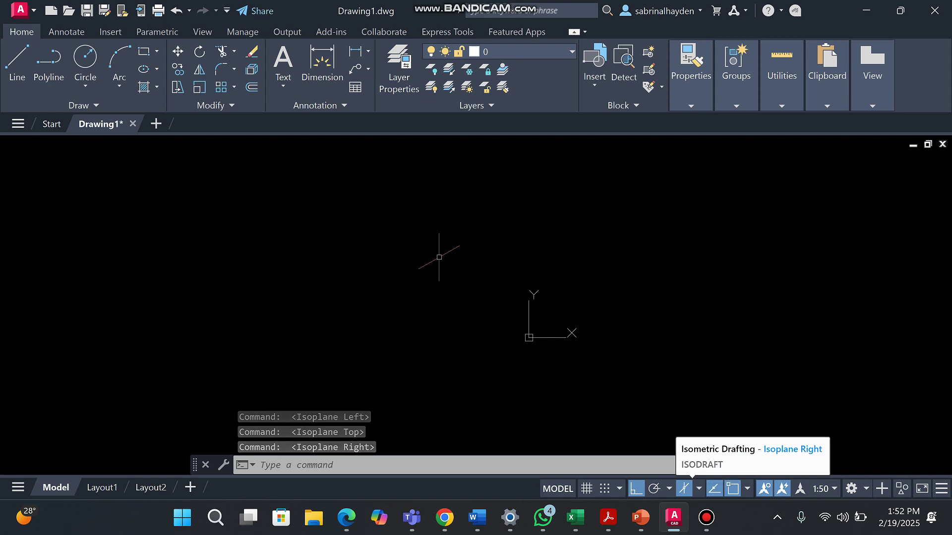
key("F5")
key("F5")
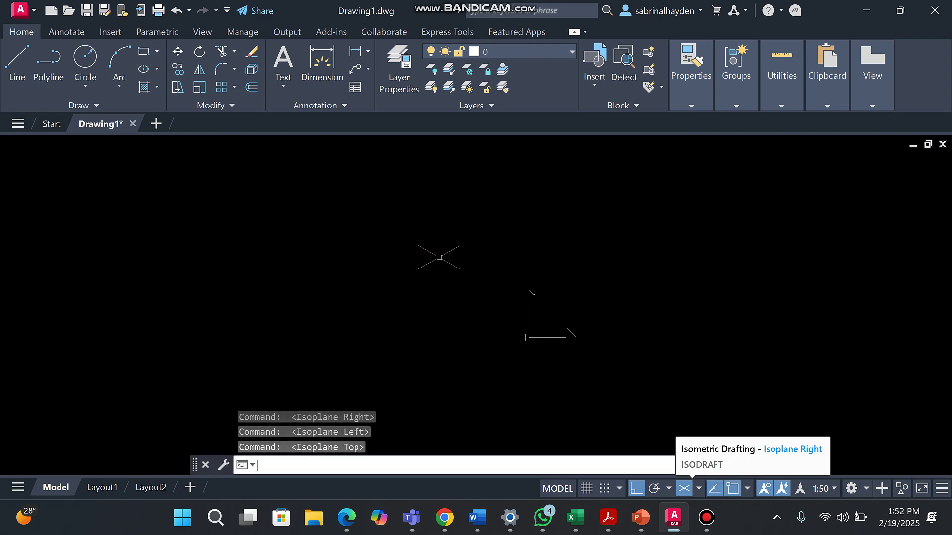
key("F5")
key("F5")
key("F5")
key("F5")
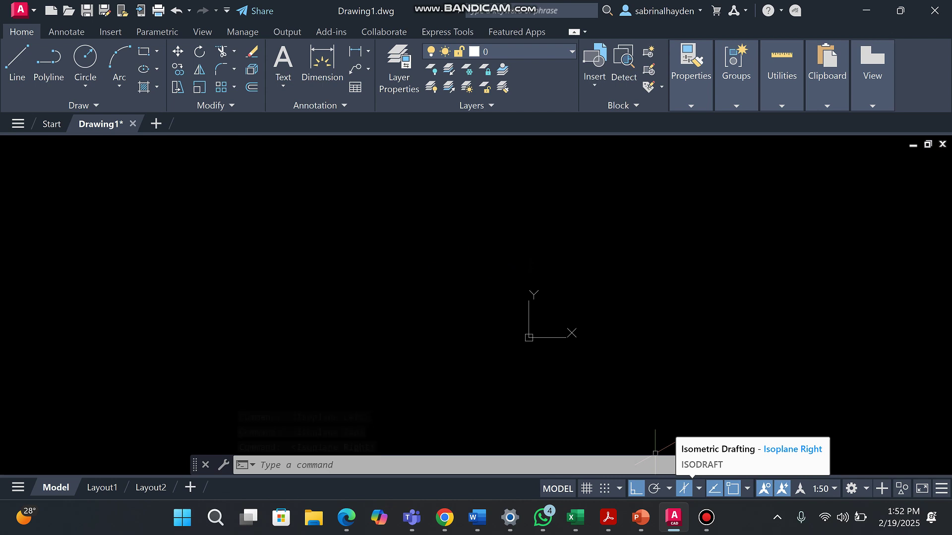
left_click(699, 488)
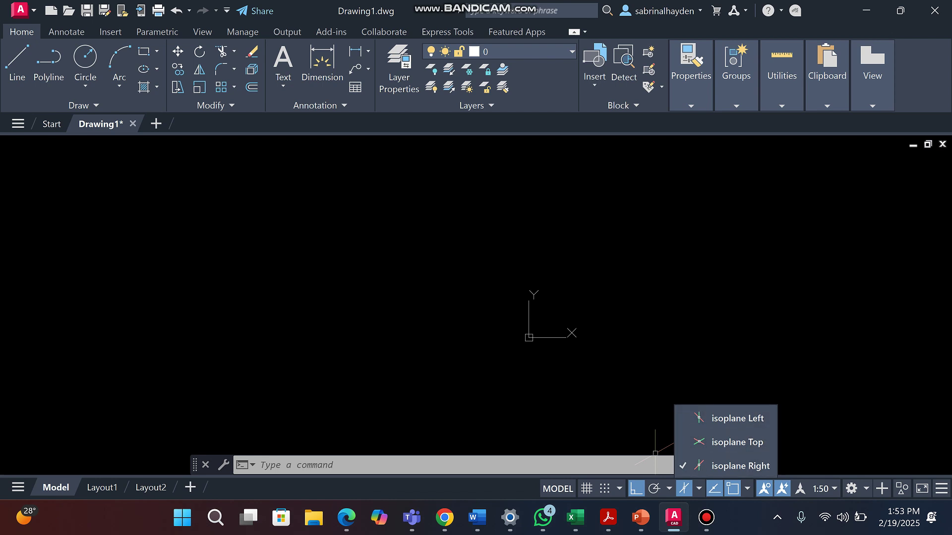
left_click(656, 453)
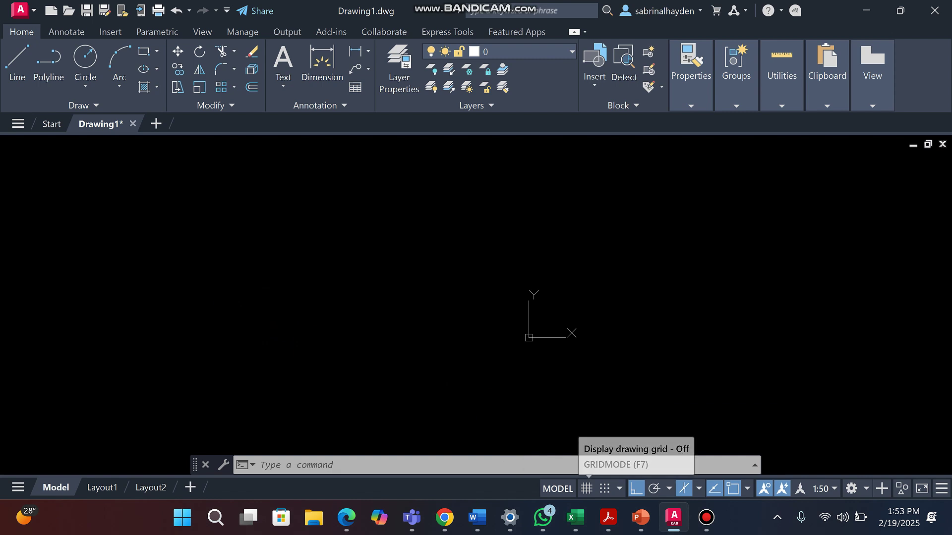
- Turn on the drawing grid and cycle the isoplane through Left, Top and Right to compare the grid orientations
left_click(587, 489)
scroll(305, 280, "down", 4)
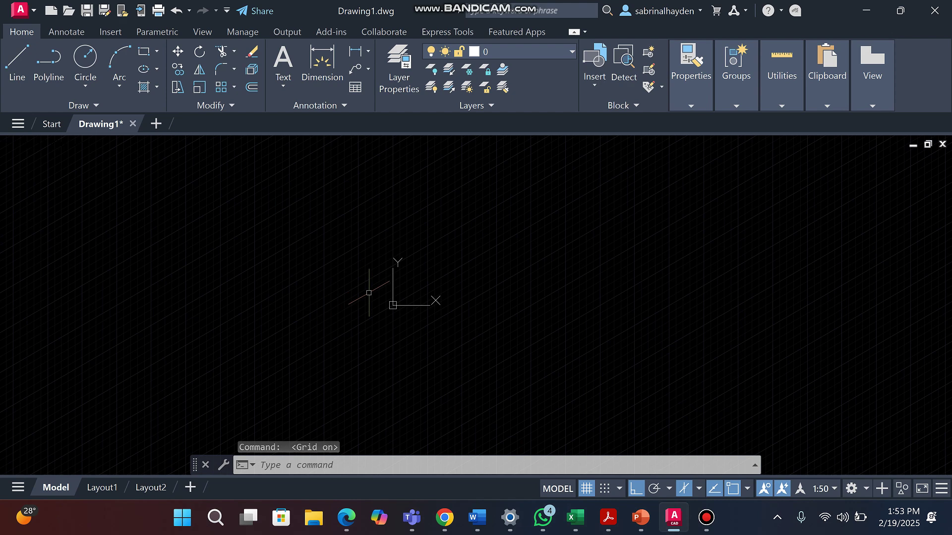
key("F5")
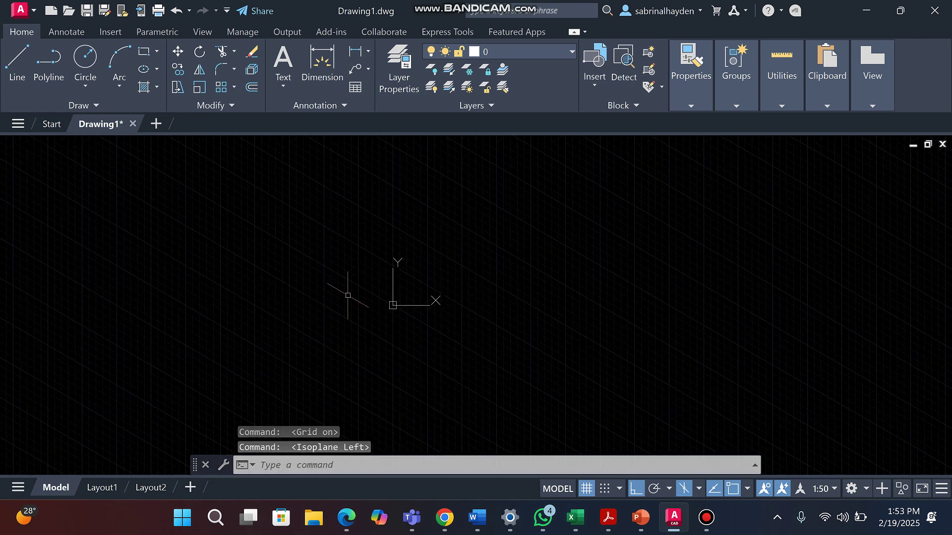
key("F5")
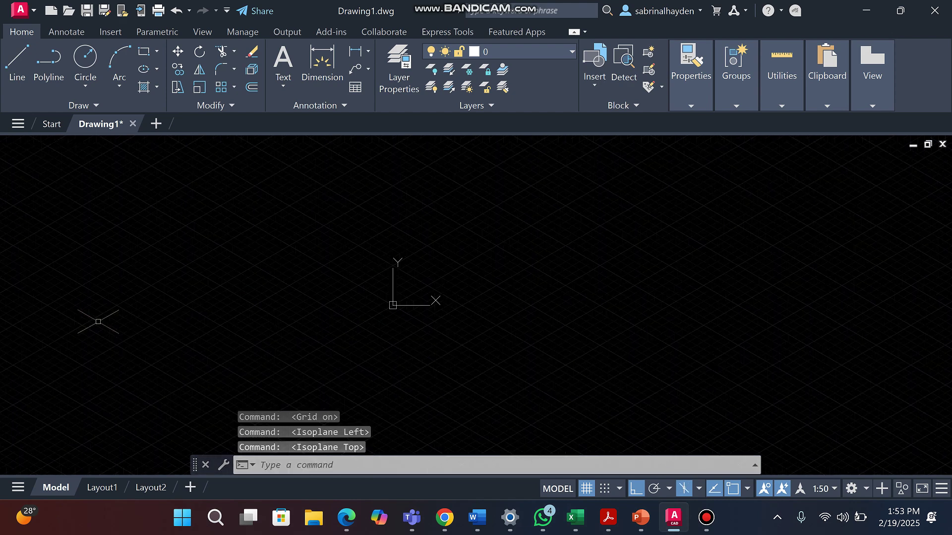
key("F5")
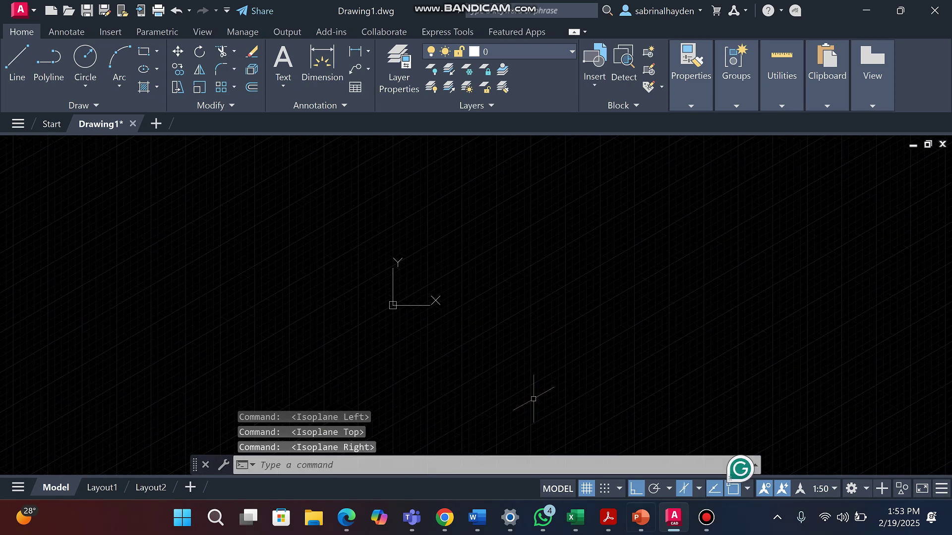
- Pick each isoplane directly from the isometric drafting options: Top, Left and finally Right
left_click(698, 489)
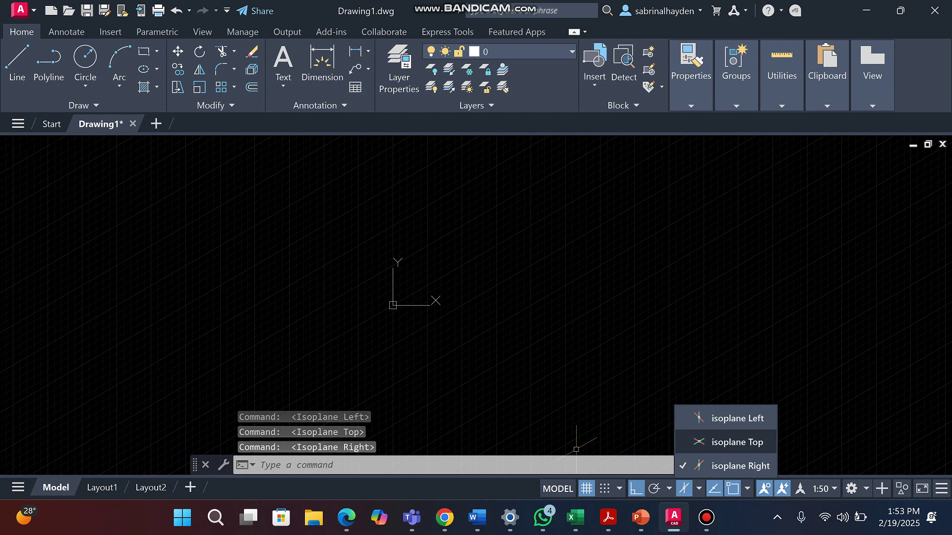
left_click(731, 442)
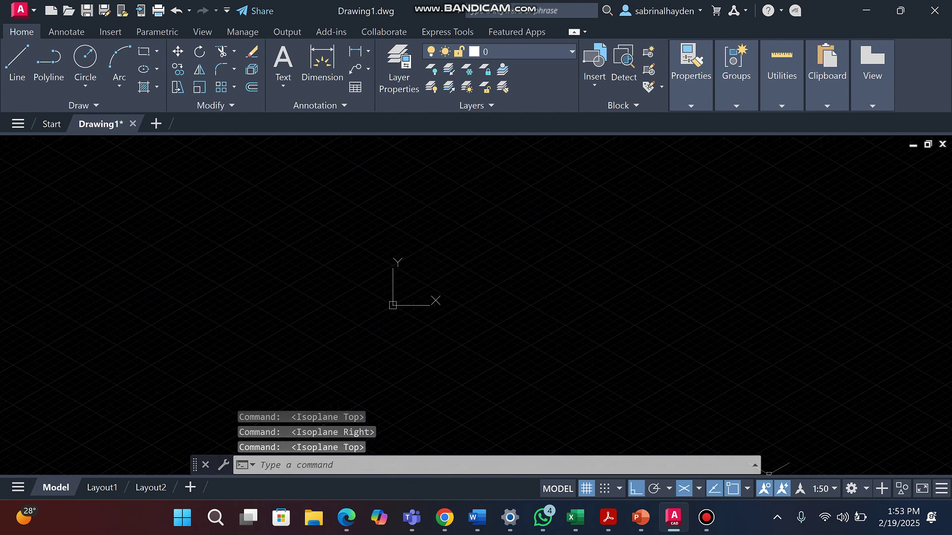
left_click(698, 489)
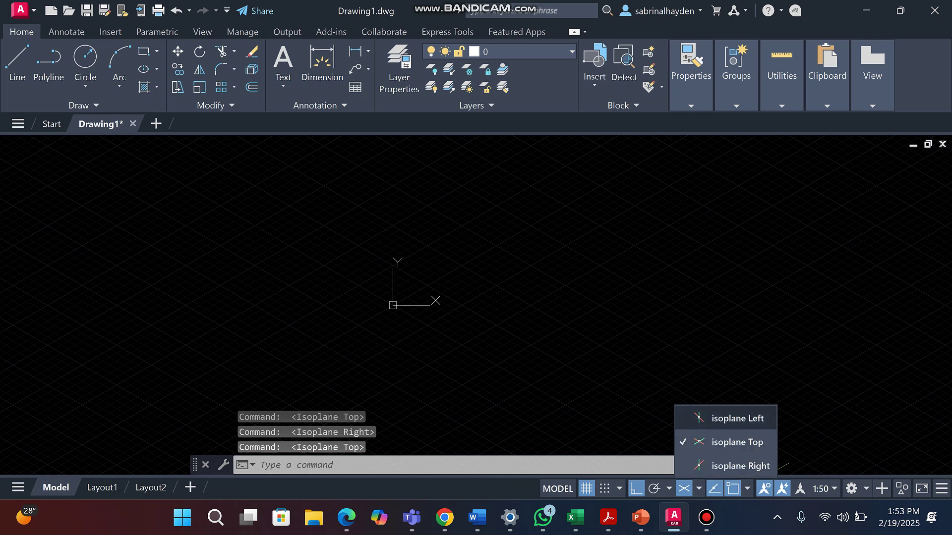
left_click(723, 419)
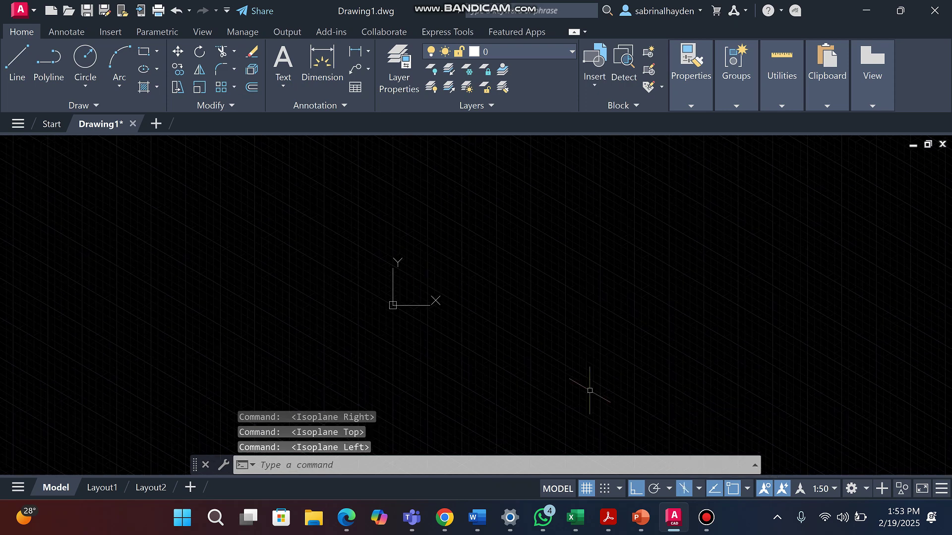
left_click(698, 489)
left_click(723, 463)
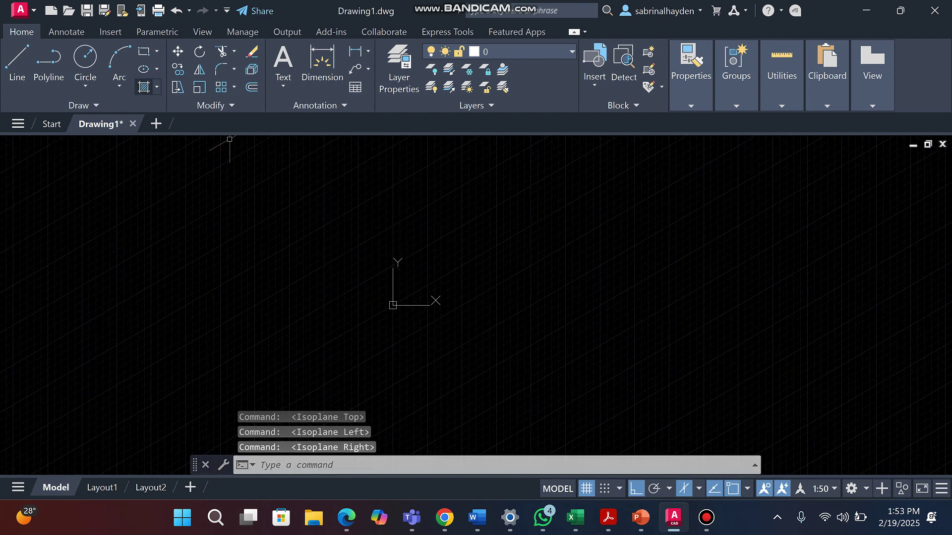
key("l")
key("Return")
left_click(257, 316)
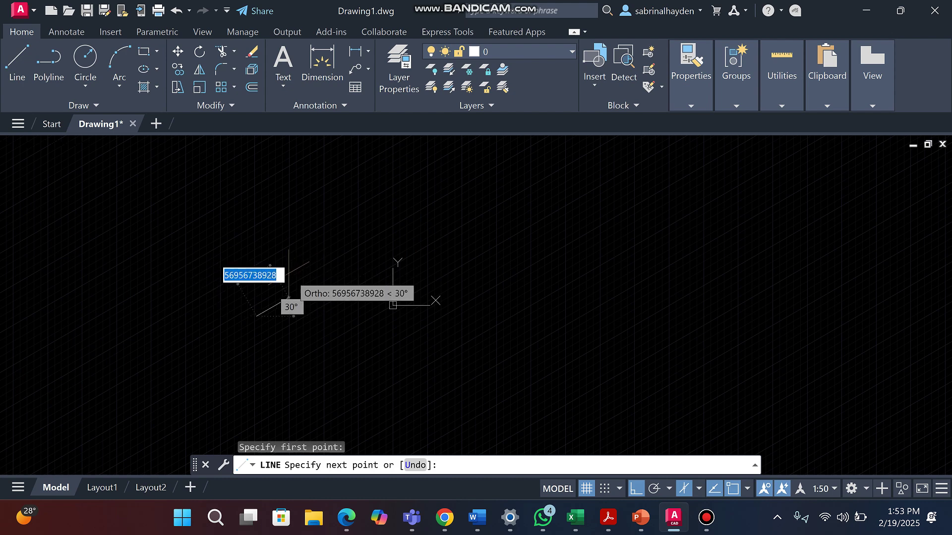
key("Escape")
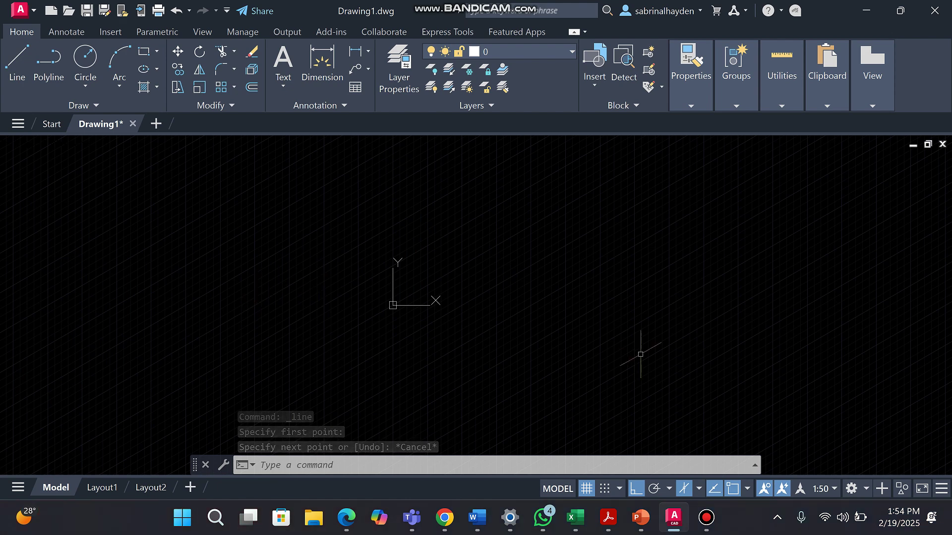
- Minimize the screen recorder and chat windows to return to the AutoCAD drawing with the reference image
left_click(706, 518)
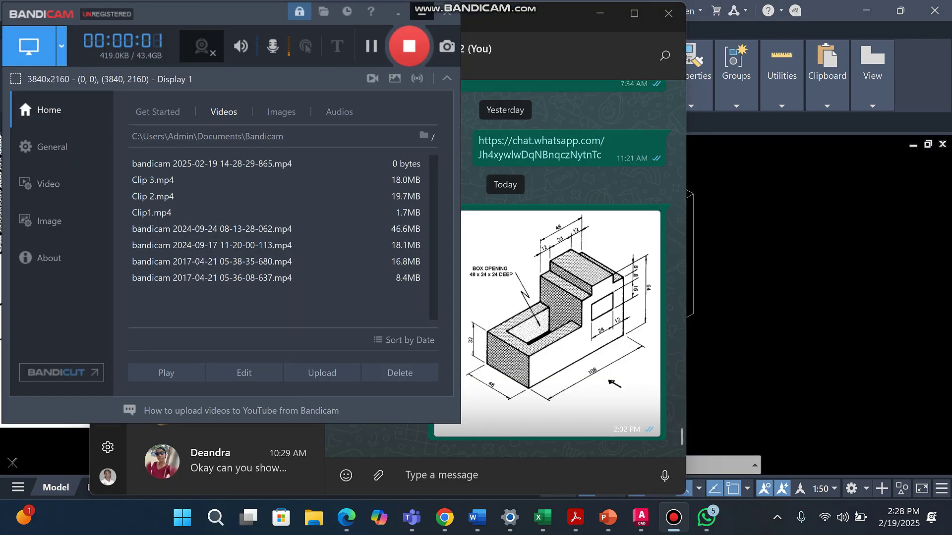
left_click(422, 11)
left_click(600, 14)
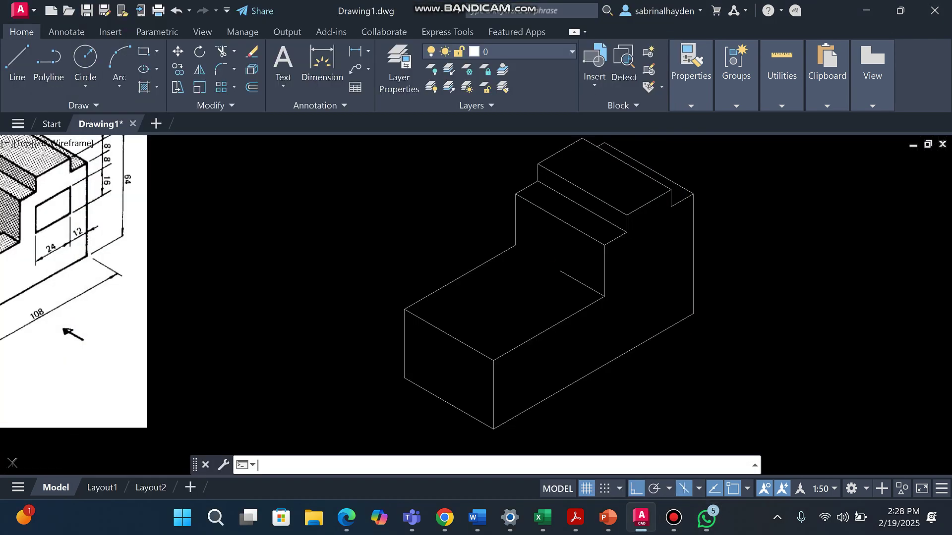
- Erase all the lines of the existing isometric block drawn beside the reference image
scroll(487, 284, "down", 2)
scroll(506, 280, "down", 2)
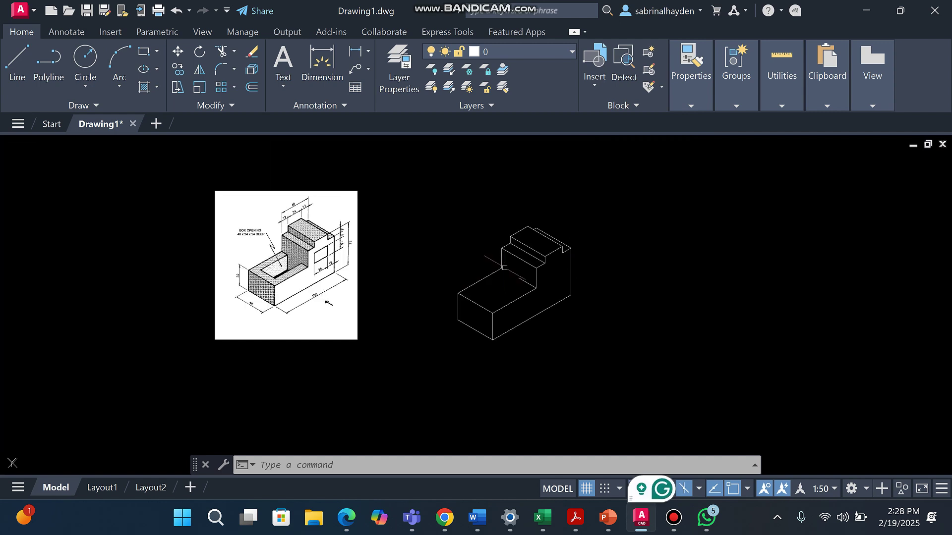
left_click(436, 218)
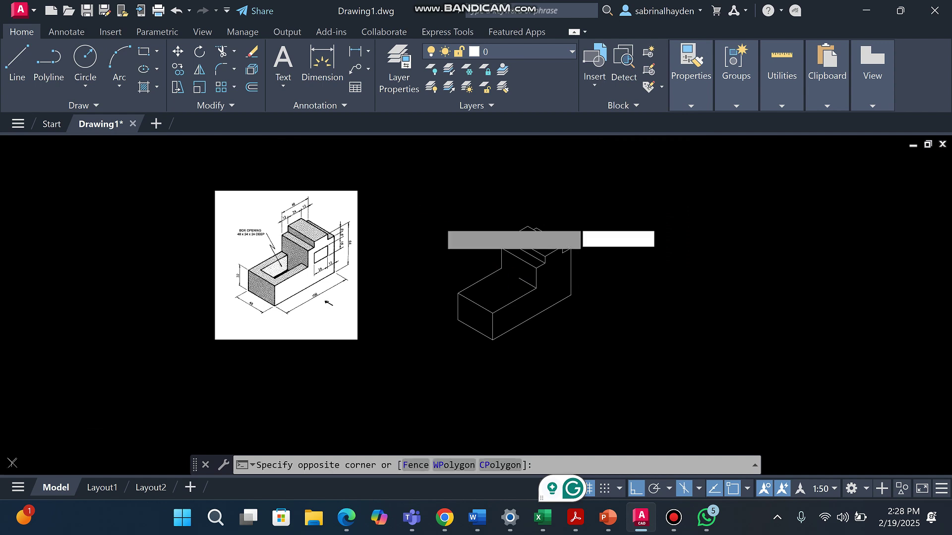
left_click(633, 350)
key("Delete")
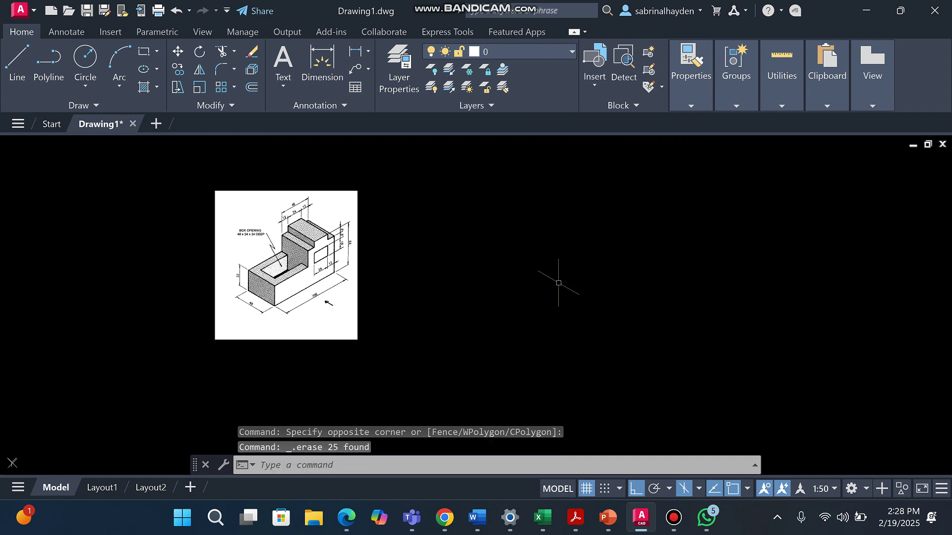
- Examine the reference image's base dimensions and the block's lowest front corner as the starting point for the drawing
scroll(245, 300, "up", 4)
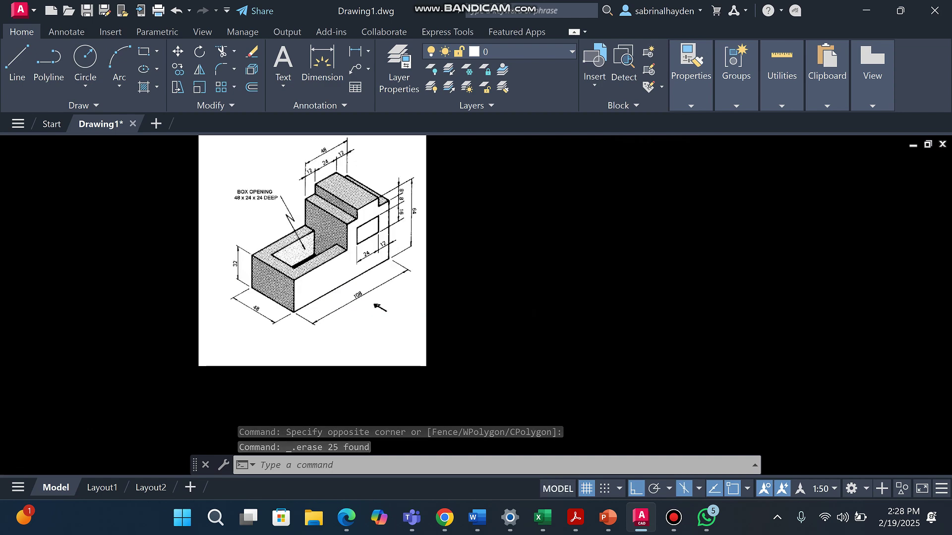
scroll(203, 315, "down", 4)
scroll(206, 305, "up", 4)
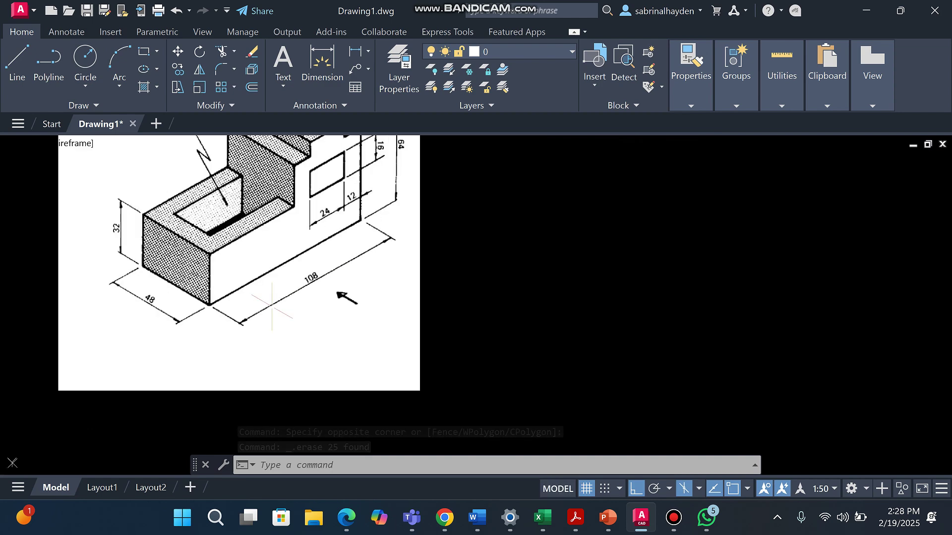
scroll(518, 288, "down", 4)
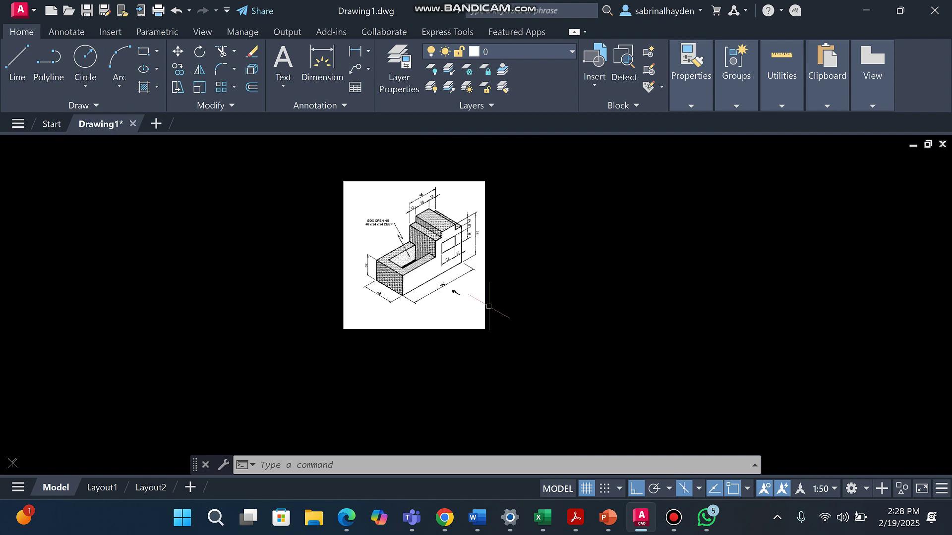
scroll(533, 266, "up", 2)
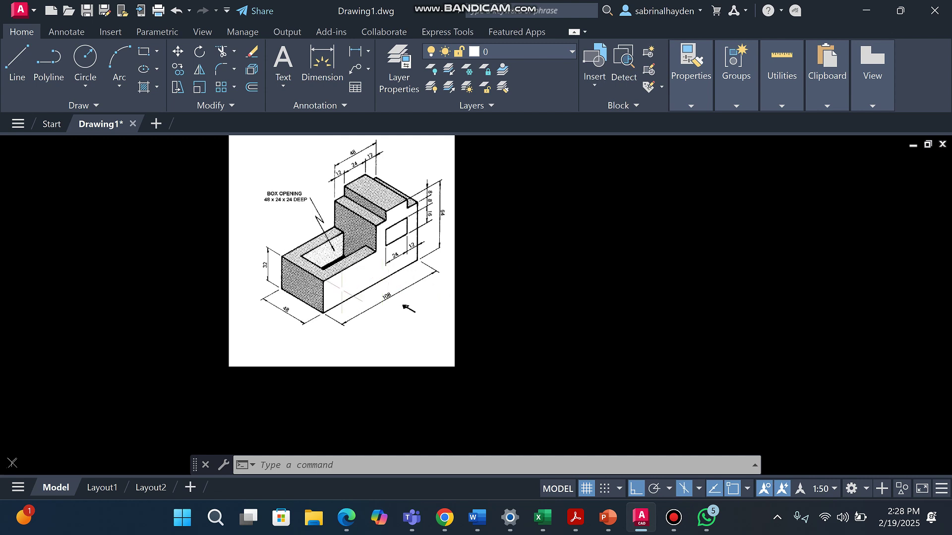
left_click(340, 332)
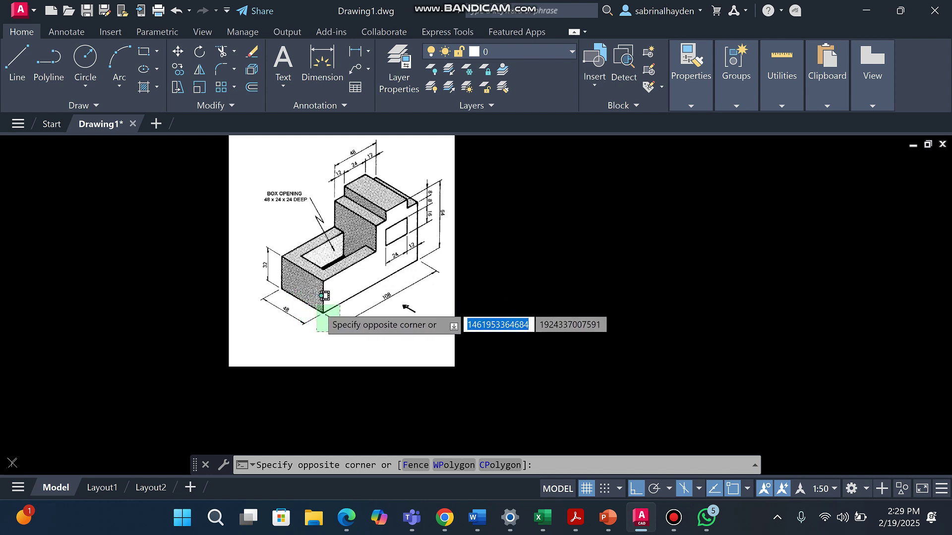
left_click(342, 323)
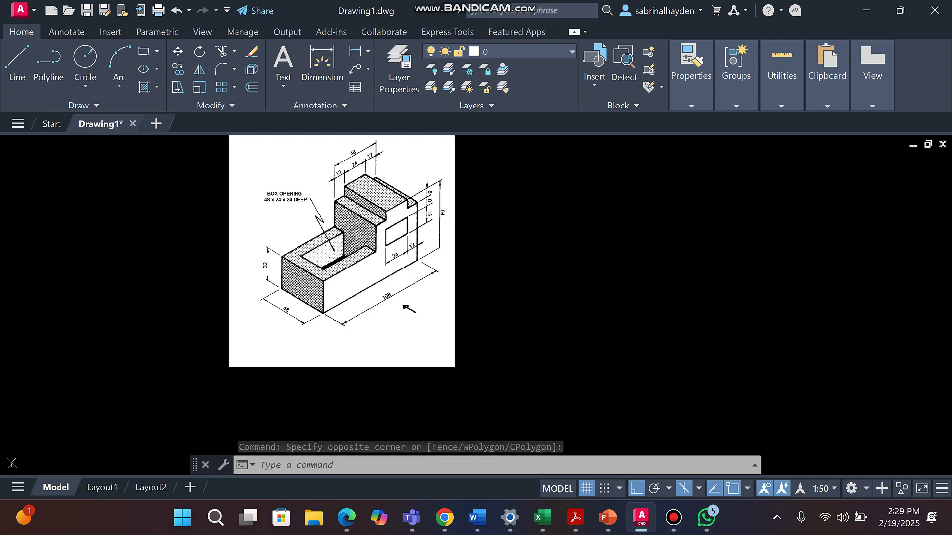
- Draw the block's long base edge as a 108 mm line rising at 30° on Isoplane Top, in the empty area beside the reference image
type("l")
key("Return")
scroll(403, 272, "down", 2)
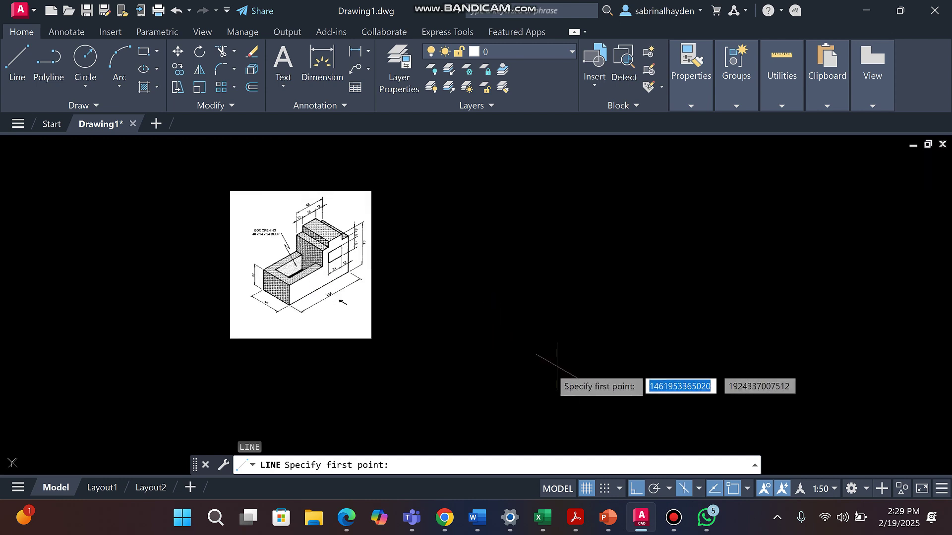
scroll(558, 342, "up", 2)
scroll(511, 283, "down", 2)
scroll(517, 264, "up", 2)
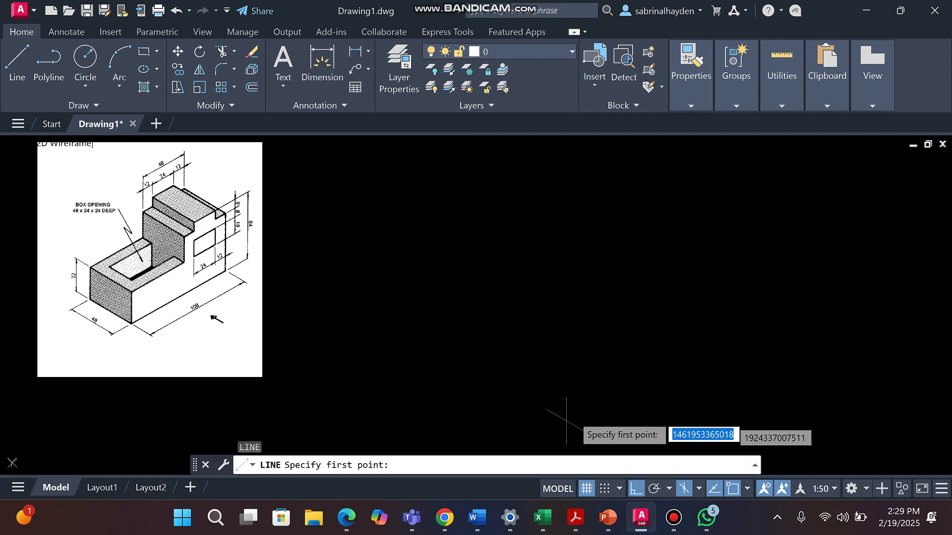
left_click(560, 399)
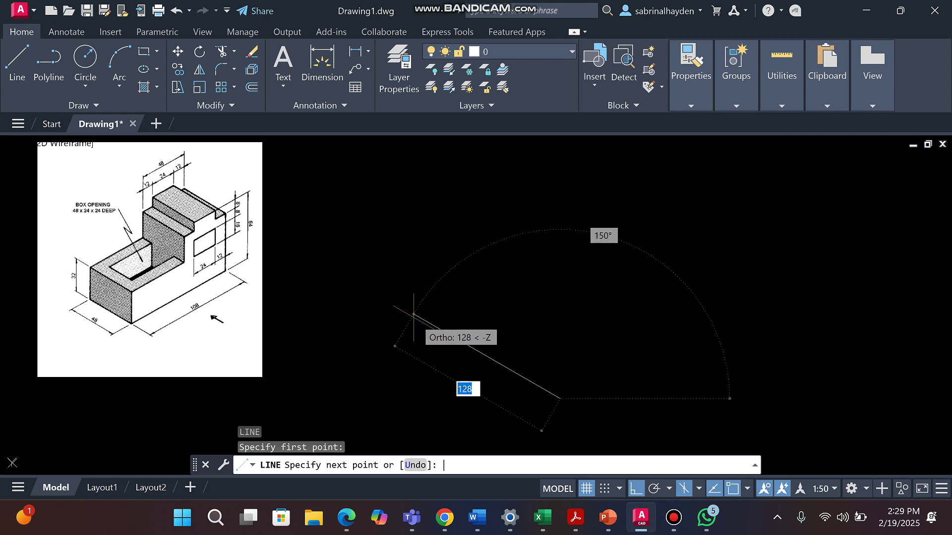
key("F5")
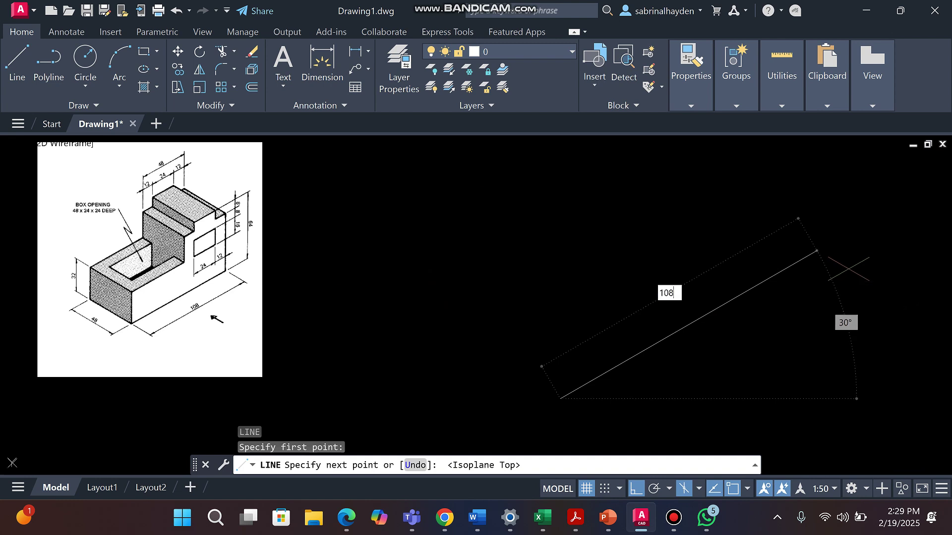
type("108")
key("Return")
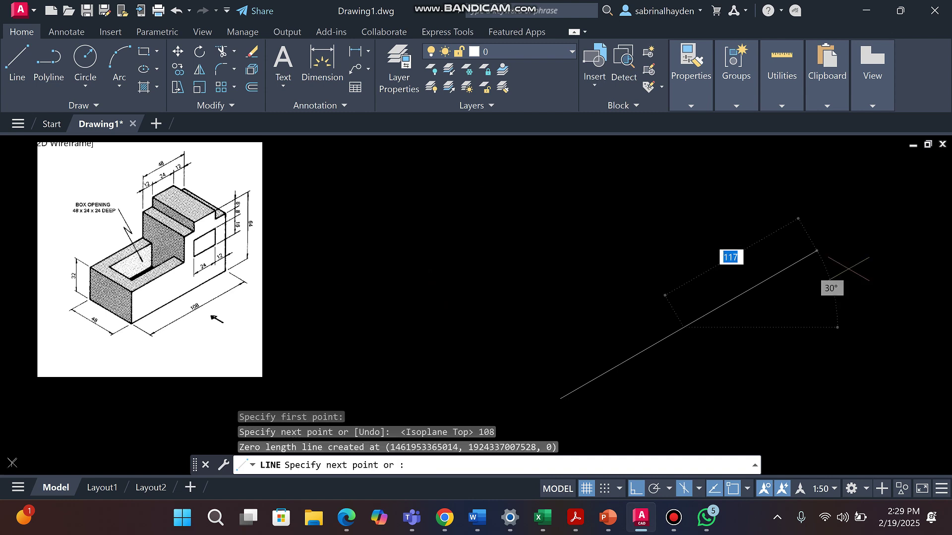
key("Escape")
key("Escape")
key("Escape")
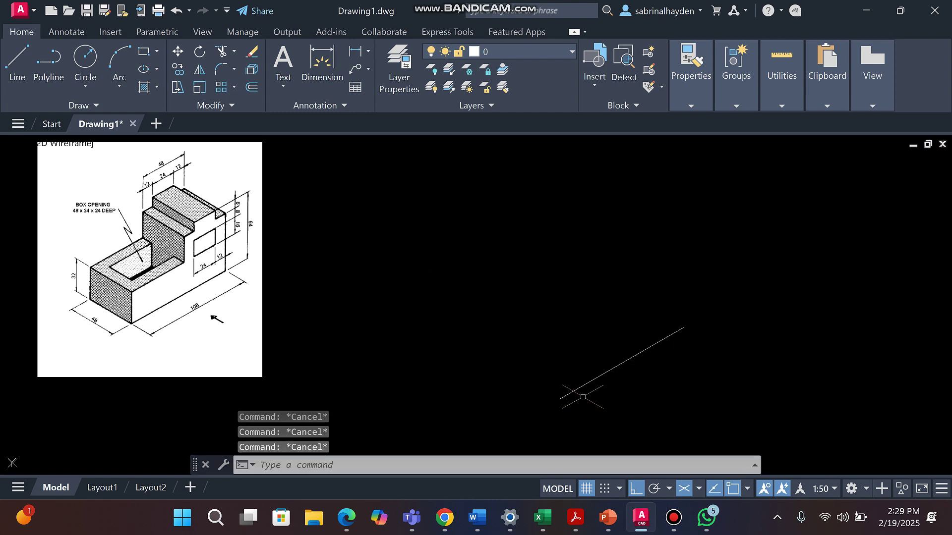
- Draw the block's 48 mm base width edge at 150° from the lower endpoint of the long base edge
left_click(17, 62)
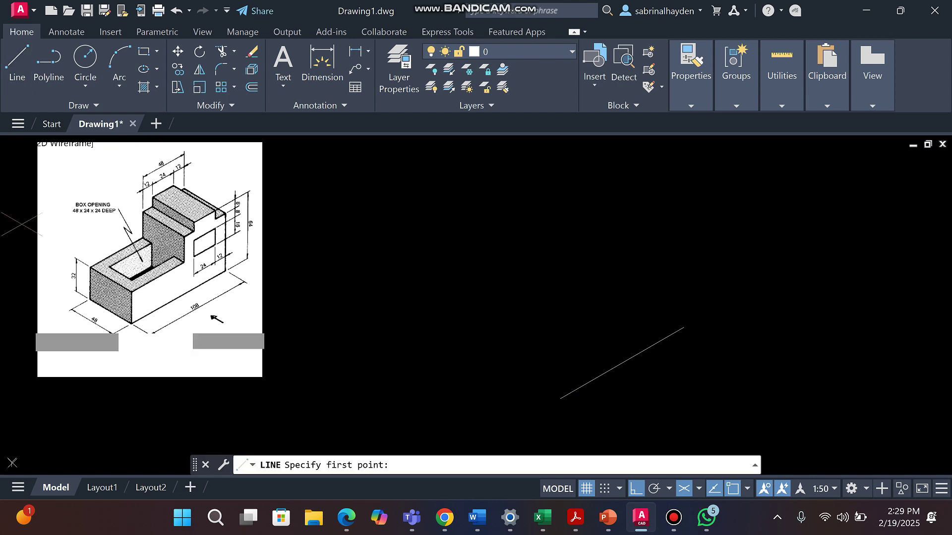
left_click(560, 398)
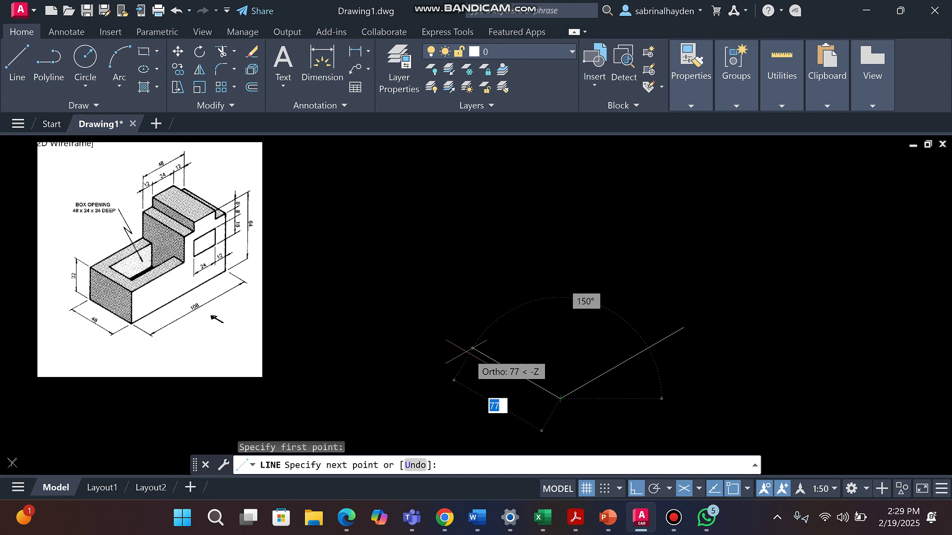
type("48")
key("Return")
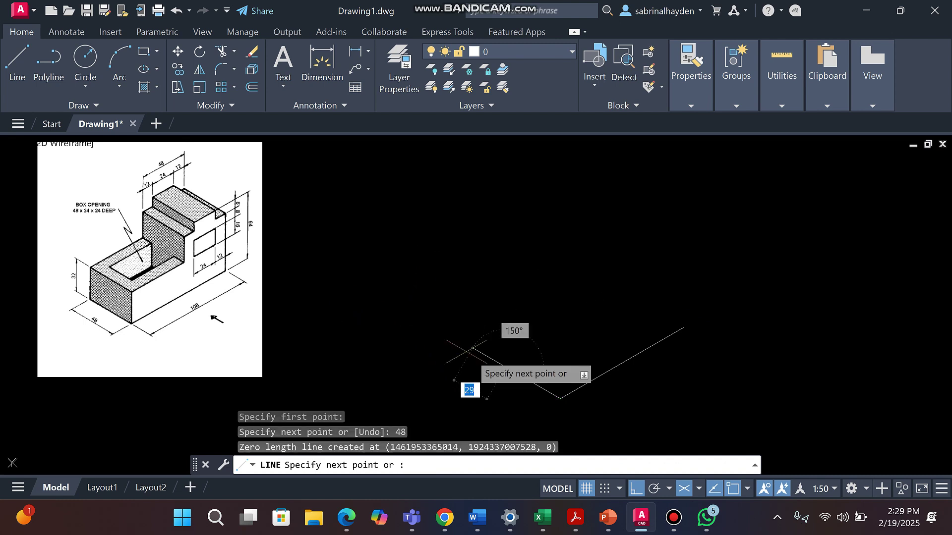
key("Escape")
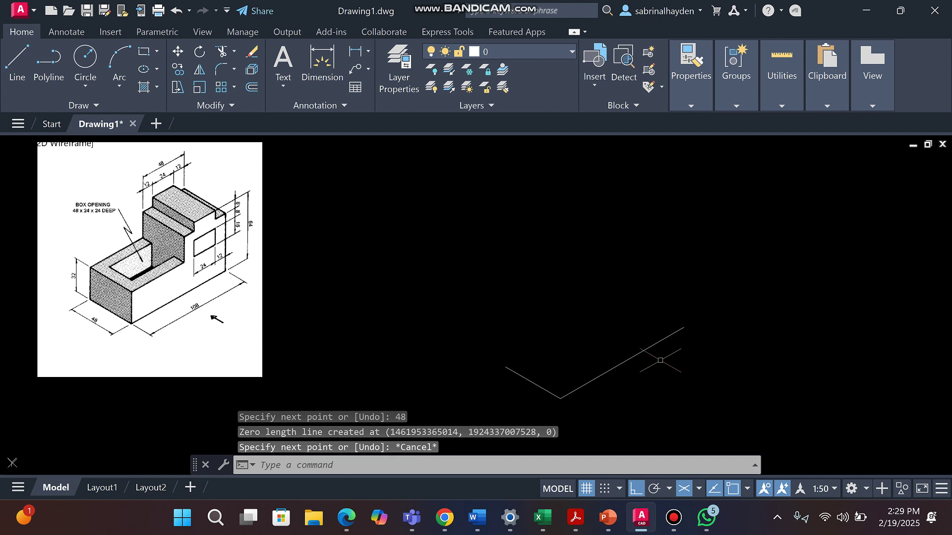
key("Escape")
key("Escape")
key("Escape")
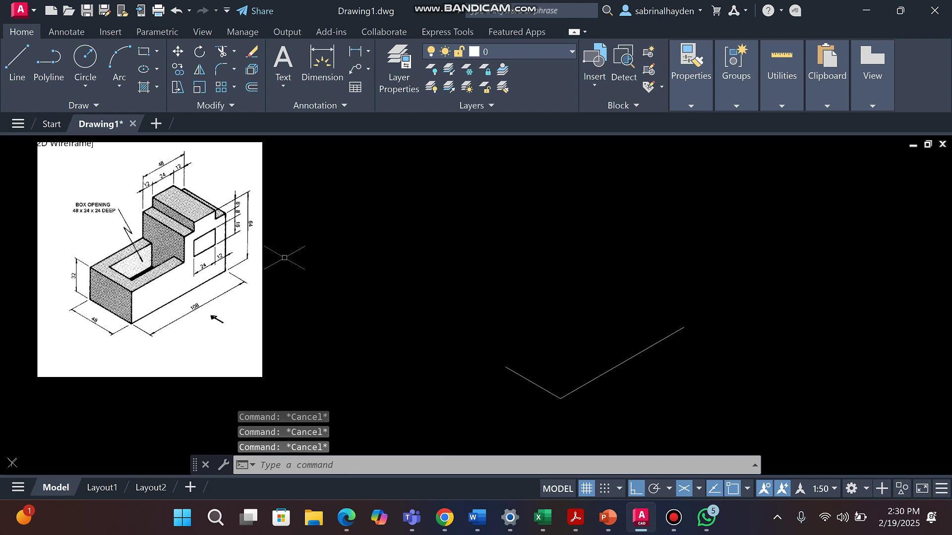
- Examine the left and right faces of the block in the reference image, with their base lengths and vertical edges
scroll(382, 291, "down", 2)
scroll(164, 287, "up", 6)
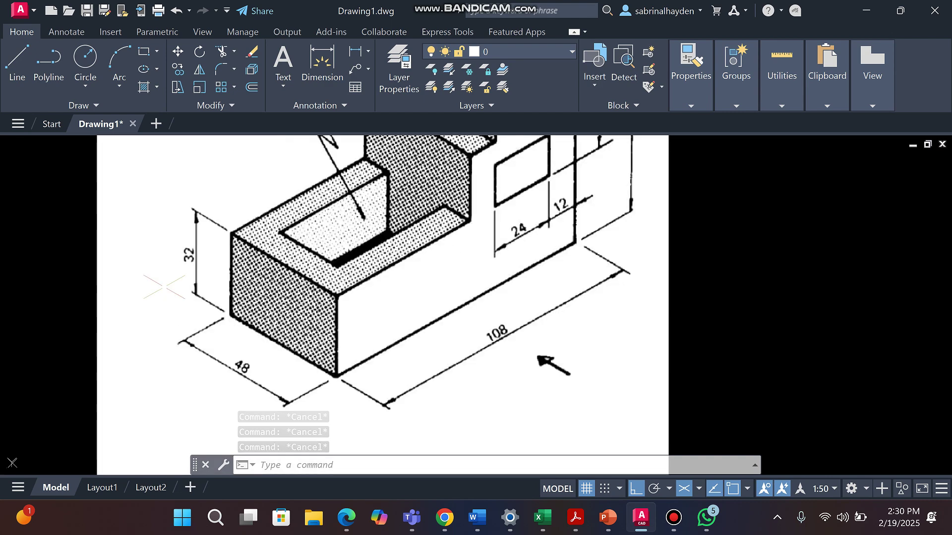
scroll(164, 287, "down", 2)
left_click(225, 332)
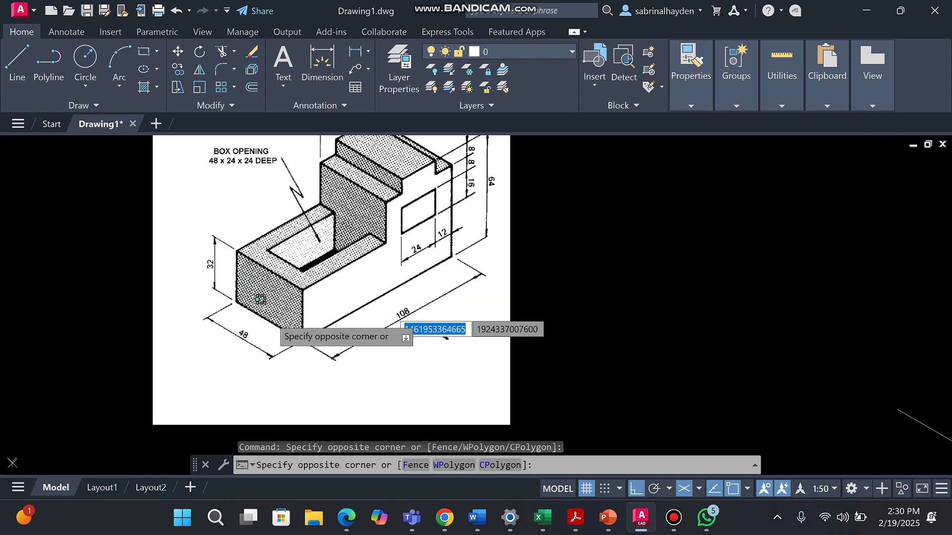
left_click(286, 319)
left_click(457, 217)
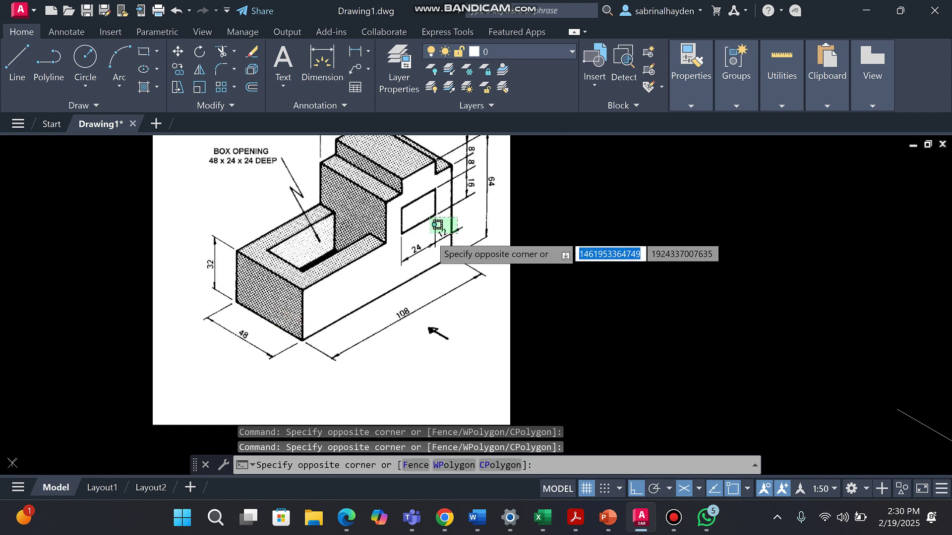
left_click(449, 239)
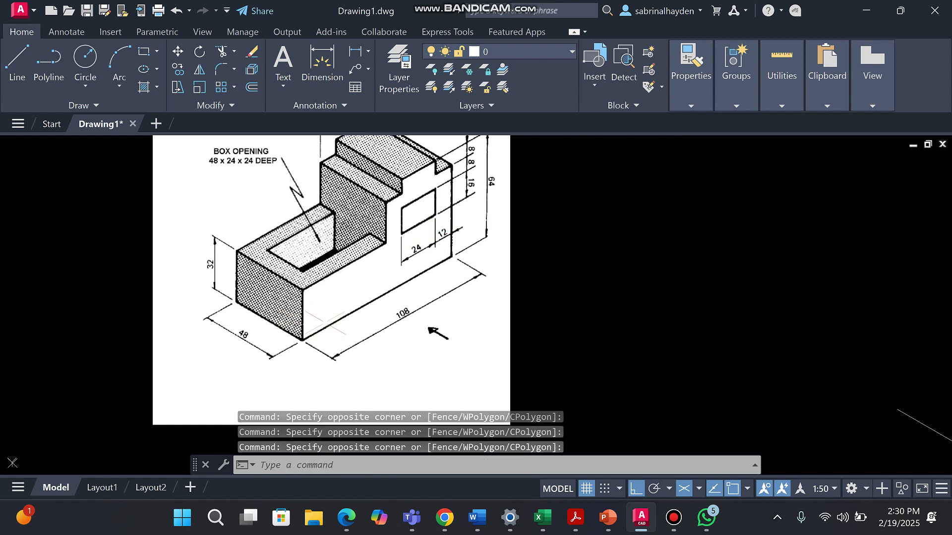
left_click(325, 322)
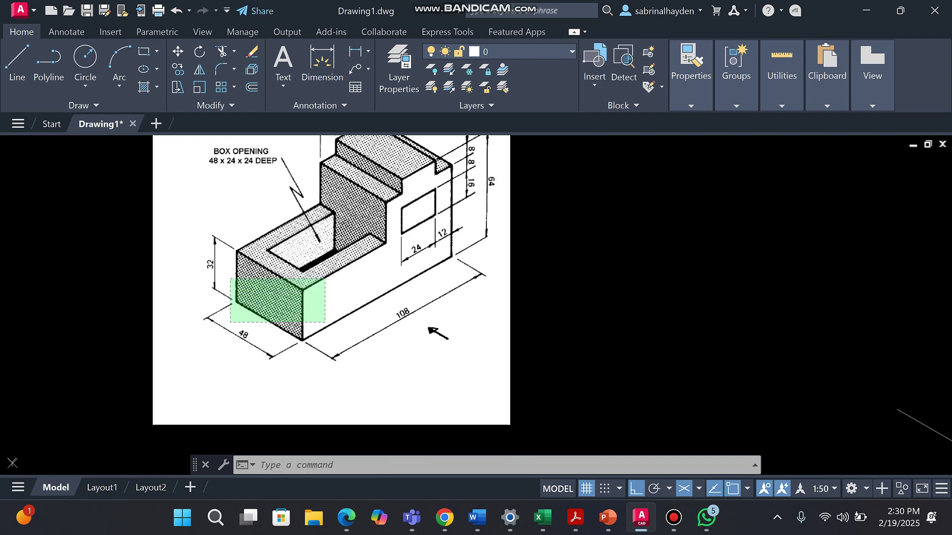
left_click(480, 259)
scroll(469, 235, "down", 2)
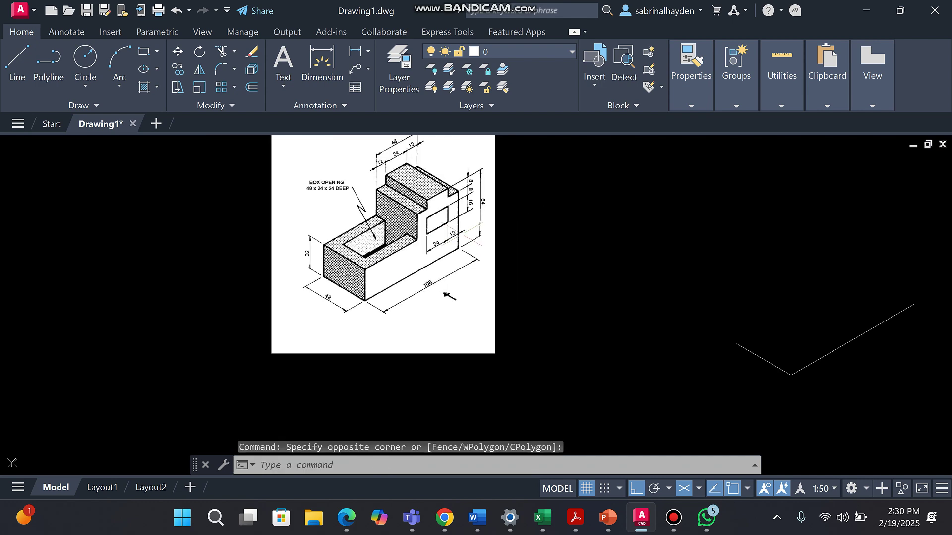
- Examine the height, step and rectangular opening dimensions on the right face of the reference block
scroll(472, 177, "up", 2)
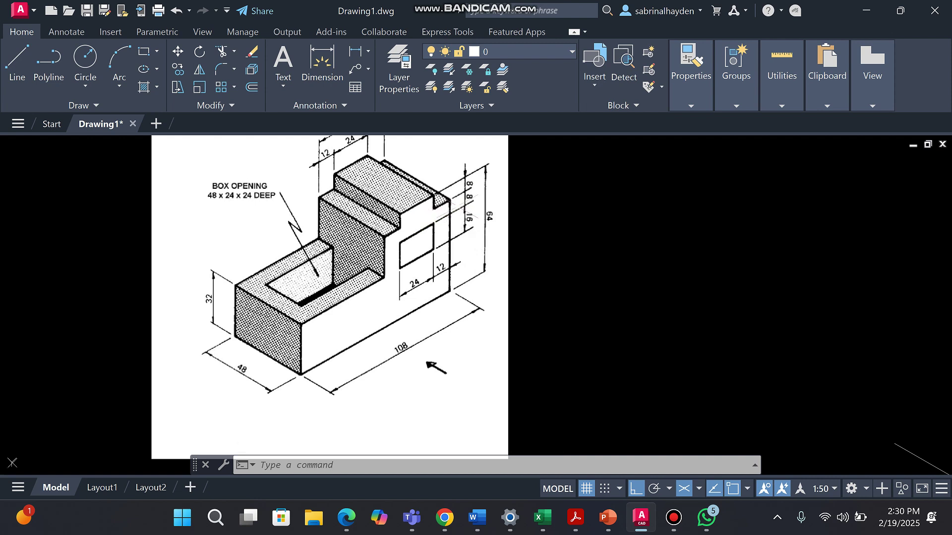
left_click(457, 222)
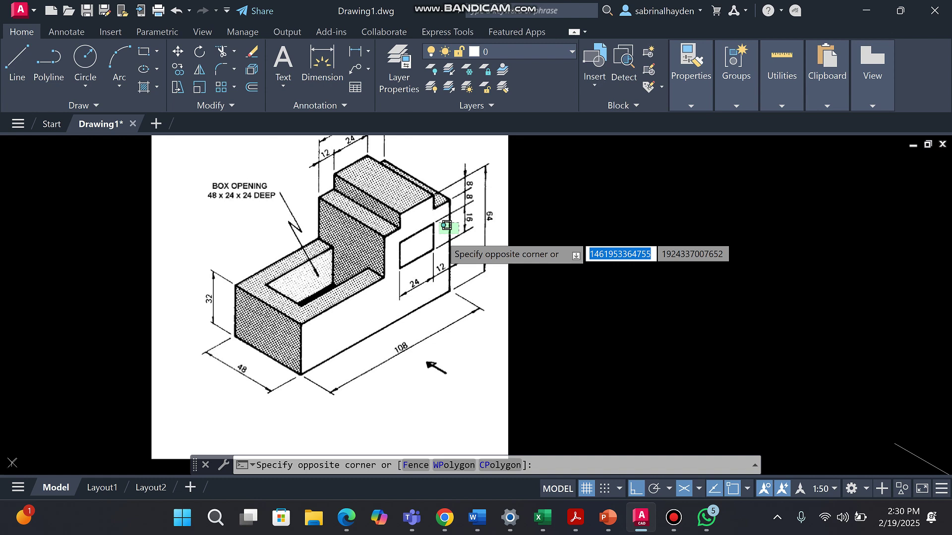
left_click(446, 227)
left_click(439, 235)
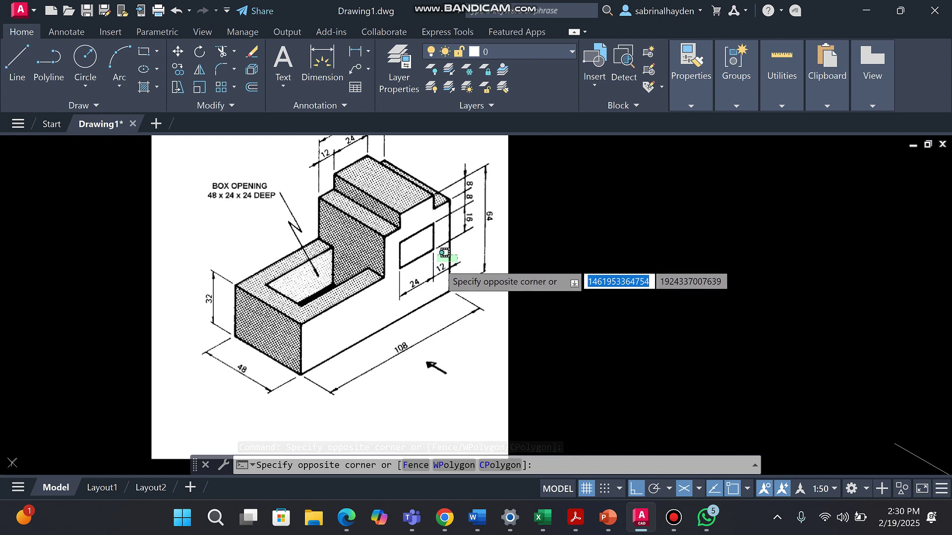
left_click(444, 252)
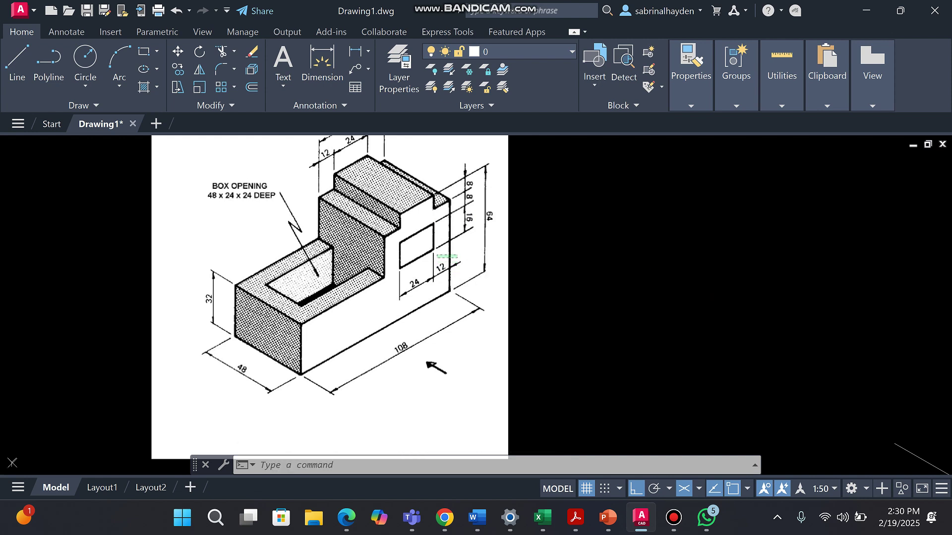
left_click(434, 256)
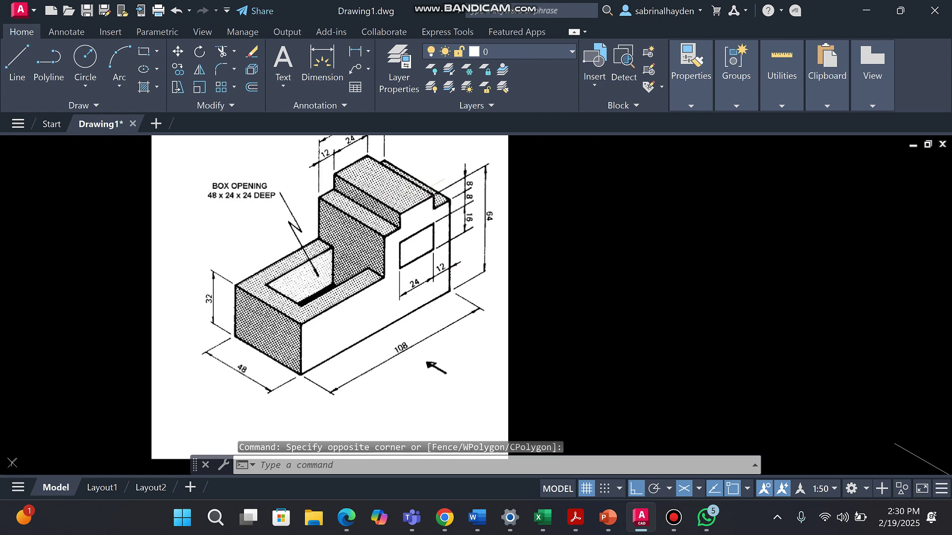
left_click(436, 214)
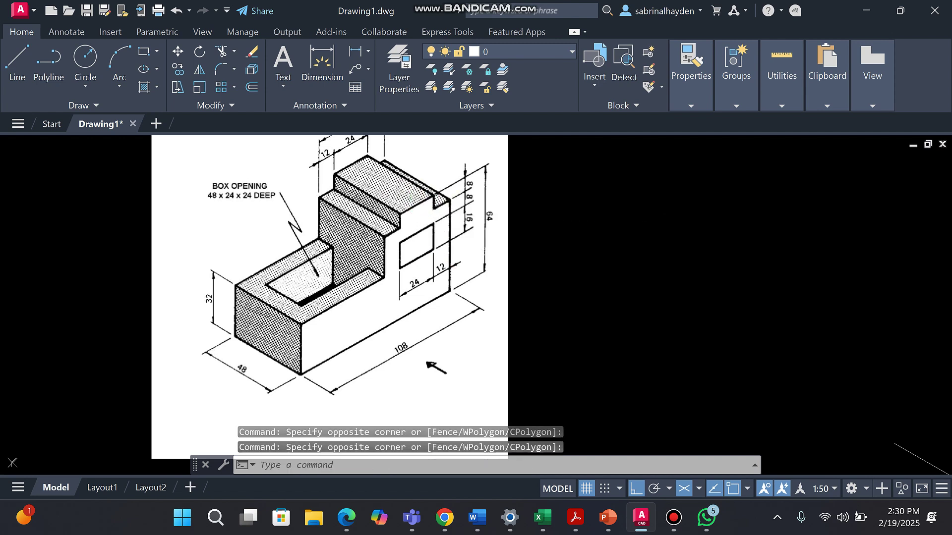
left_click(425, 196)
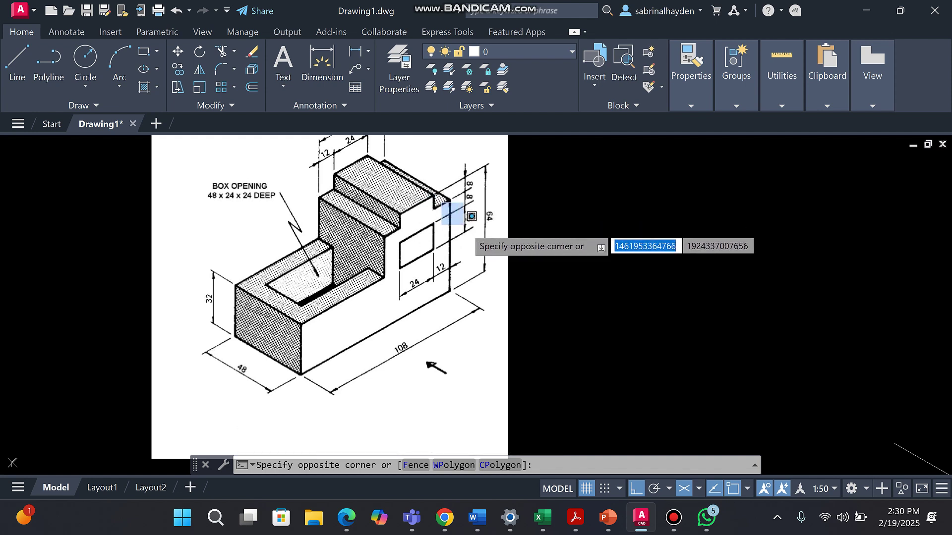
left_click(448, 218)
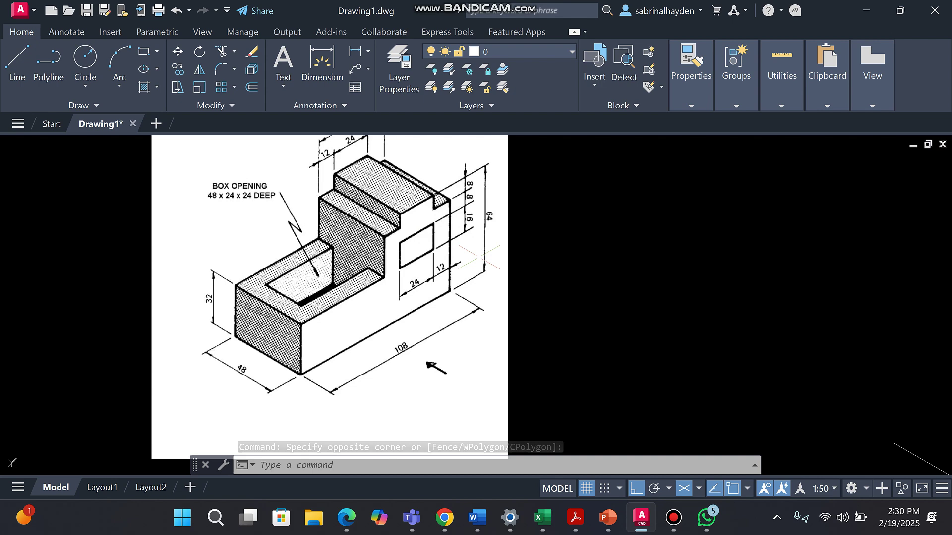
scroll(347, 228, "down", 4)
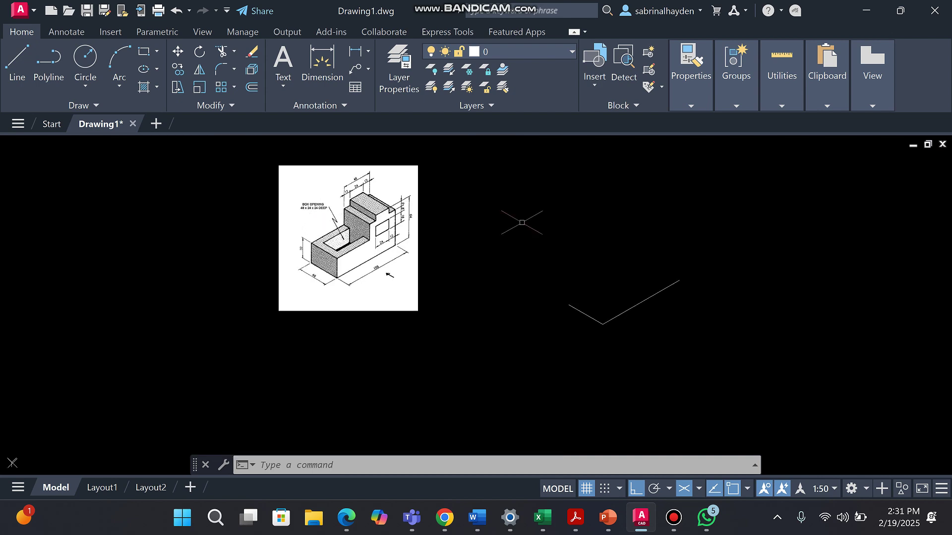
- Draw a 56 mm vertical edge upward from the far end of the 108 mm base edge on Isoplane Right
scroll(675, 299, "up", 2)
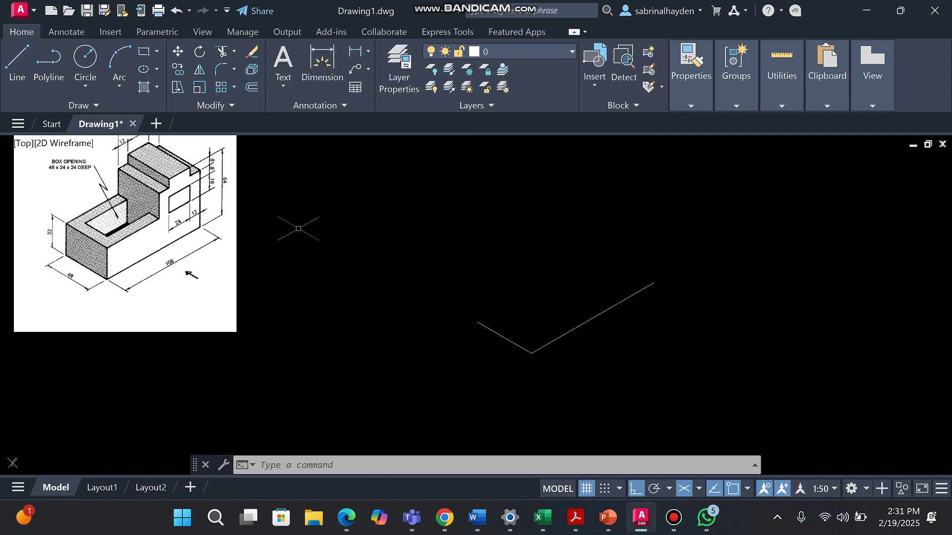
left_click(16, 64)
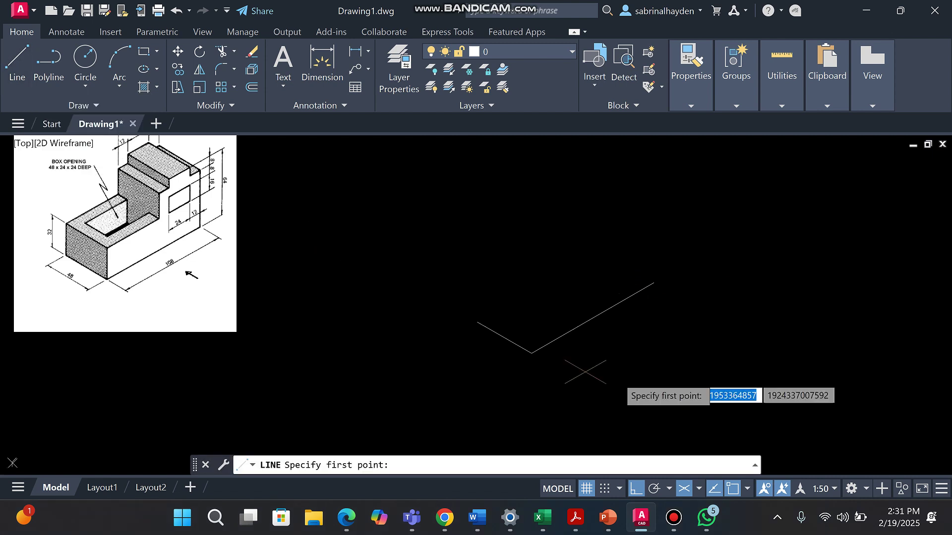
left_click(654, 280)
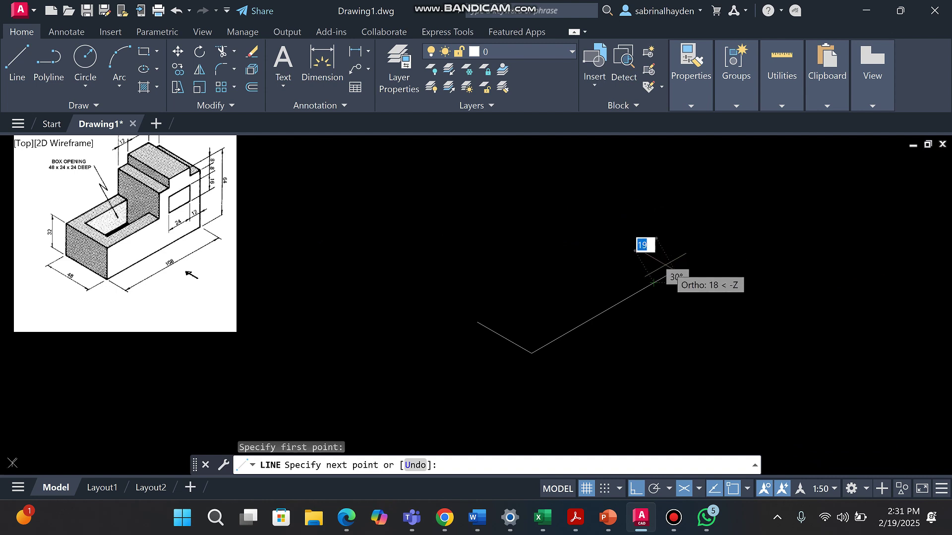
key("F5")
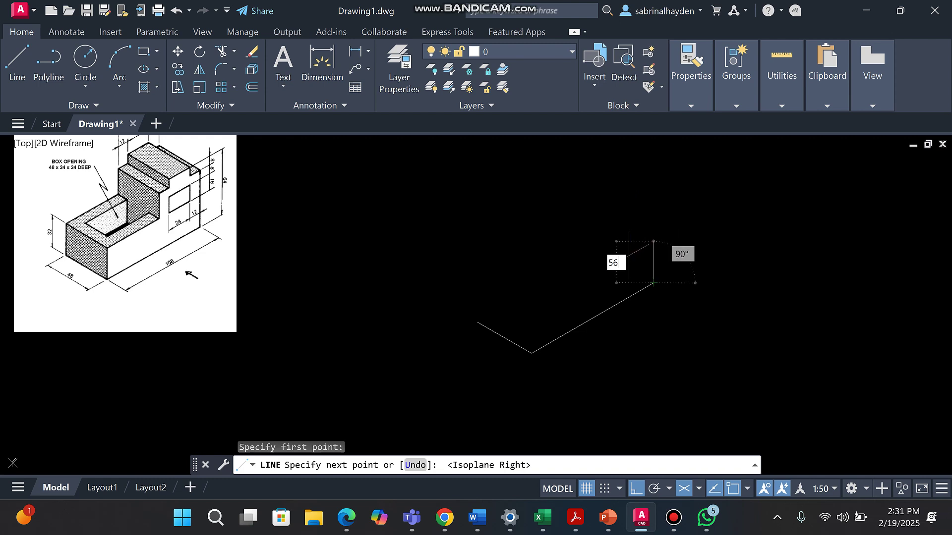
type("56")
key("Return")
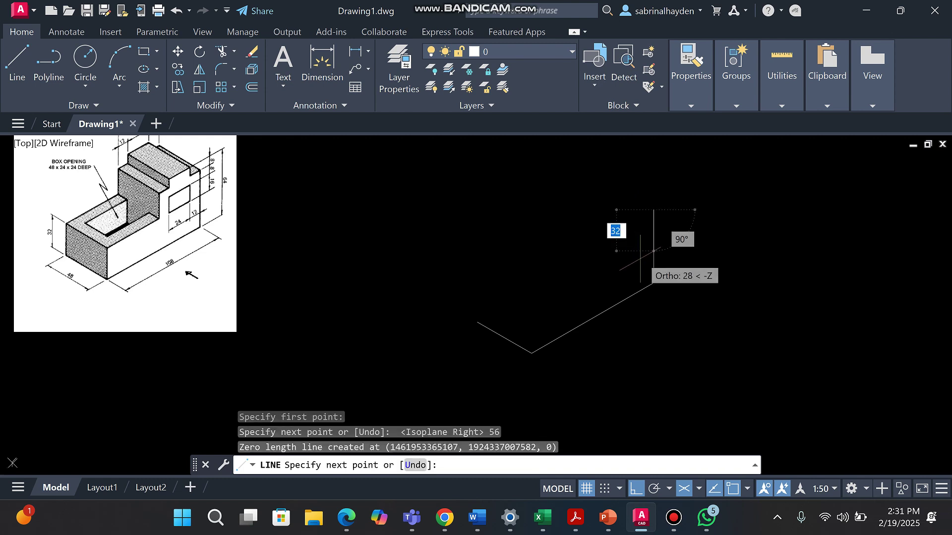
key("Escape")
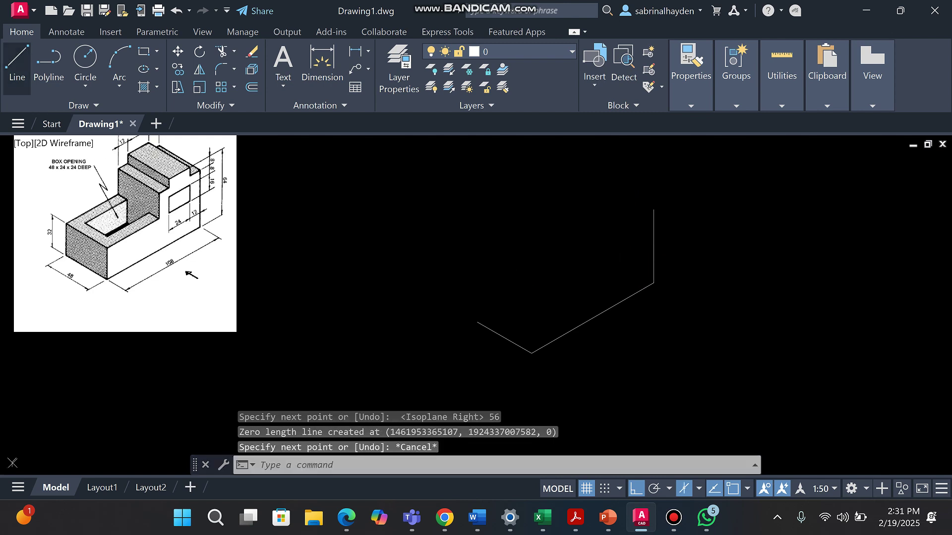
- Draw a 32 mm vertical edge upward from the front corner where the two base edges meet
left_click(17, 64)
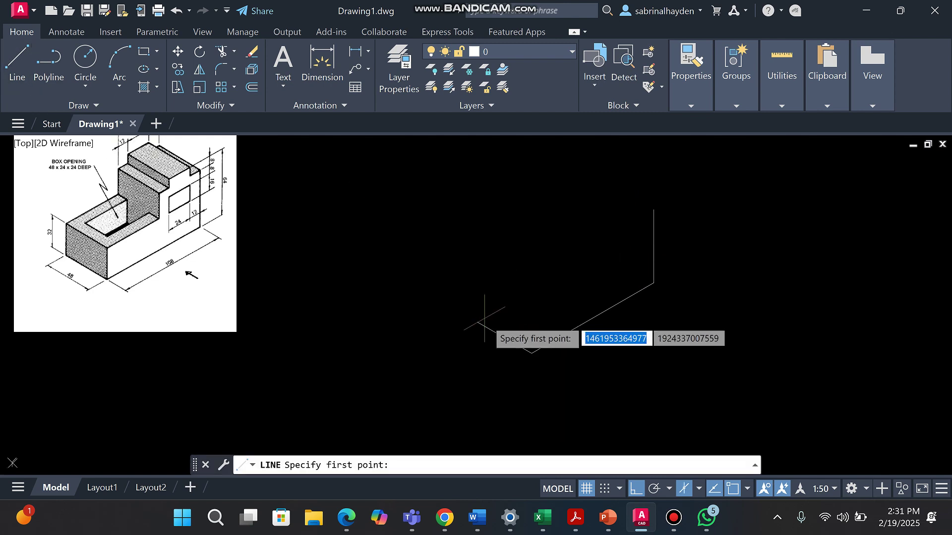
left_click(531, 354)
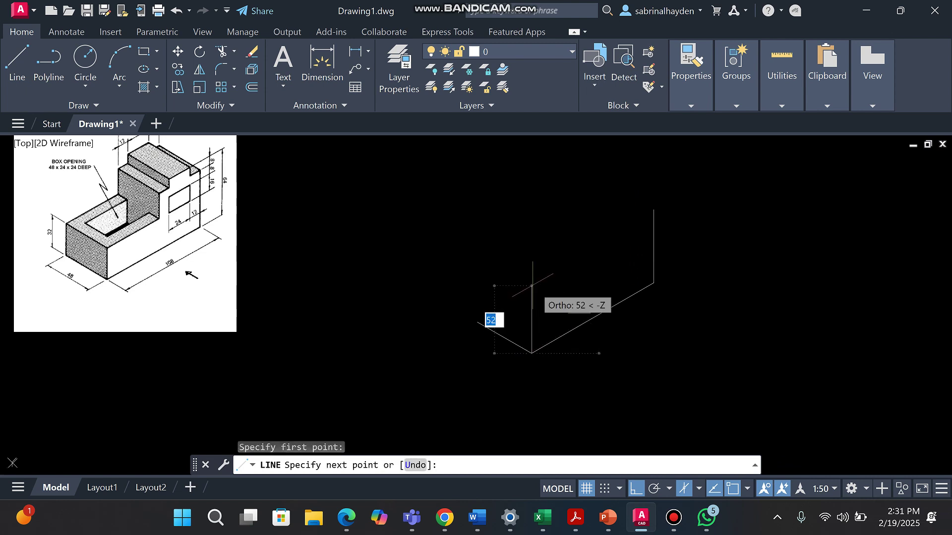
type("32")
key("Return")
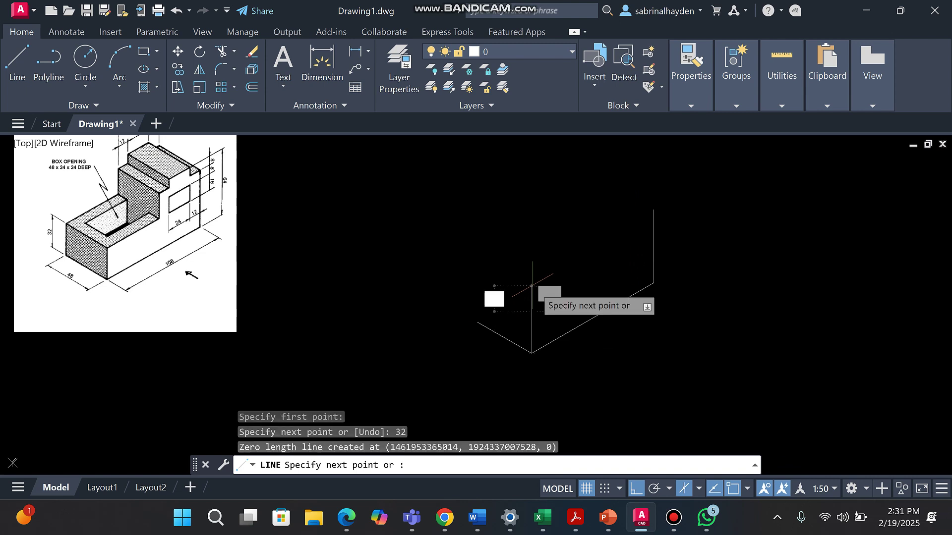
key("Escape")
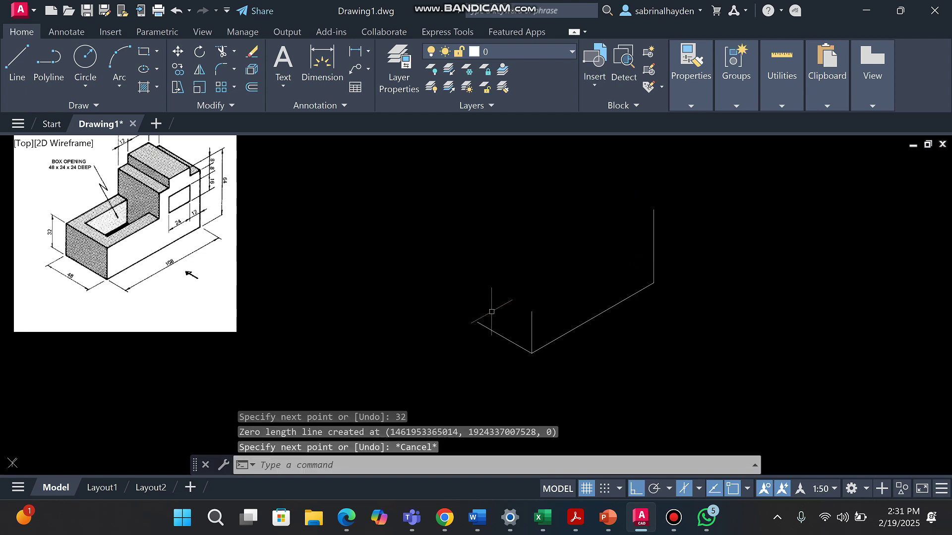
- Draw a 32 mm vertical edge upward from the free end of the 48 mm width edge
left_click(17, 59)
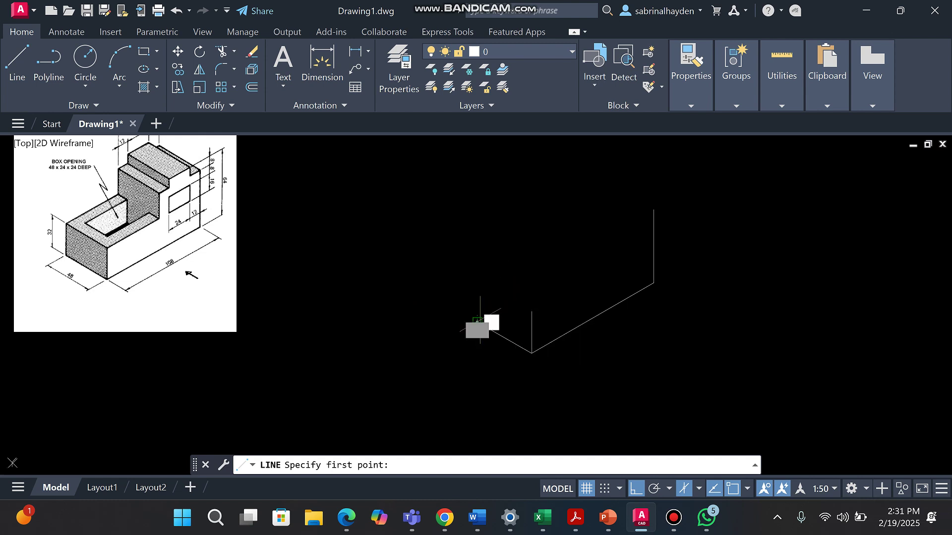
left_click(478, 321)
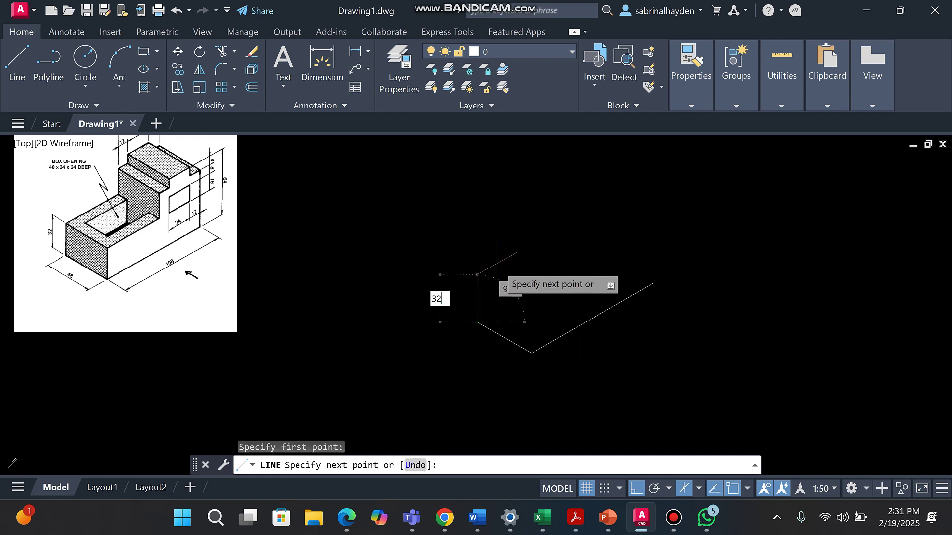
key("Return")
key("Escape")
key("Escape")
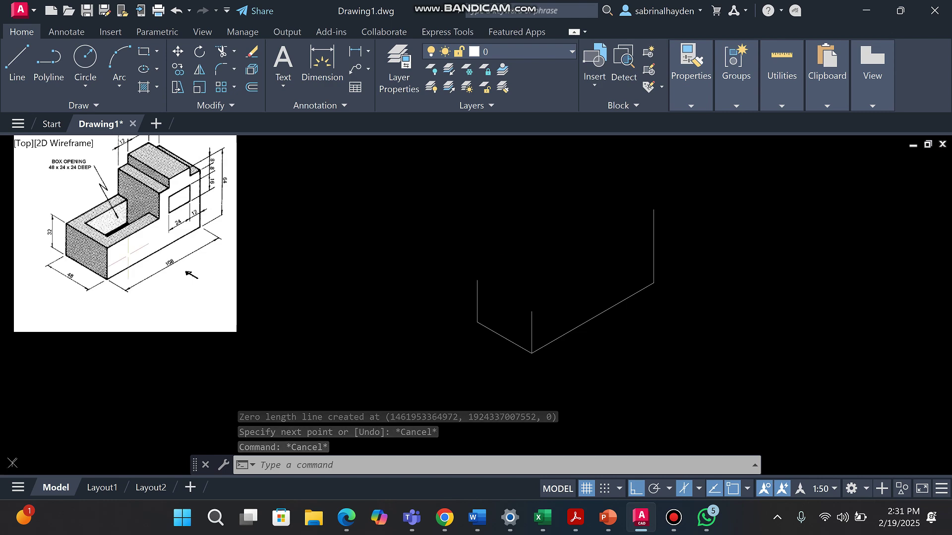
- Examine the shaded end face of the reference block and the dimensions around the rectangular opening on its right face
scroll(229, 247, "up", 3)
scroll(243, 249, "down", 2)
scroll(243, 250, "down", 2)
scroll(224, 283, "up", 2)
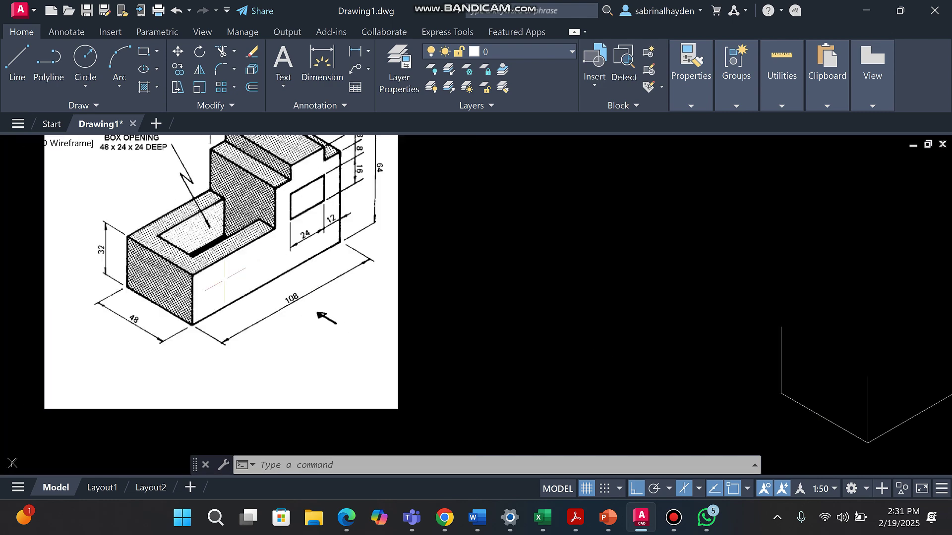
left_click(191, 301)
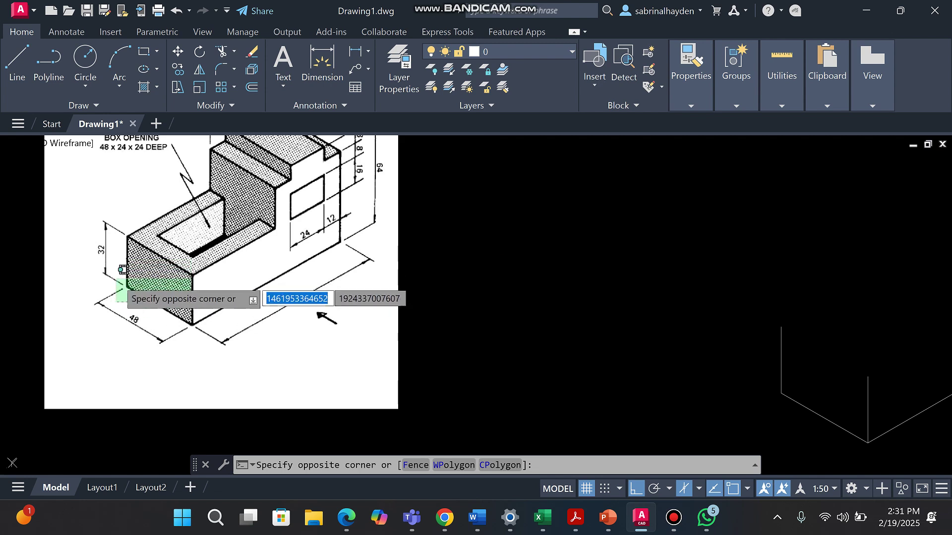
left_click(166, 300)
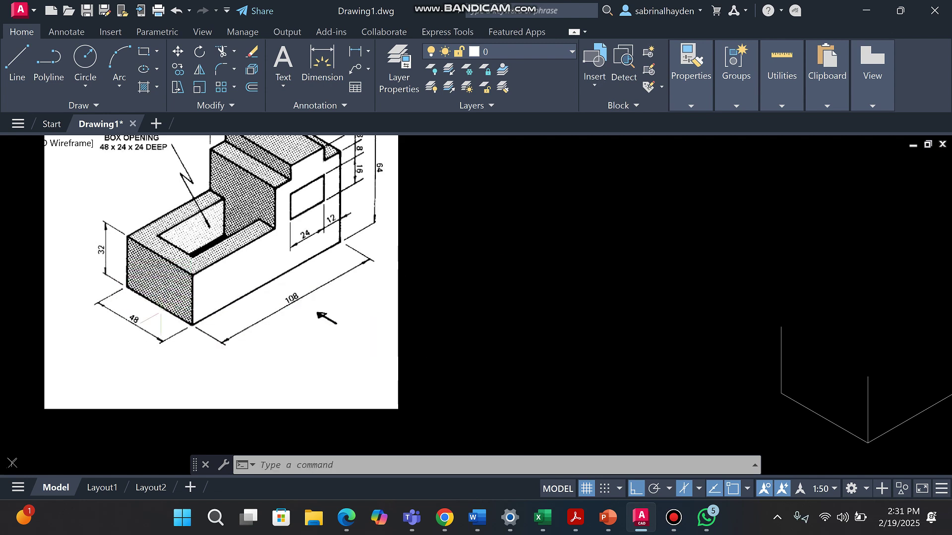
left_click(233, 303)
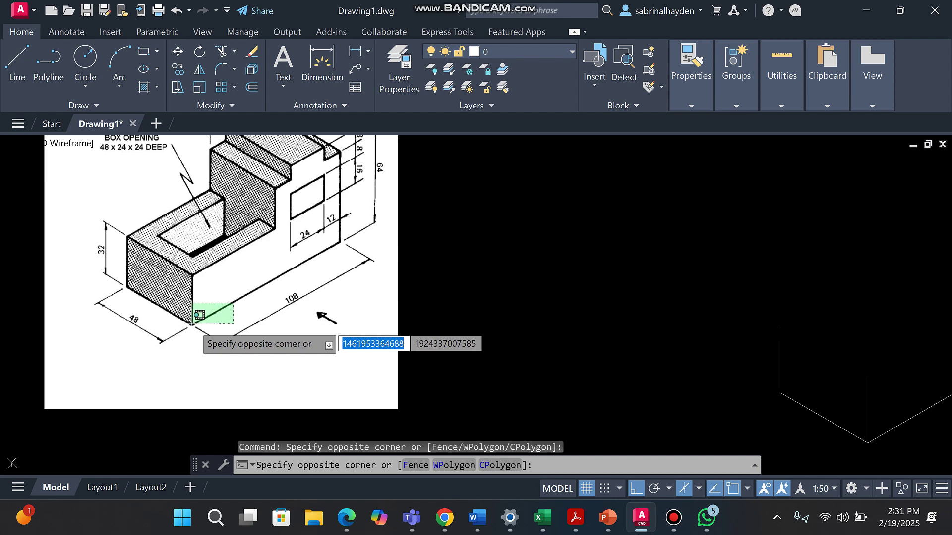
left_click(192, 323)
scroll(347, 208, "up", 3)
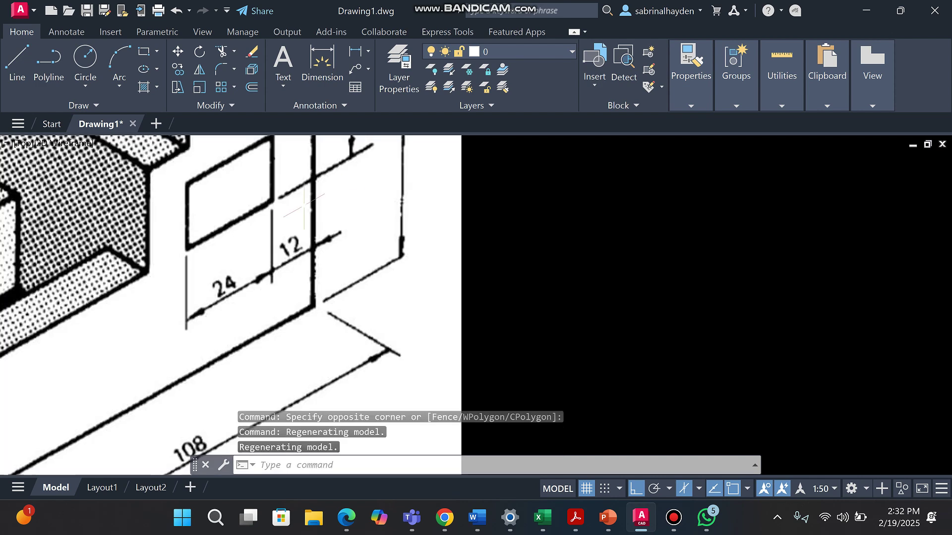
left_click(304, 204)
left_click(298, 205)
left_click(287, 208)
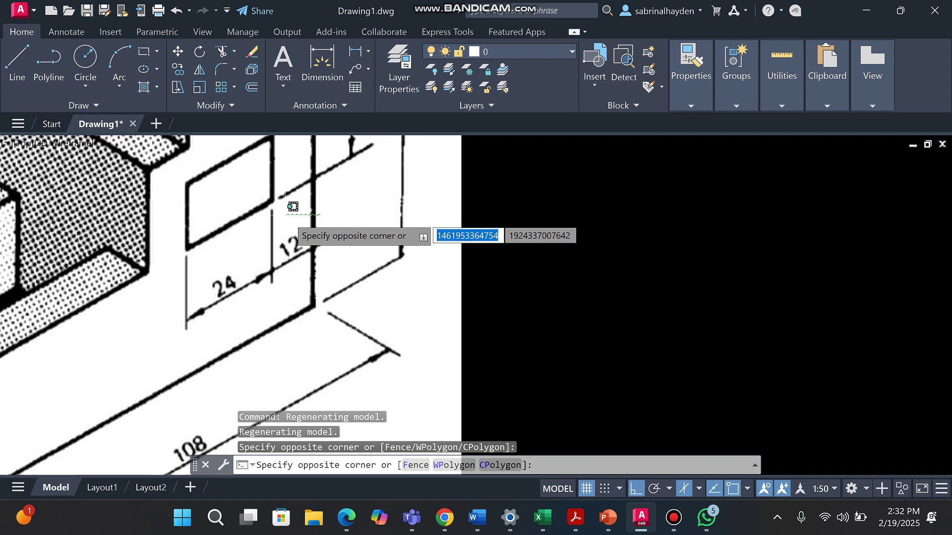
scroll(292, 207, "down", 4)
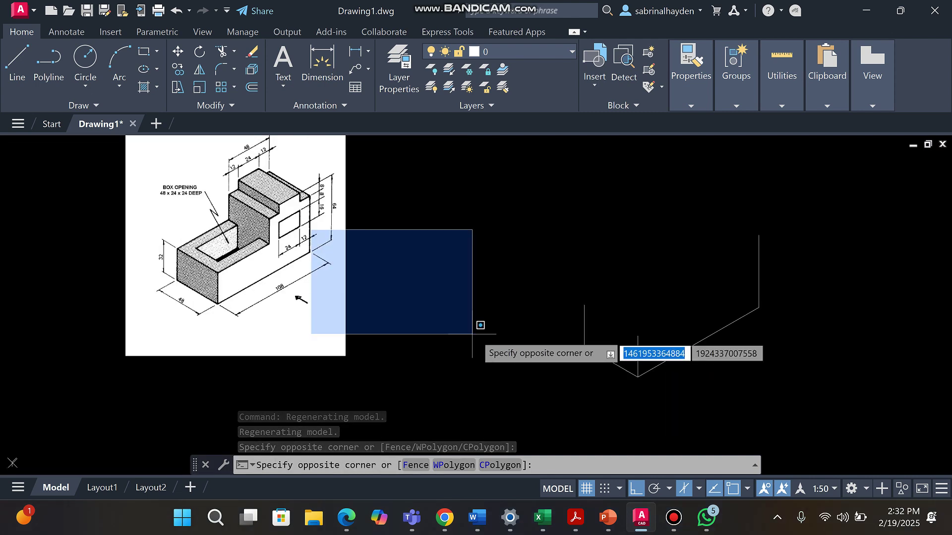
left_click(454, 316)
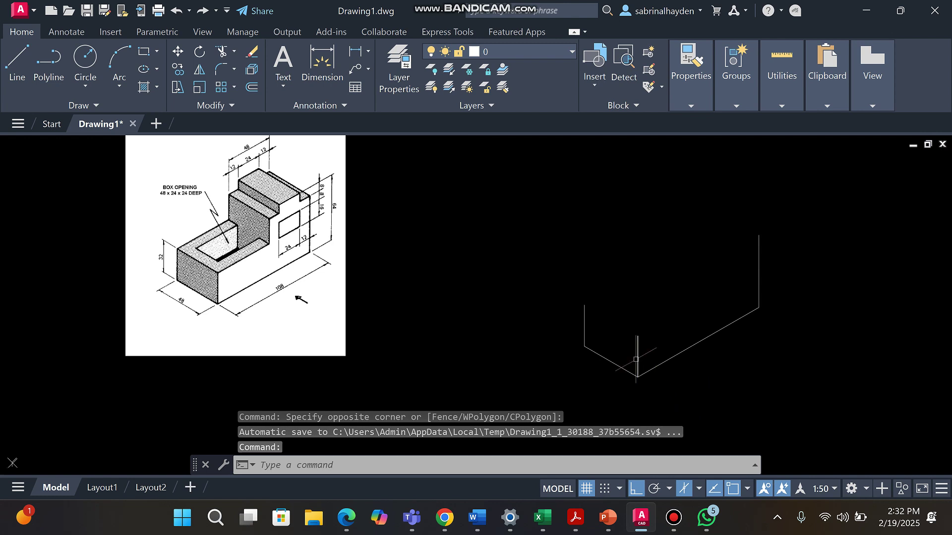
- Close the end face with a line joining the top ends of the two 32 mm vertical edges
left_click(17, 62)
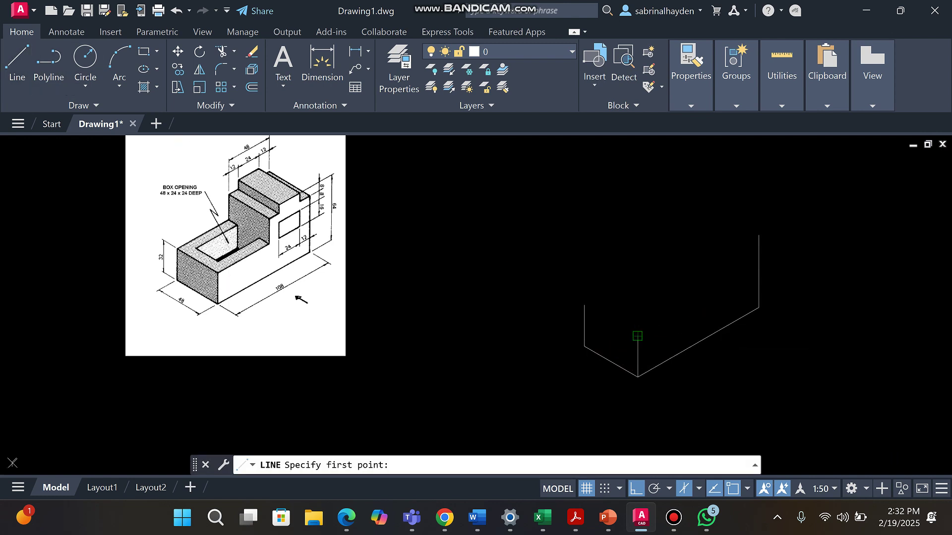
left_click(637, 337)
left_click(598, 306)
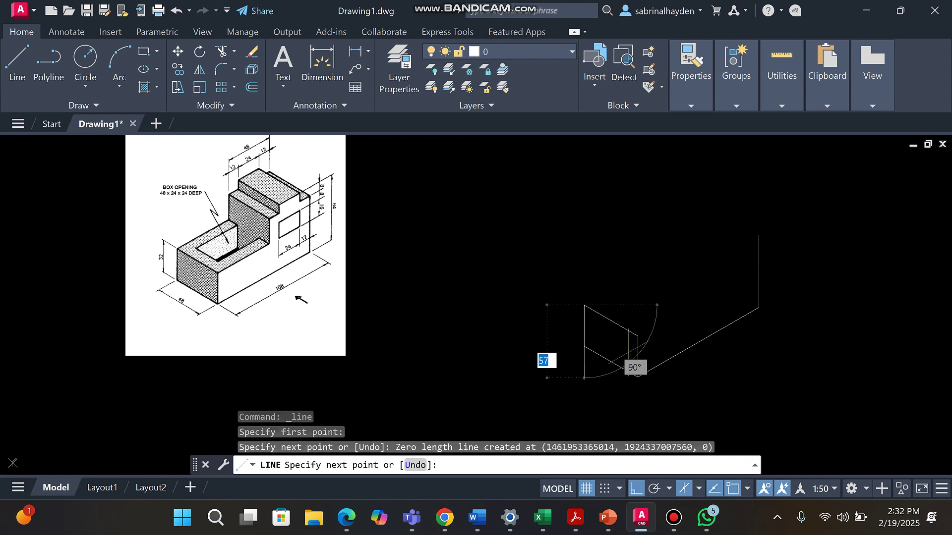
key("Escape")
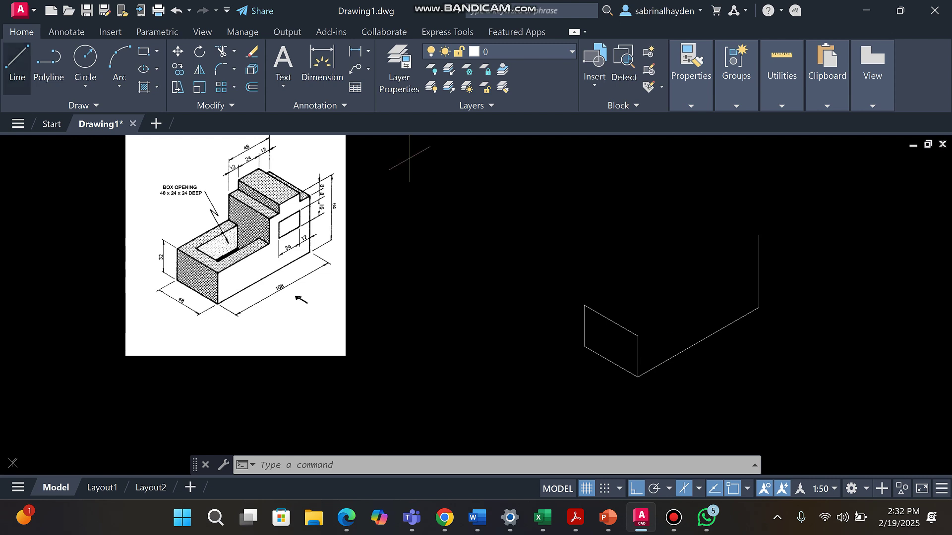
type("l")
key("Return")
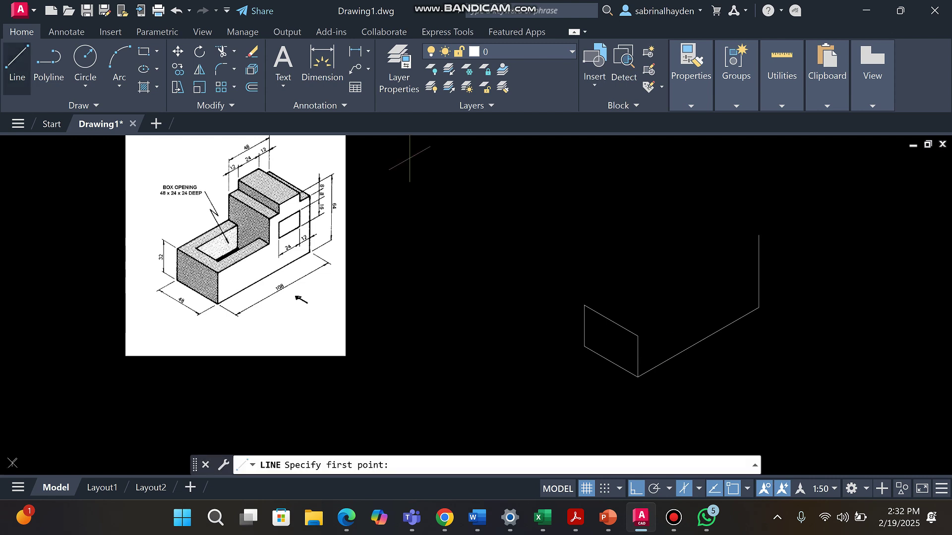
left_click(639, 336)
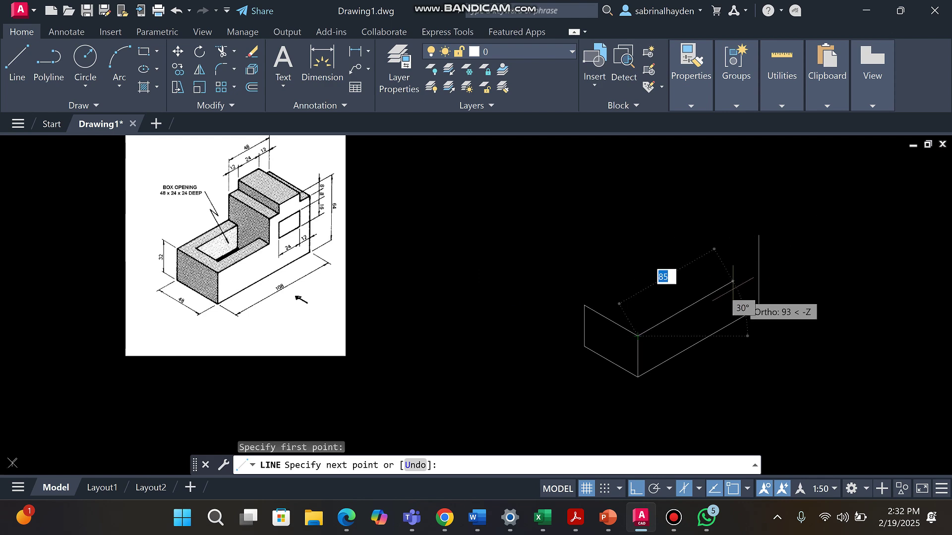
key("Escape")
- Examine the top edges of the low front portion around the box opening in the reference image
scroll(206, 271, "up", 4)
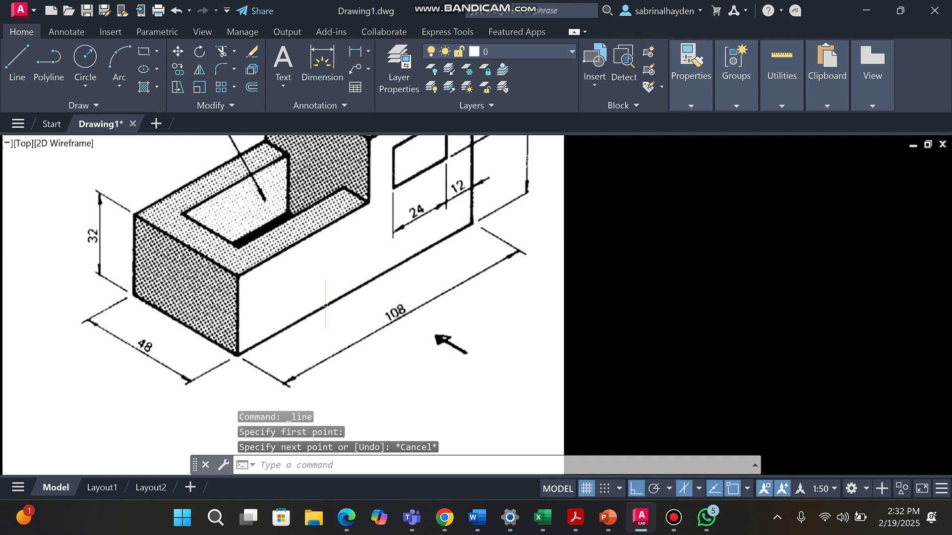
left_click(279, 294)
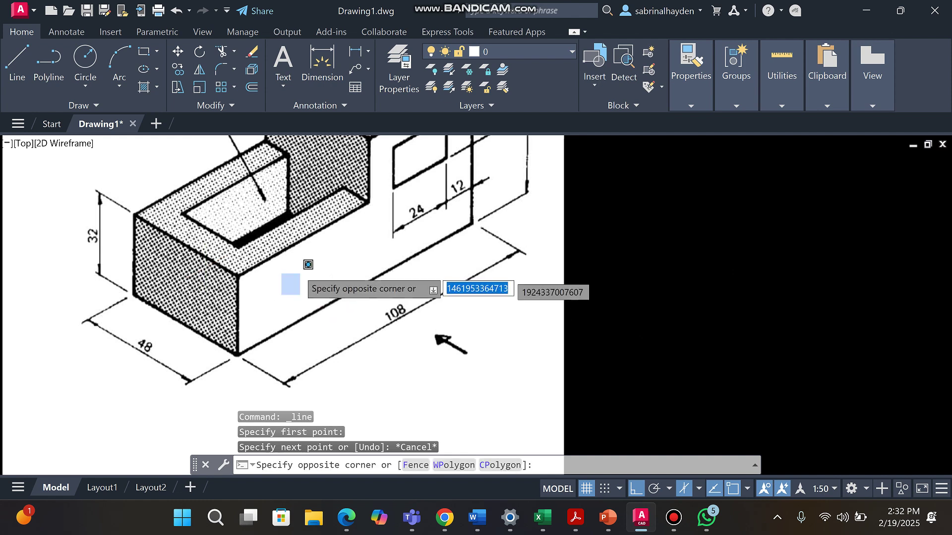
left_click(278, 245)
left_click(295, 261)
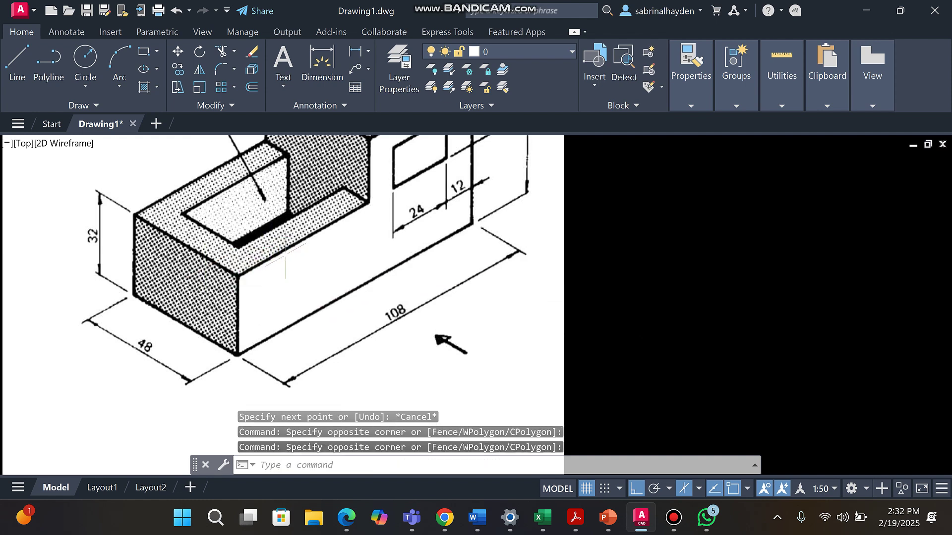
left_click(297, 258)
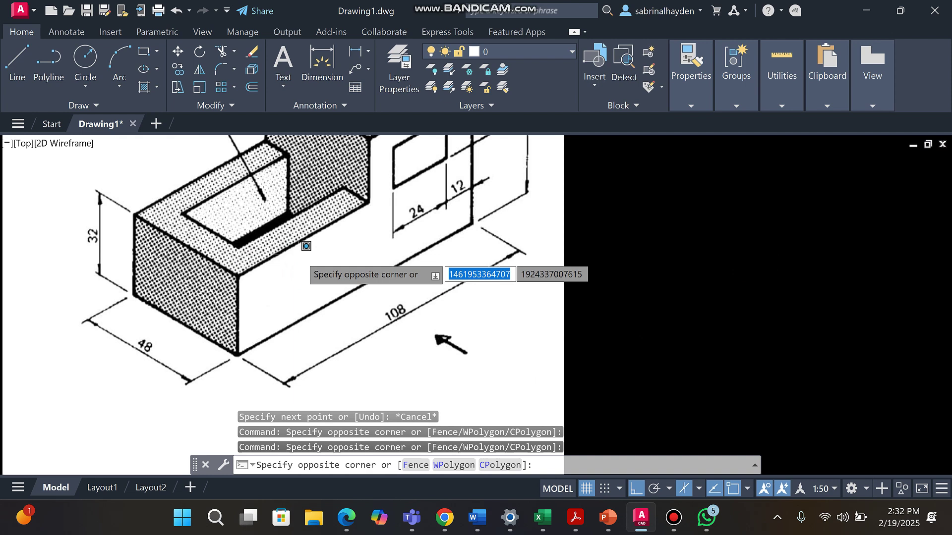
left_click(266, 247)
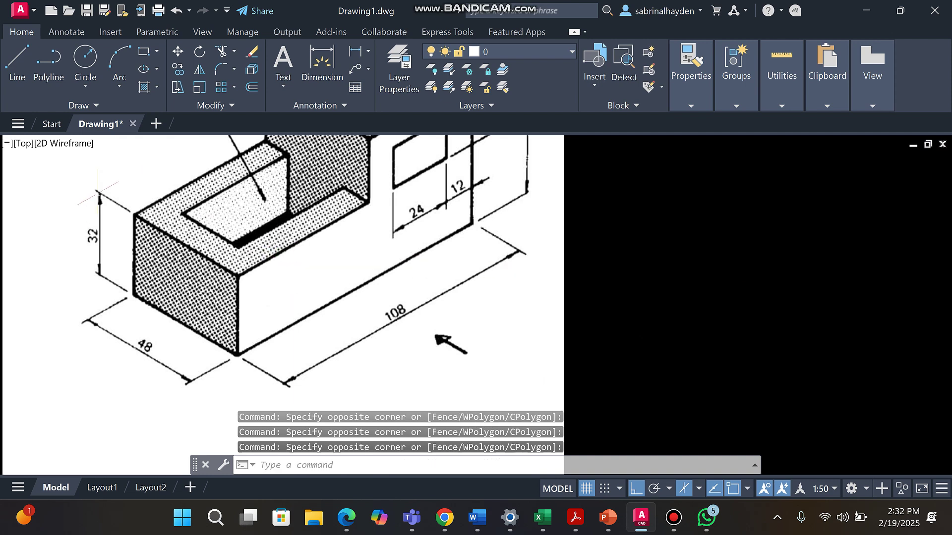
left_click(170, 203)
left_click(157, 181)
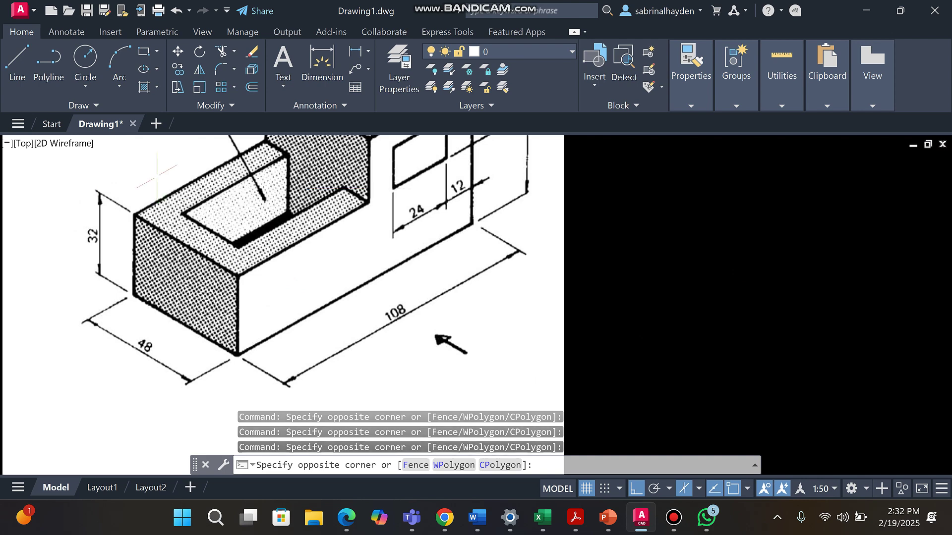
scroll(209, 262, "down", 4)
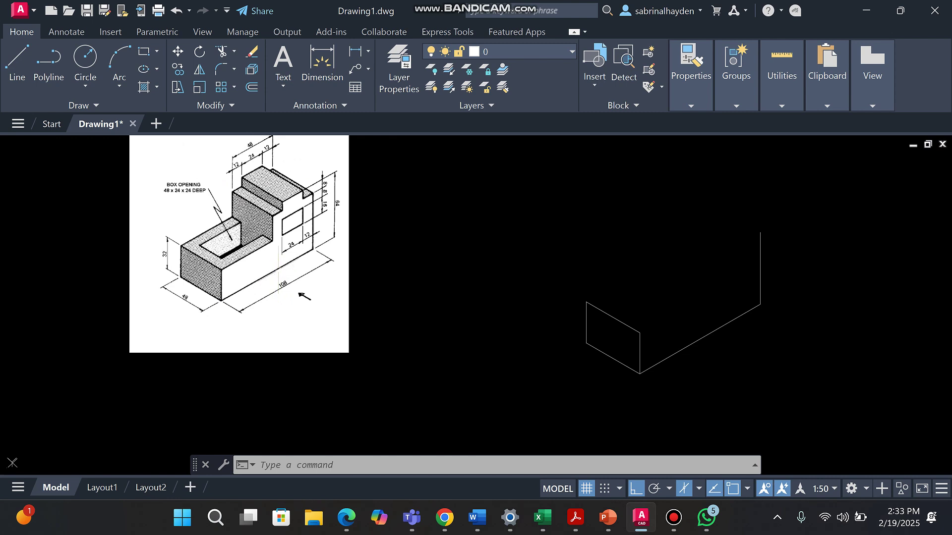
- Draw a 60 mm line from the end face's near top corner, receding parallel to the 108 mm base edge
scroll(397, 266, "down", 2)
scroll(586, 314, "up", 4)
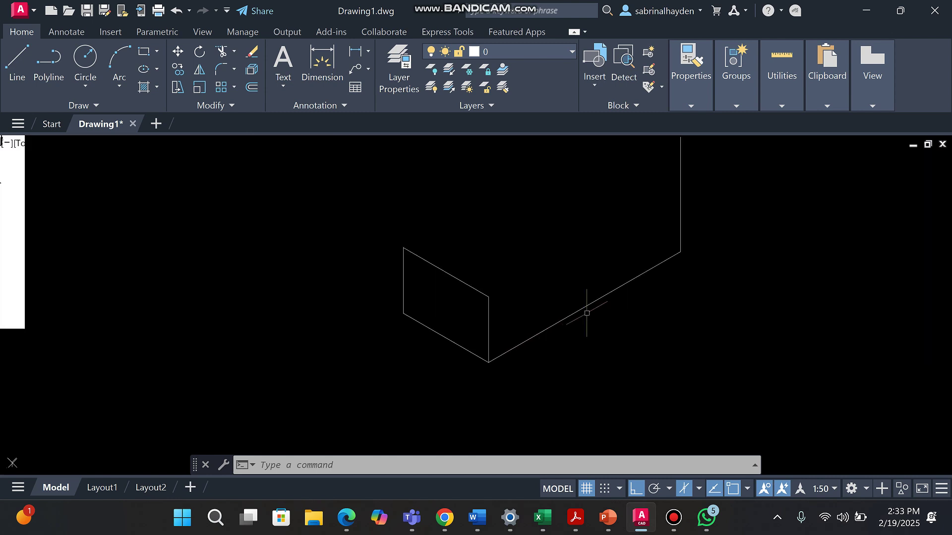
left_click(17, 64)
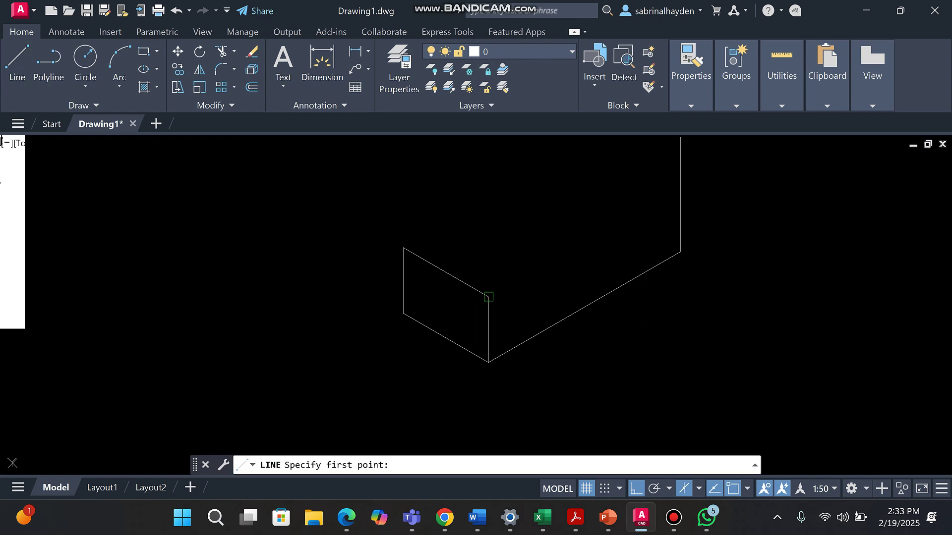
left_click(489, 296)
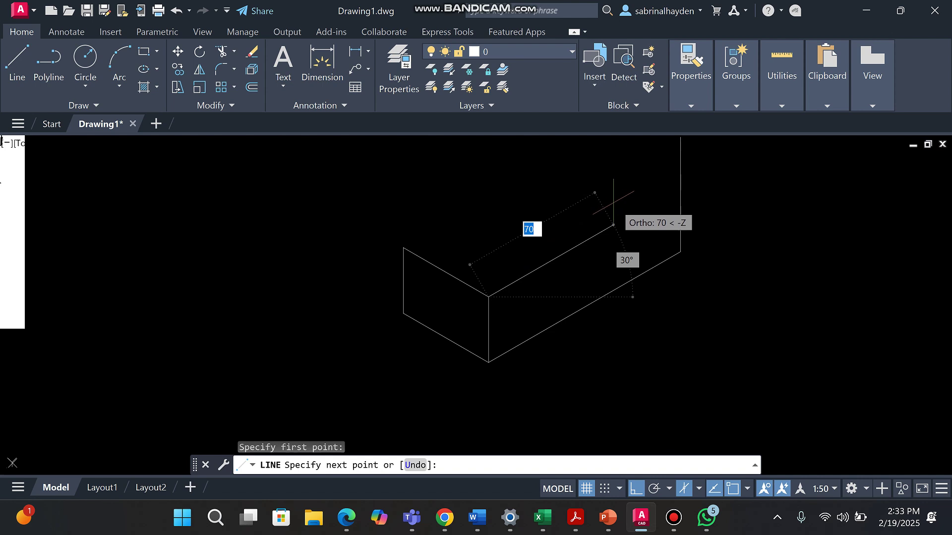
type("60")
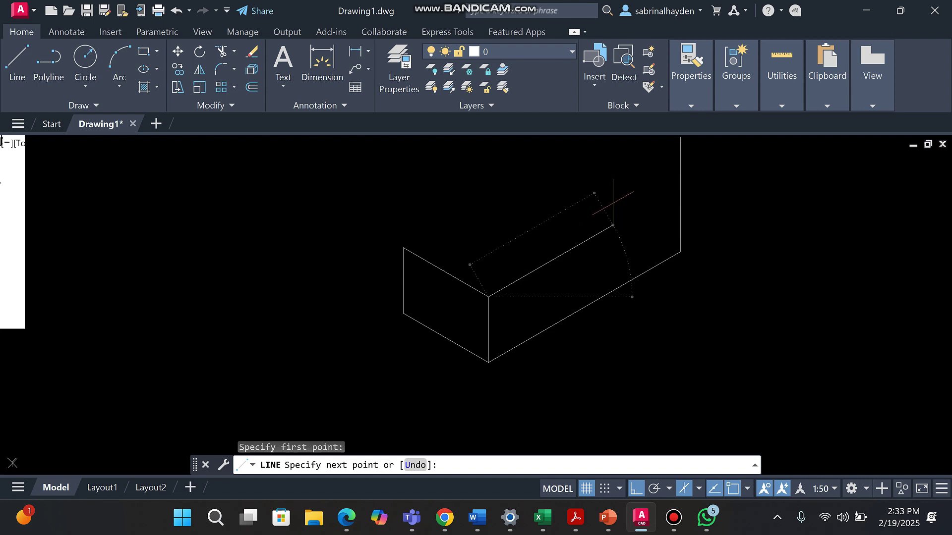
key("Return")
key("Escape")
- Copy the 60 mm top edge from the end face's near top corner to its far top corner
left_click(576, 266)
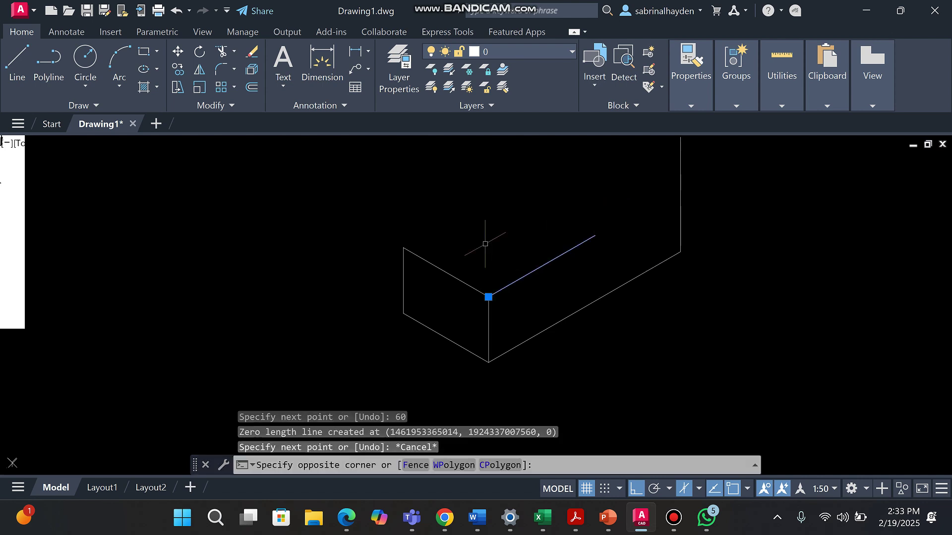
left_click(492, 307)
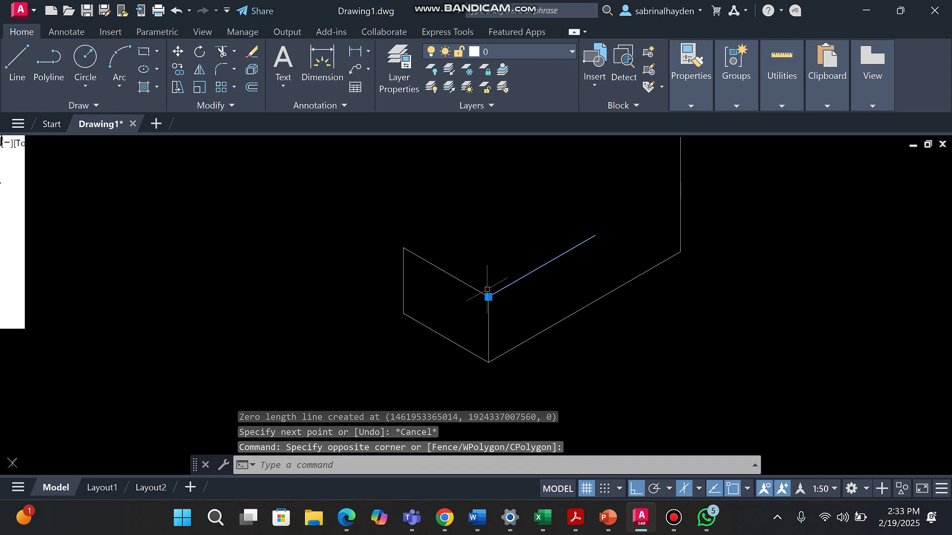
type("CP")
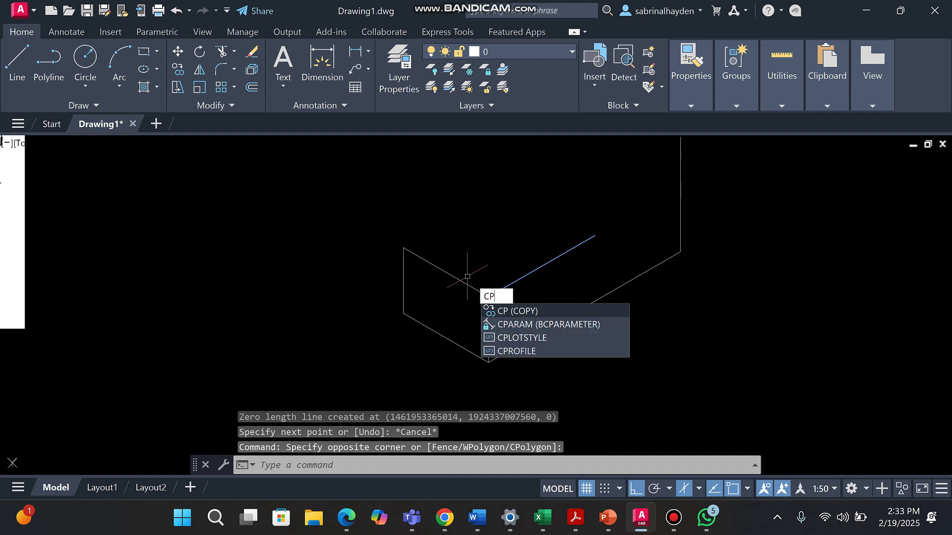
key("Return")
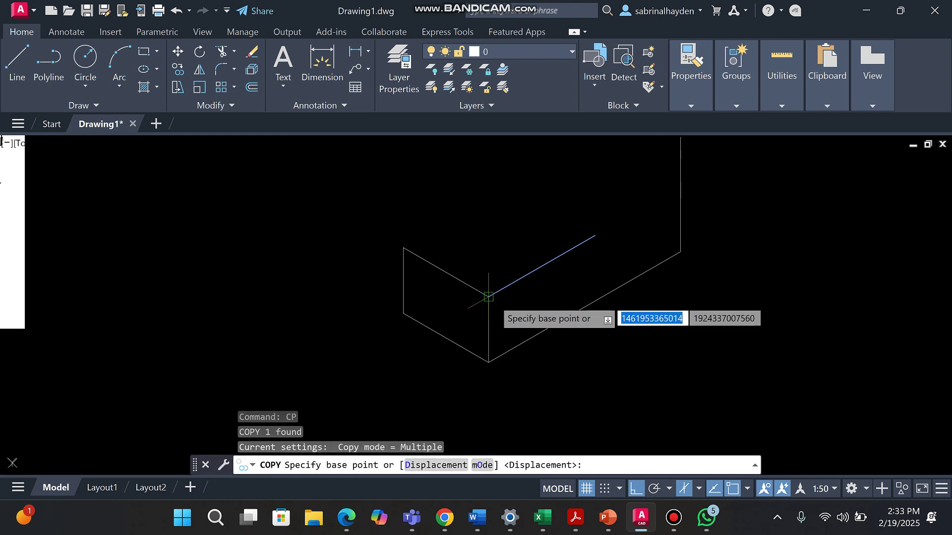
left_click(488, 297)
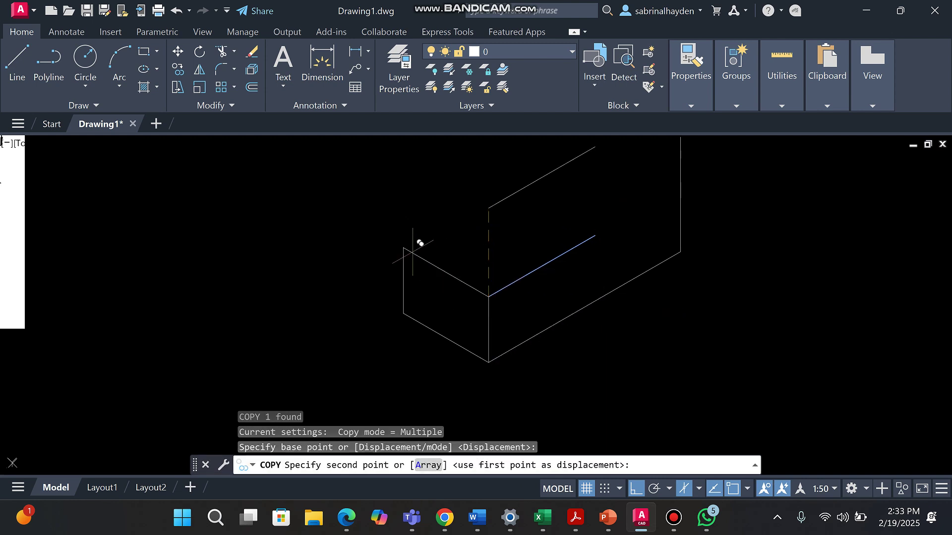
left_click(407, 246)
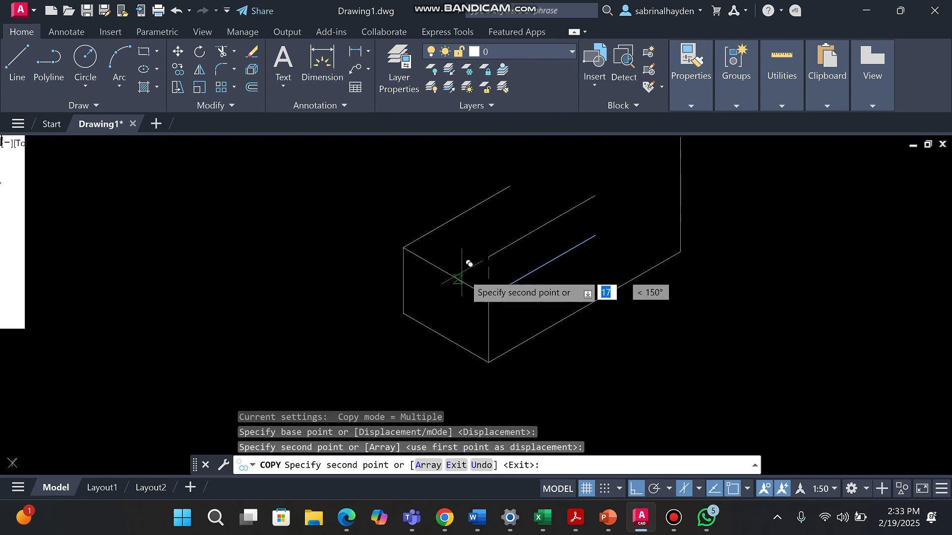
key("Escape")
key("Escape")
key("Escape")
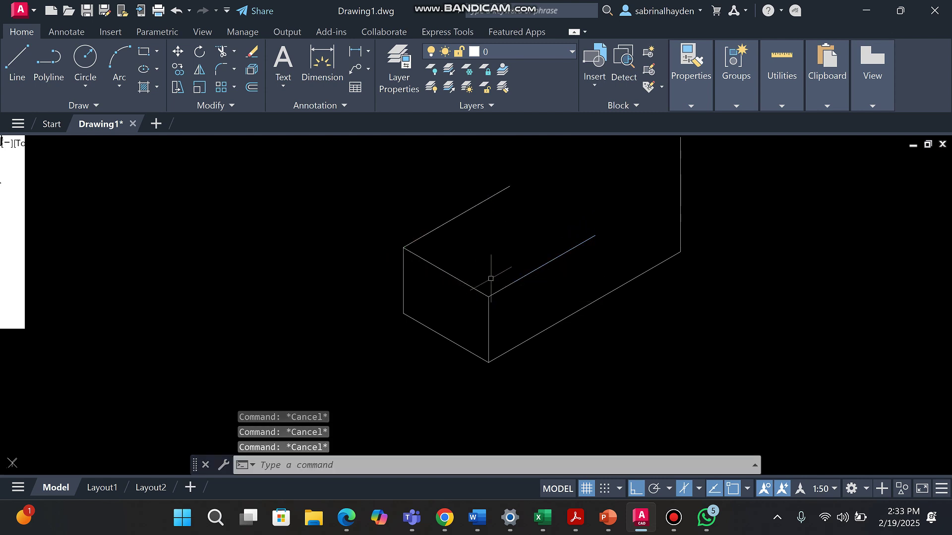
- Examine the reference block's tall rear portion, including the stepped top profile and the dimensions around the rectangular opening
scroll(458, 288, "down", 8)
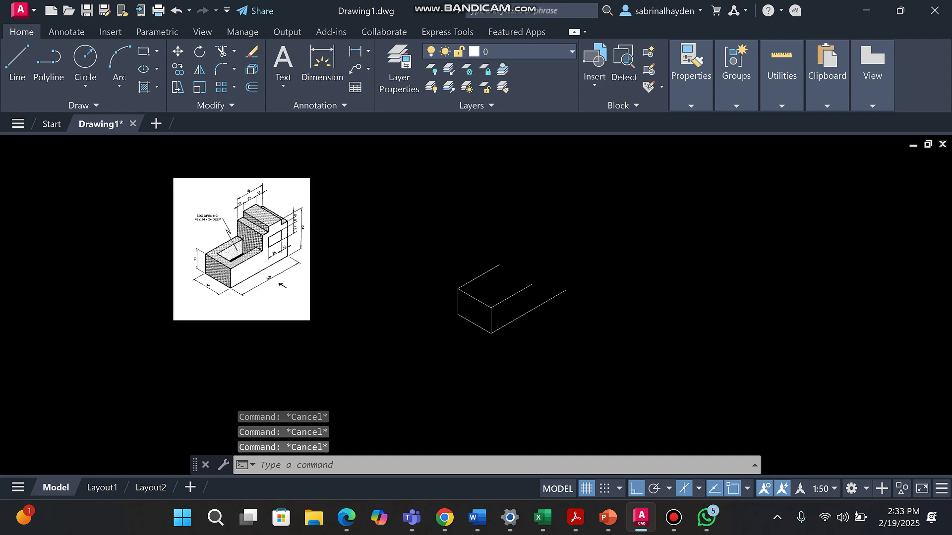
scroll(495, 293, "up", 4)
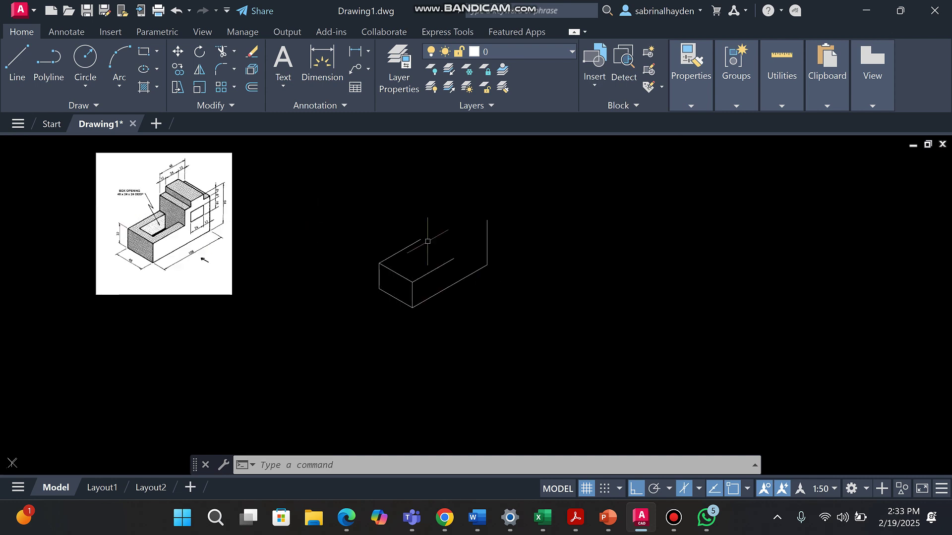
scroll(178, 234, "up", 2)
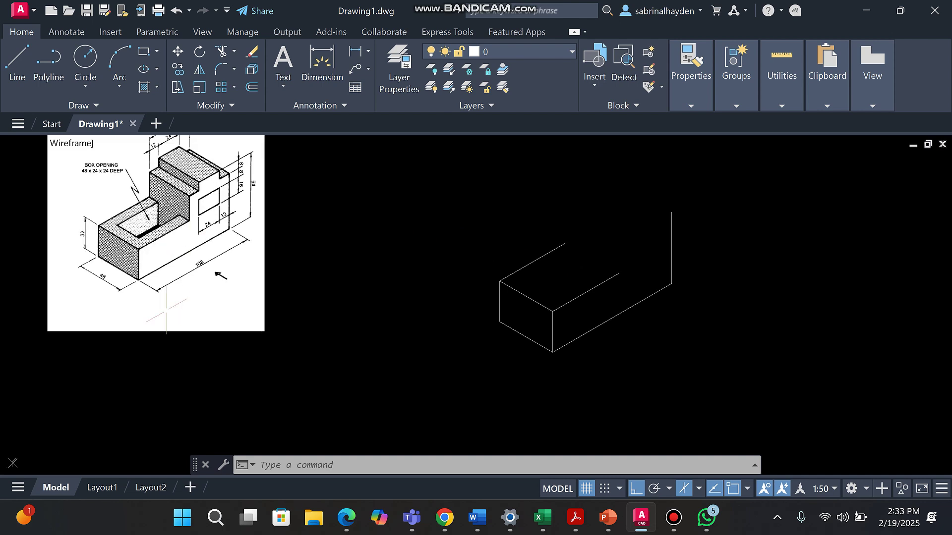
left_click(155, 273)
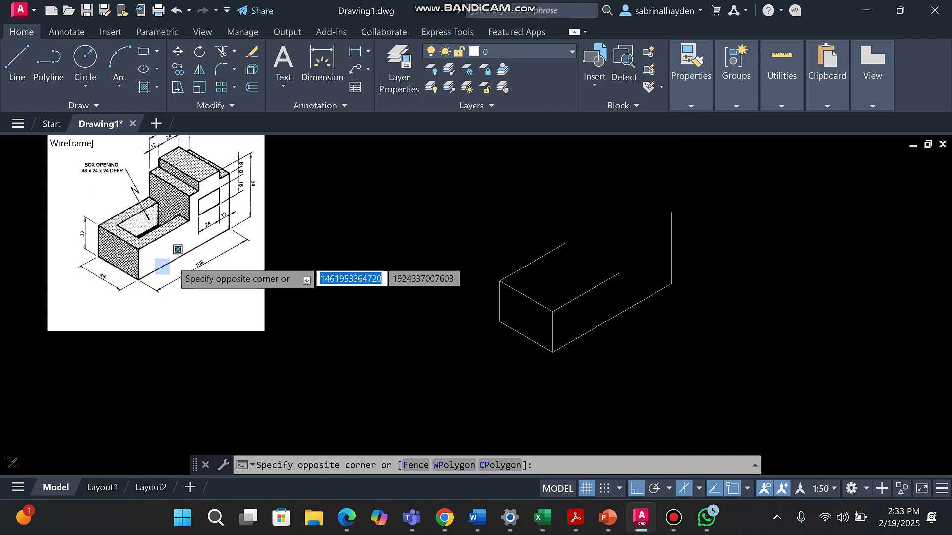
left_click(187, 262)
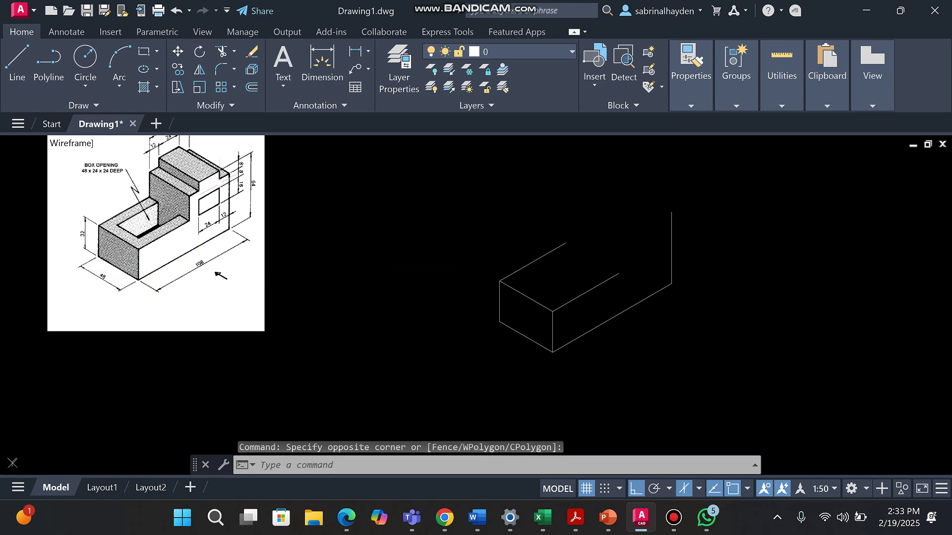
scroll(216, 183, "up", 4)
left_click(253, 162)
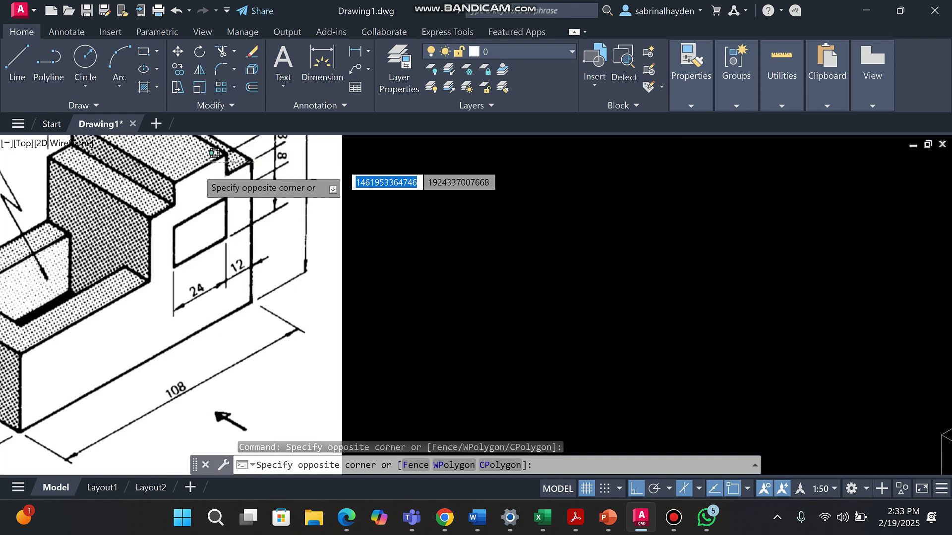
left_click(178, 181)
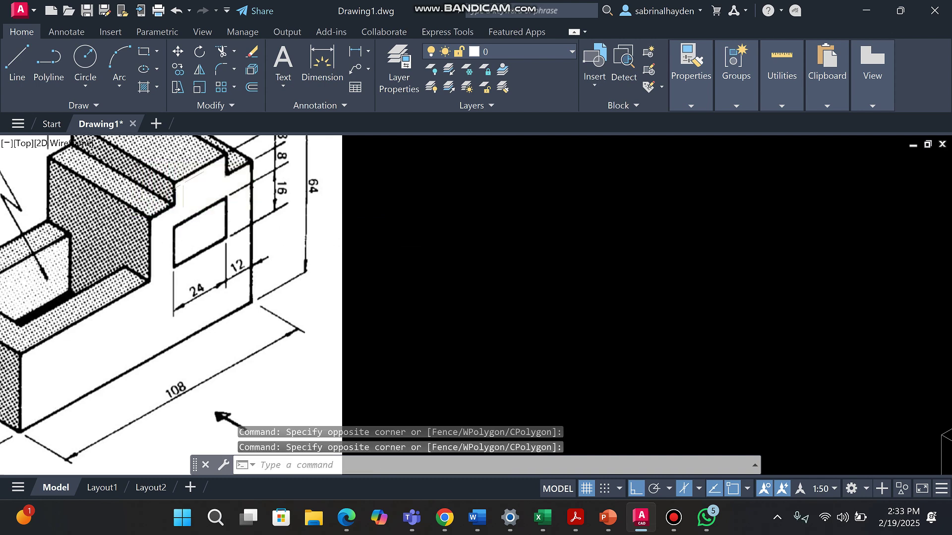
scroll(163, 240, "down", 4)
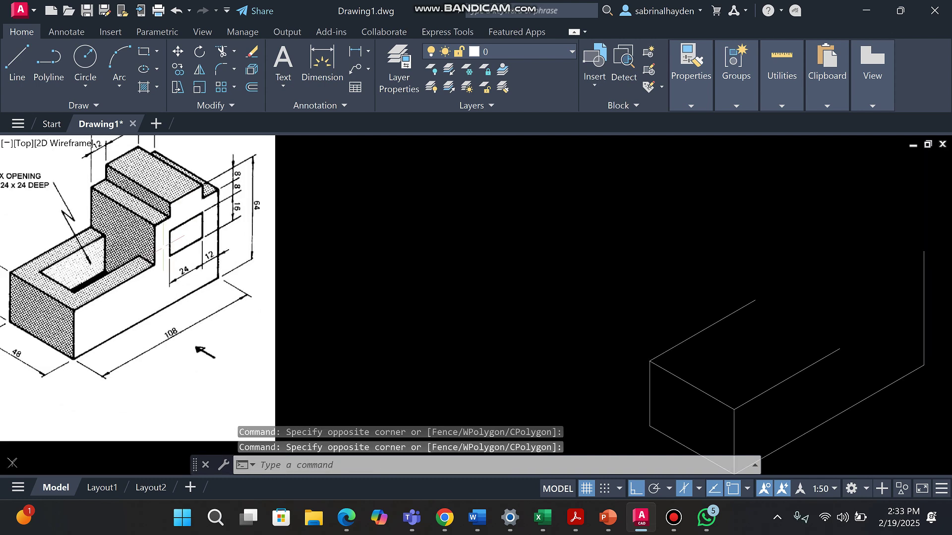
left_click(17, 62)
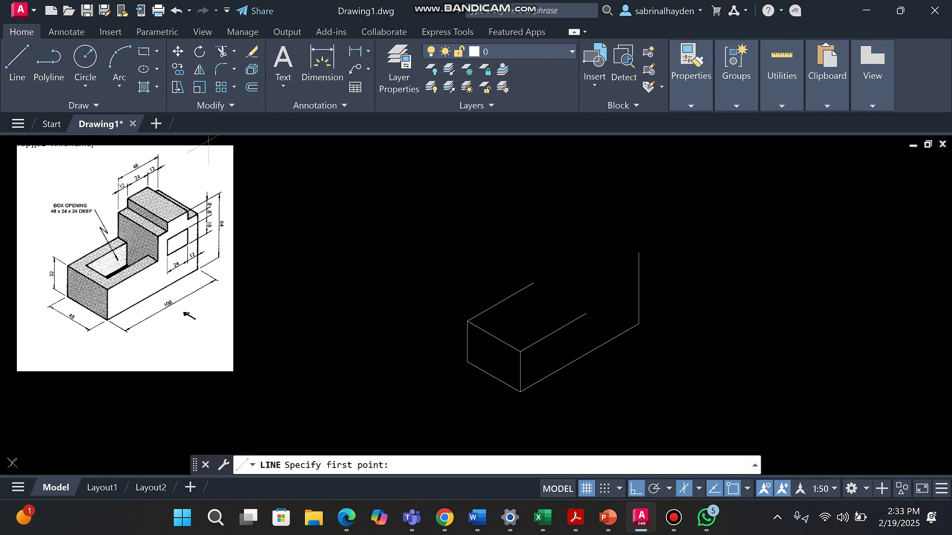
left_click(639, 253)
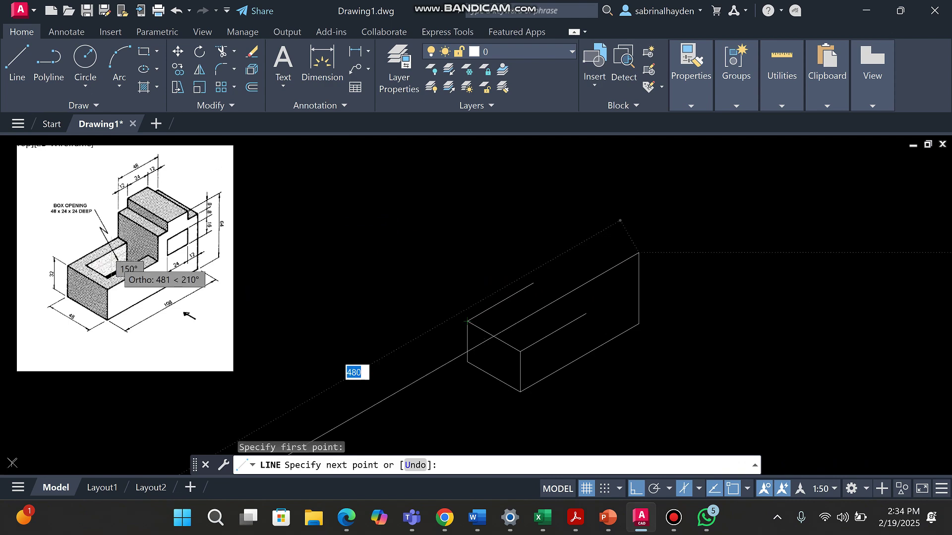
scroll(186, 277, "up", 4)
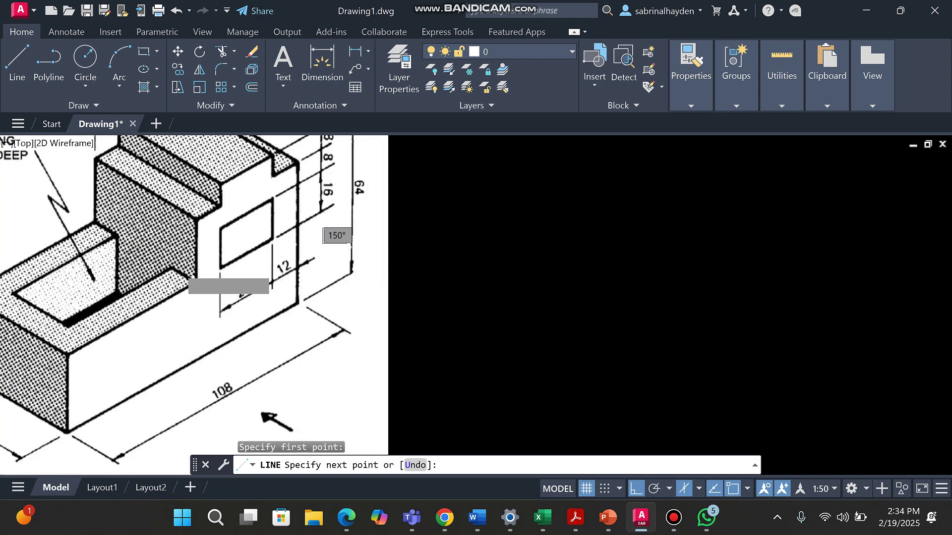
left_click(289, 169)
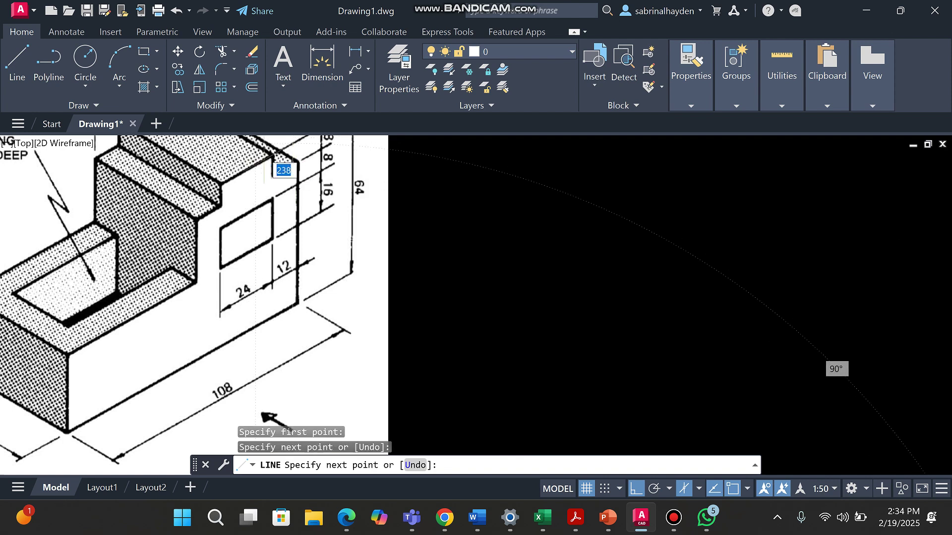
key("Escape")
key("Escape")
key("Escape")
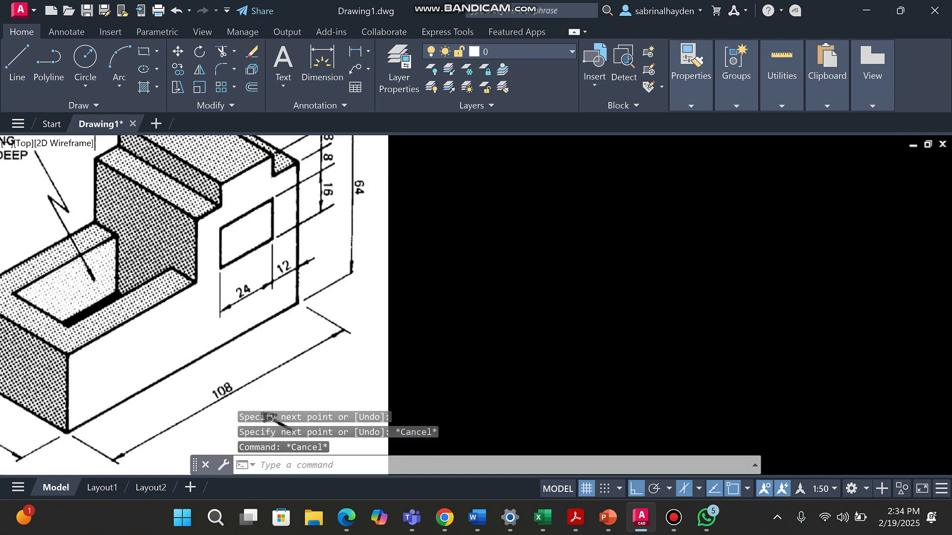
left_click(301, 158)
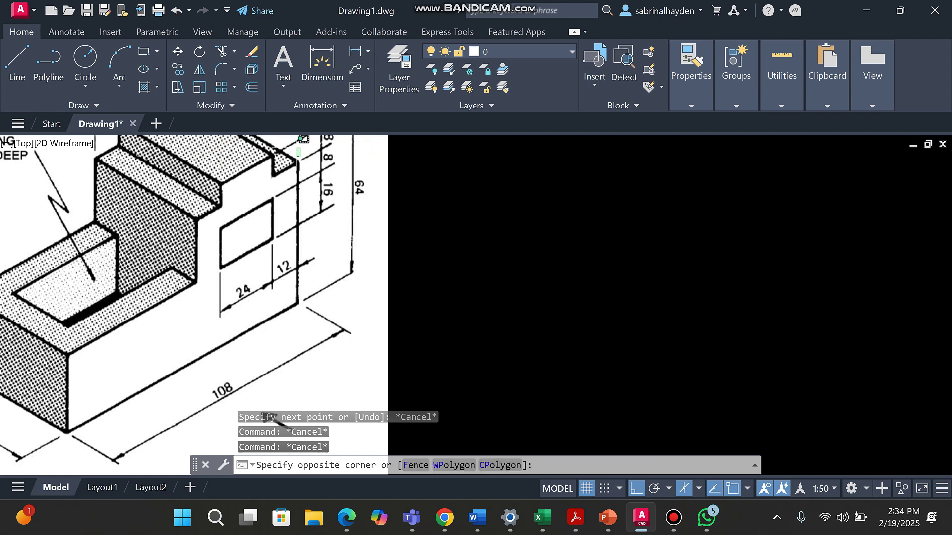
left_click(272, 192)
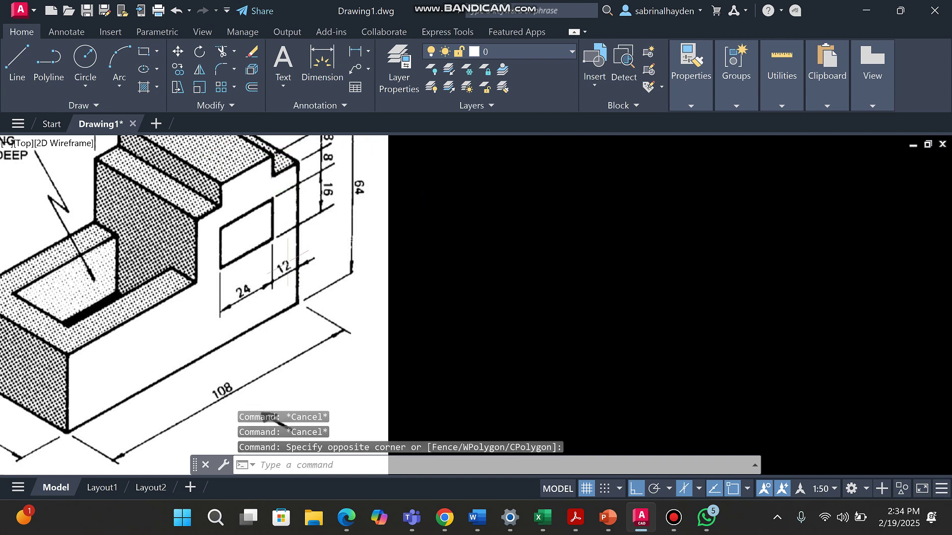
left_click(294, 277)
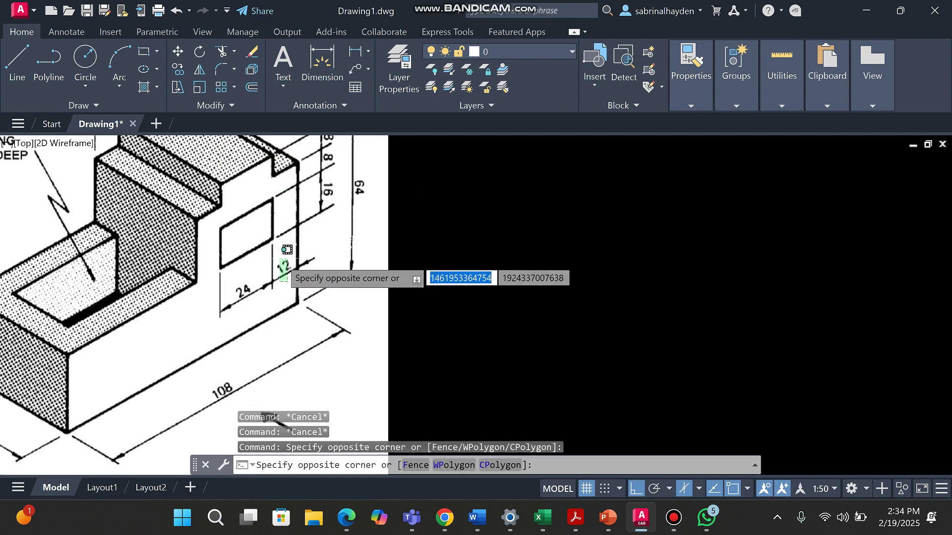
left_click(279, 254)
scroll(272, 251, "down", 4)
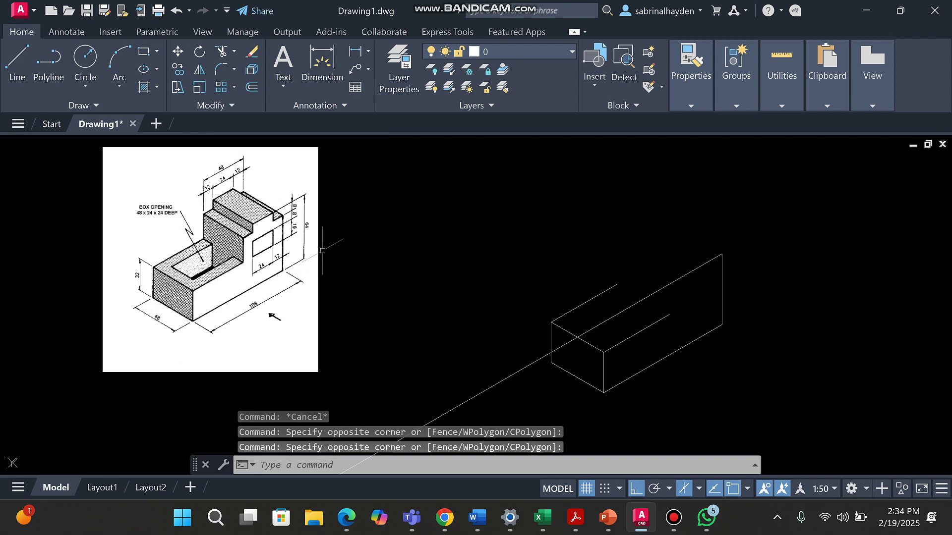
left_click(498, 373)
left_click(493, 347)
key("Delete")
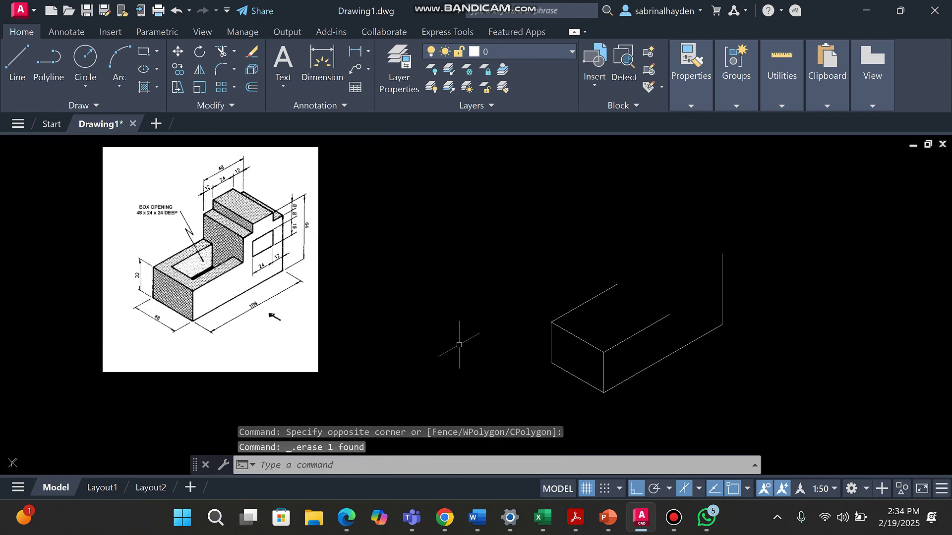
- Draw a 12 mm line from the top of the 64 mm vertical edge toward the front, parallel to the 108 mm base edge
left_click(17, 65)
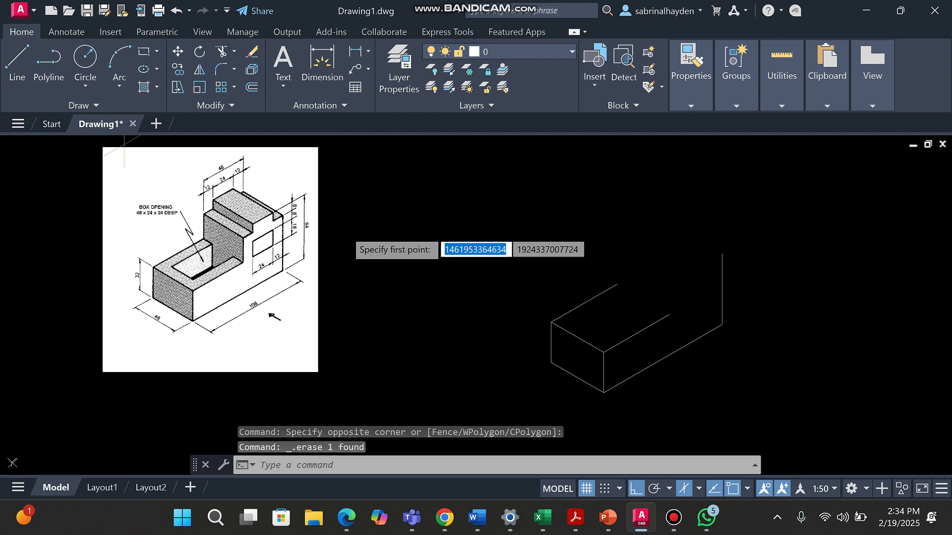
left_click(722, 254)
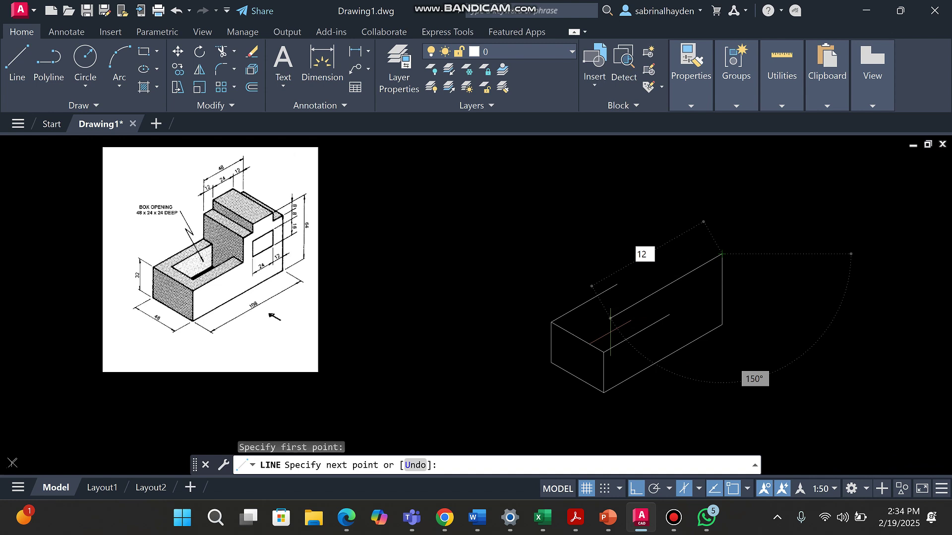
key("Return")
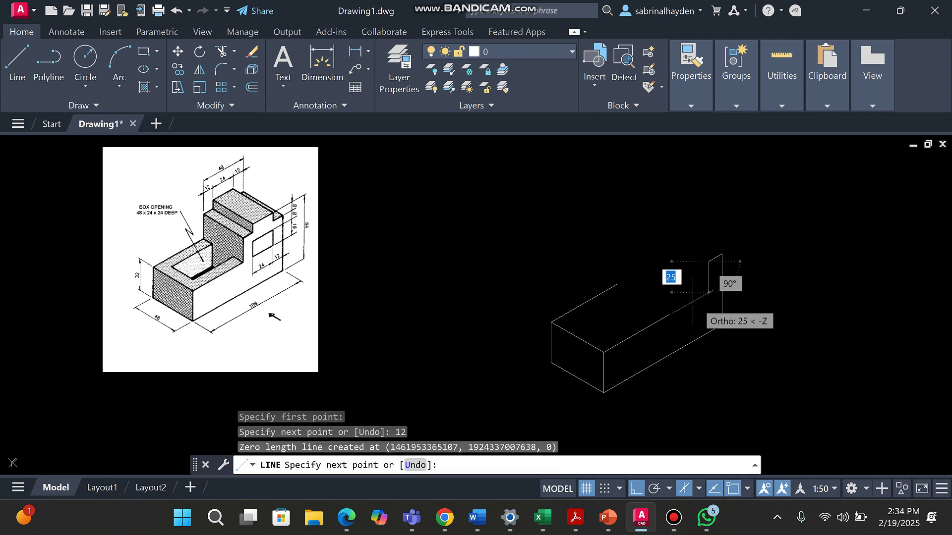
left_click(722, 256)
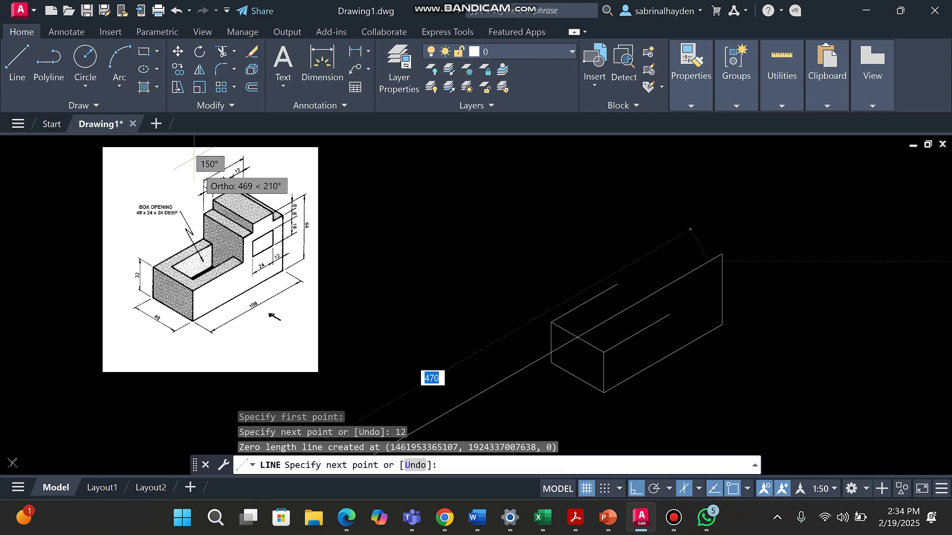
scroll(276, 213, "up", 6)
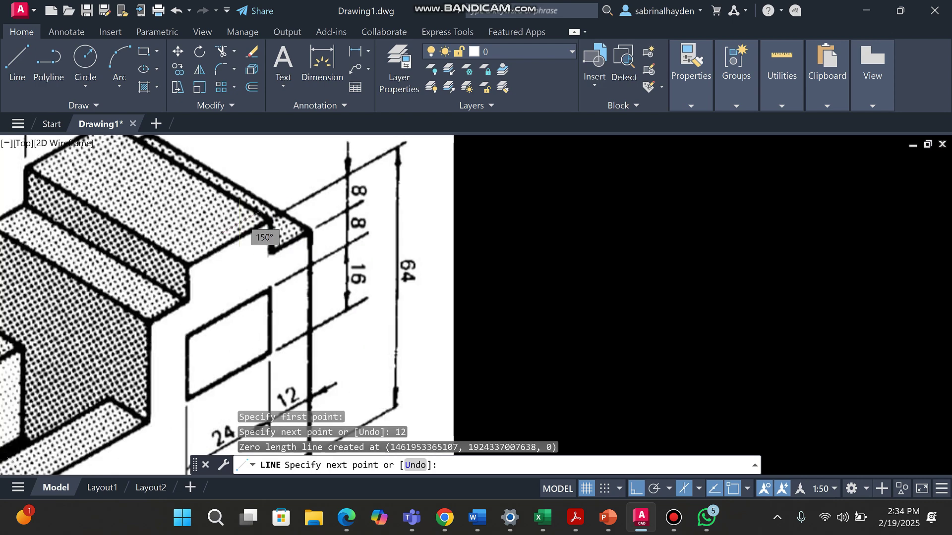
scroll(252, 233, "up", 2)
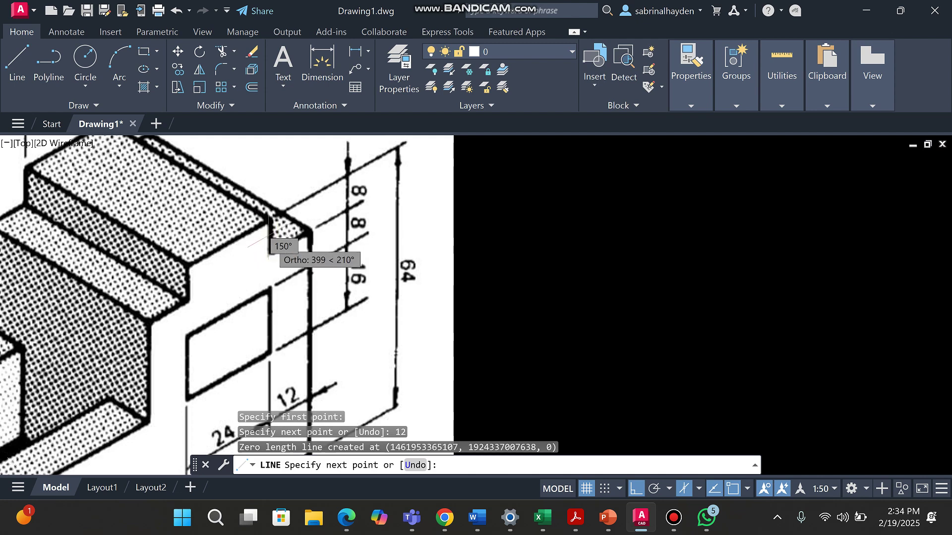
- Examine the reference block's stepped top profile from the rear notch across the raised top to the lower front step
key("Escape")
key("Escape")
left_click(284, 236)
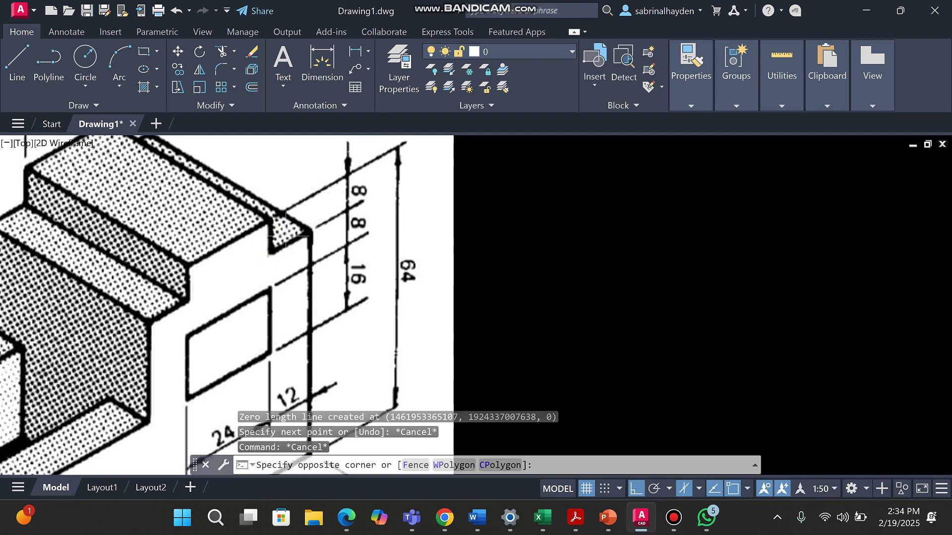
left_click(262, 224)
left_click(275, 259)
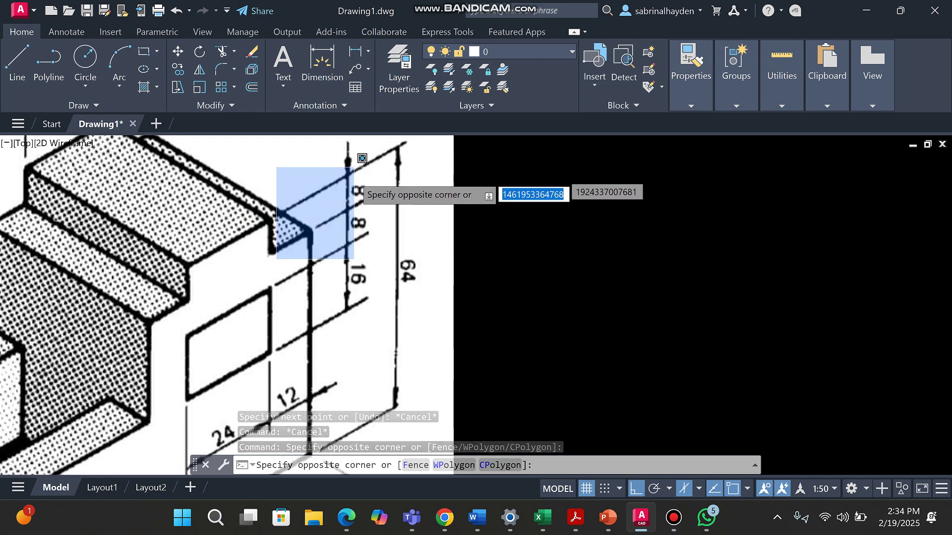
scroll(236, 259, "down", 2)
left_click(231, 262)
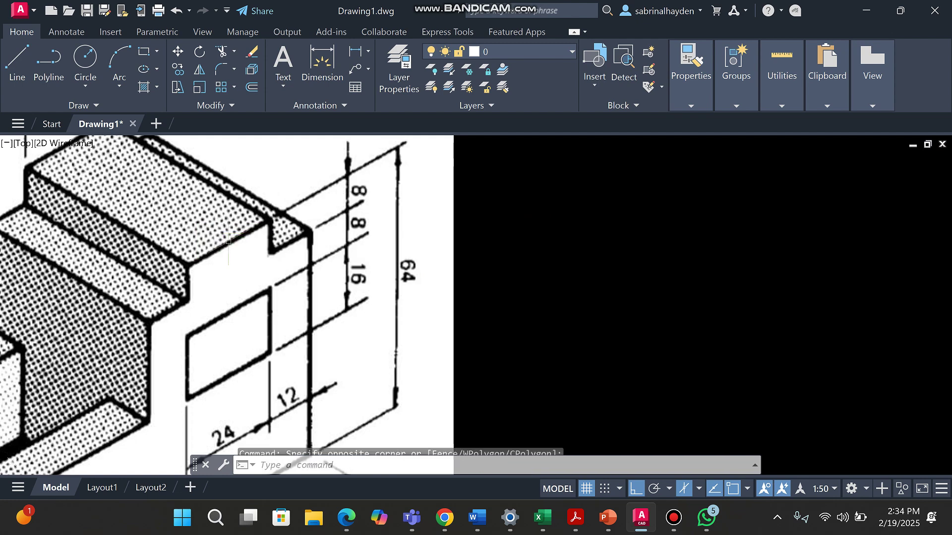
left_click(173, 208)
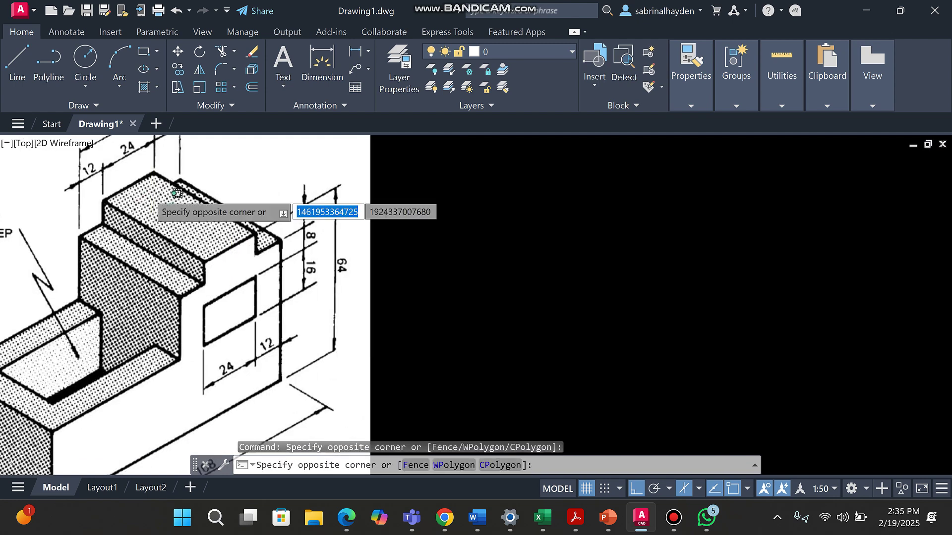
left_click(149, 198)
left_click(166, 208)
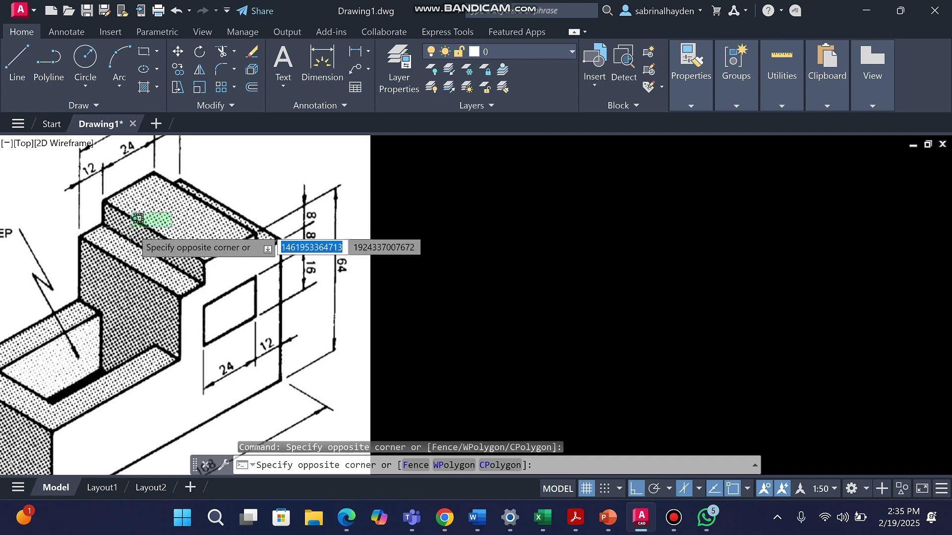
left_click(173, 301)
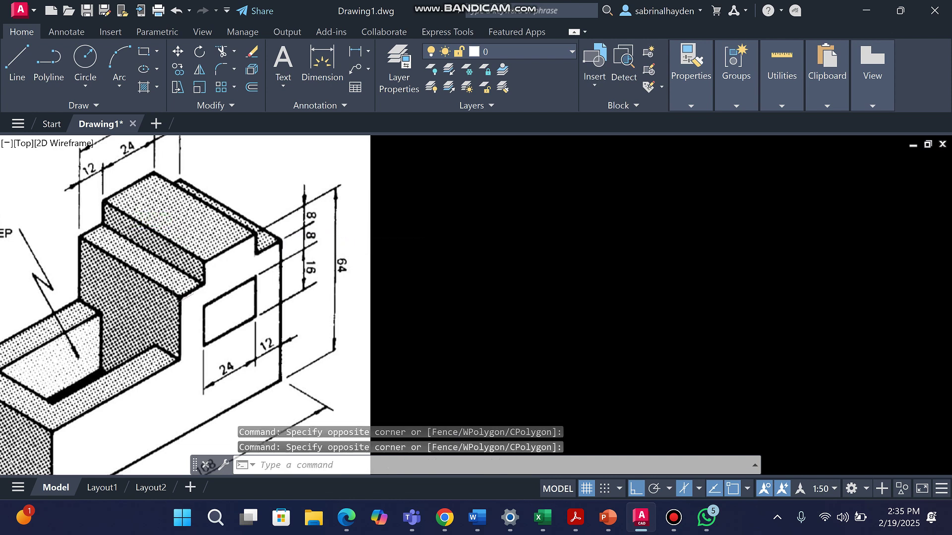
left_click(224, 258)
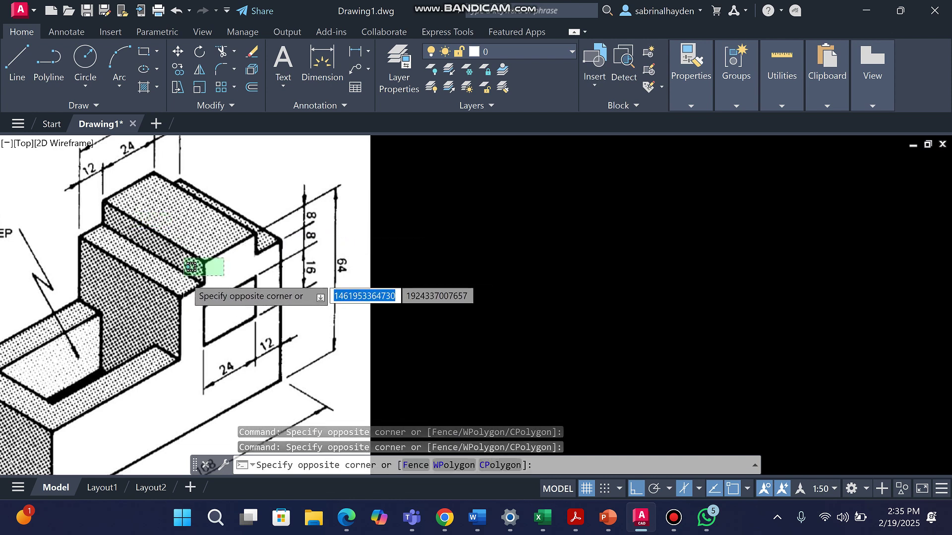
left_click(191, 270)
left_click(204, 283)
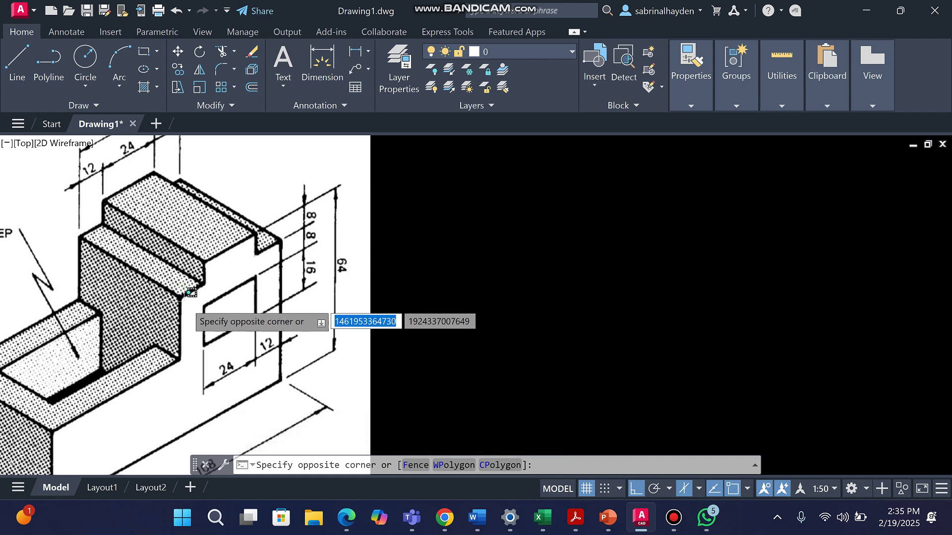
left_click(246, 263)
- Examine the short vertical edges of the rear notch and front step on the reference, including their height and width dimensions
scroll(277, 239, "up", 4)
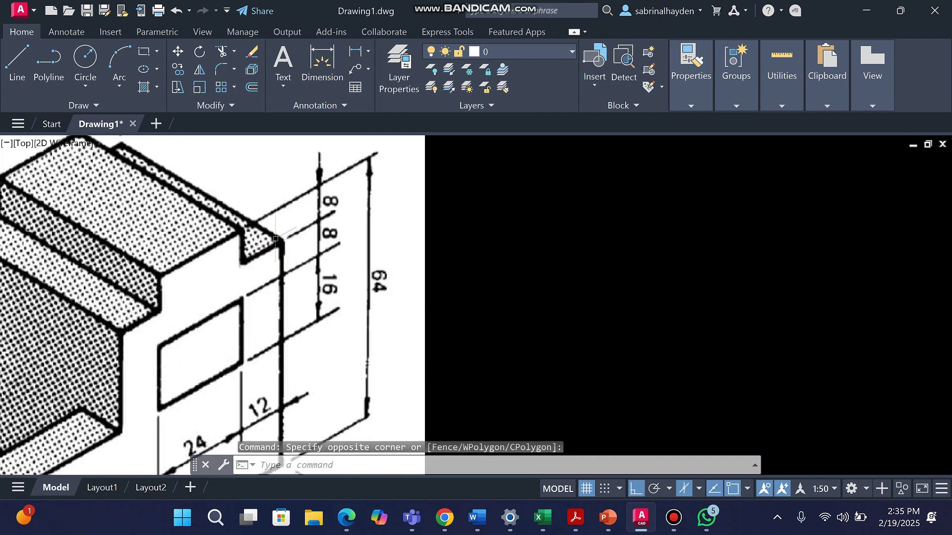
scroll(227, 250, "up", 2)
left_click(279, 280)
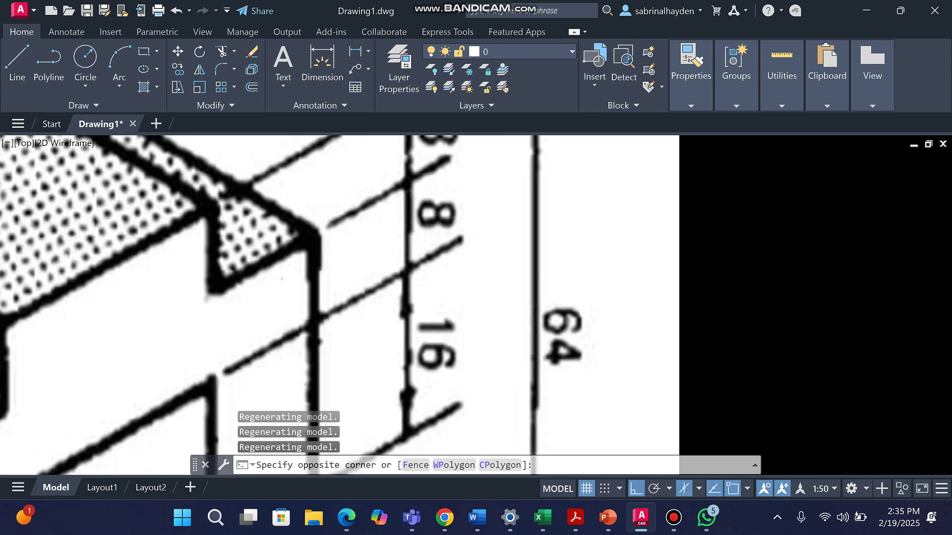
left_click(222, 257)
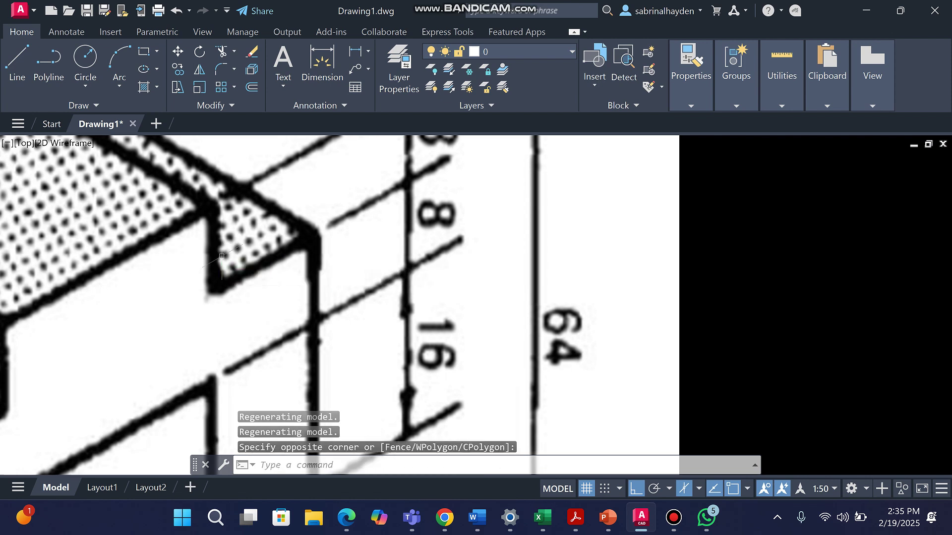
left_click(233, 246)
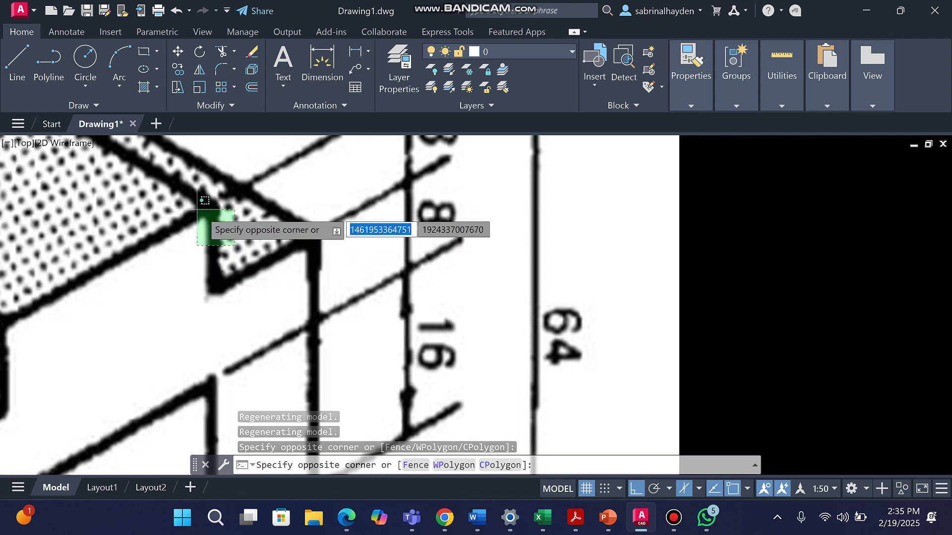
left_click(241, 216)
scroll(233, 218, "down", 5)
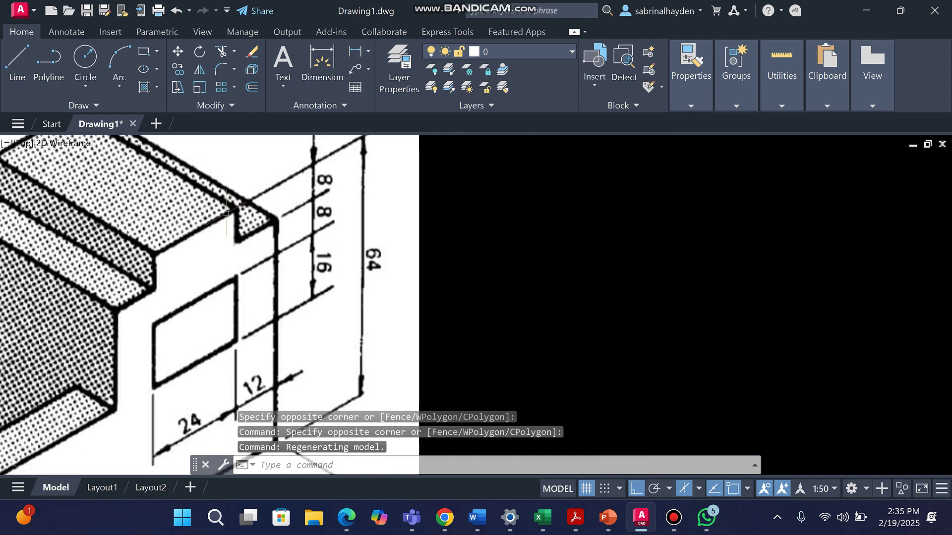
left_click(212, 223)
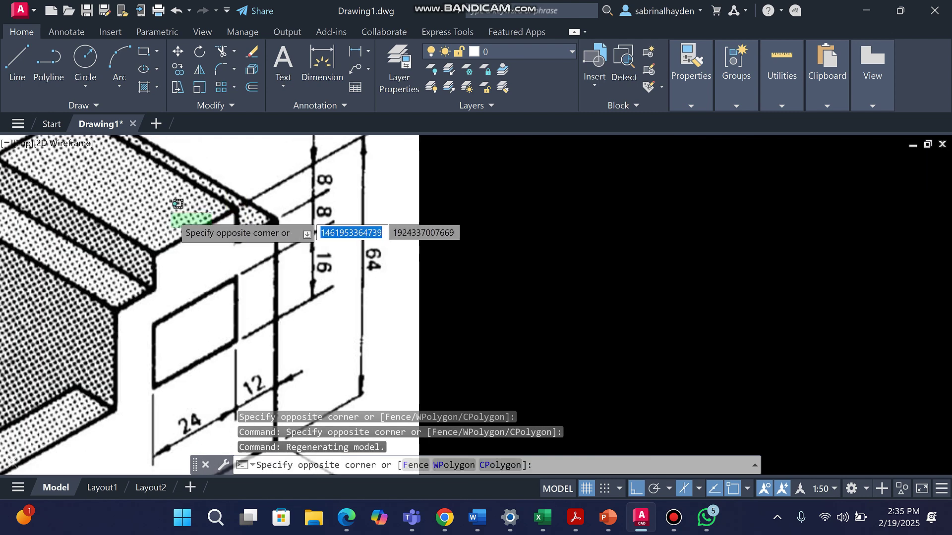
left_click(134, 290)
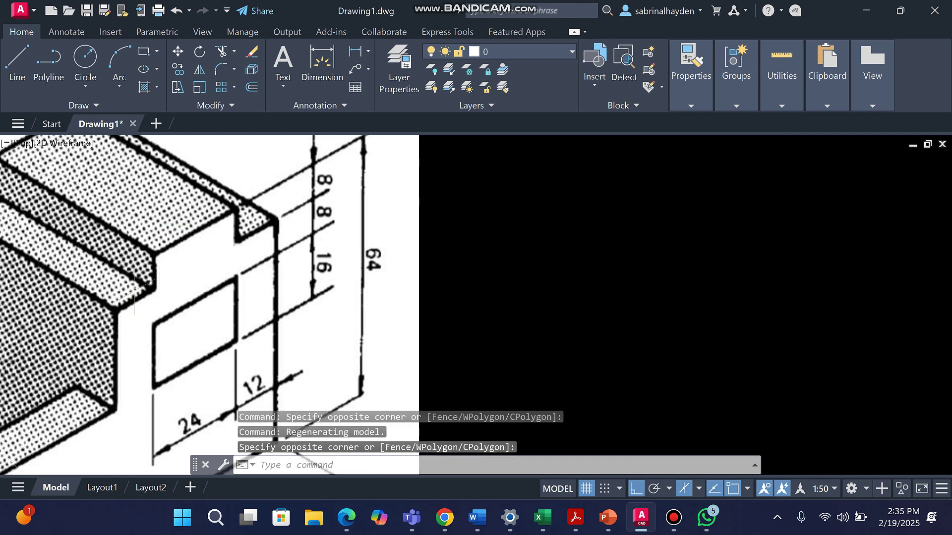
scroll(149, 285, "up", 4)
left_click(159, 248)
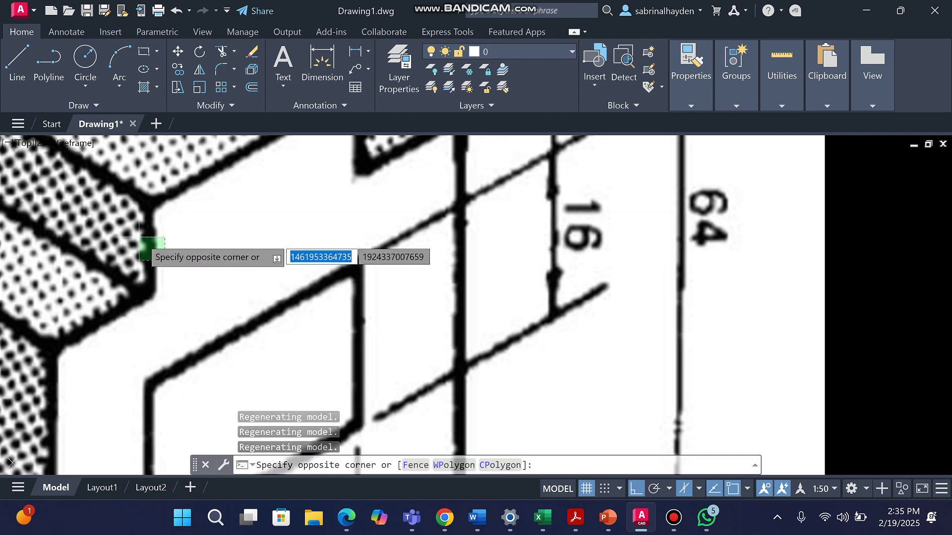
left_click(194, 256)
scroll(167, 271, "down", 3)
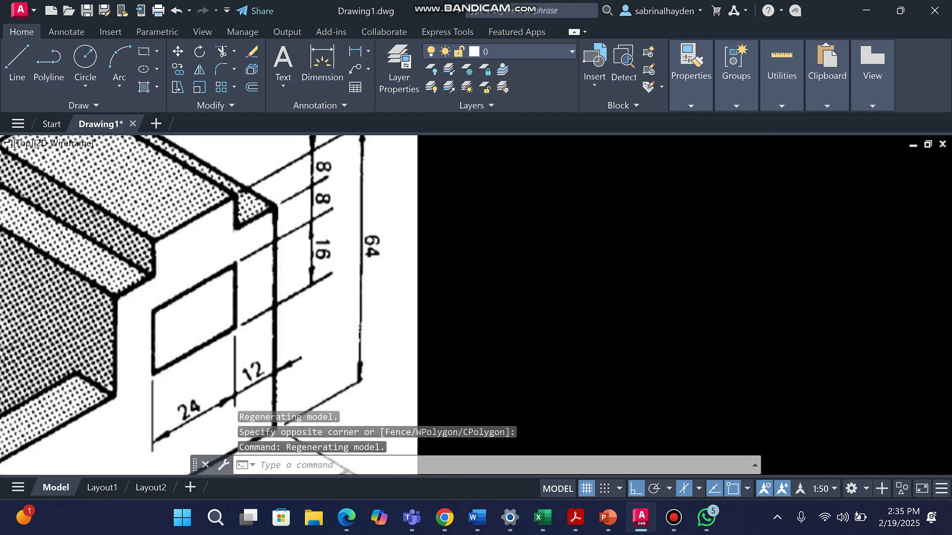
scroll(161, 262, "down", 6)
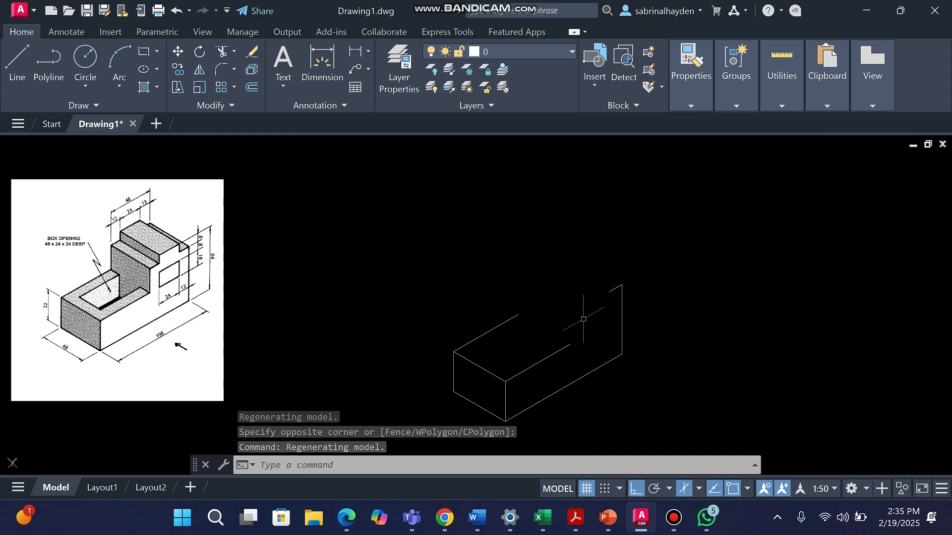
- Draw an 8 mm line up from the free end of the 12 mm top line, followed by a 24 mm line toward the front
scroll(626, 301, "up", 4)
scroll(590, 275, "up", 2)
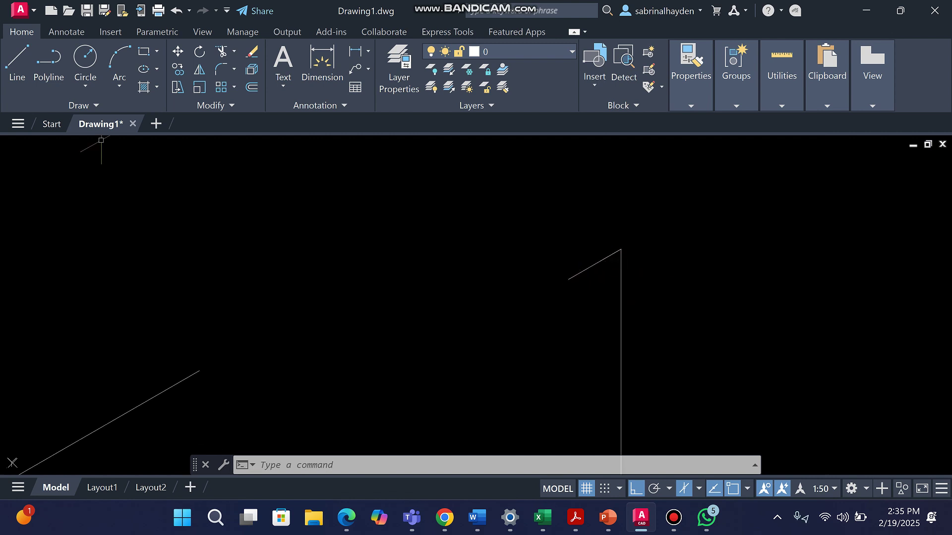
left_click(16, 62)
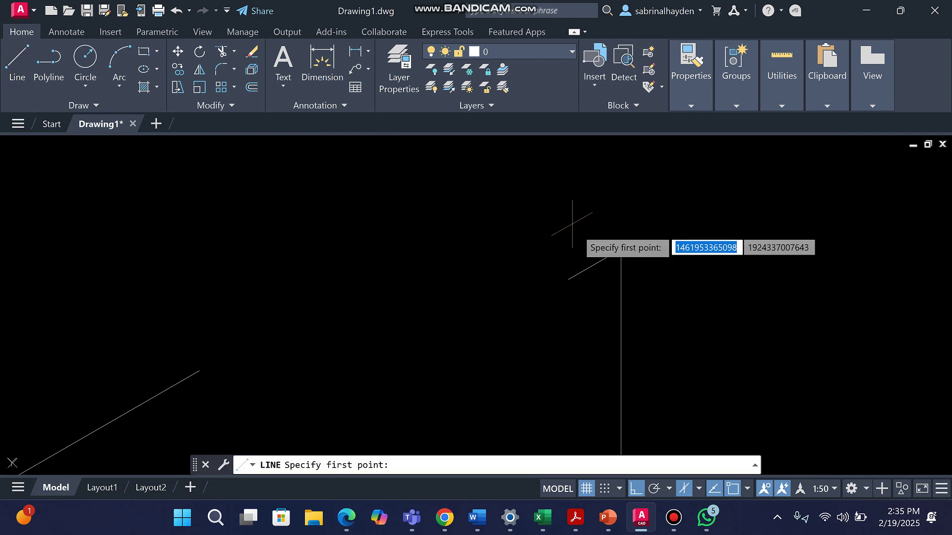
left_click(568, 279)
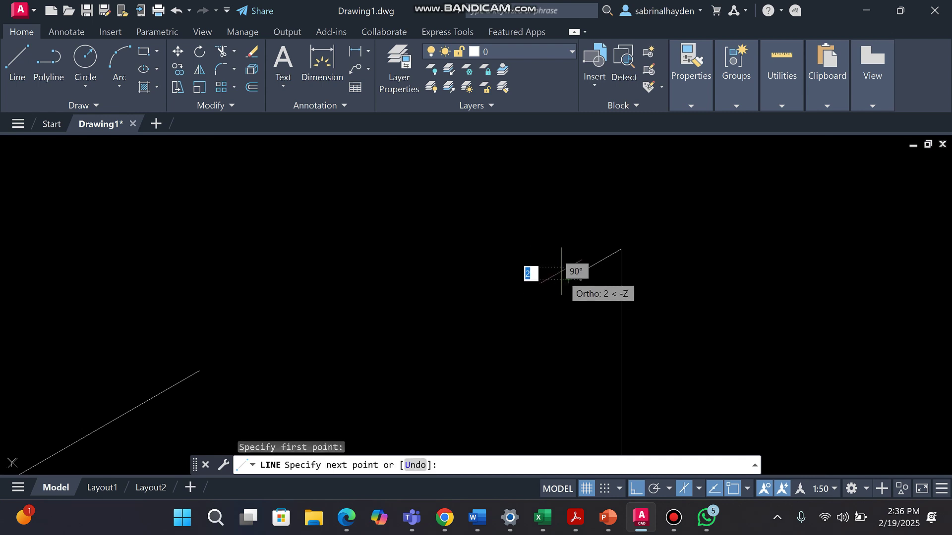
scroll(537, 213, "down", 6)
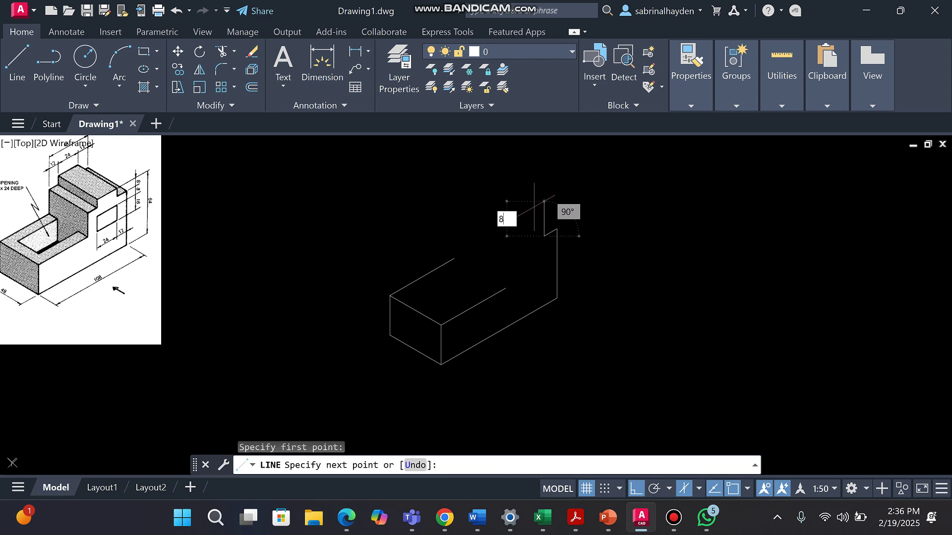
type("8")
key("Return")
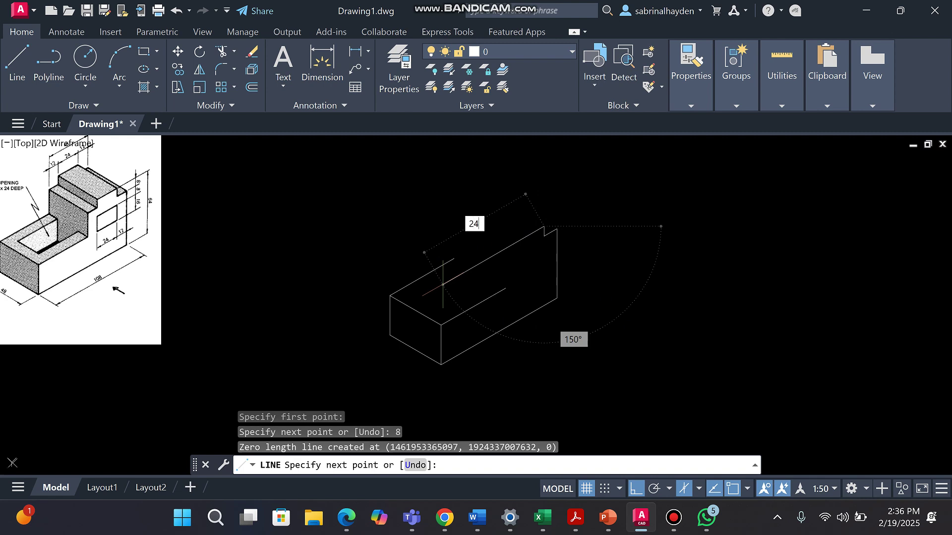
key("Return")
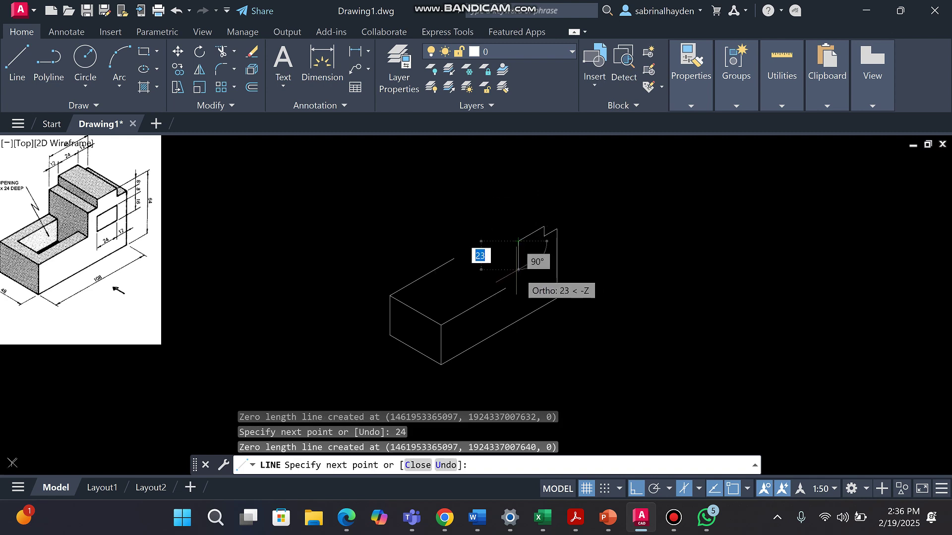
- Continue the stepped profile 8 mm down, 12 mm toward the front, and vertically down to the end of the near 60 mm edge
key("Return")
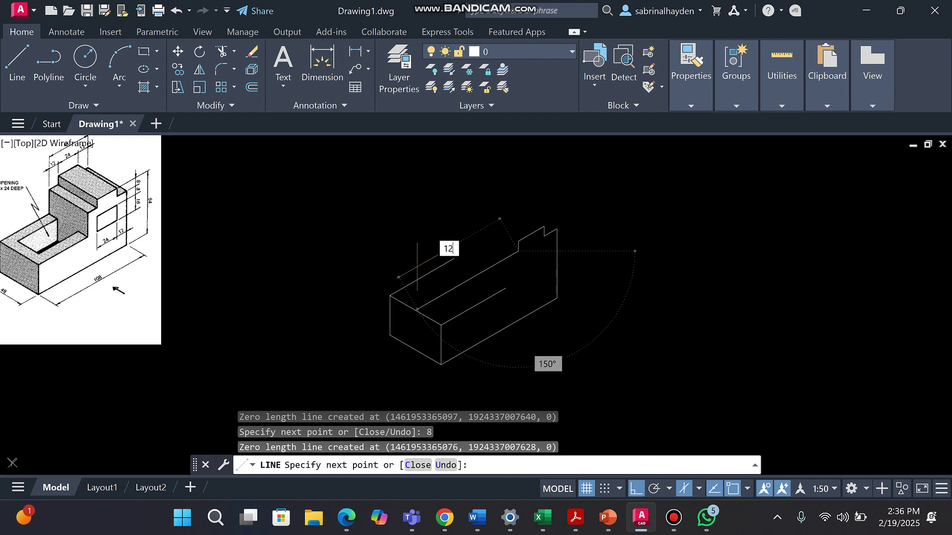
key("Return")
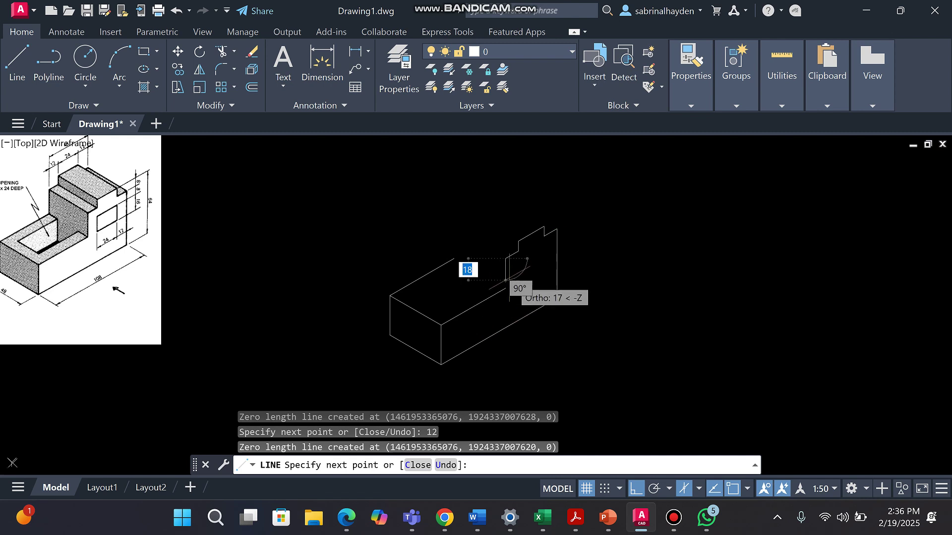
scroll(498, 296, "up", 4)
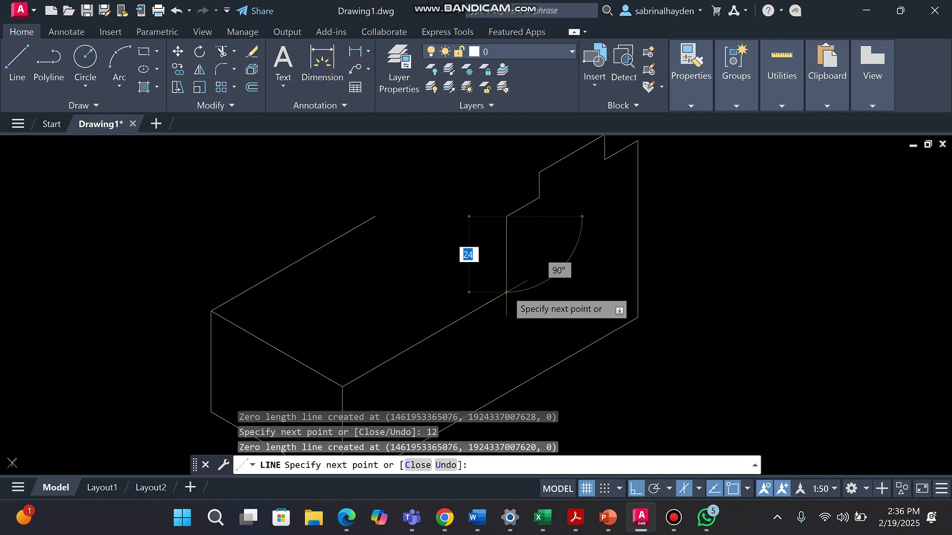
left_click(506, 292)
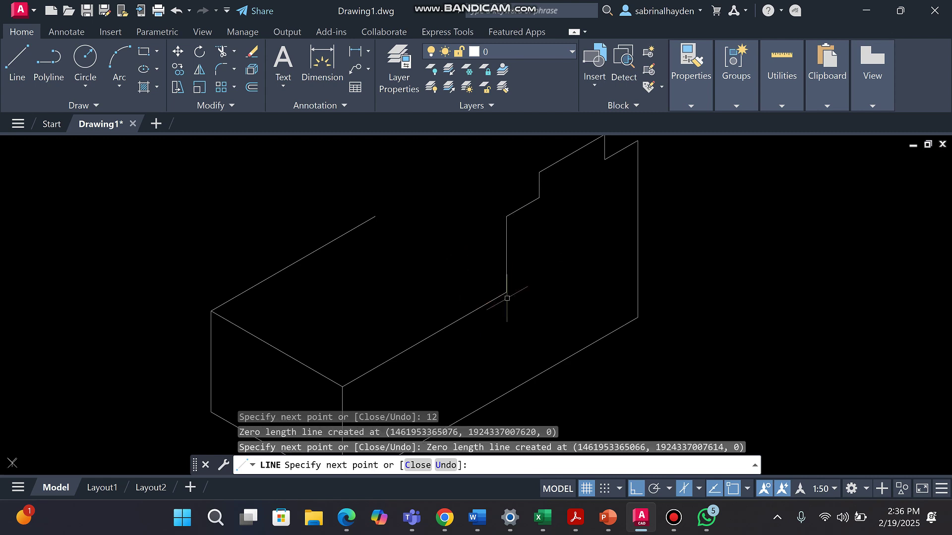
key("Escape")
key("Escape")
- Examine the raised section of the reference block, including its step edges and the wall above the box opening
scroll(532, 281, "down", 6)
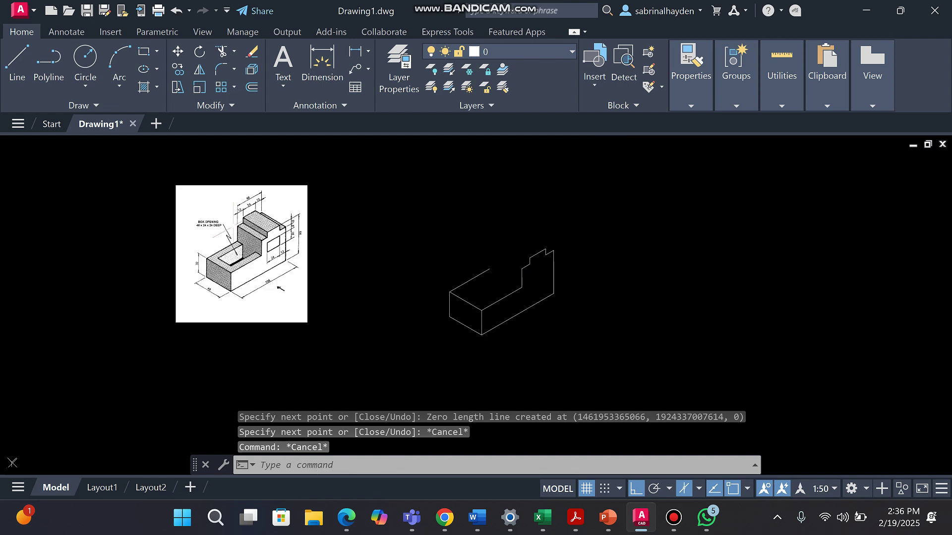
scroll(234, 230, "up", 4)
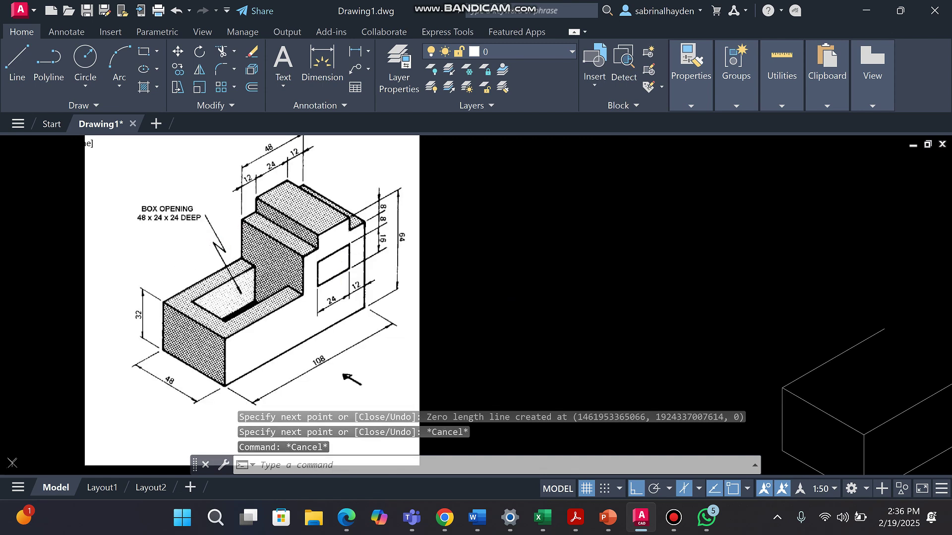
left_click(298, 206)
left_click(362, 265)
left_click(362, 250)
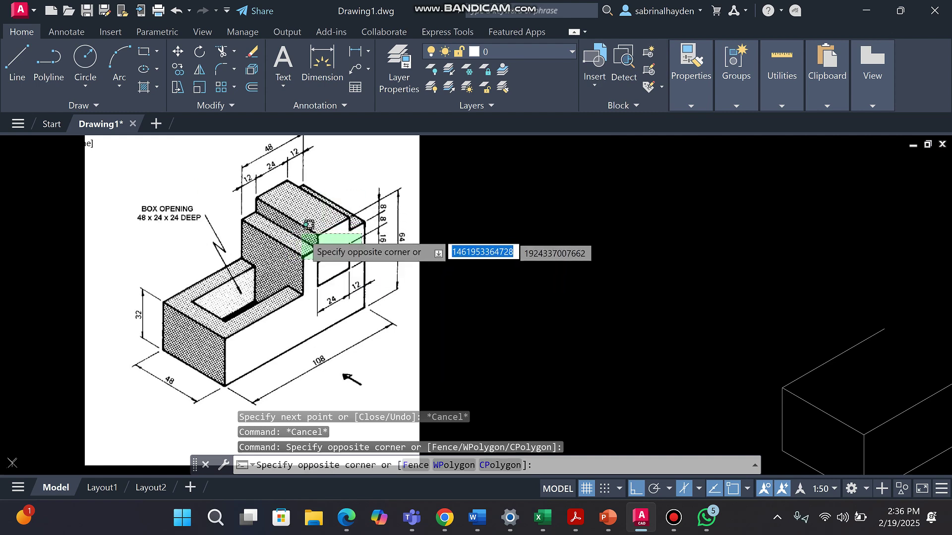
left_click(153, 278)
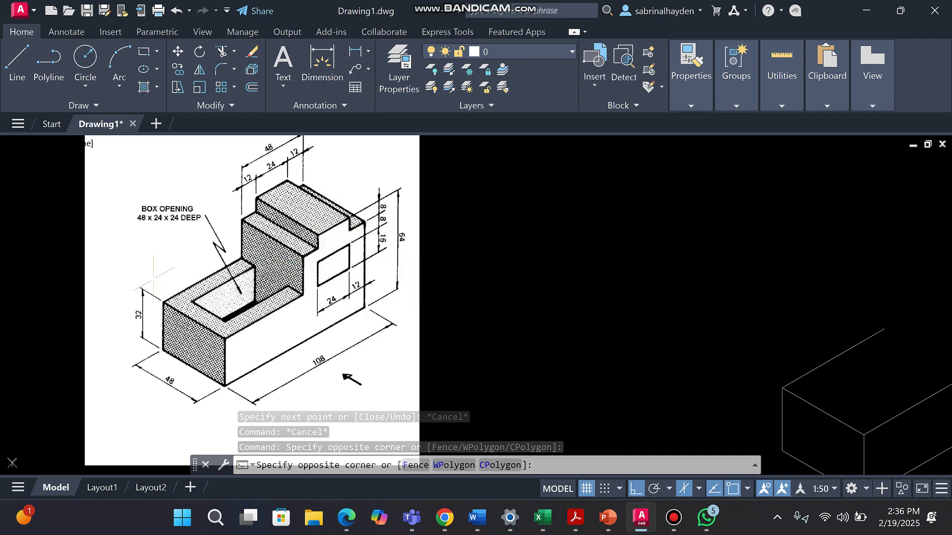
left_click(250, 240)
left_click(307, 233)
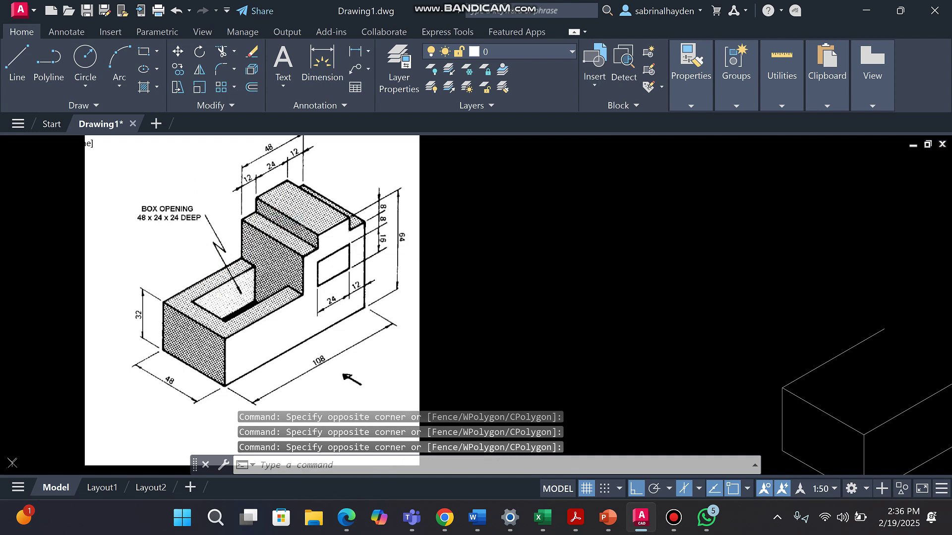
left_click(323, 205)
left_click(251, 234)
left_click(239, 277)
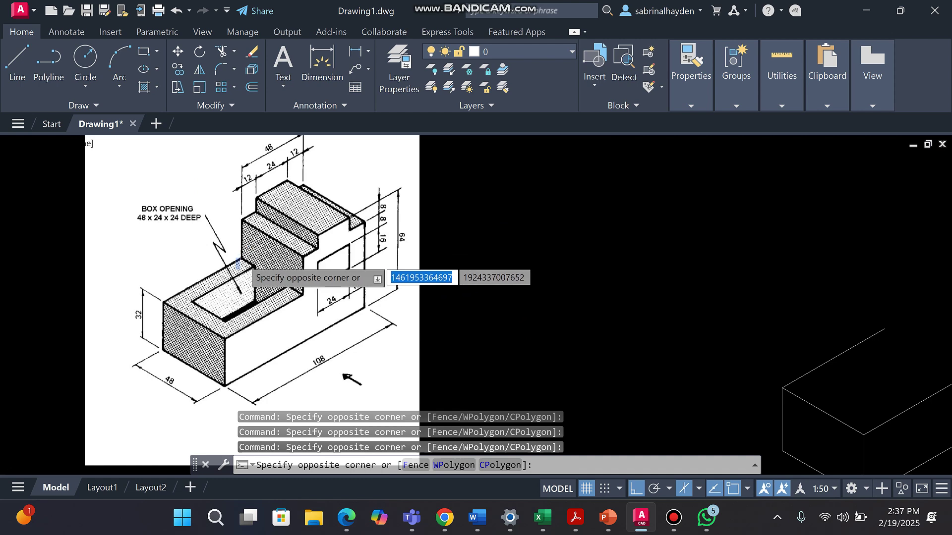
- Examine the two vertical edges on the reference where the raised section meets the lower front part
left_click(239, 263)
scroll(241, 260, "up", 4)
left_click(251, 245)
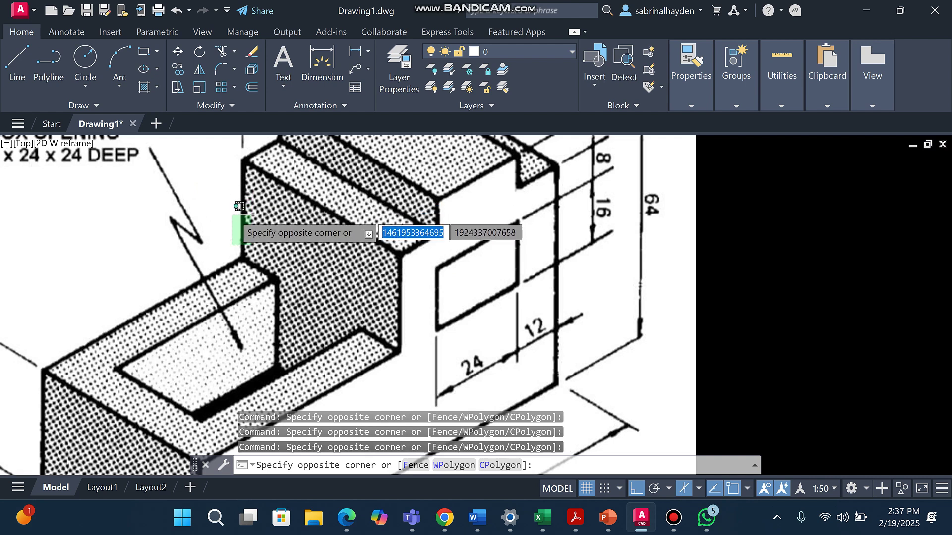
left_click(235, 209)
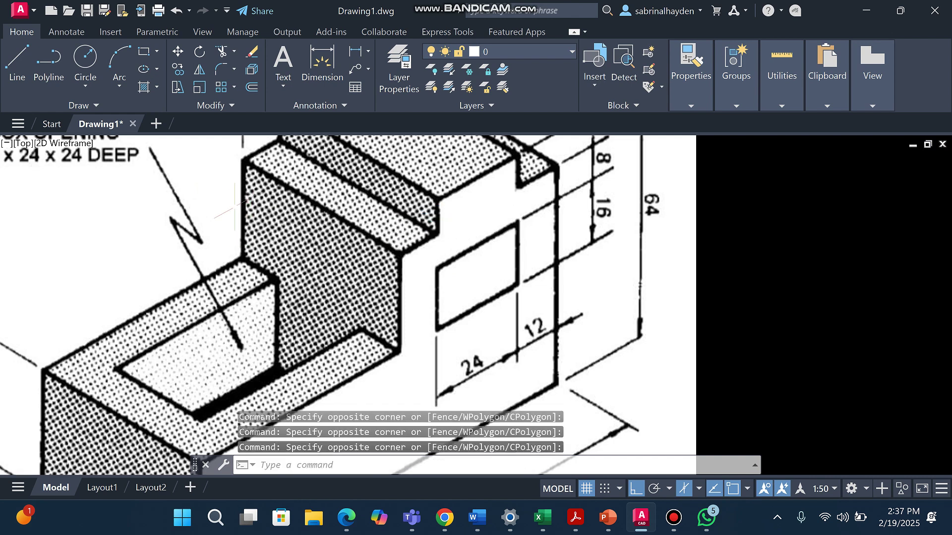
left_click(379, 246)
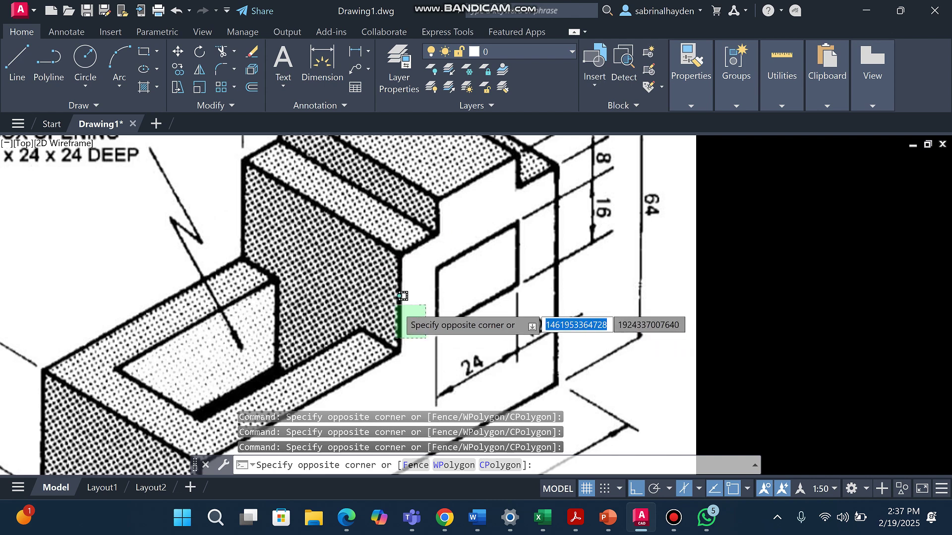
left_click(376, 285)
scroll(350, 279, "down", 4)
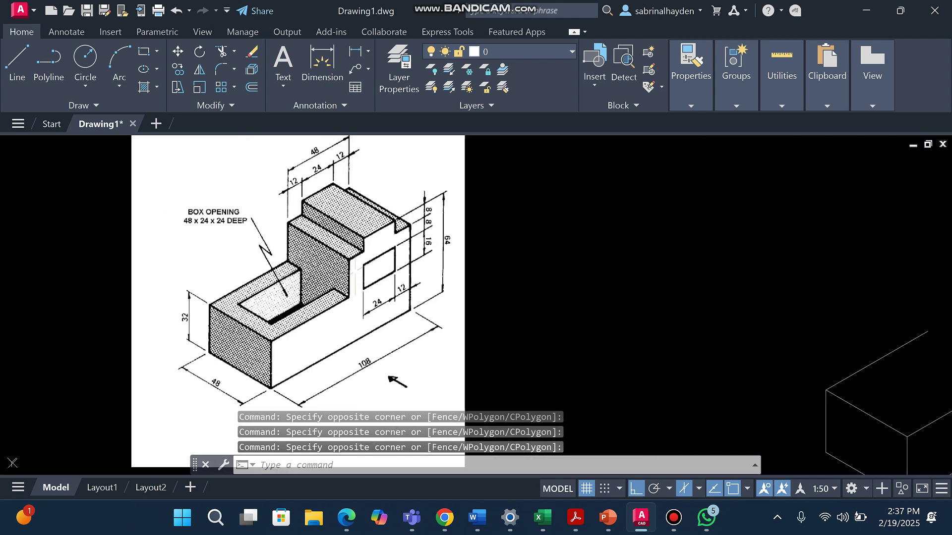
- Copy the vertical riser from its lower end on the near top edge to the free end of the far top edge
scroll(342, 248, "down", 5)
scroll(502, 278, "up", 4)
left_click(504, 267)
left_click(452, 267)
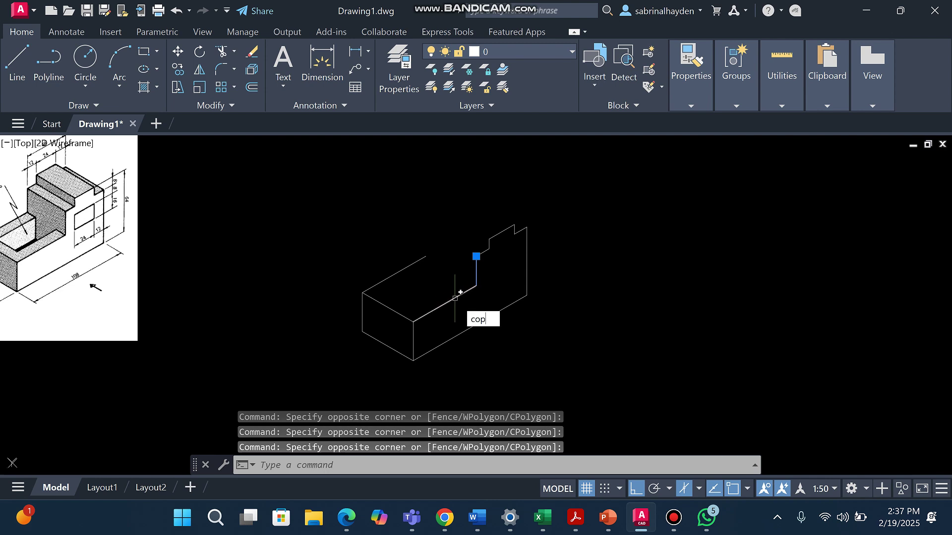
type("co")
key("Return")
scroll(486, 293, "up", 3)
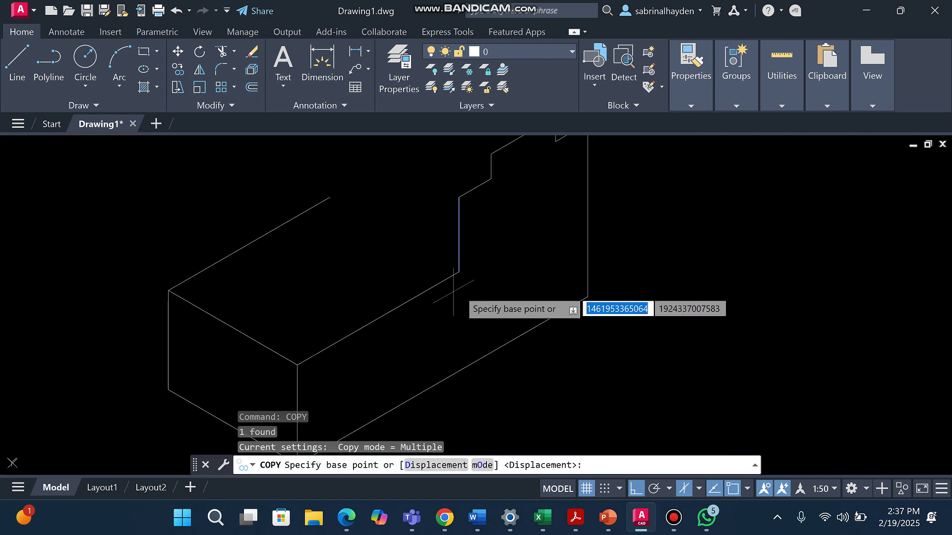
left_click(460, 271)
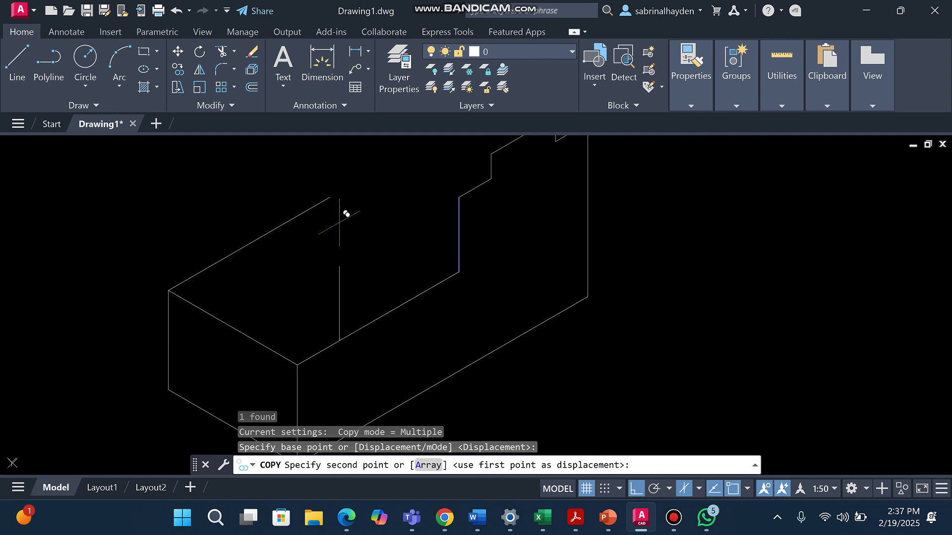
left_click(329, 197)
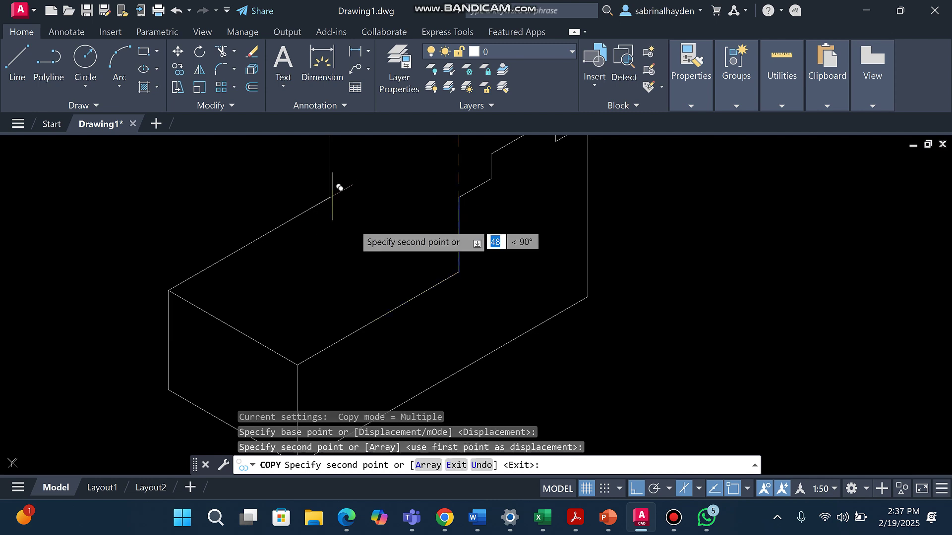
key("Escape")
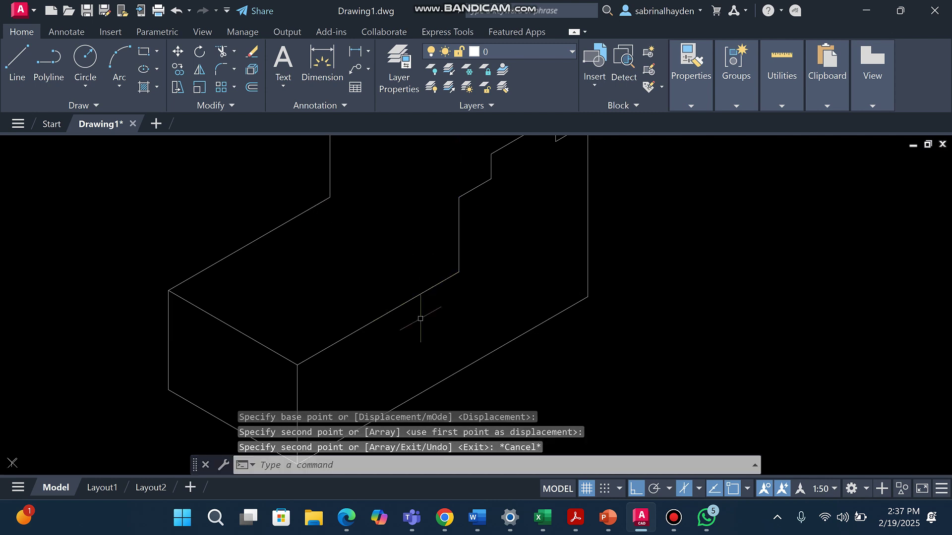
- Delete the copied vertical riser at the end of the far top edge
scroll(420, 319, "down", 4)
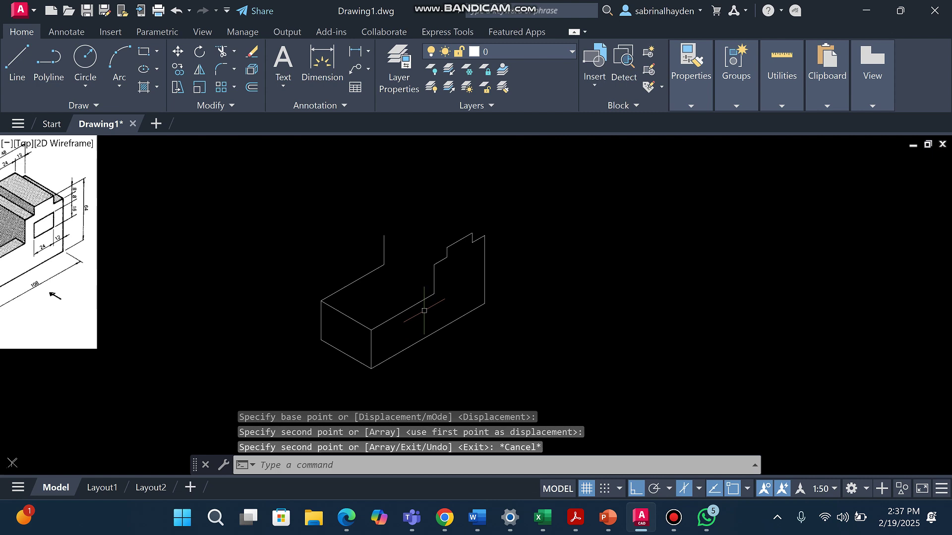
left_click(394, 254)
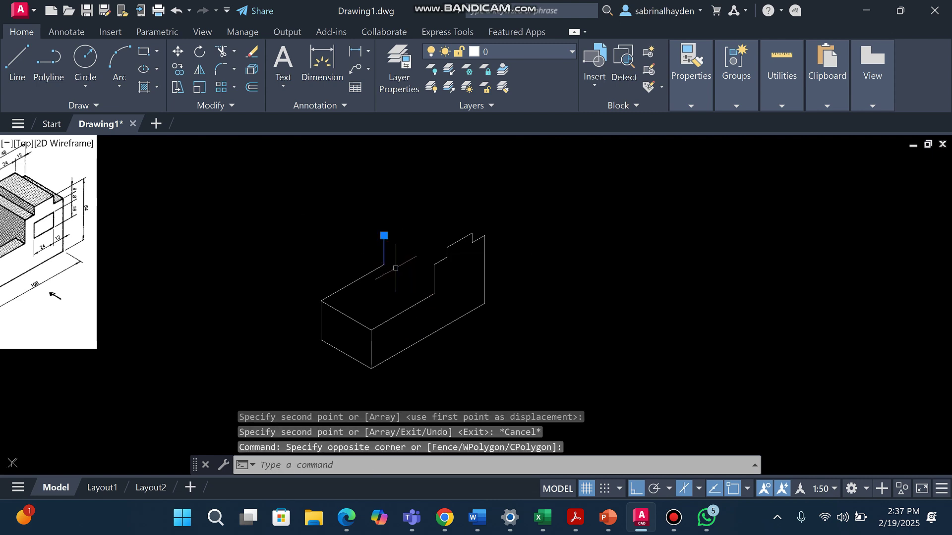
key("Delete")
- Examine the complete near-side stepped profile on the reference, from the rear notch to the front step
scroll(553, 271, "down", 4)
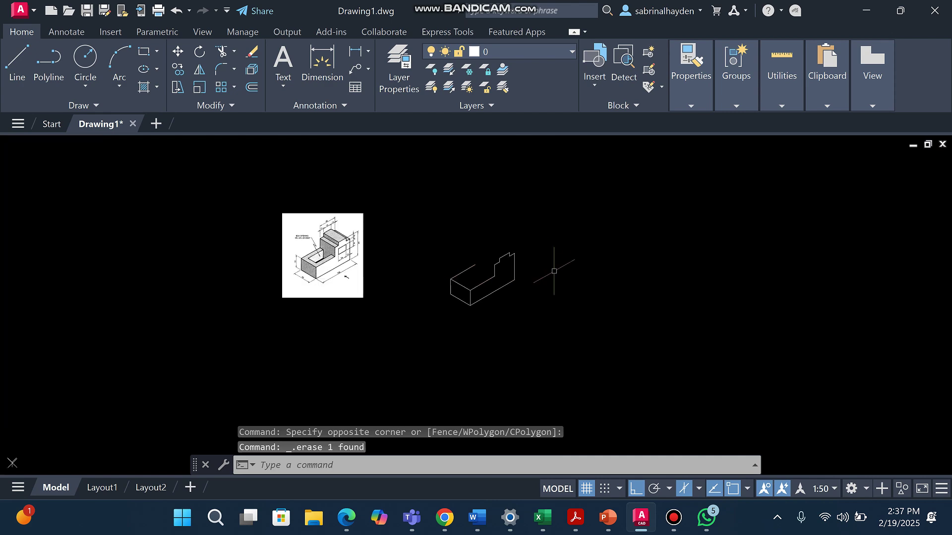
scroll(345, 247, "up", 5)
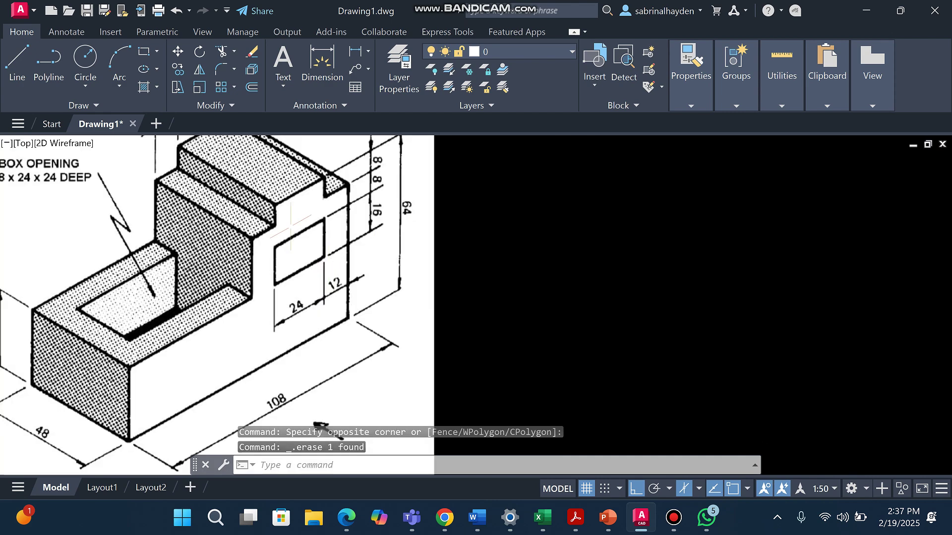
left_click(359, 187)
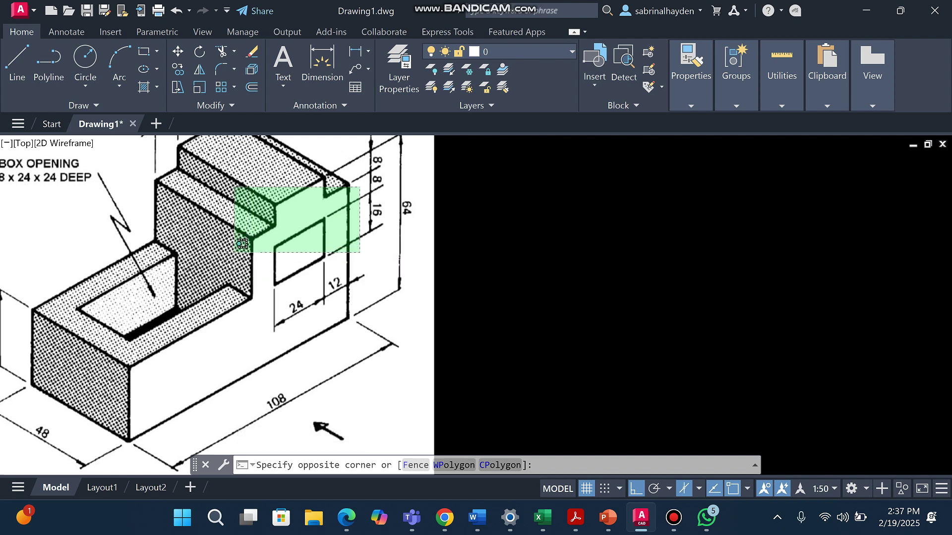
left_click(245, 247)
scroll(324, 247, "down", 4)
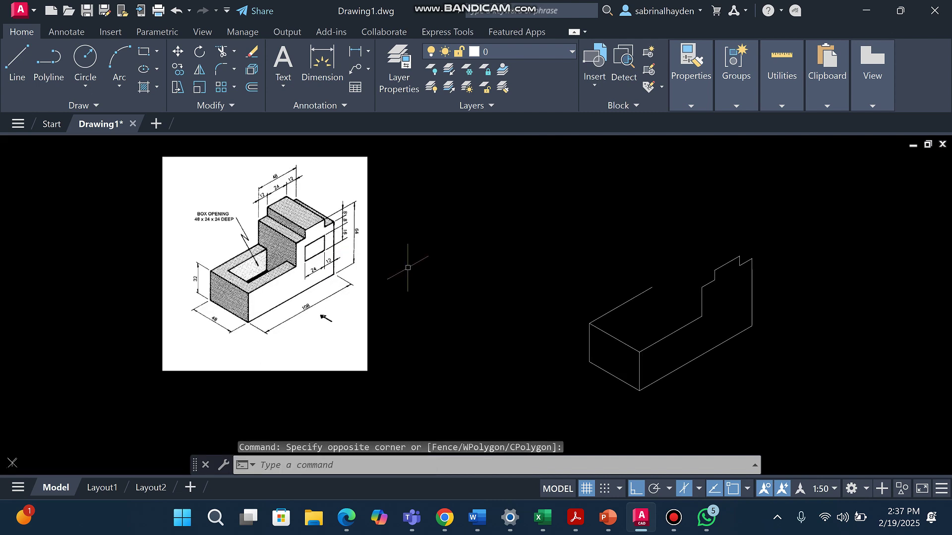
- Copy the near-side stepped profile lines, including the vertical riser, from the riser's lower end to the free end of the far top edge
scroll(519, 268, "down", 2)
scroll(654, 287, "up", 4)
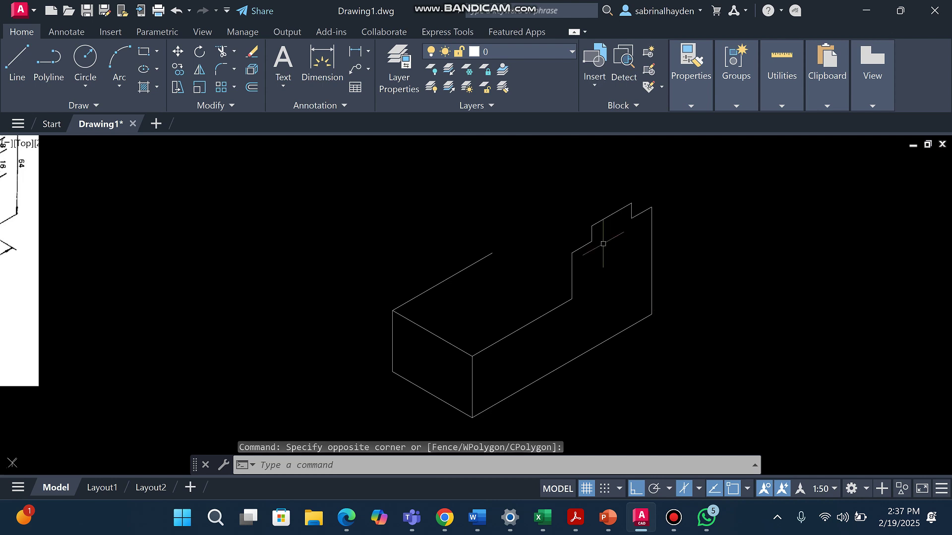
left_click(635, 223)
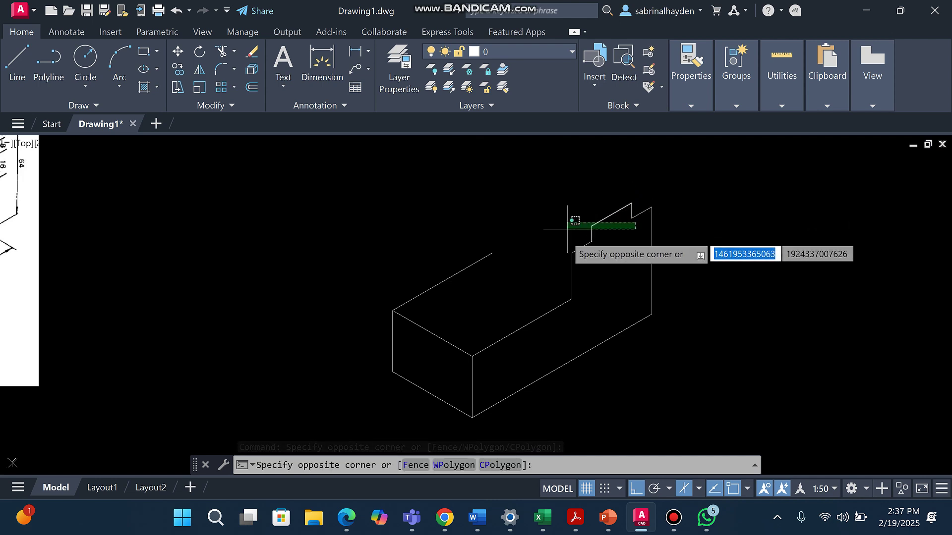
left_click(563, 259)
left_click(630, 218)
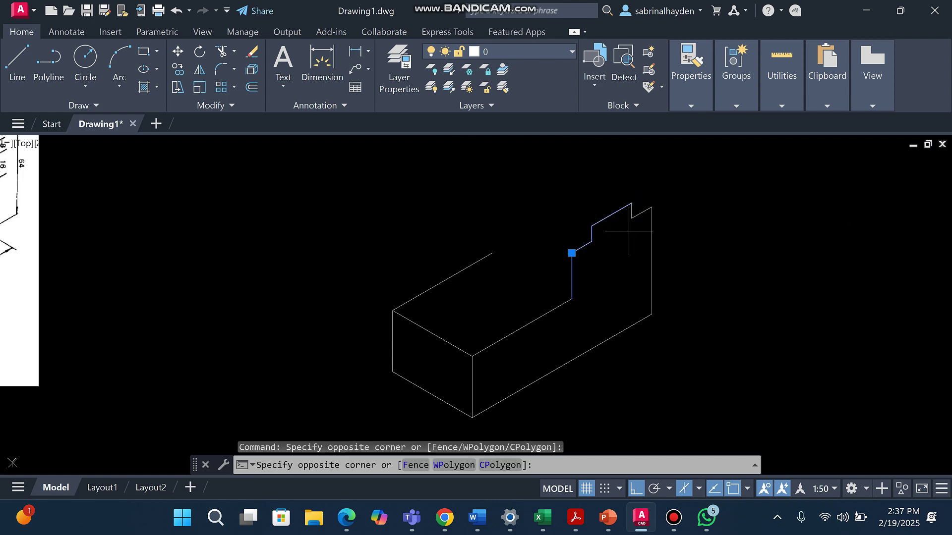
left_click(636, 203)
scroll(637, 203, "up", 3)
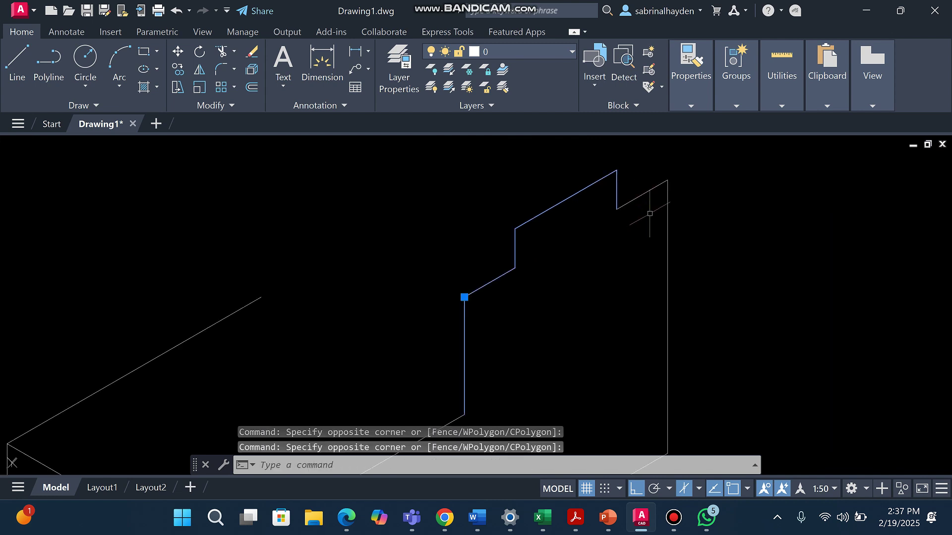
left_click(669, 207)
left_click(604, 182)
scroll(544, 238, "down", 4)
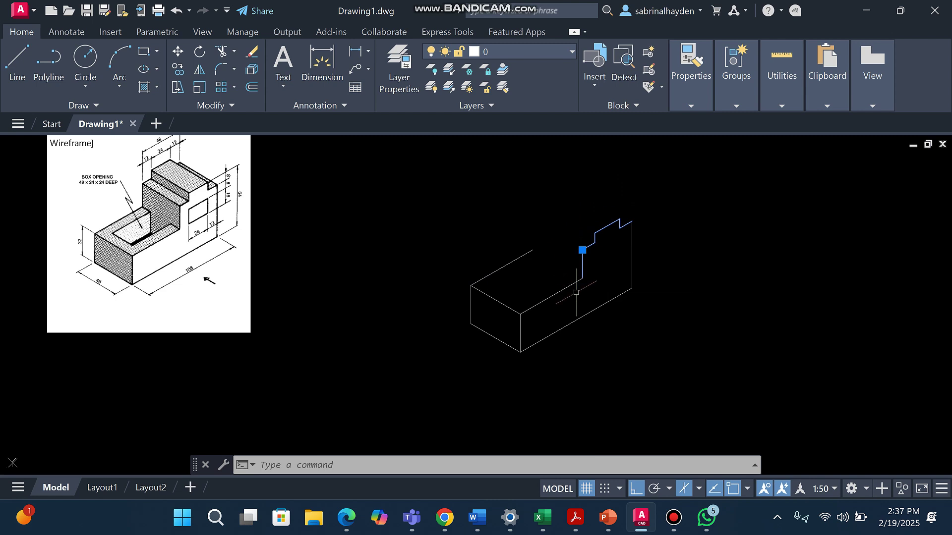
scroll(609, 234, "up", 2)
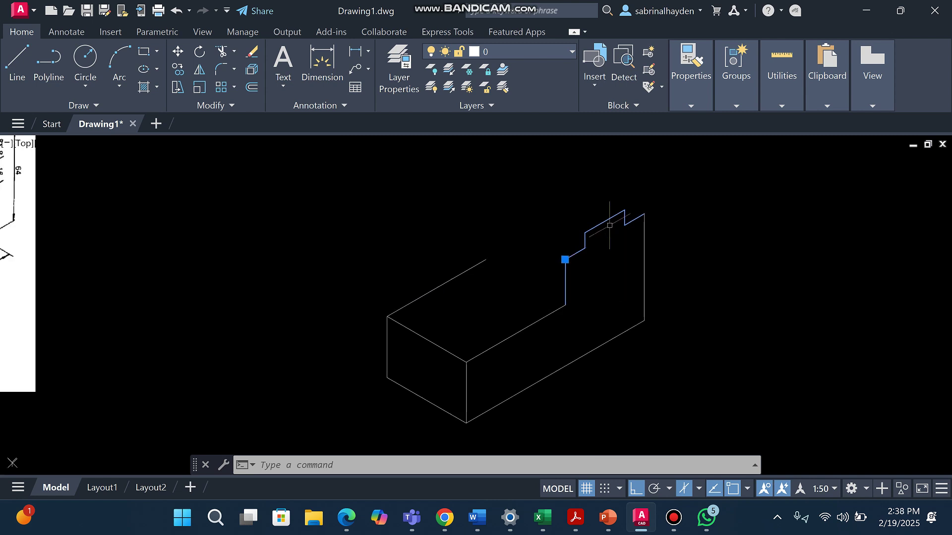
type("opy")
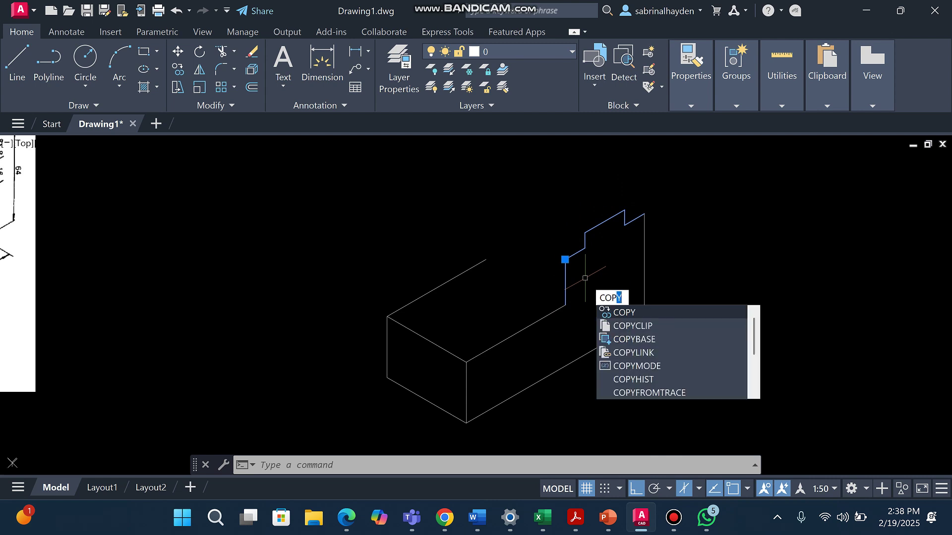
key("Return")
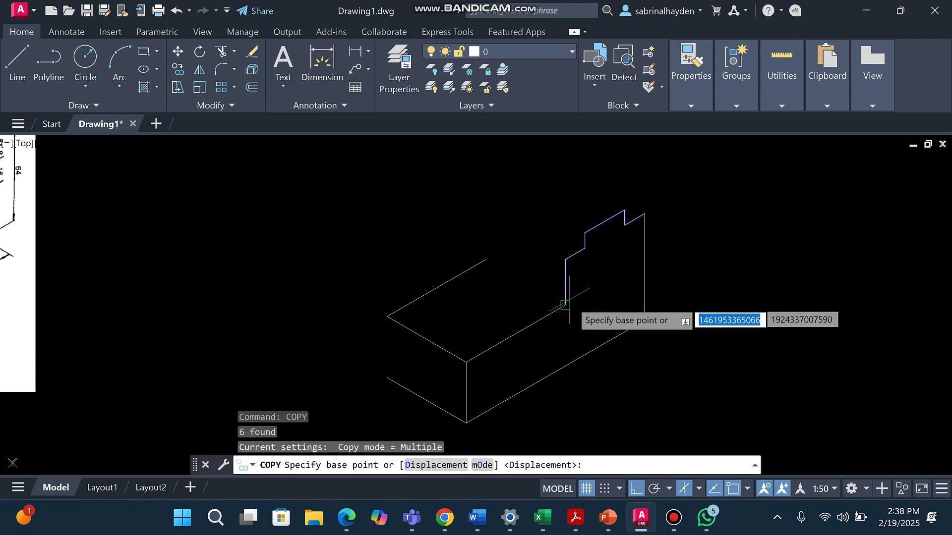
left_click(565, 305)
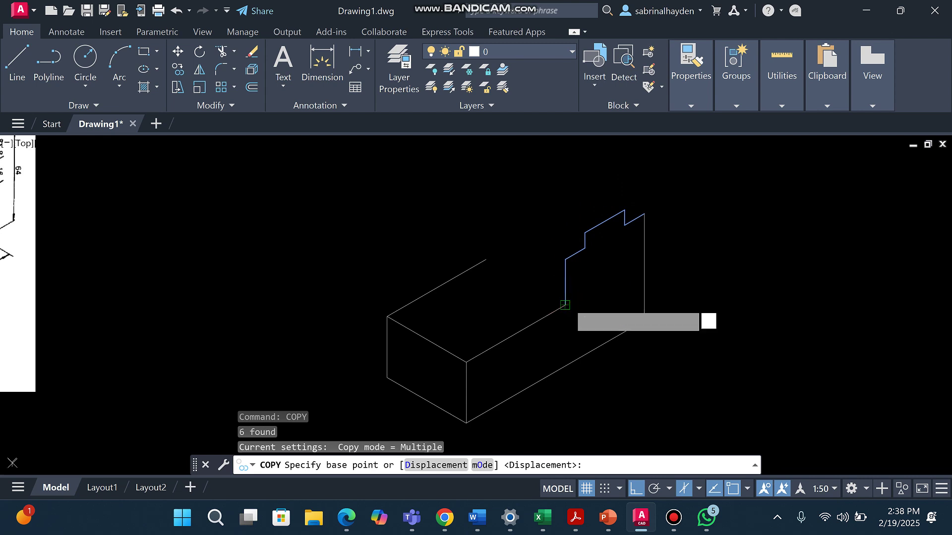
left_click(486, 259)
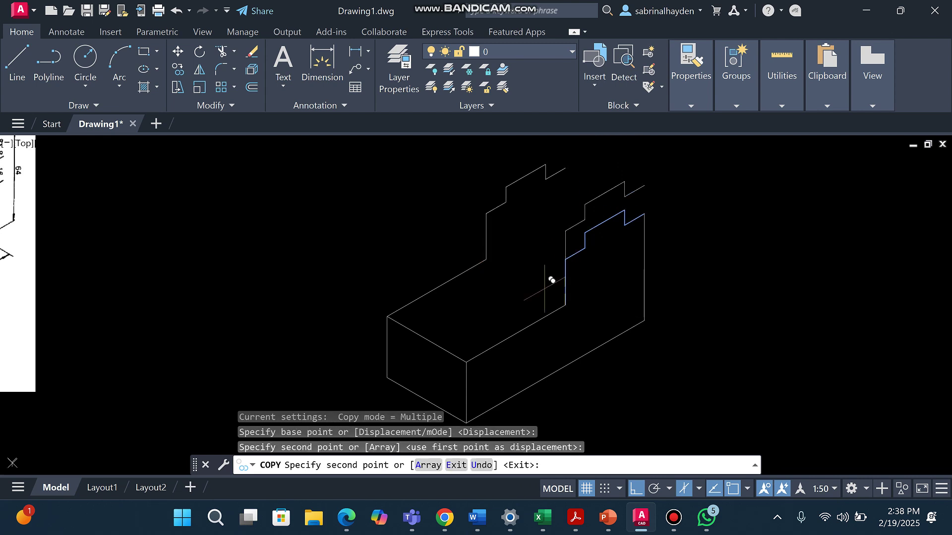
key("Escape")
key("Escape")
key("Escape")
scroll(543, 267, "down", 2)
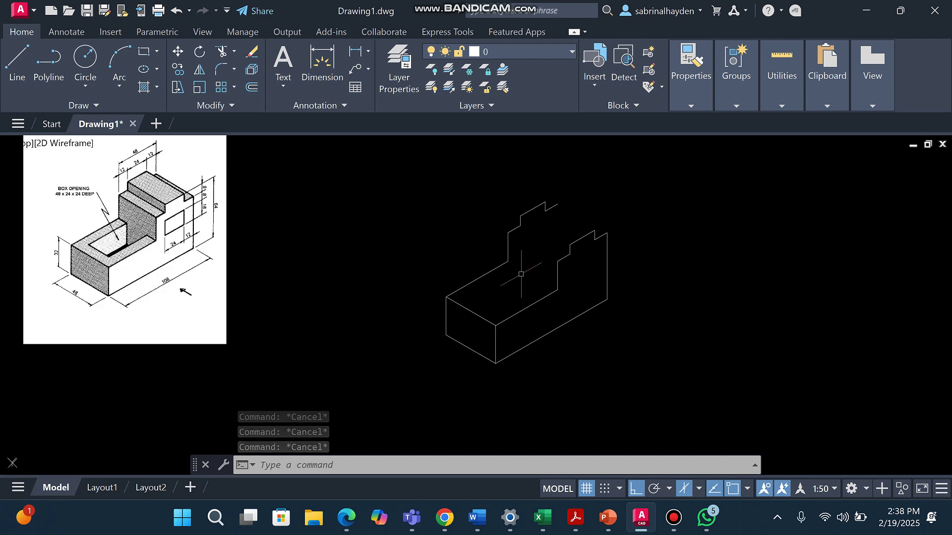
- Draw a line connecting the upper end of the near riser to the matching corner on the far stepped profile
left_click(17, 59)
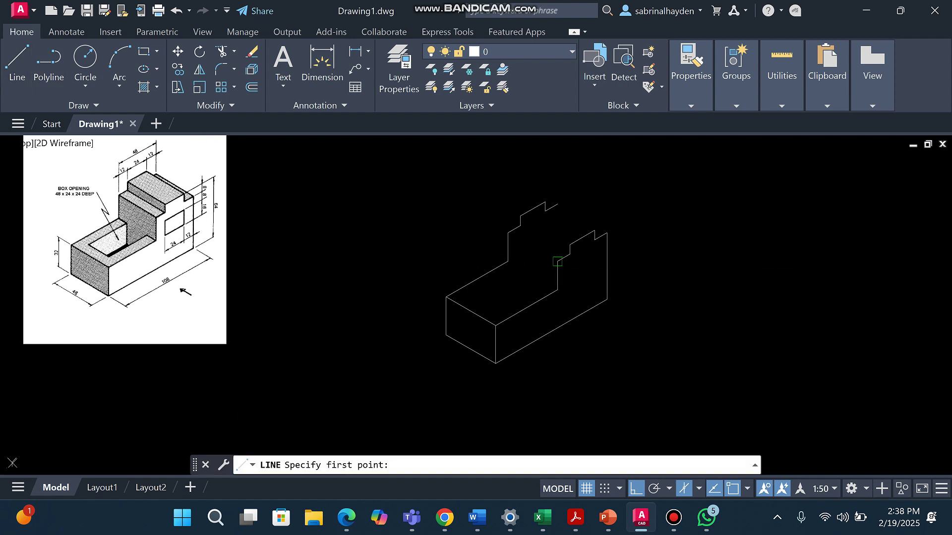
left_click(557, 261)
scroll(505, 237, "up", 4)
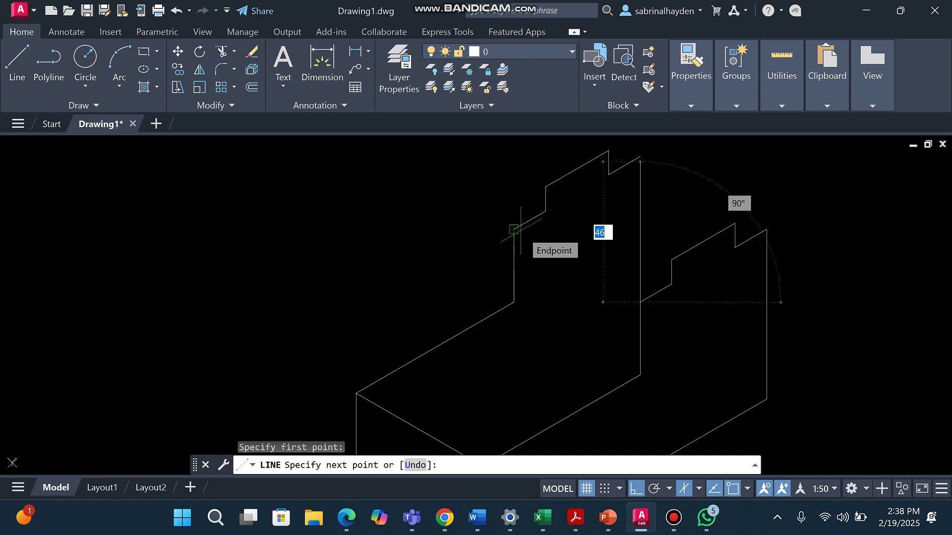
left_click(520, 231)
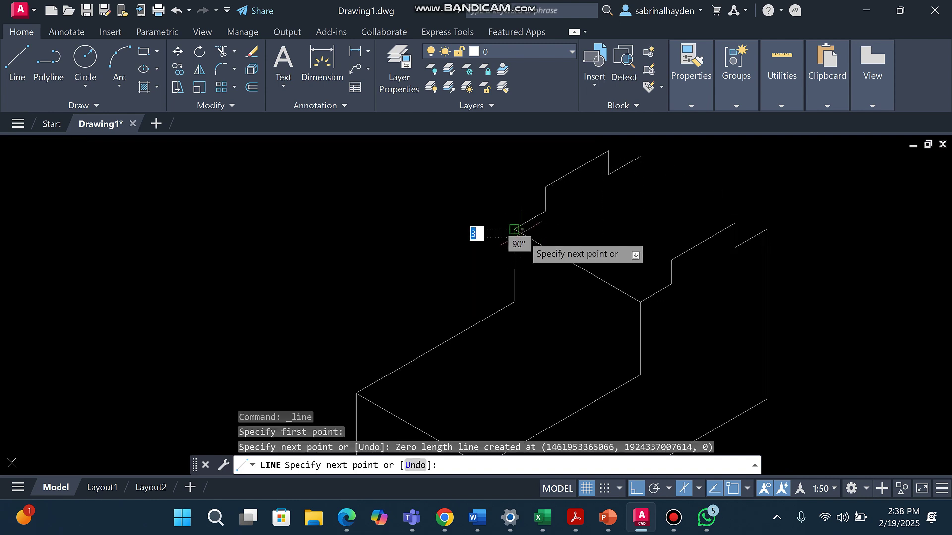
- Draw a line connecting the near and far profiles at the foot of the small riser below the top face
key("Escape")
key("Return")
left_click(545, 211)
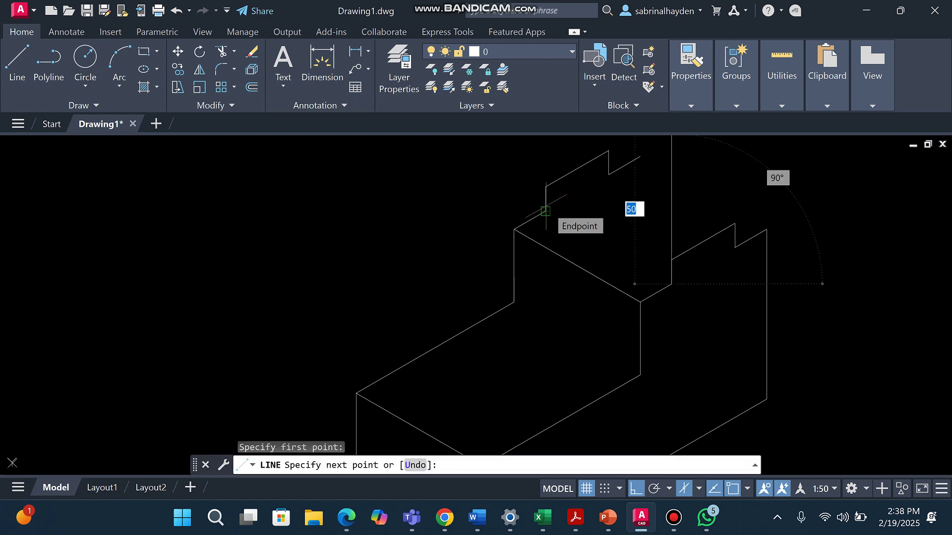
left_click(545, 211)
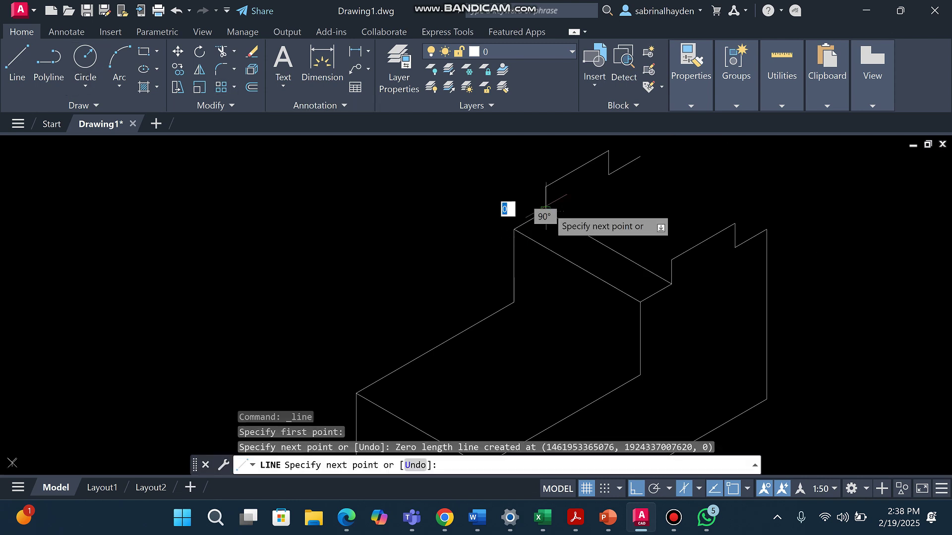
key("Escape")
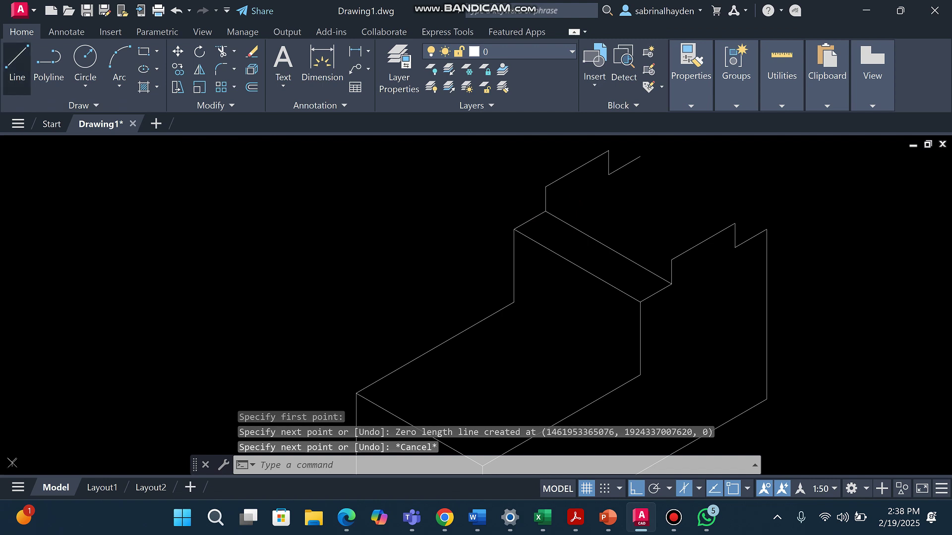
- Draw the front edge of the top face between the upper ends of the near and far small risers
left_click(17, 60)
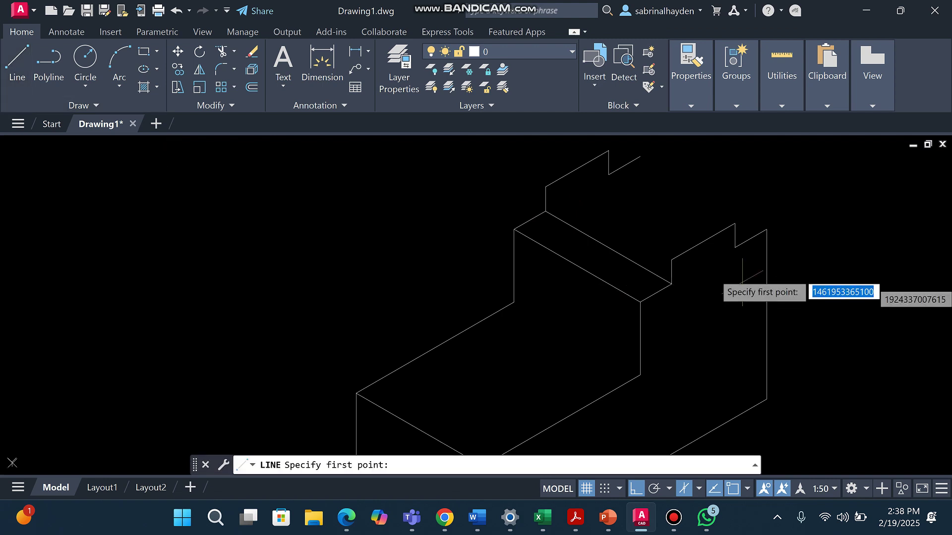
left_click(671, 259)
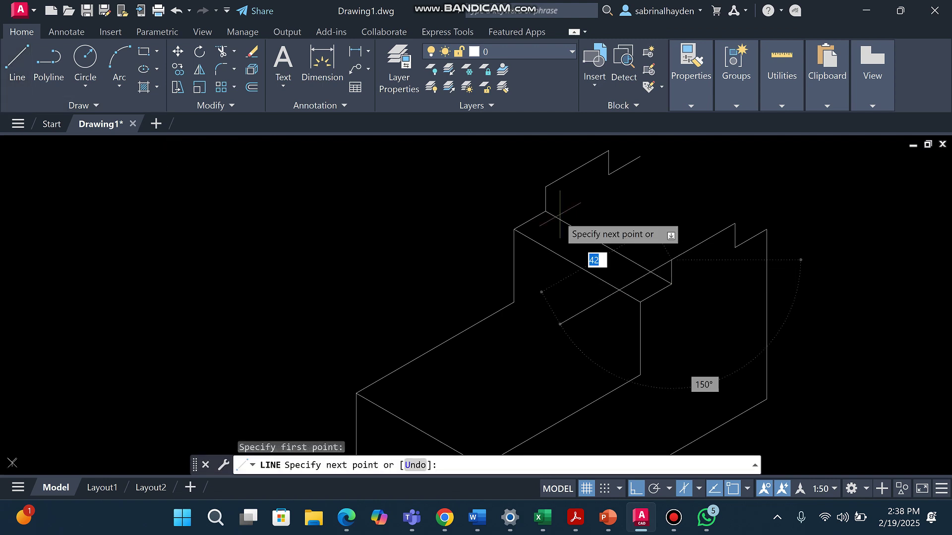
left_click(546, 190)
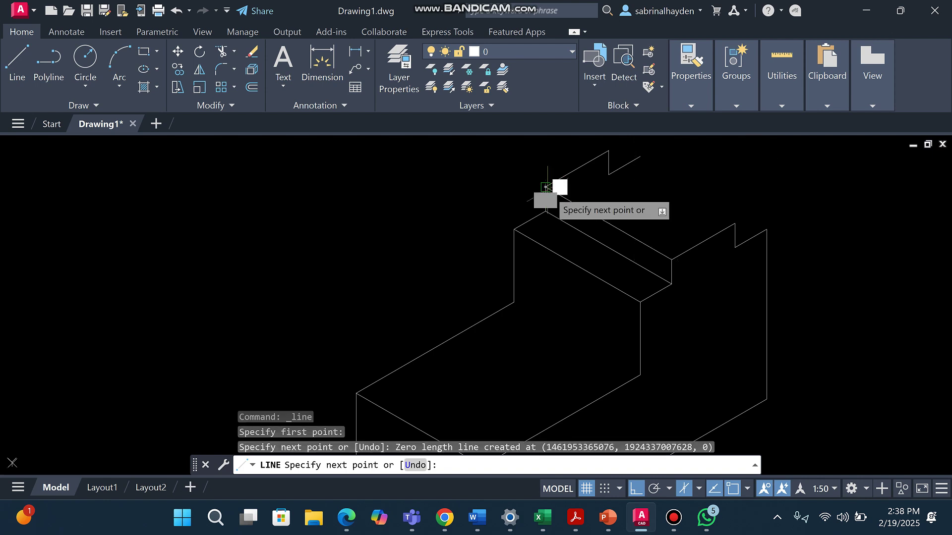
key("Escape")
- Draw the rear edge of the top face by joining the upper corners of the near and far rear notches
key("space")
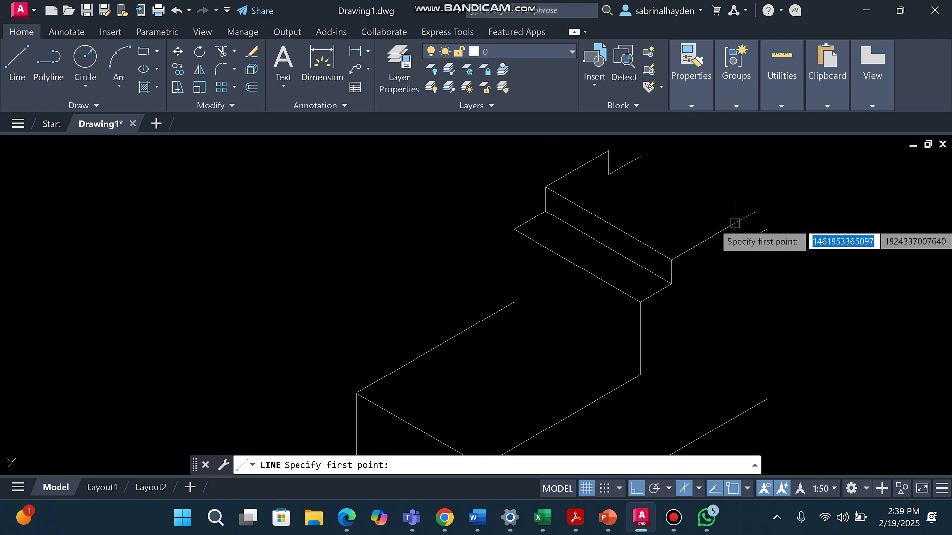
left_click(734, 224)
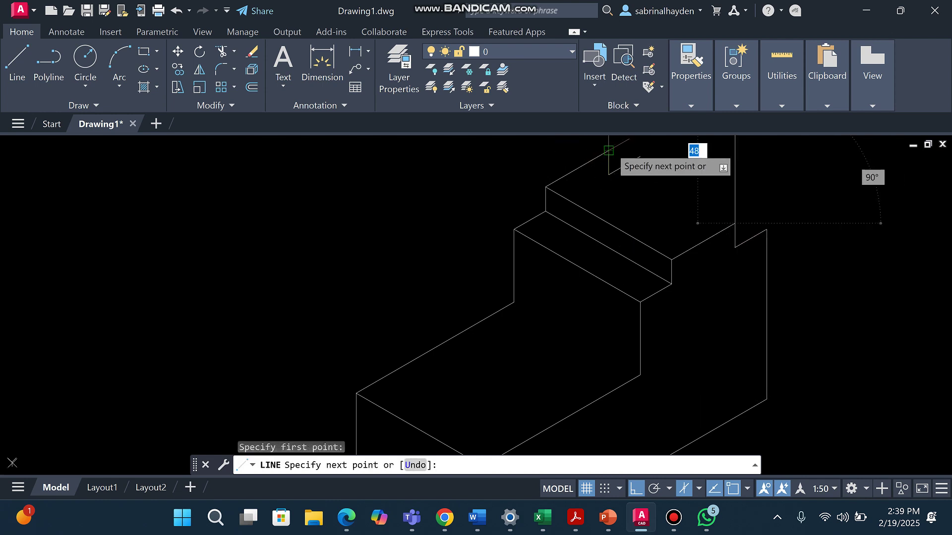
left_click(608, 149)
key("Escape")
- Try to draw another line from the near rear notch's upper corner across the top face to its far edge
scroll(609, 150, "down", 2)
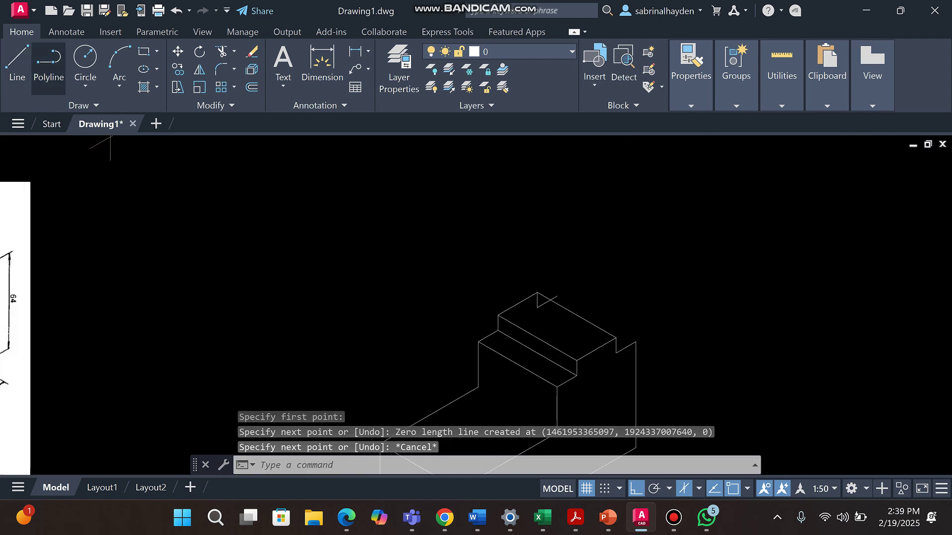
left_click(17, 64)
scroll(635, 344, "up", 4)
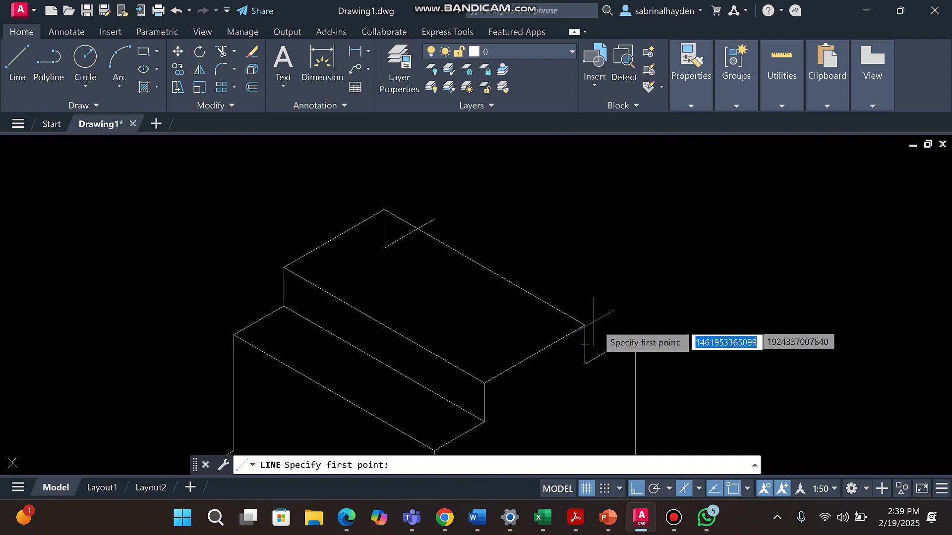
left_click(585, 325)
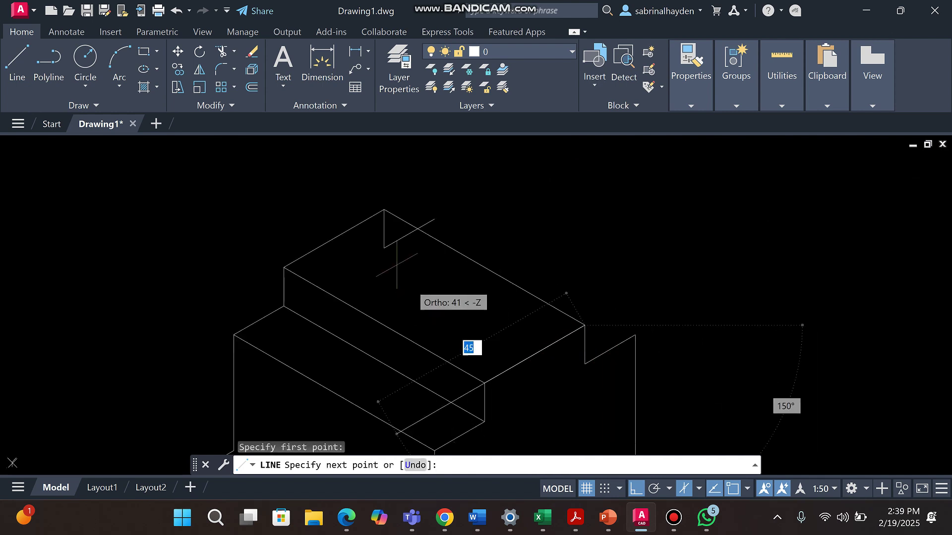
left_click(363, 221)
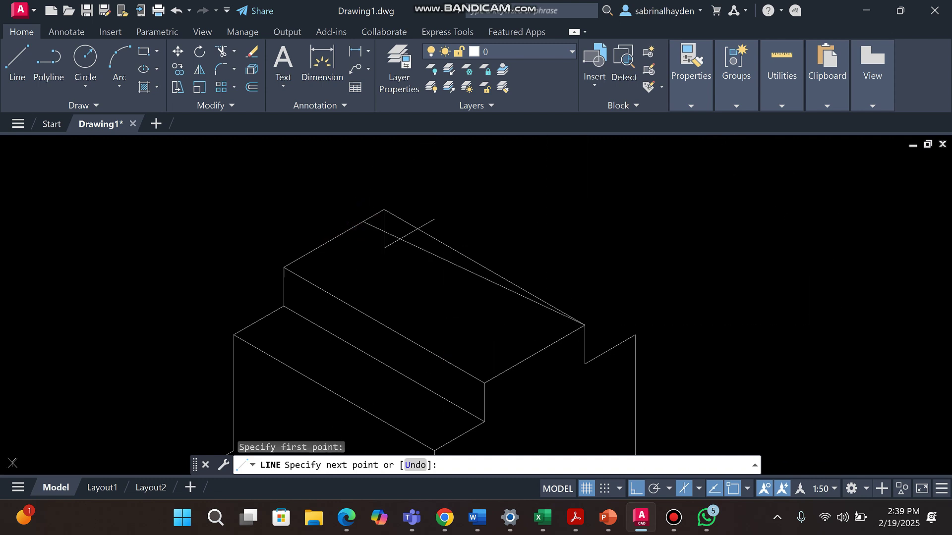
key("Escape")
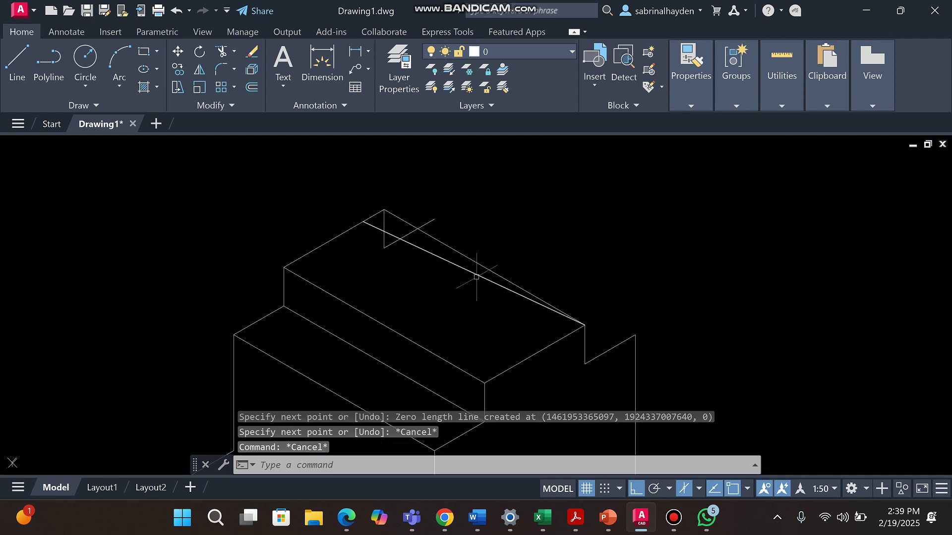
- Check the rear notch on the reference image and delete the skewed line crossing the top face
scroll(493, 292, "down", 3)
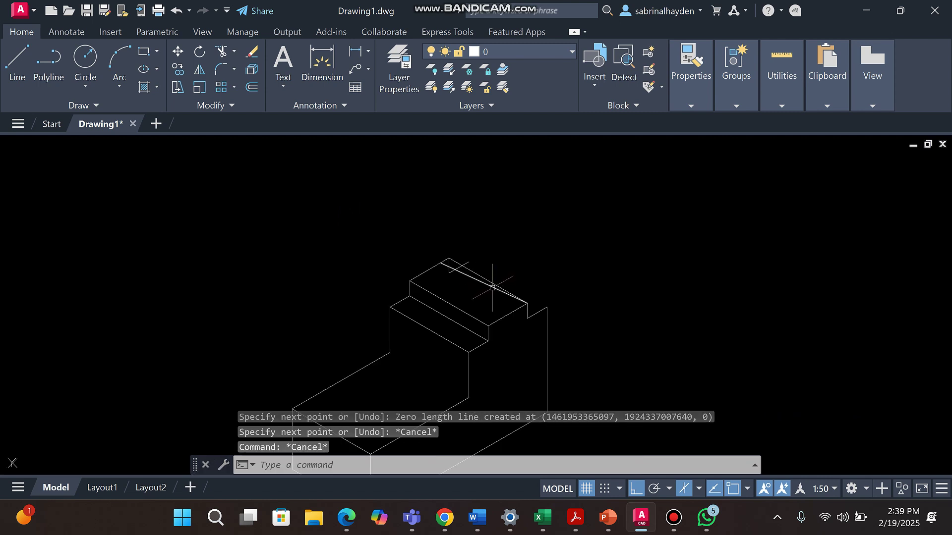
scroll(492, 287, "up", 2)
scroll(491, 282, "up", 2)
scroll(493, 278, "down", 6)
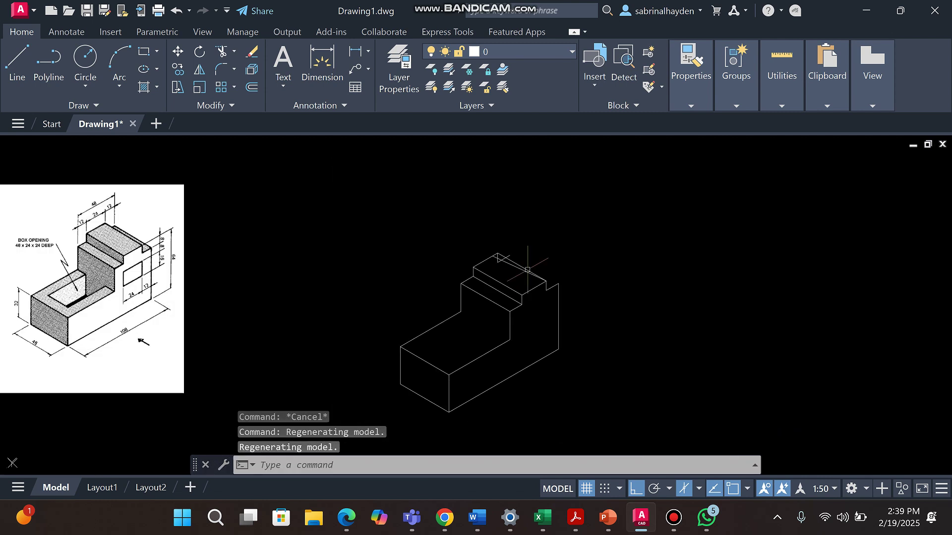
scroll(515, 273, "up", 2)
scroll(382, 268, "up", 4)
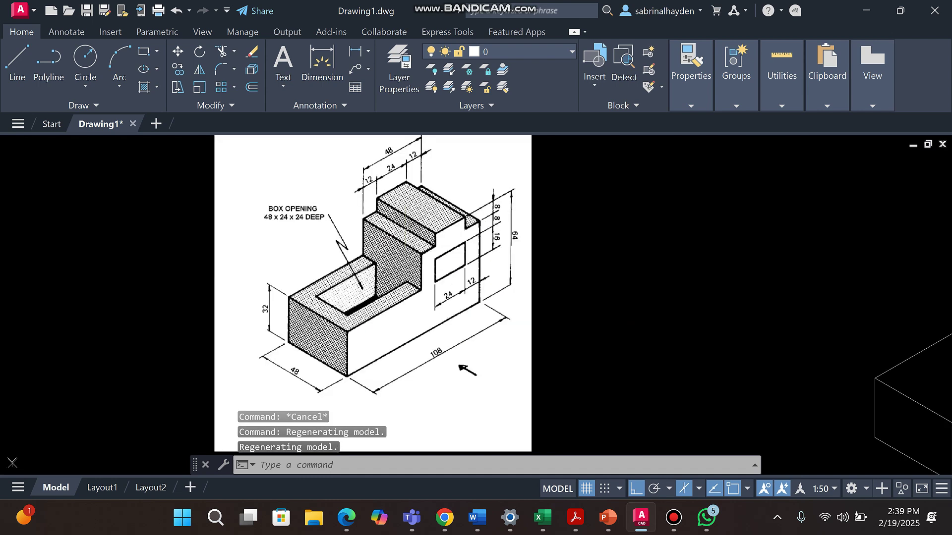
scroll(536, 278, "down", 4)
key("Delete")
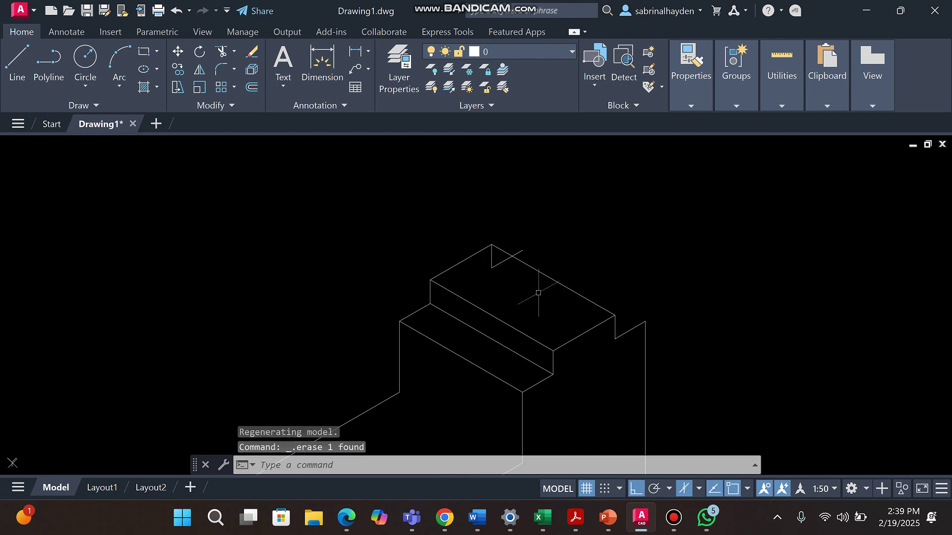
- Draw the block's rearmost upper edge between the free ends of the near and far notch lines
left_click(17, 62)
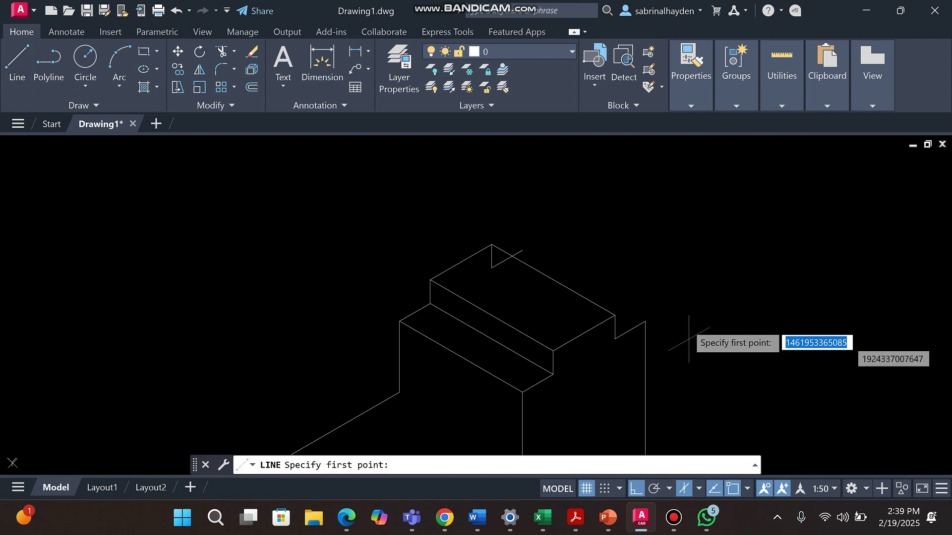
left_click(645, 321)
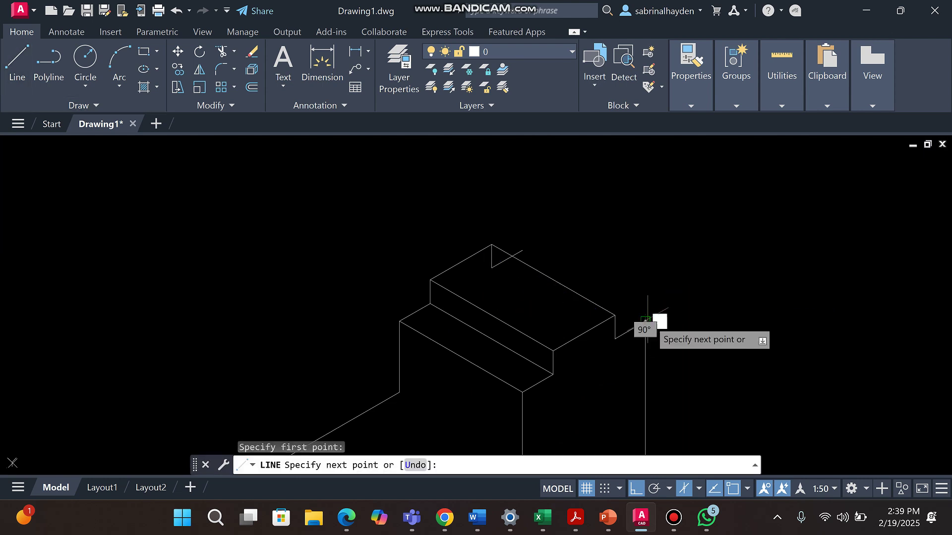
left_click(522, 251)
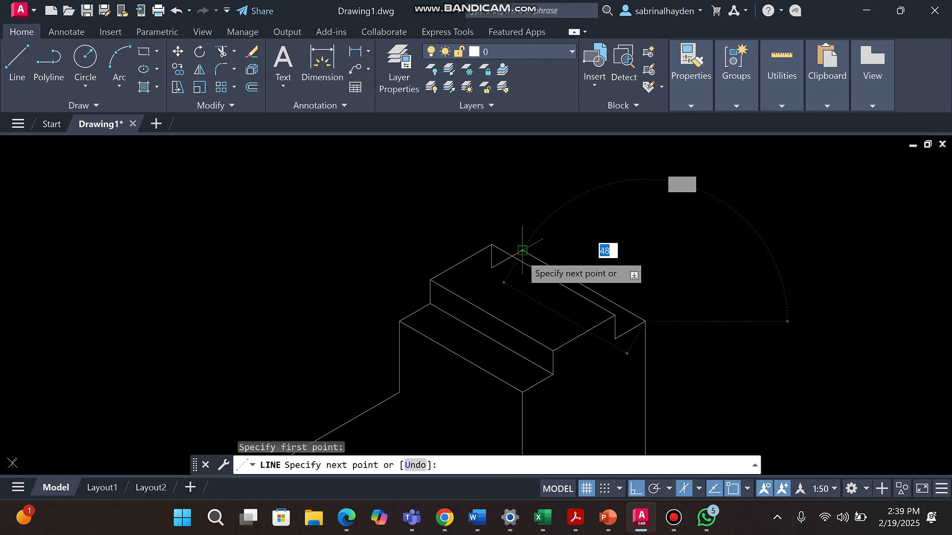
left_click(522, 251)
key("Escape")
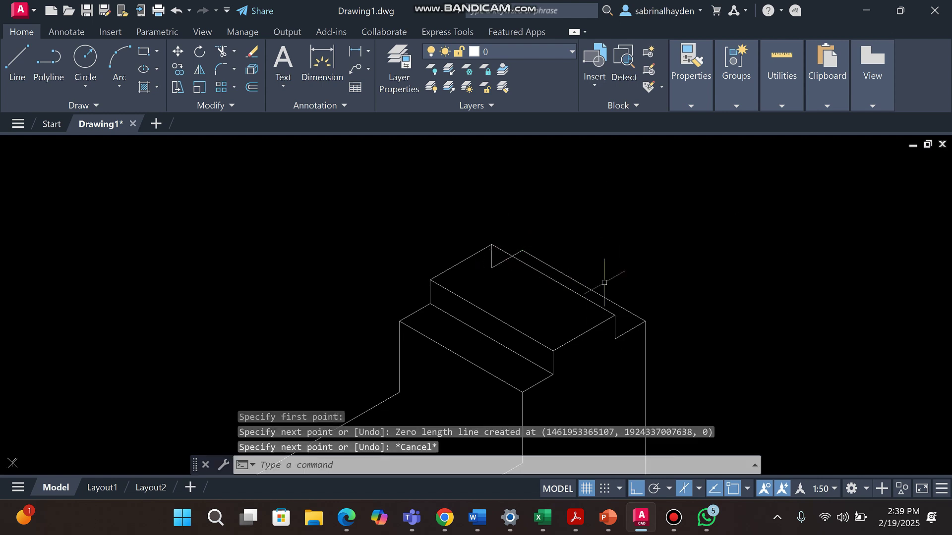
key("Escape")
key("Escape")
key("Escape")
- Compare the two far-side rear notch lines with the visible edges on the reference image
scroll(685, 312, "down", 4)
scroll(604, 329, "up", 2)
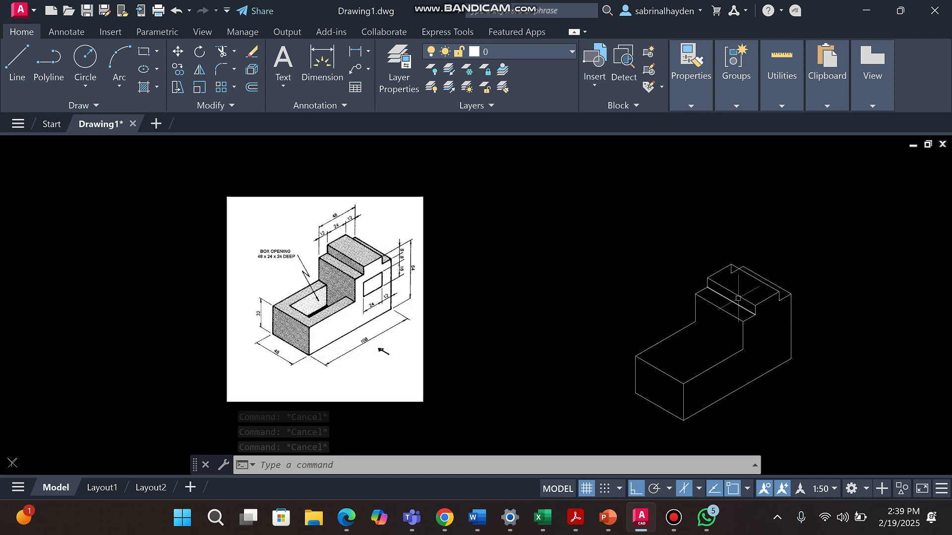
scroll(694, 250, "up", 4)
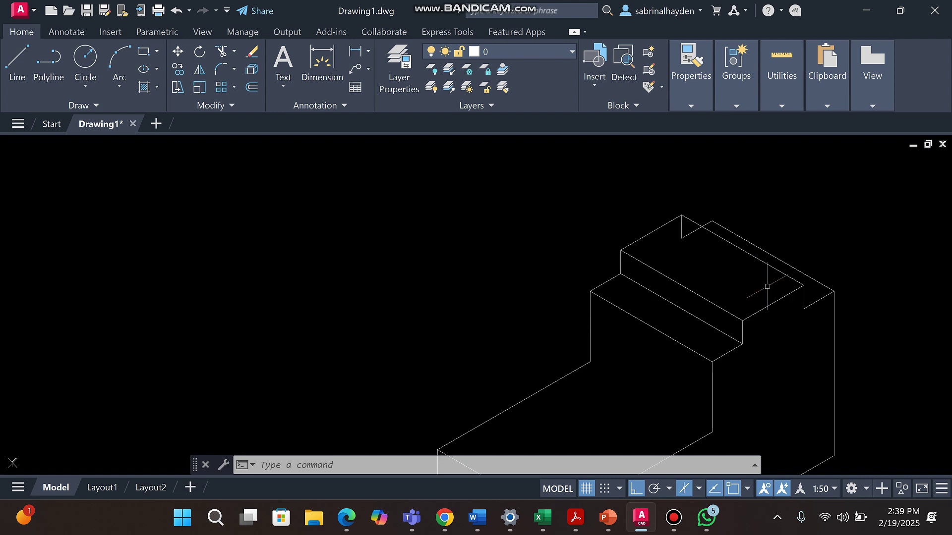
left_click(615, 212)
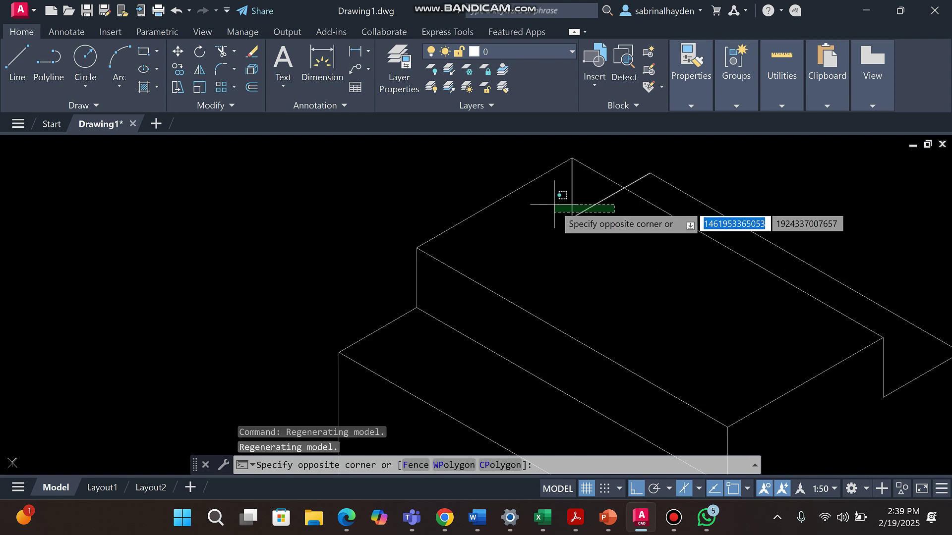
left_click(555, 204)
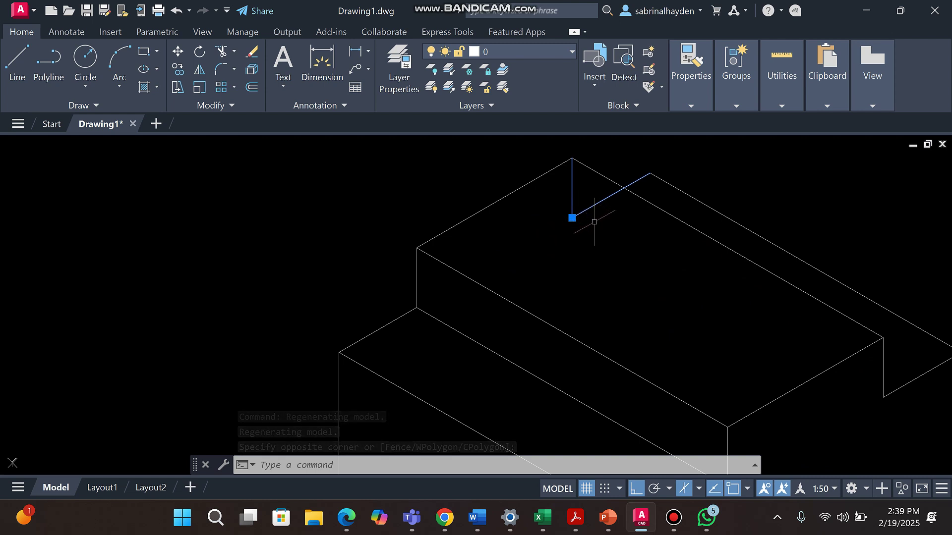
key("Escape")
key("Escape")
key("Escape")
scroll(545, 268, "down", 3)
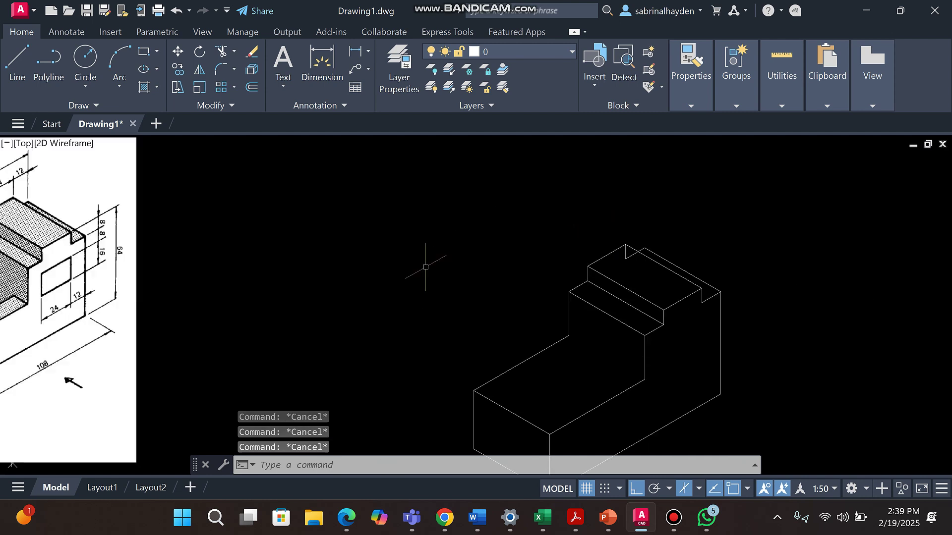
scroll(513, 237, "down", 3)
scroll(346, 218, "up", 2)
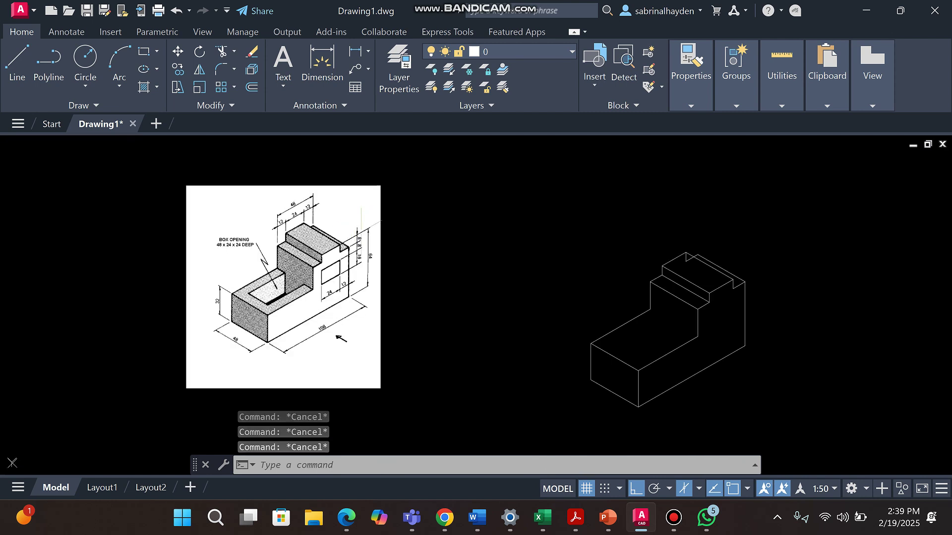
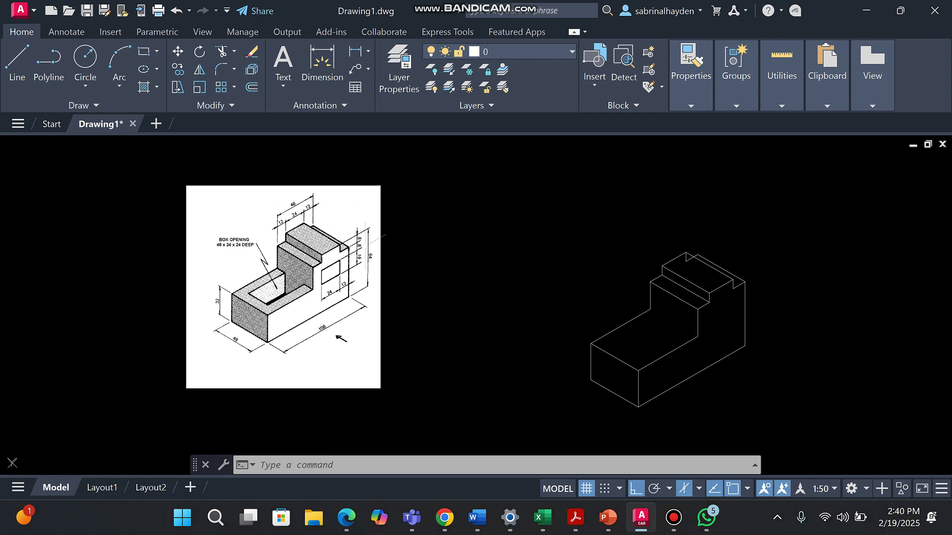
- Delete the far-side rear notch's vertical line and the slanted line running from its foot to the rearmost edge
scroll(749, 260, "up", 4)
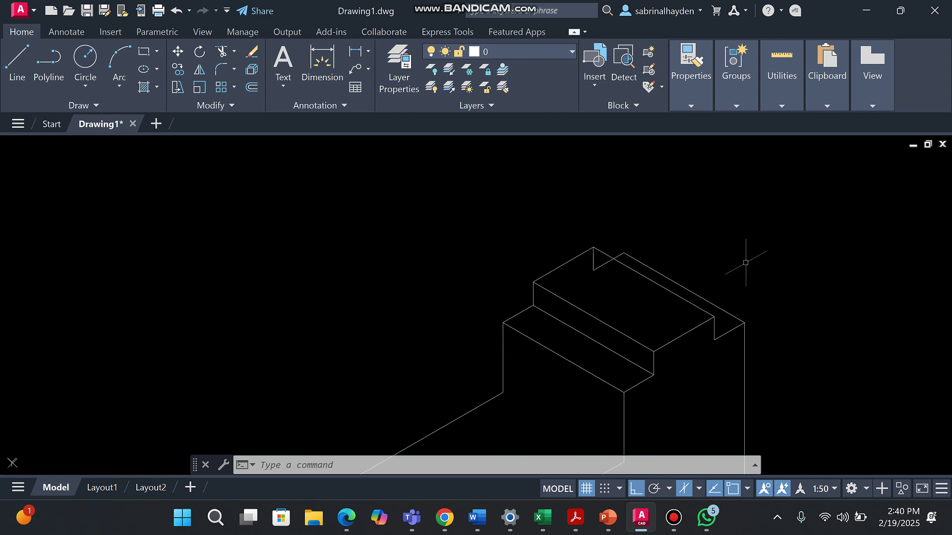
scroll(512, 246, "up", 3)
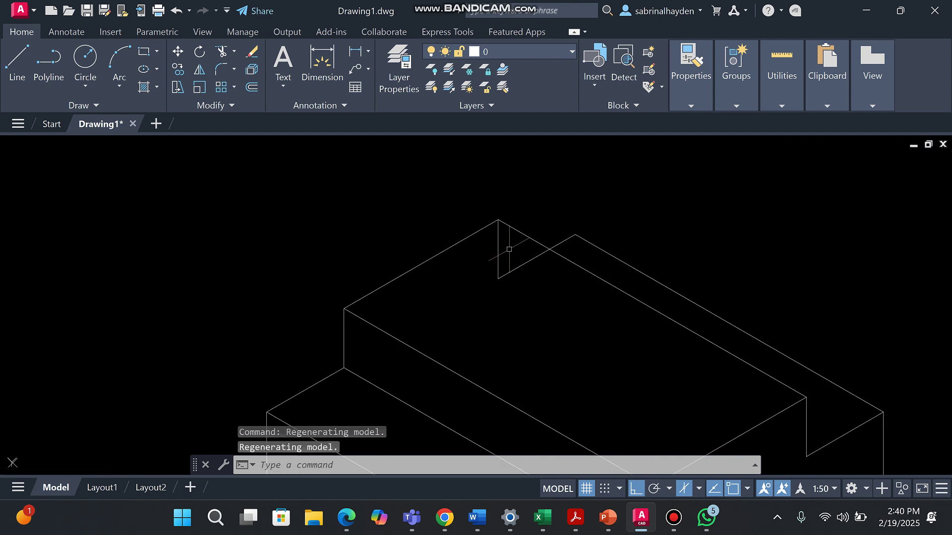
left_click(509, 249)
left_click(482, 262)
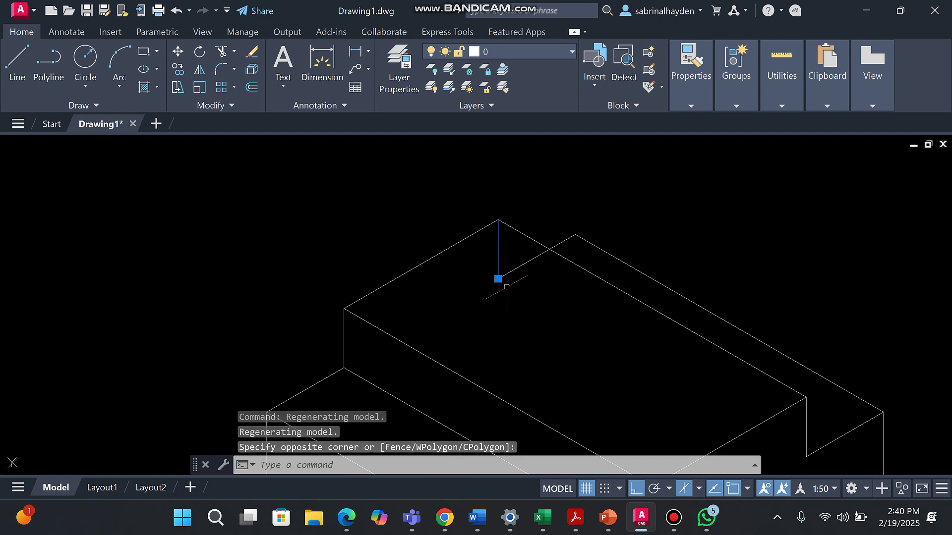
key("Delete")
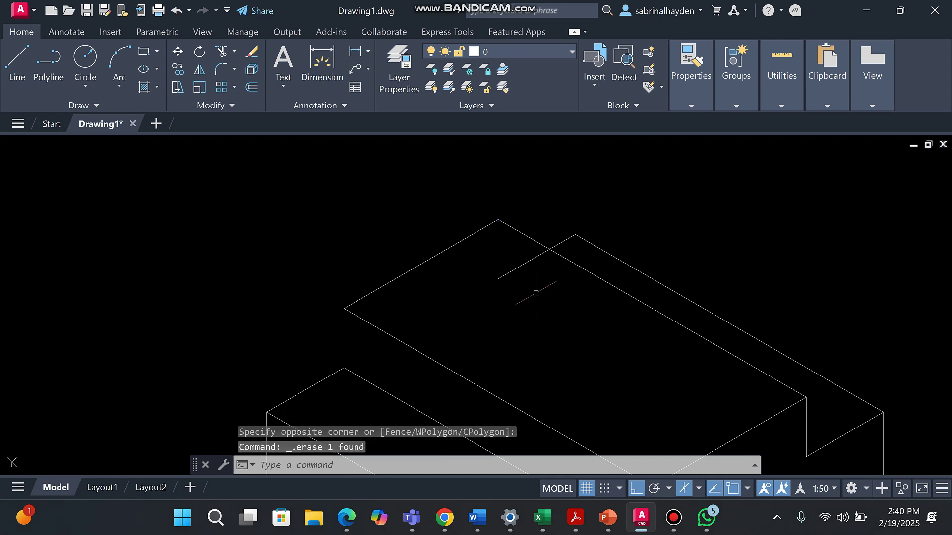
left_click(521, 266)
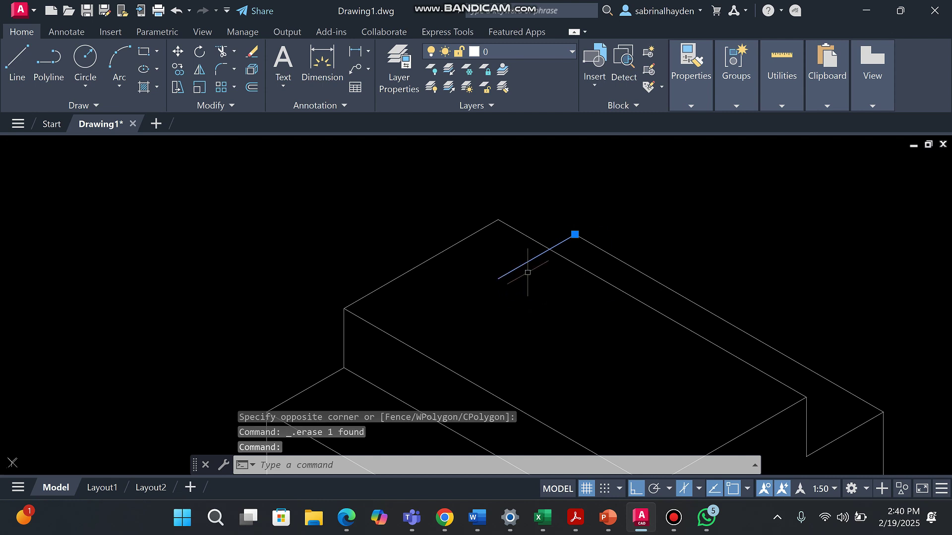
key("Delete")
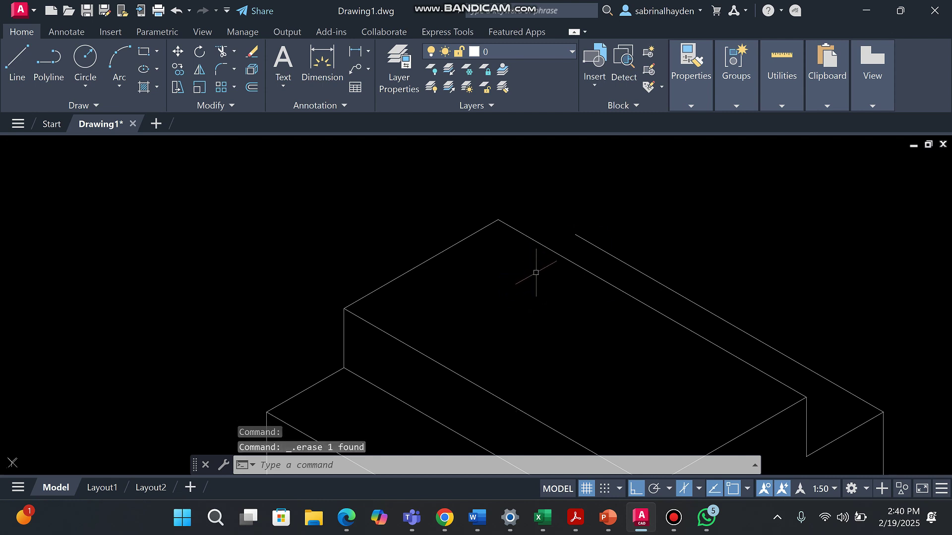
scroll(575, 239, "down", 8)
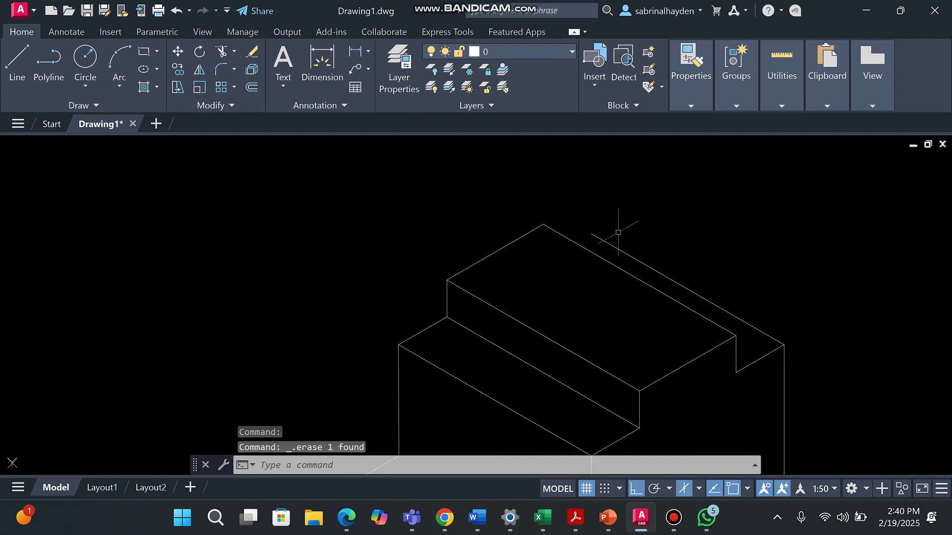
- Check the rear notch's far end on the reference image and undo the deletion of the short slanted line there
scroll(386, 241, "up", 10)
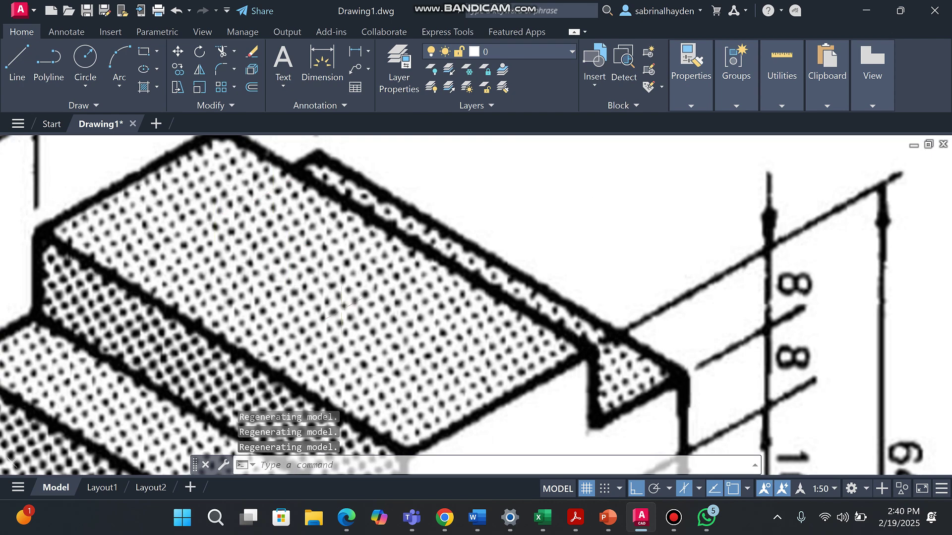
left_click(341, 306)
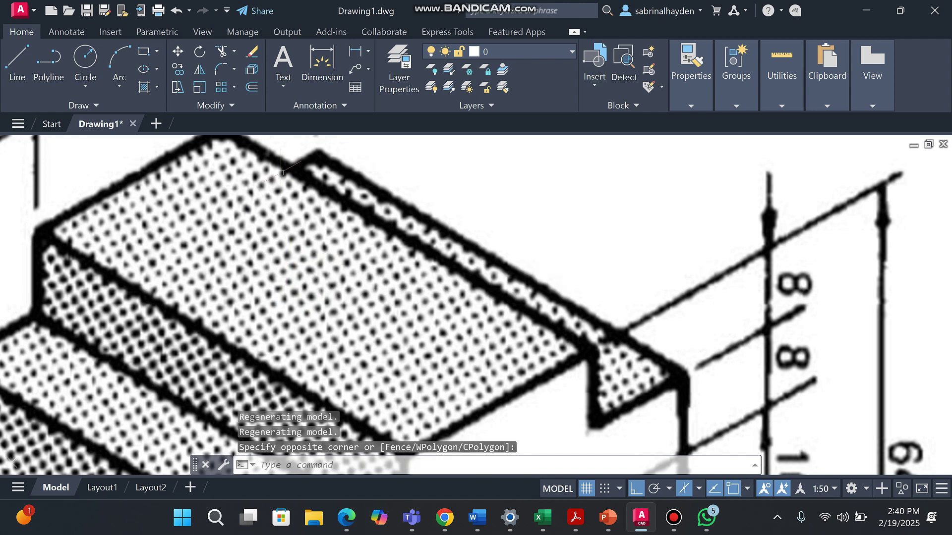
left_click(287, 149)
scroll(287, 149, "down", 5)
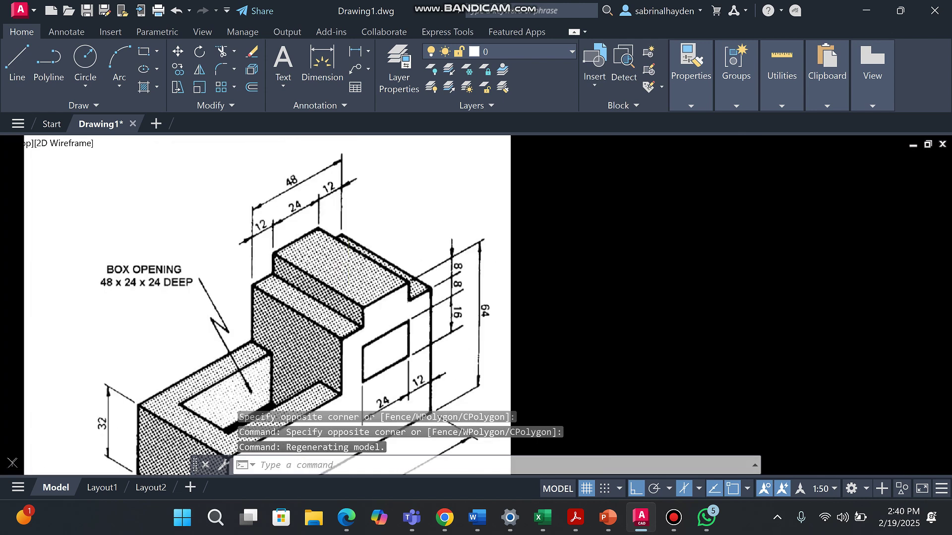
scroll(280, 231, "down", 2)
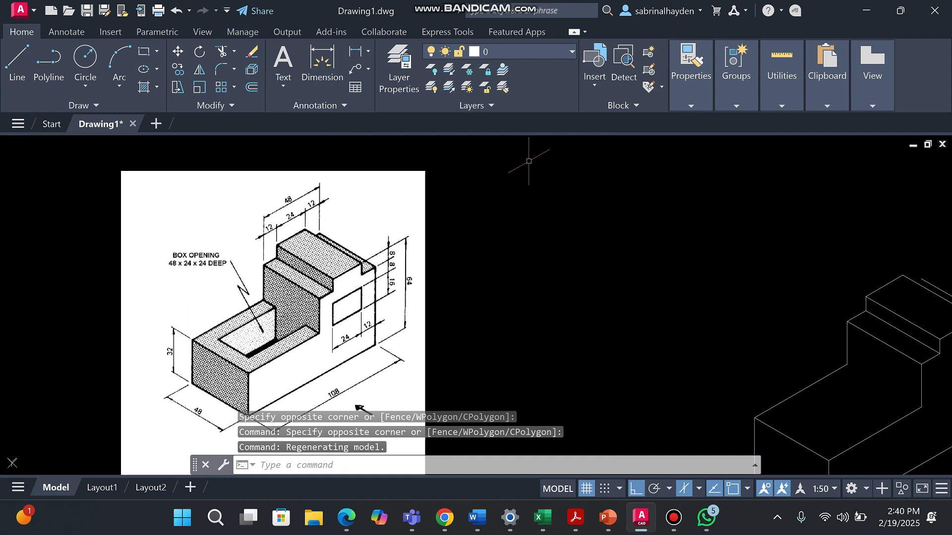
key("ctrl+z")
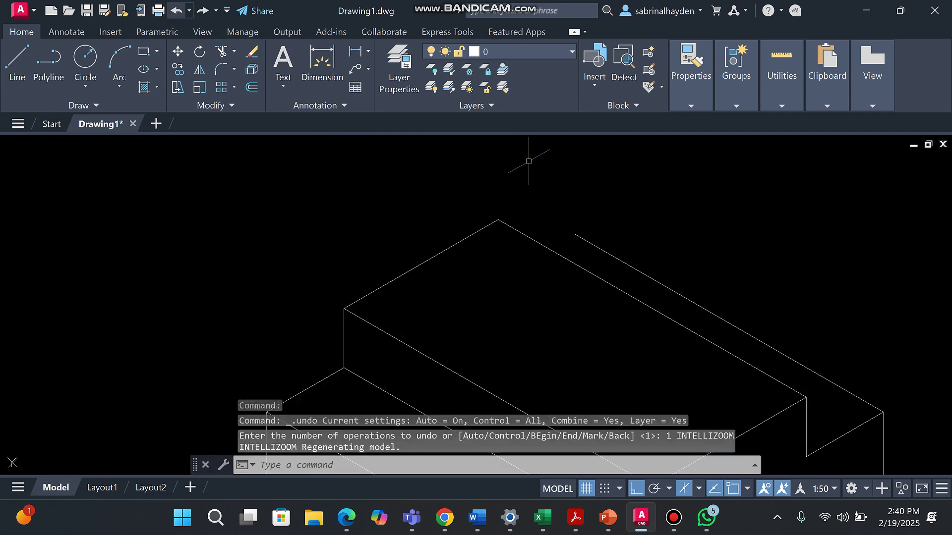
- Trim the part of the far-side notch's slanted line that crosses the top face, back to the top face's rear edge
scroll(561, 284, "up", 2)
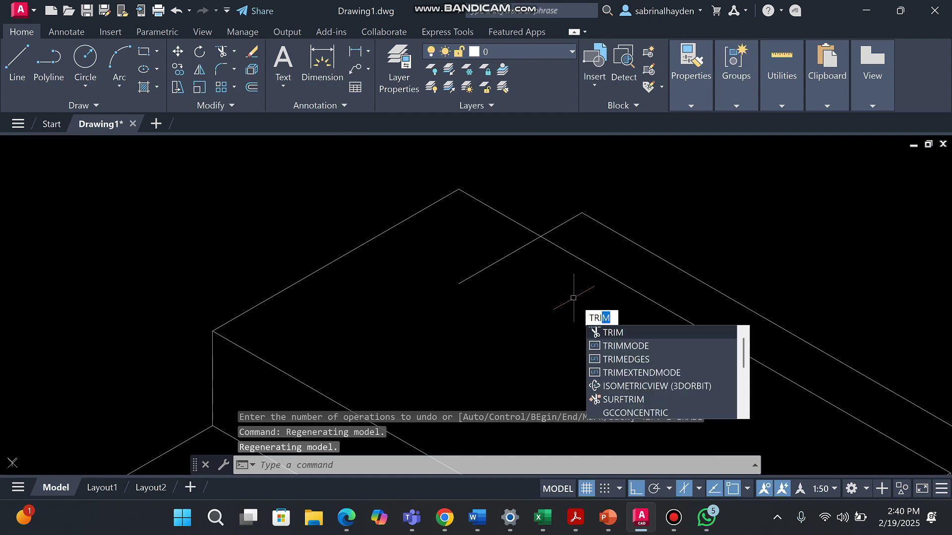
type("m")
key("Return")
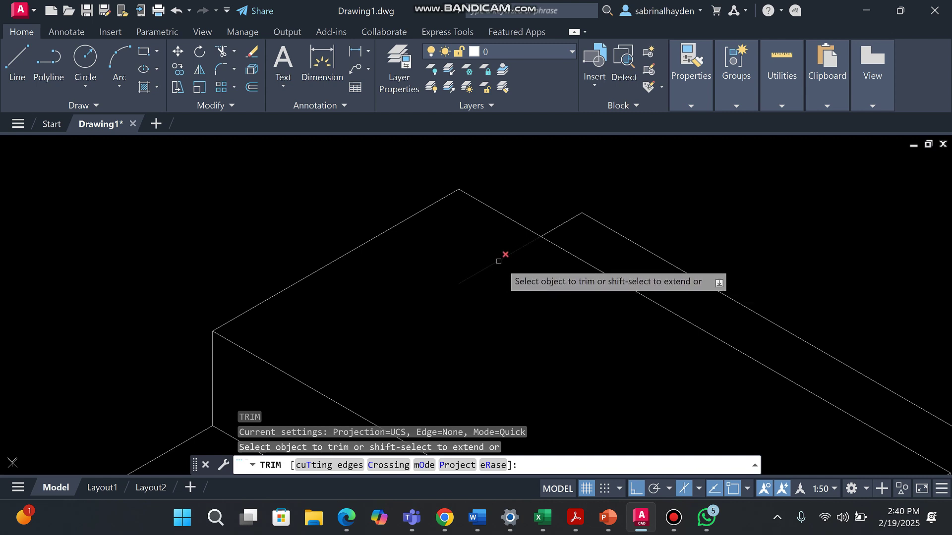
left_click_drag(501, 263, 501, 263)
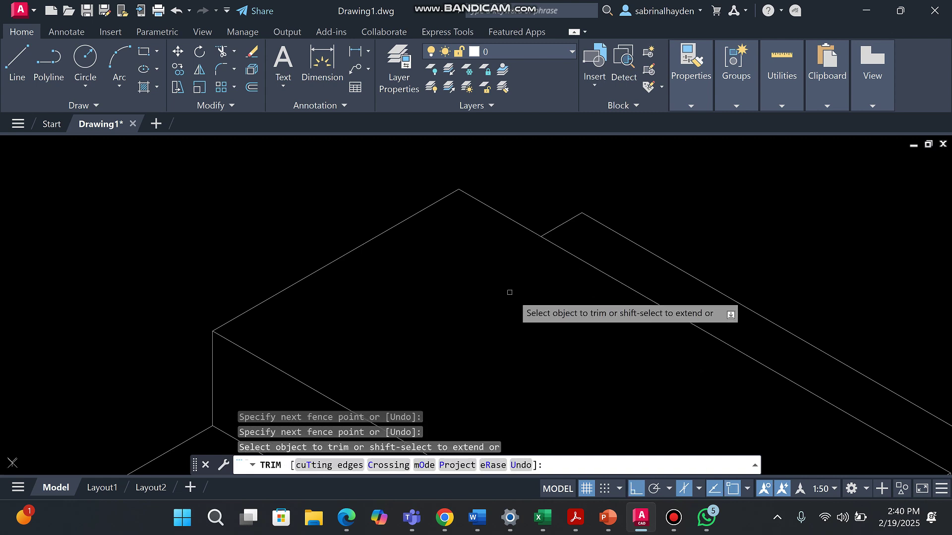
key("Escape")
key("Escape")
- Compare the drawn block with the reference image and study the box opening in the lower top face
scroll(528, 296, "down", 6)
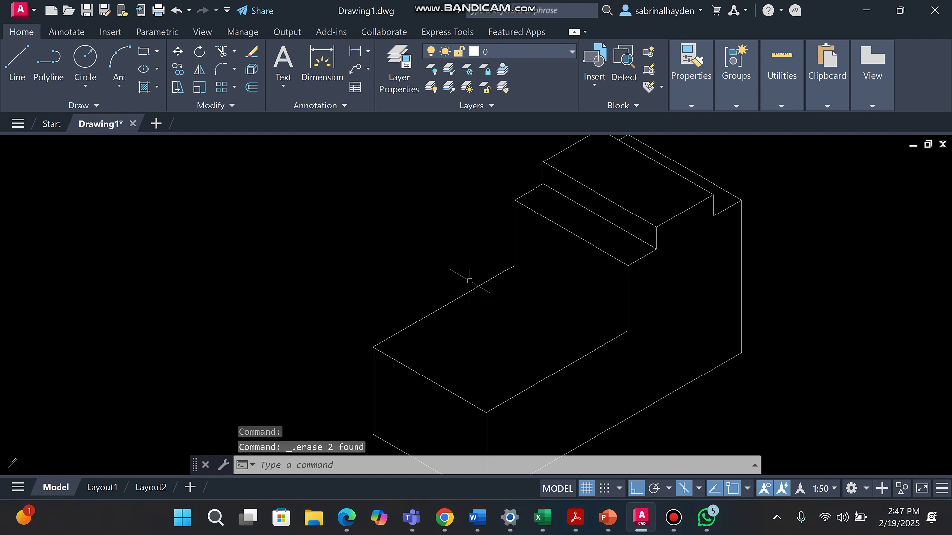
scroll(425, 287, "down", 4)
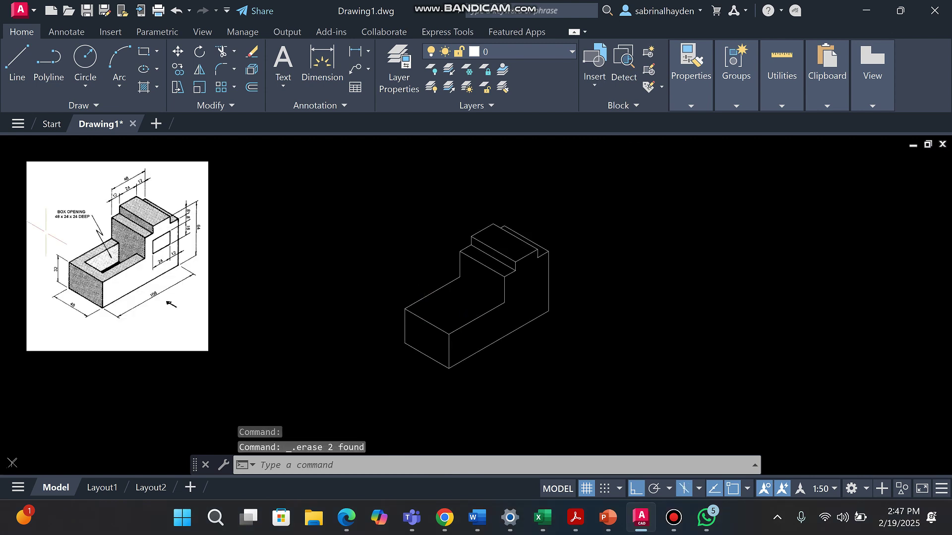
scroll(47, 232, "up", 7)
scroll(233, 265, "down", 3)
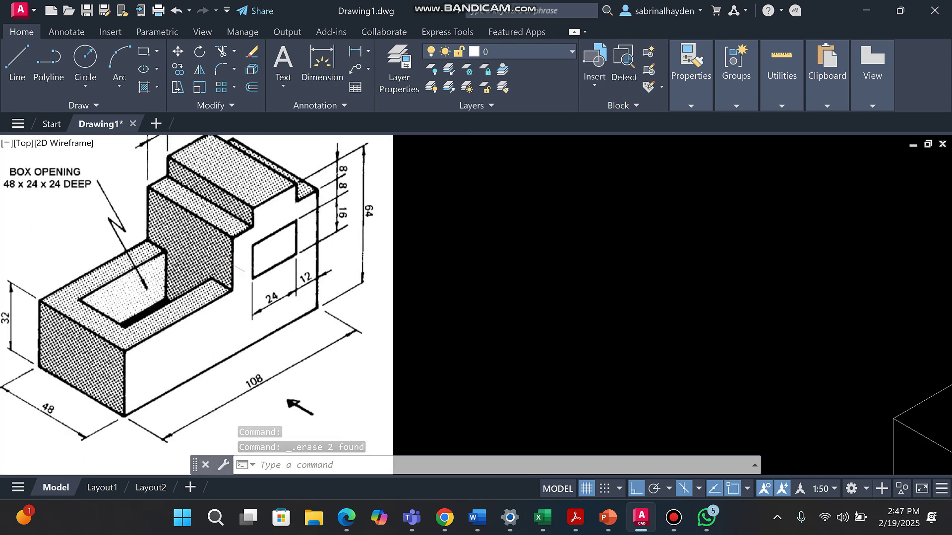
left_click(229, 203)
left_click(165, 195)
left_click(138, 242)
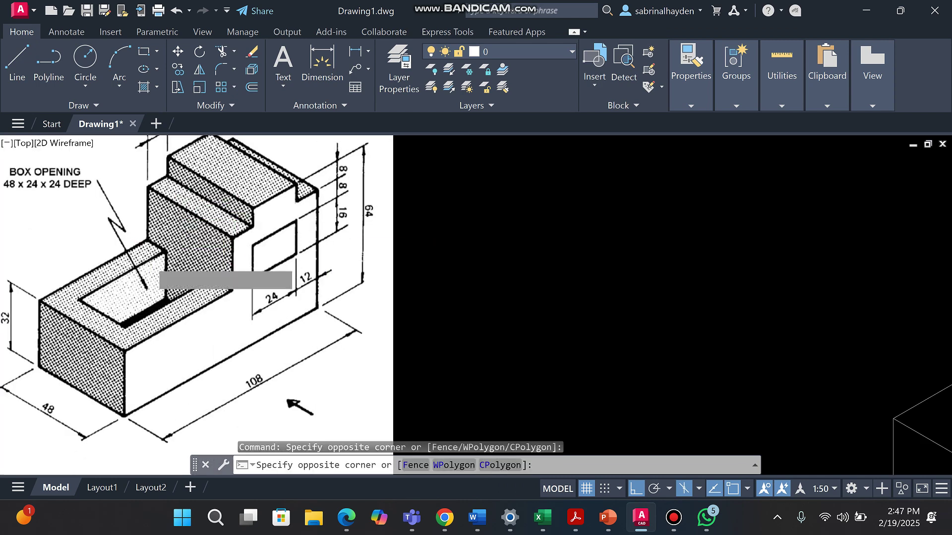
left_click(180, 297)
left_click(139, 291)
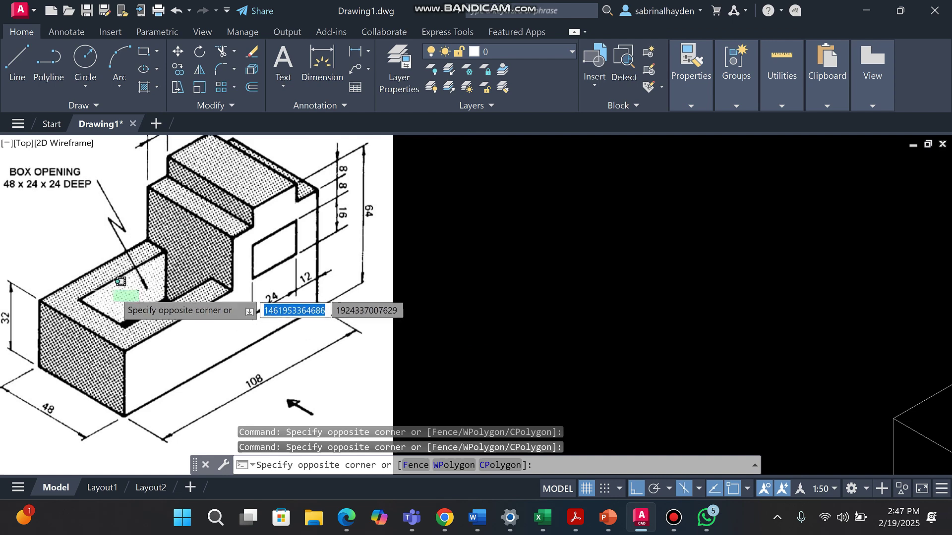
left_click(172, 303)
scroll(164, 308, "down", 2)
scroll(404, 286, "down", 2)
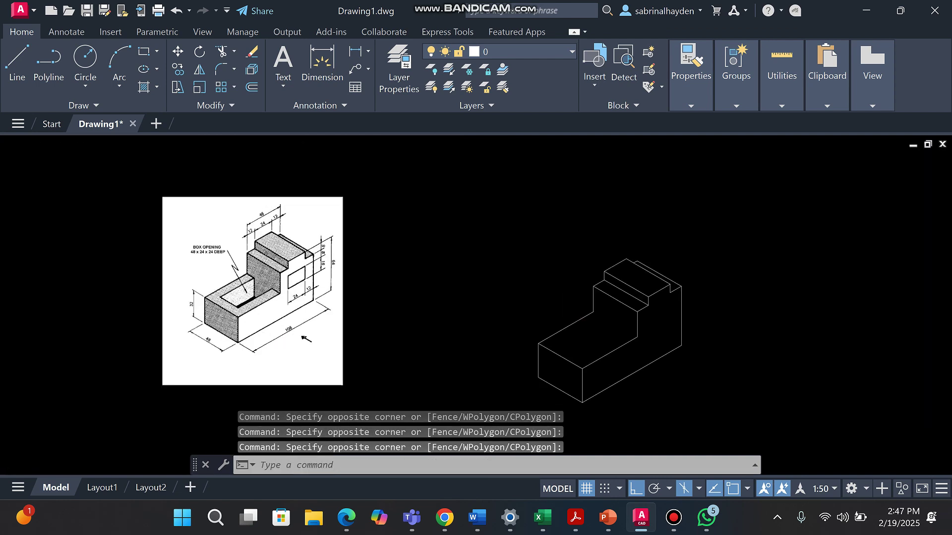
scroll(669, 319, "up", 5)
scroll(634, 323, "down", 3)
scroll(404, 265, "down", 2)
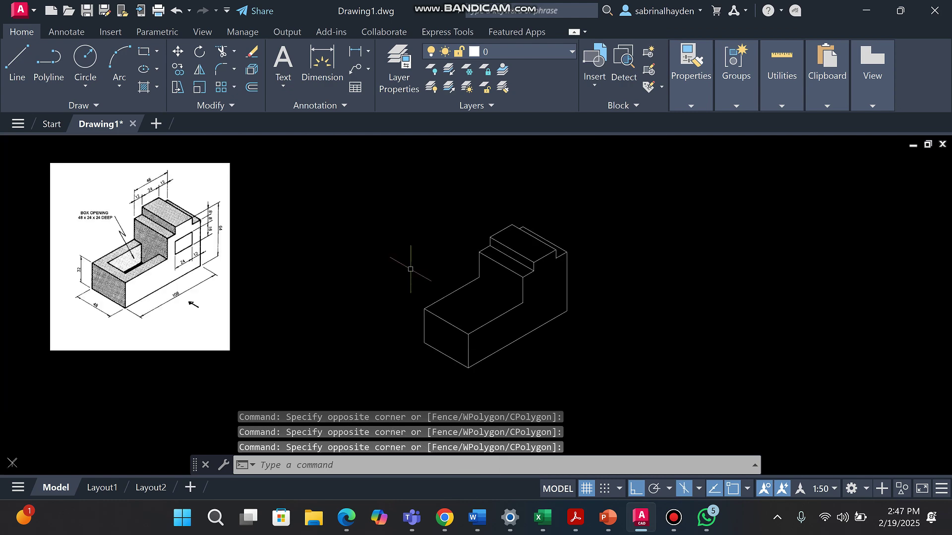
- Examine close up where the box opening's rims meet the upright face on the reference image
scroll(101, 226, "up", 5)
scroll(225, 209, "up", 2)
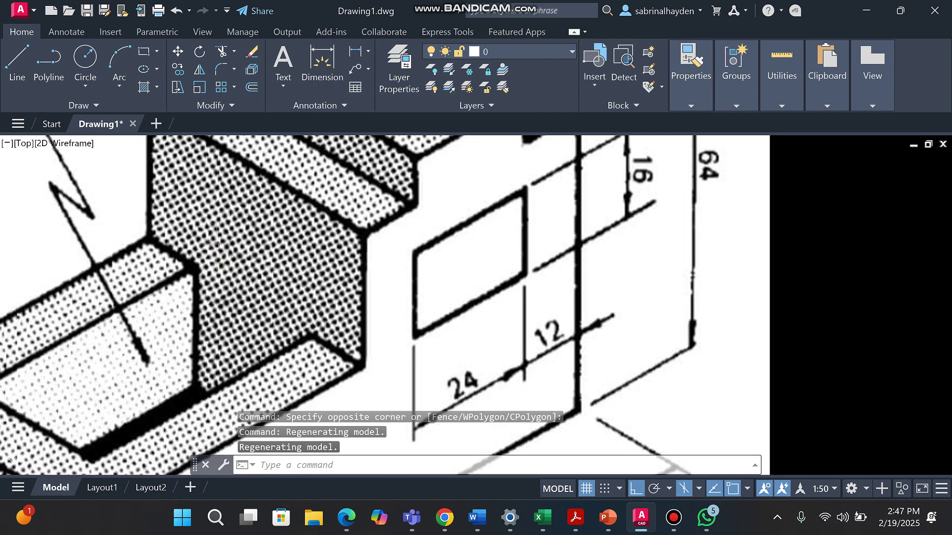
left_click(182, 298)
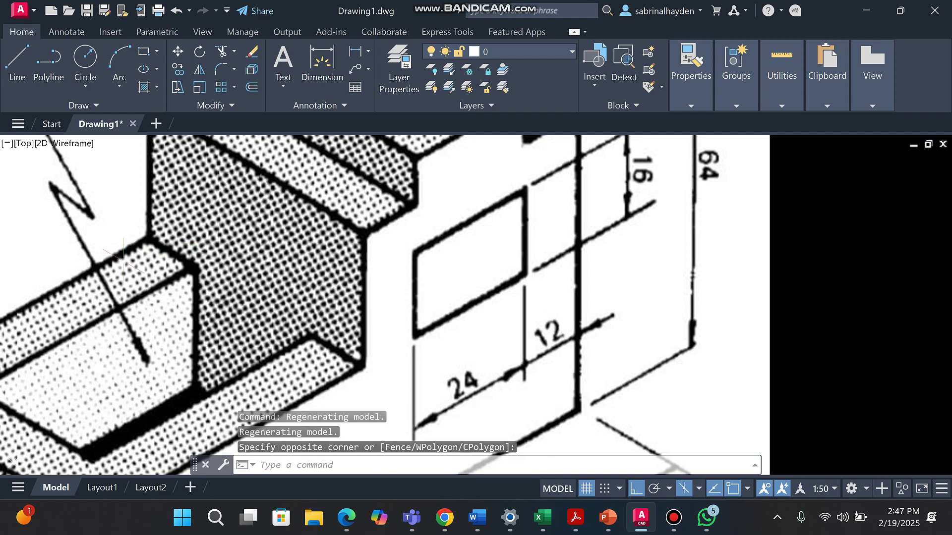
left_click(322, 319)
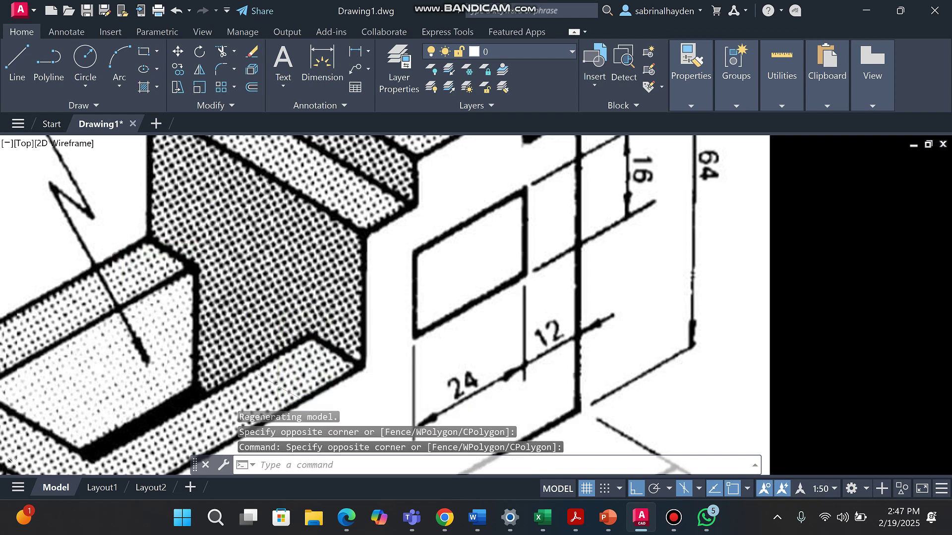
scroll(352, 369, "down", 4)
scroll(474, 401, "down", 5)
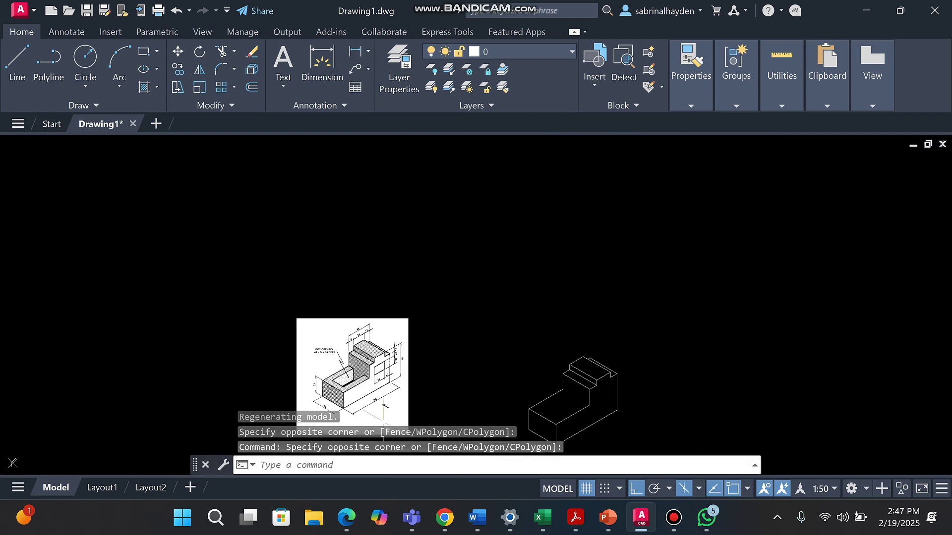
scroll(422, 331, "down", 1)
- Draw a 10 mm line from the foot of the near vertical step edge across the lower top face toward the far side
scroll(528, 373, "up", 5)
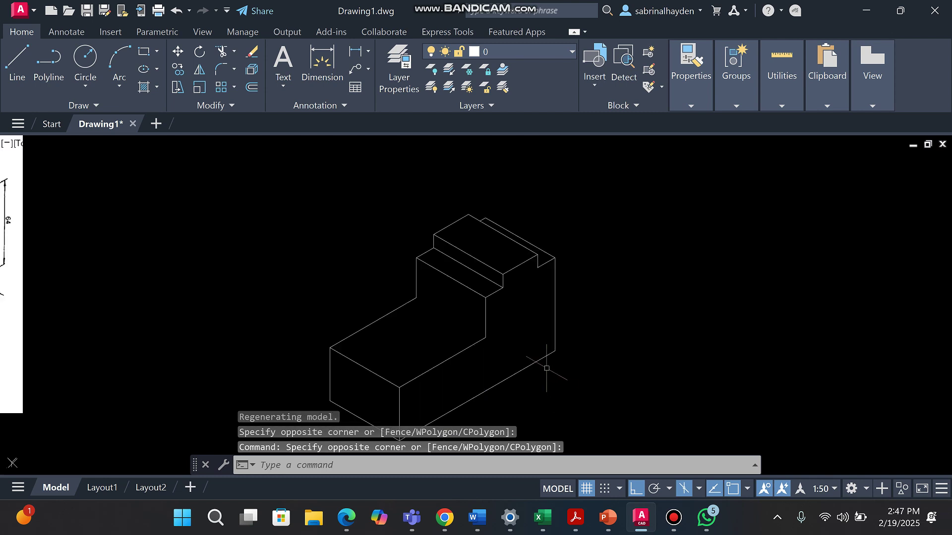
type("l")
key("Return")
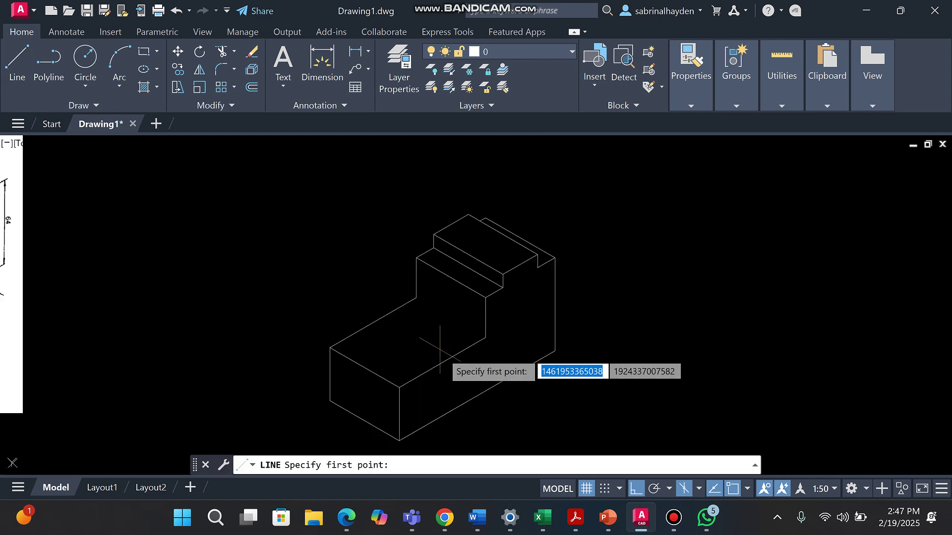
left_click(486, 338)
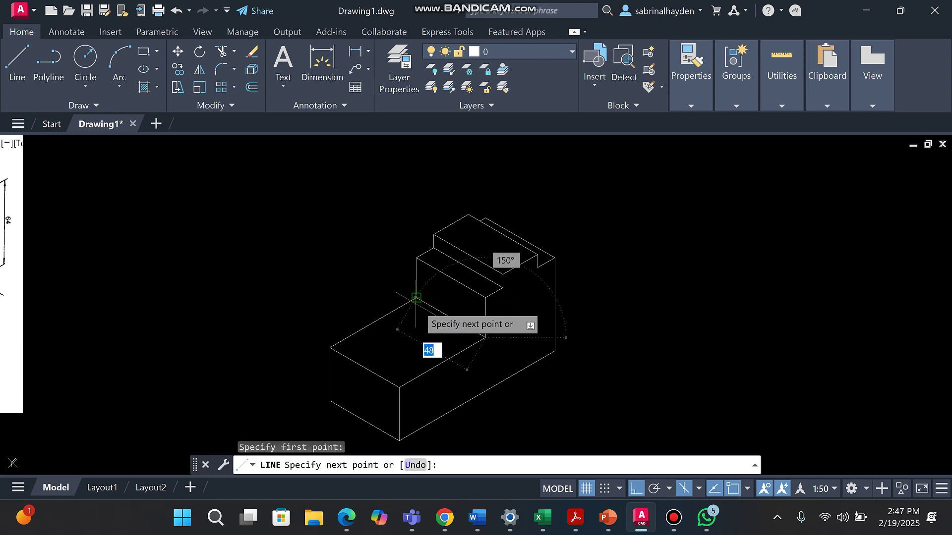
type("10")
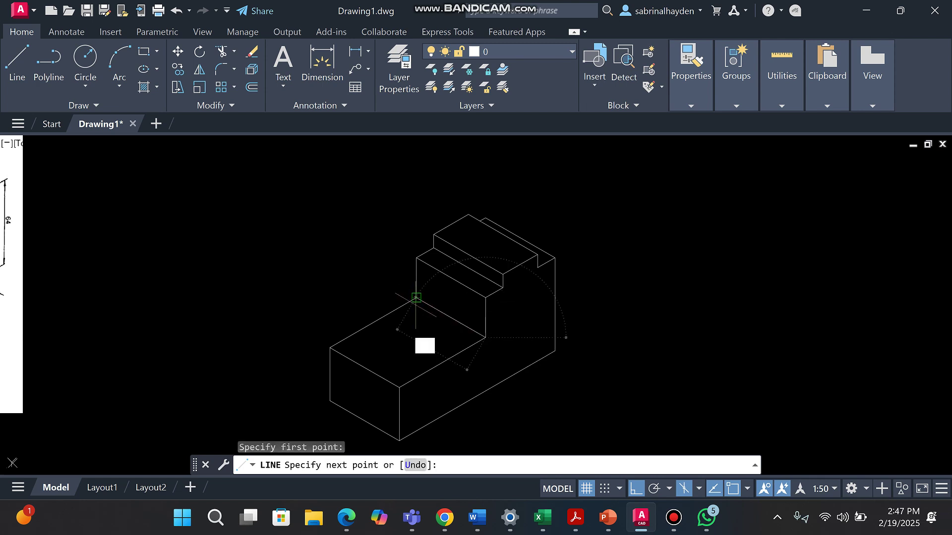
key("Return")
key("Escape")
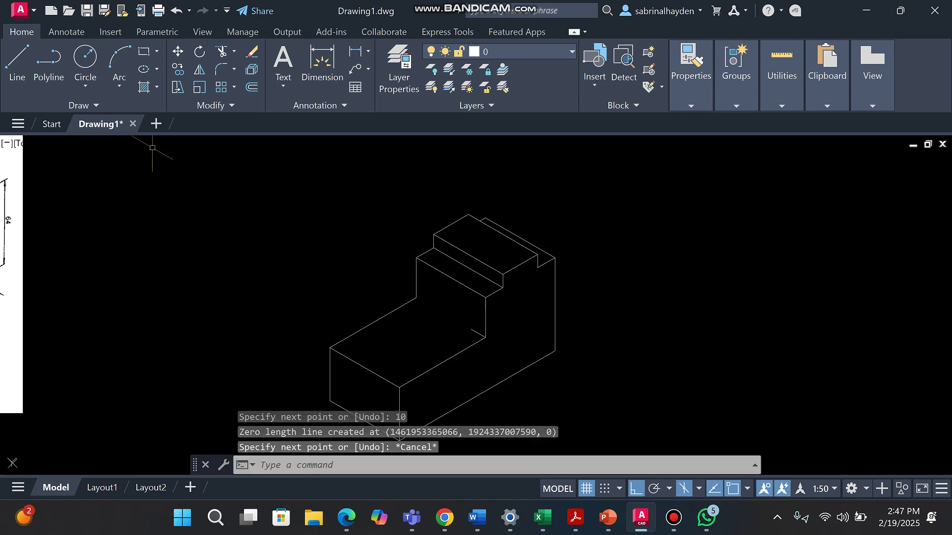
- Draw a 10 mm line from the foot of the far vertical step edge toward the near side
key("Return")
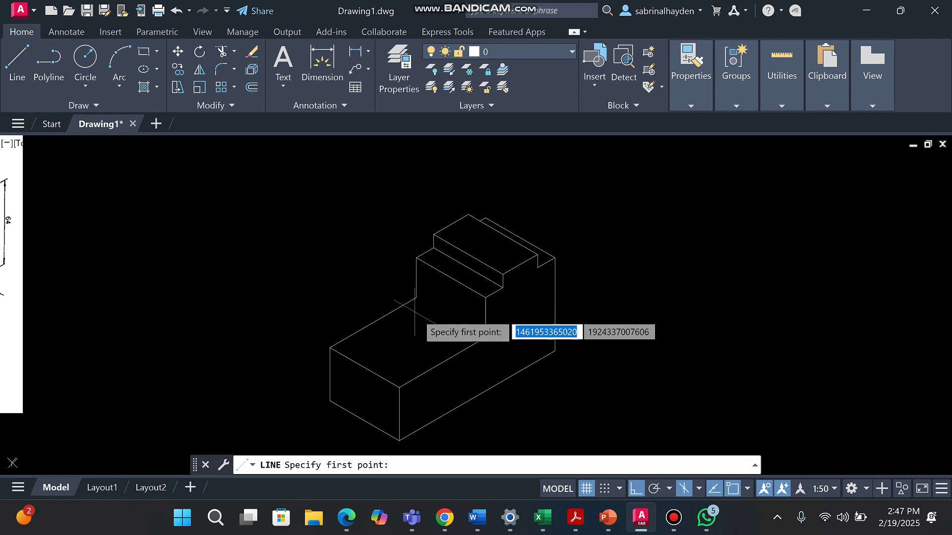
left_click(416, 298)
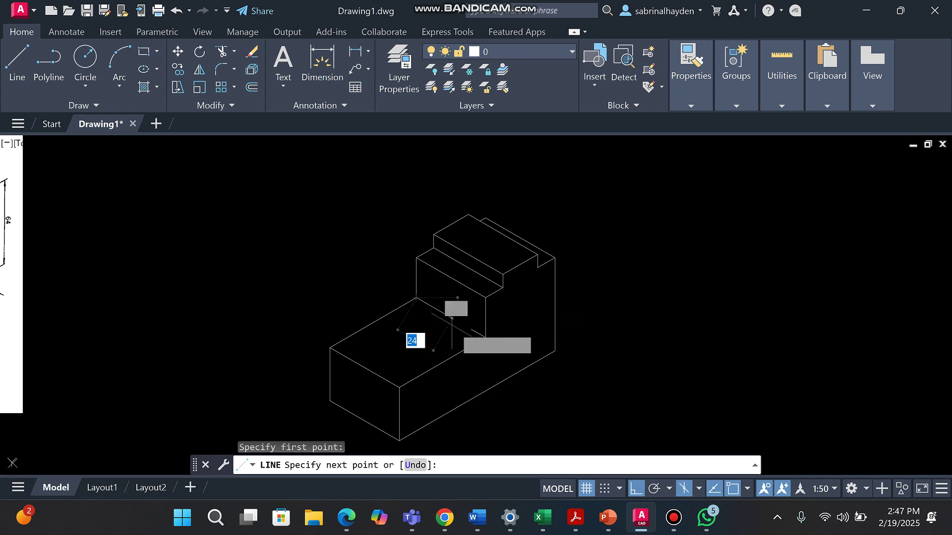
type("1")
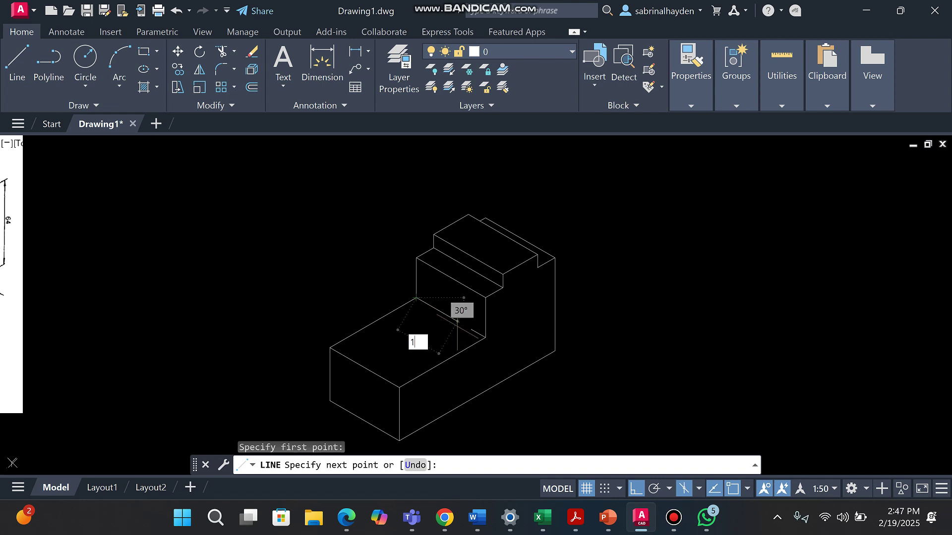
type("0")
key("Return")
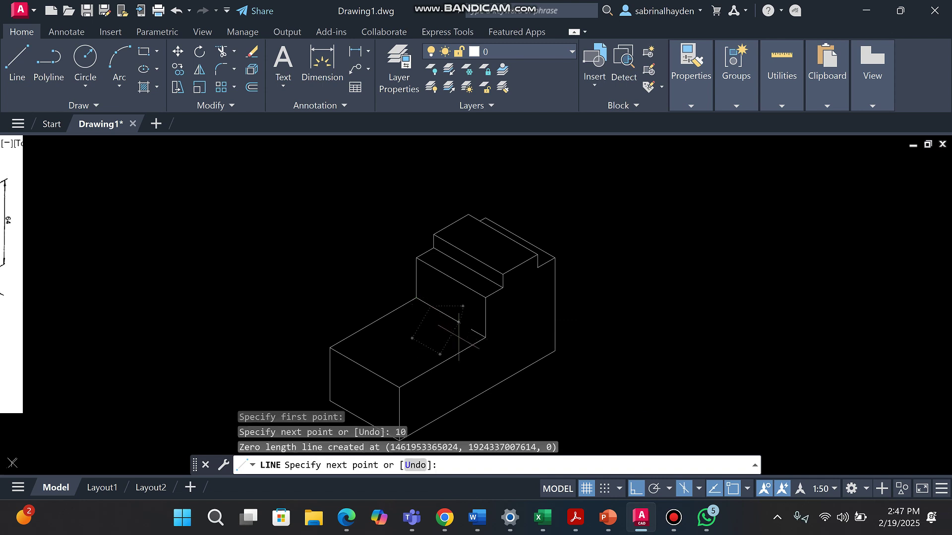
key("Escape")
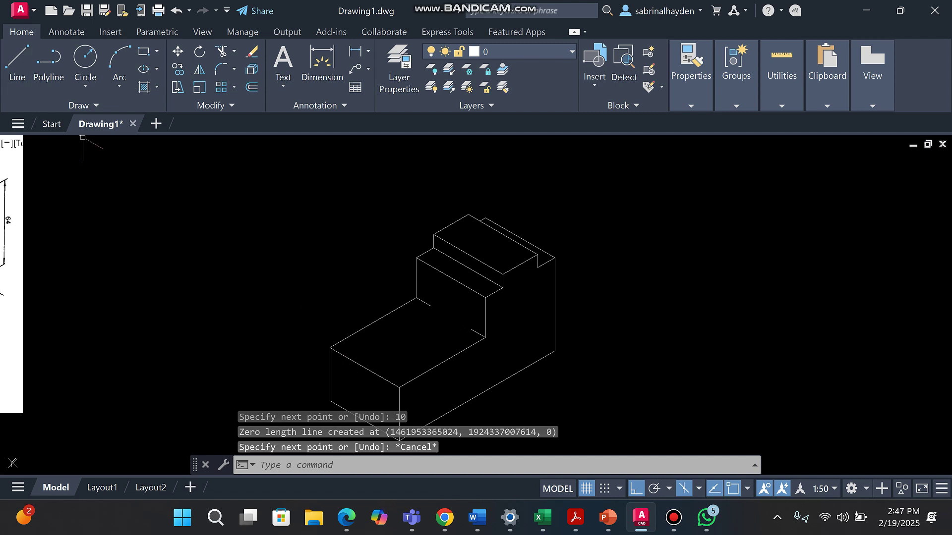
- Examine the box opening's rim widths, inner edges and dimension note on the reference image
middle_click_drag(513, 289, 945, 288)
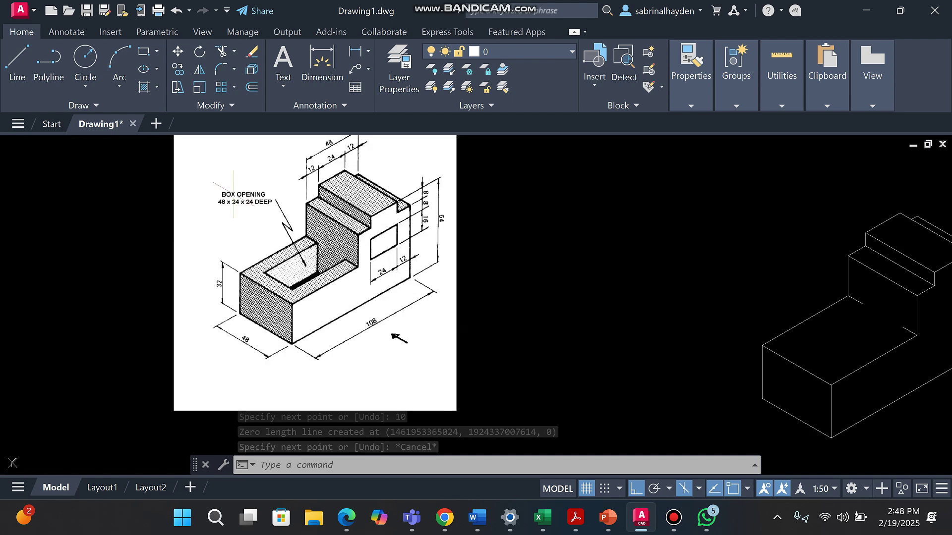
scroll(296, 313, "up", 4)
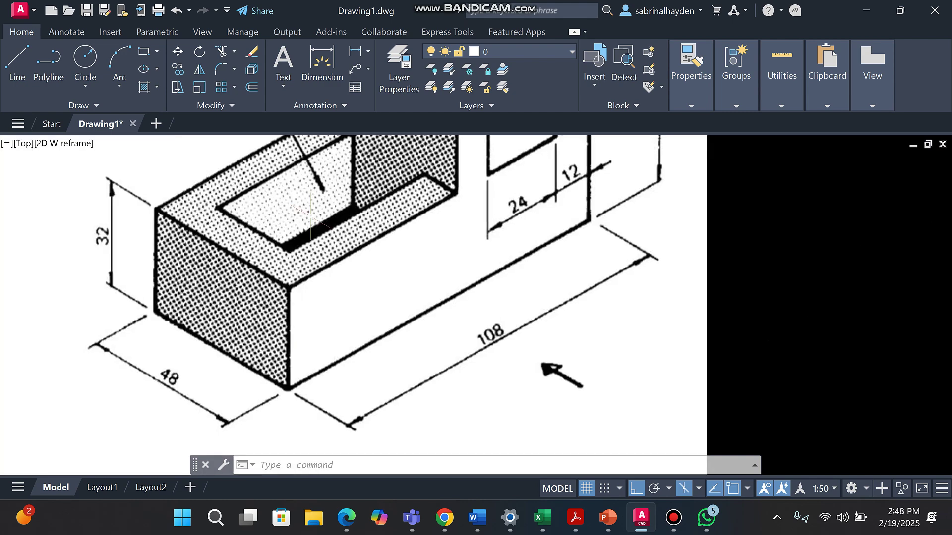
scroll(335, 359, "down", 4)
left_click(324, 342)
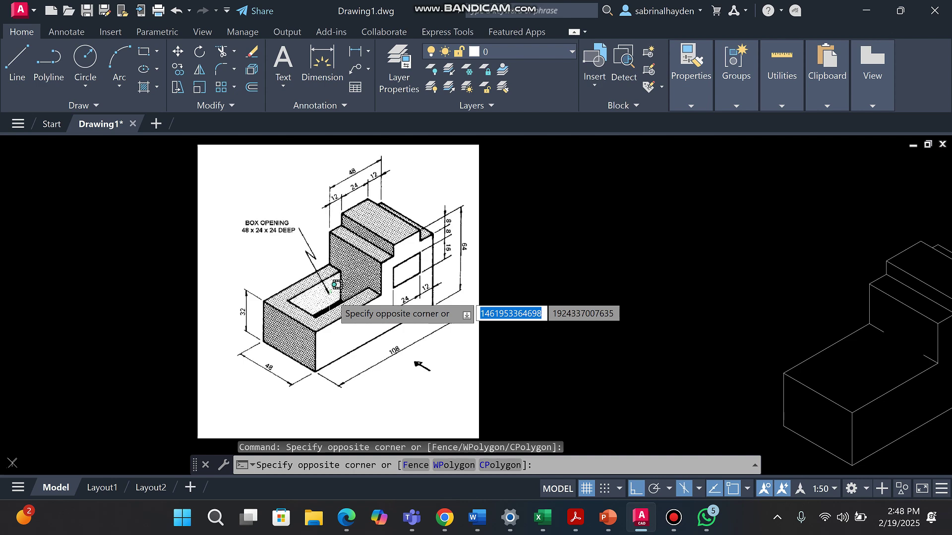
scroll(337, 284, "up", 6)
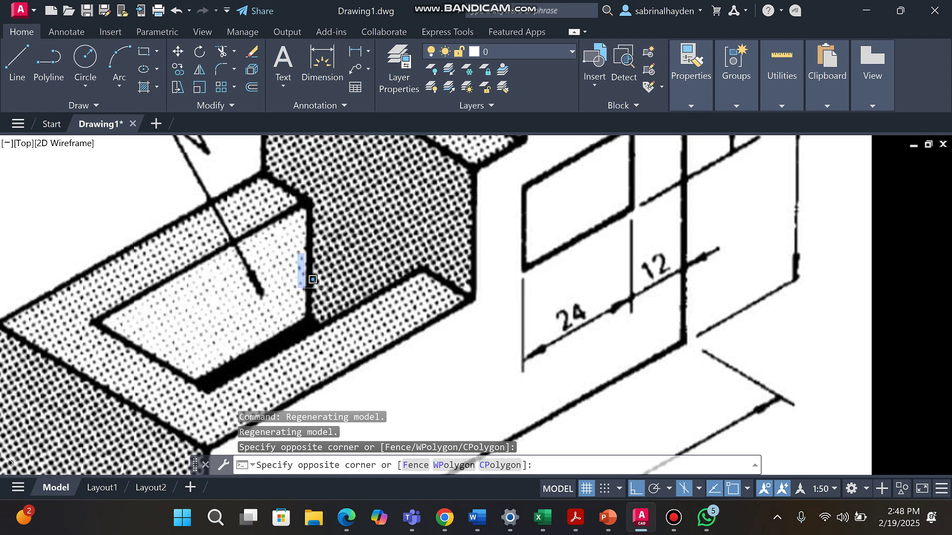
scroll(309, 267, "down", 6)
left_click(360, 290)
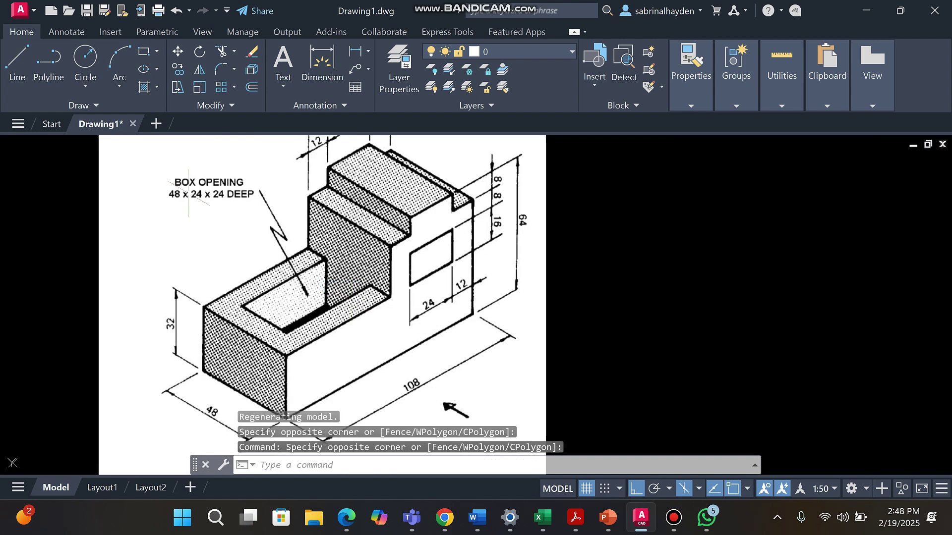
left_click(409, 334)
left_click(352, 278)
left_click(331, 273)
left_click(342, 285)
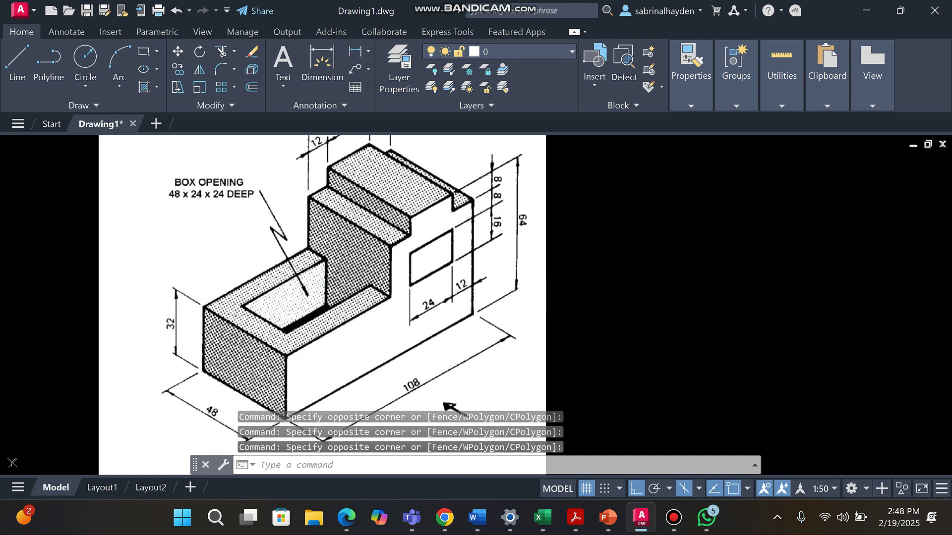
- Draw a 24 mm vertical line downward from the inner end of the box opening's far rim line at the upright face
left_click(333, 283)
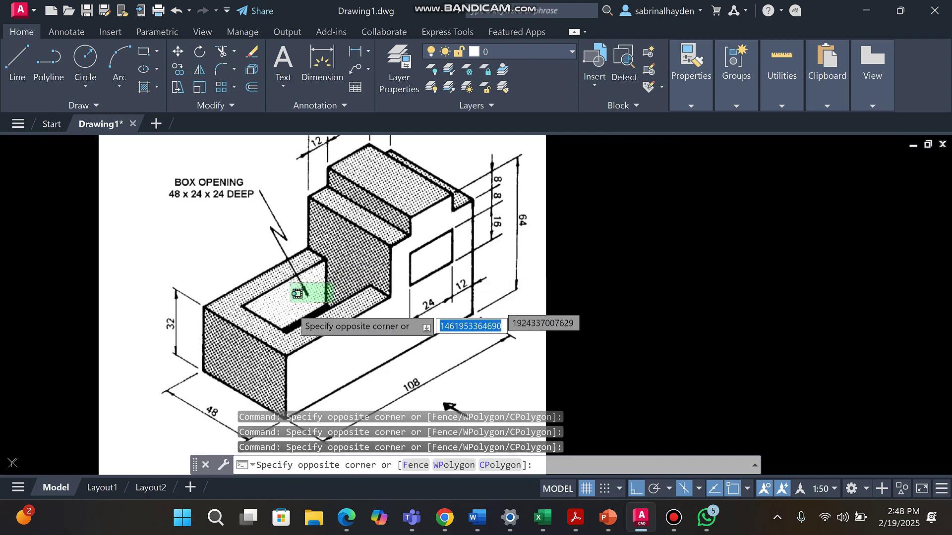
scroll(282, 293, "down", 5)
left_click(258, 297)
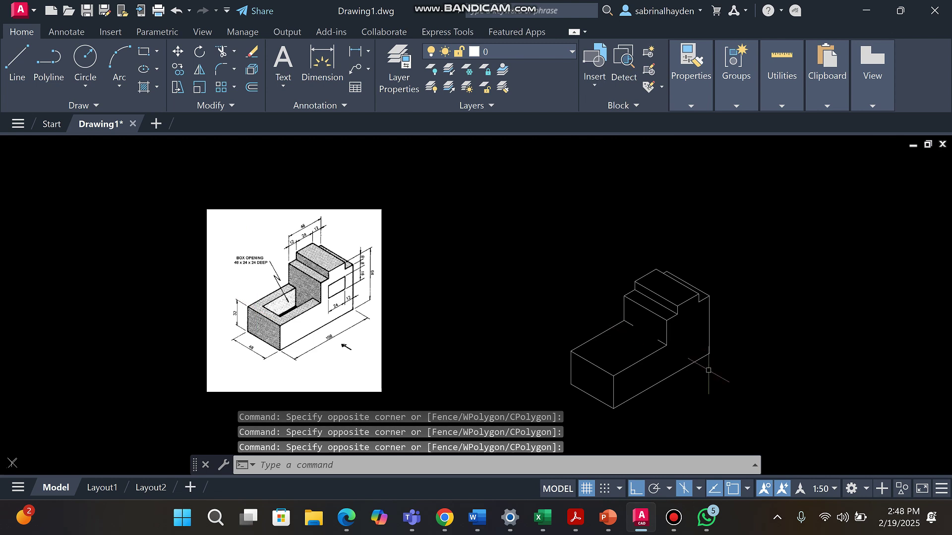
scroll(708, 370, "up", 5)
left_click(16, 60)
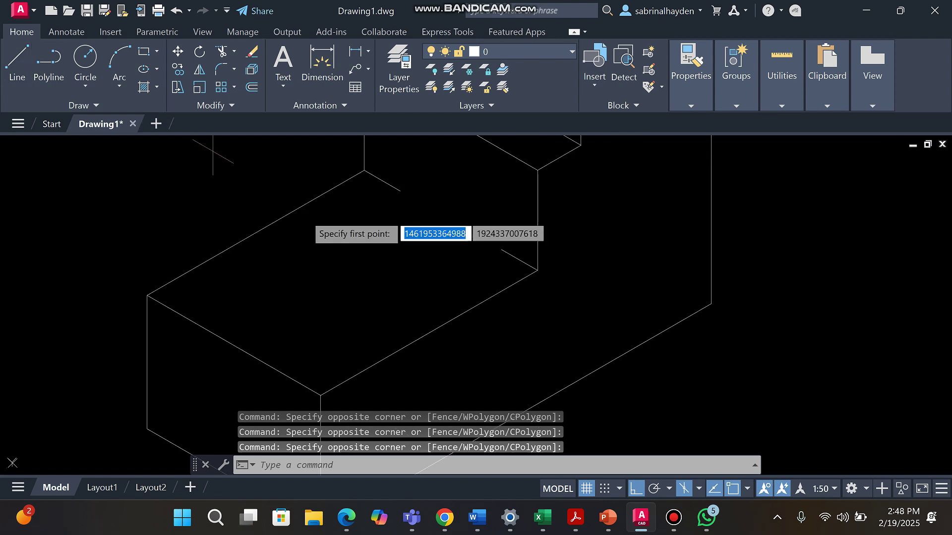
left_click(400, 191)
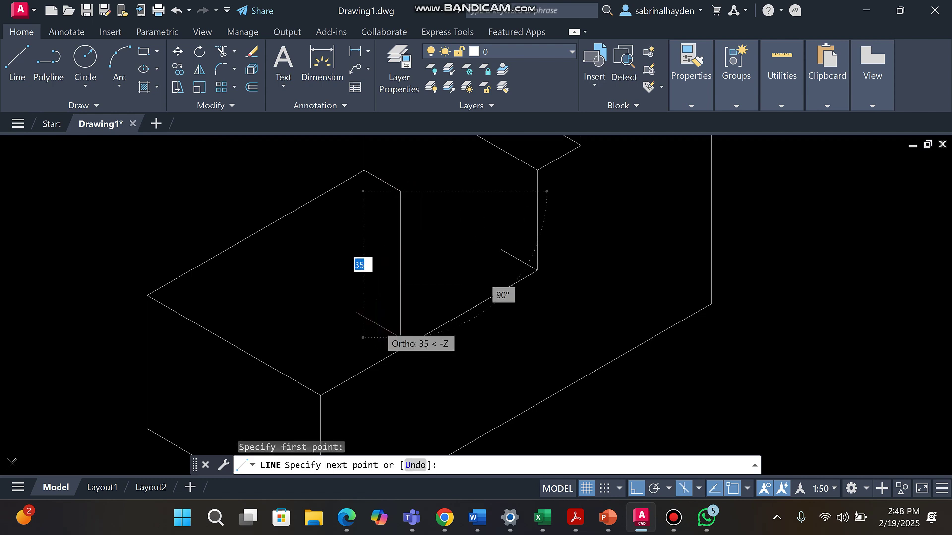
key("BackSpace")
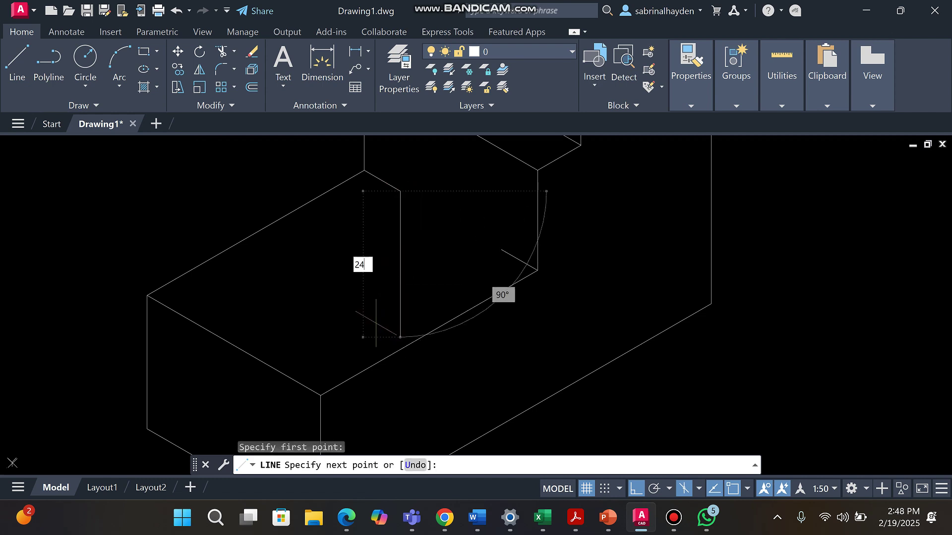
key("Return")
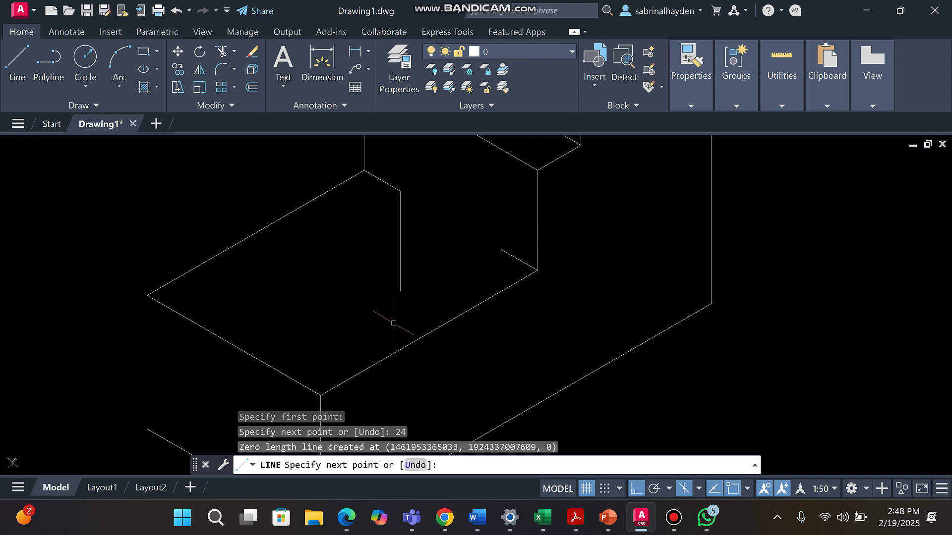
key("Escape")
- Examine the box opening's interior, long inner edges and dimension note on the reference image
scroll(510, 304, "down", 6)
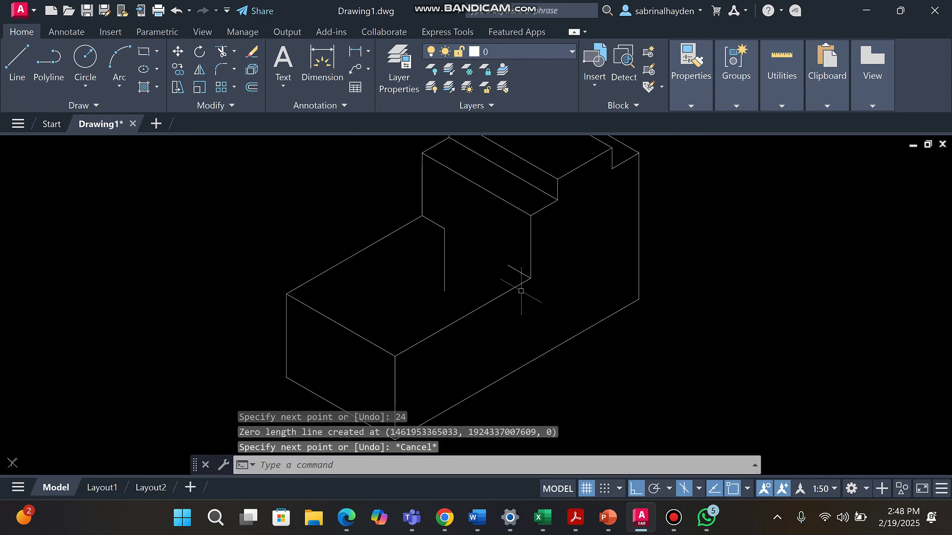
scroll(228, 204, "up", 4)
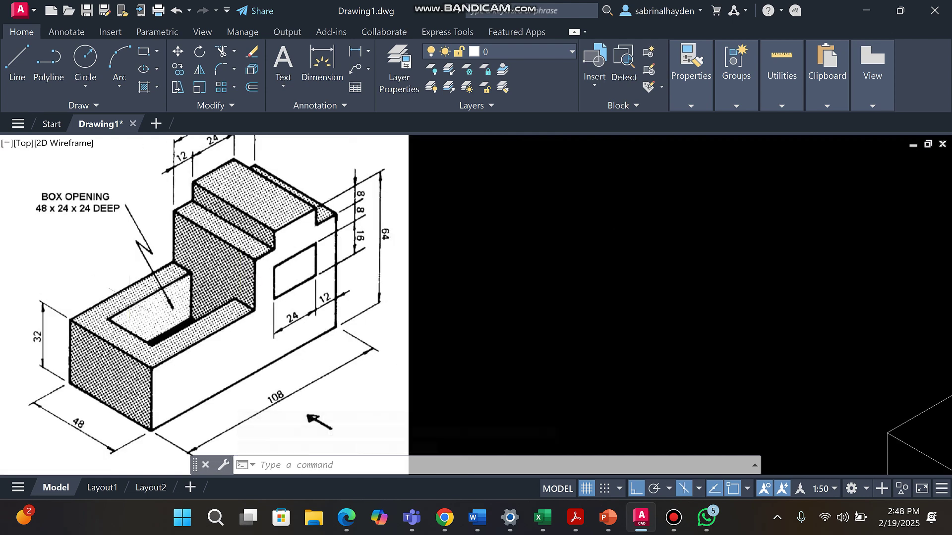
left_click(177, 328)
left_click(172, 325)
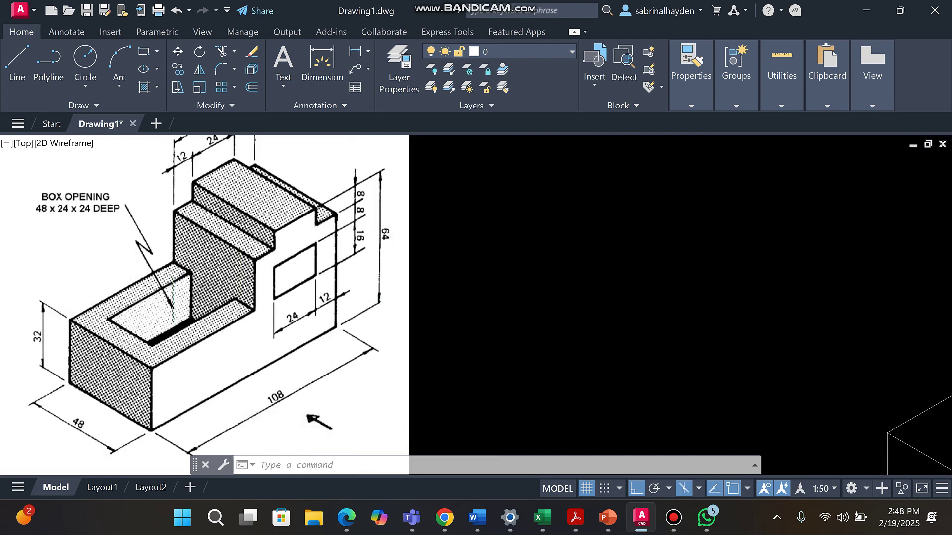
left_click(178, 338)
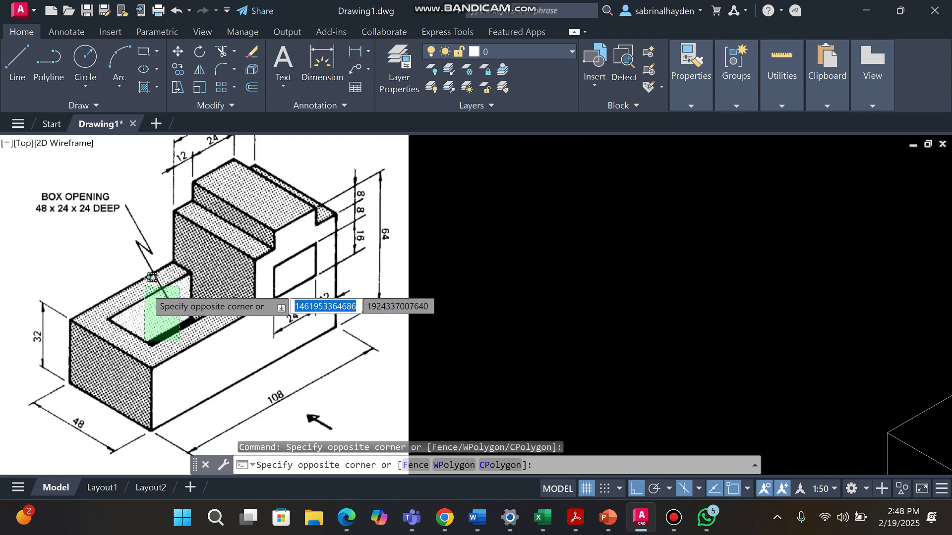
left_click(144, 276)
left_click(145, 277)
left_click(138, 297)
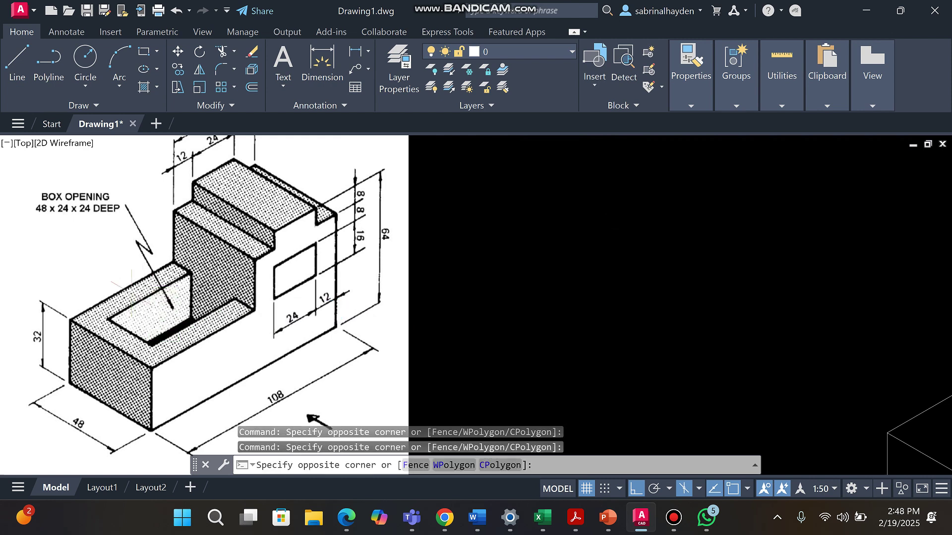
left_click(149, 331)
left_click(173, 347)
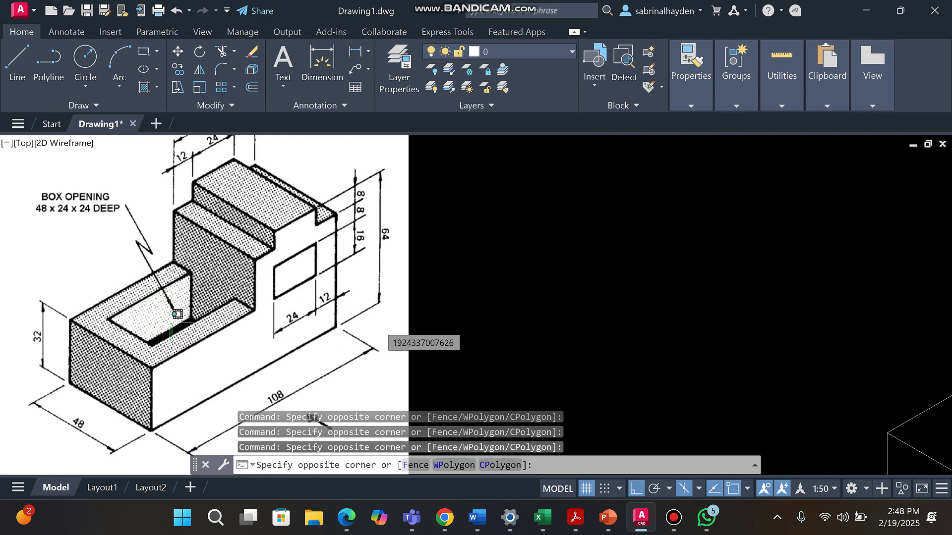
left_click(171, 336)
scroll(169, 320, "down", 4)
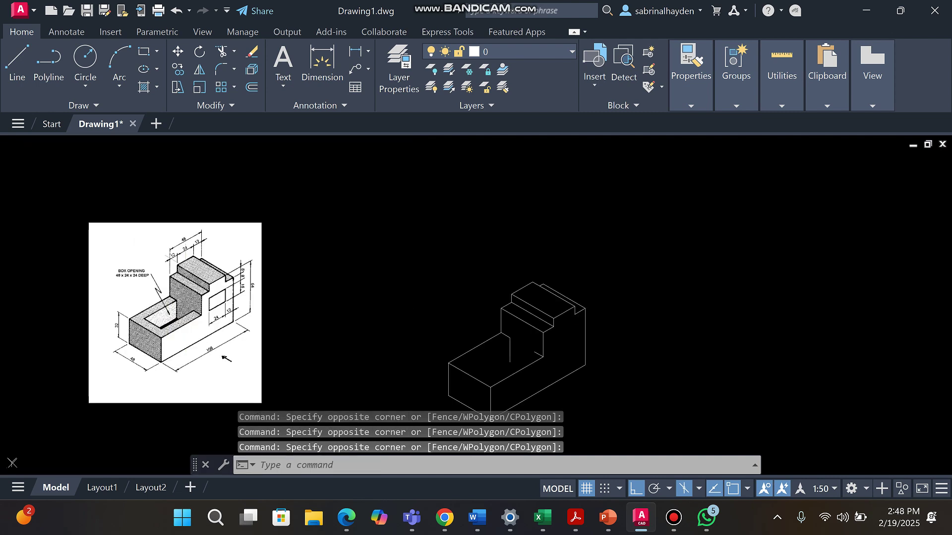
scroll(105, 275, "up", 6)
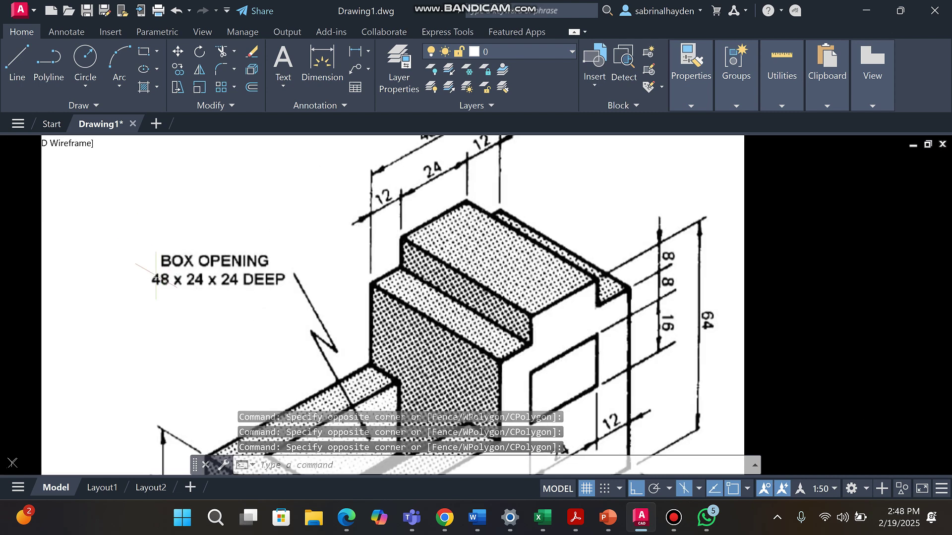
scroll(156, 276, "down", 7)
scroll(440, 359, "up", 3)
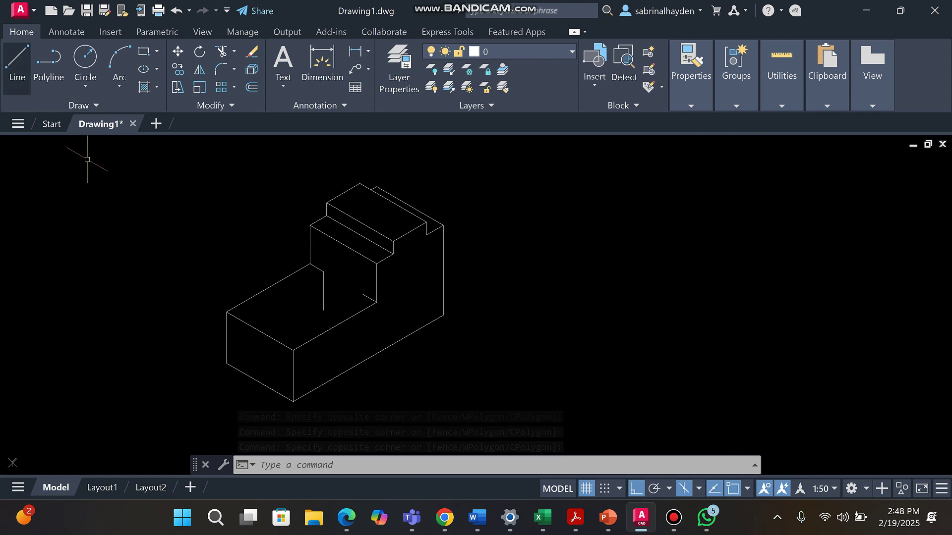
- Switch to the top isoplane and draw a 48 mm line from the far rim's inner corner, parallel to the block's far top edge
left_click(17, 64)
scroll(343, 287, "up", 5)
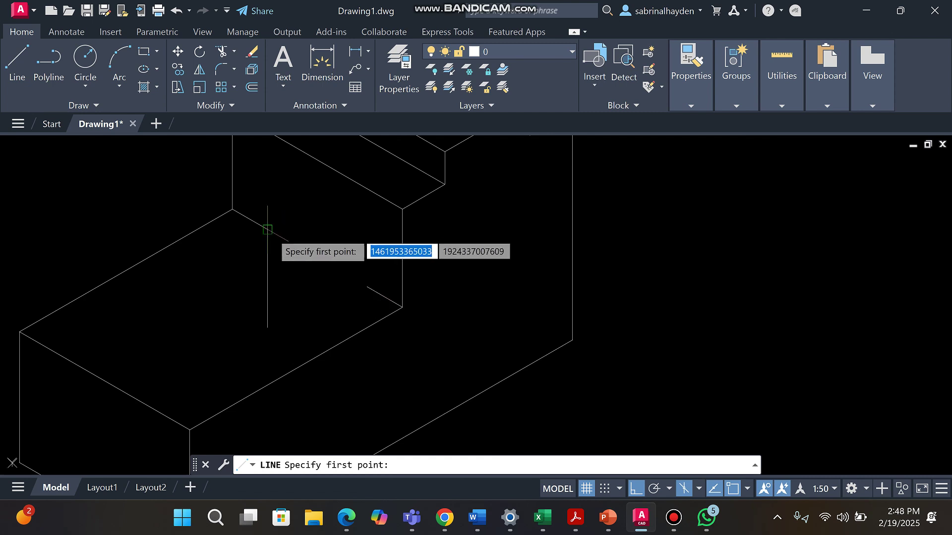
left_click(268, 230)
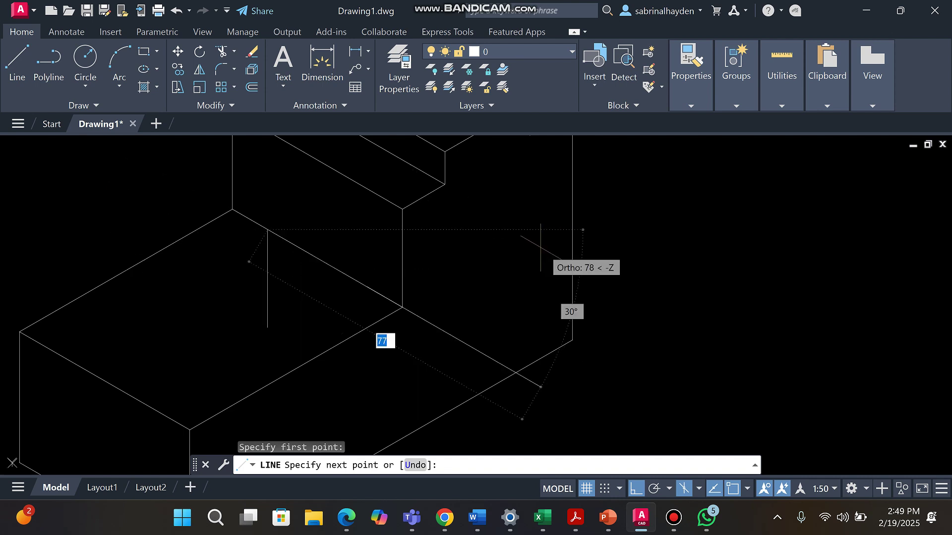
key("F5")
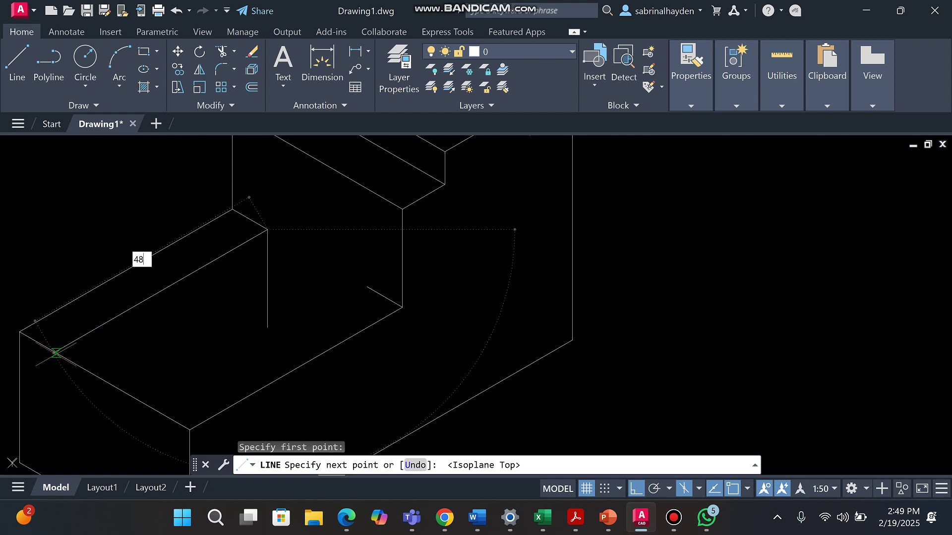
key("Return")
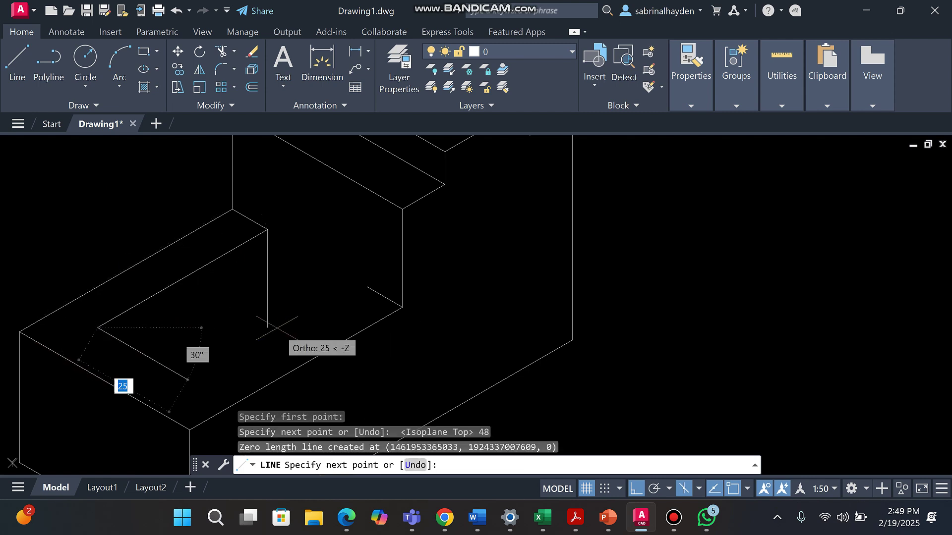
key("Escape")
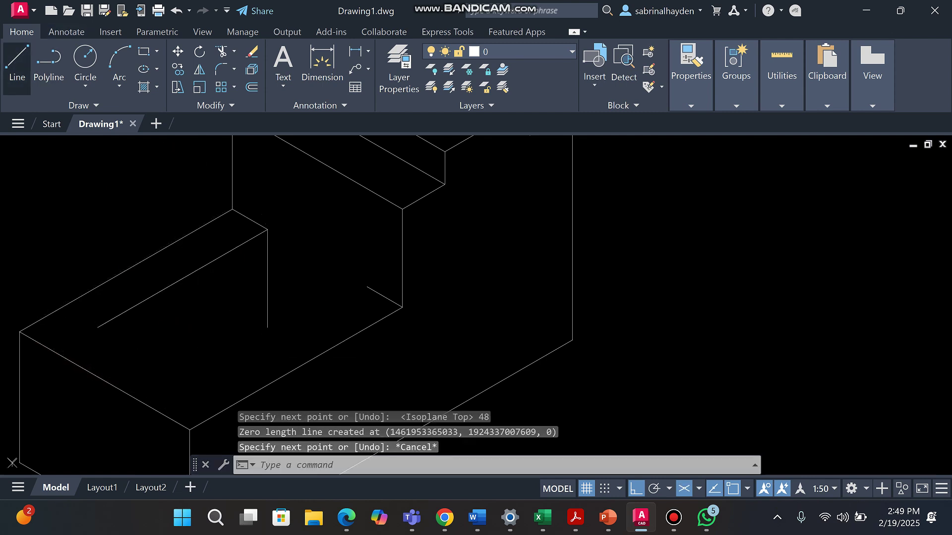
- Draw a 48 mm line from the near rim's inner corner toward the front end, then join it to the far inner edge's end
key("Return")
left_click(367, 287)
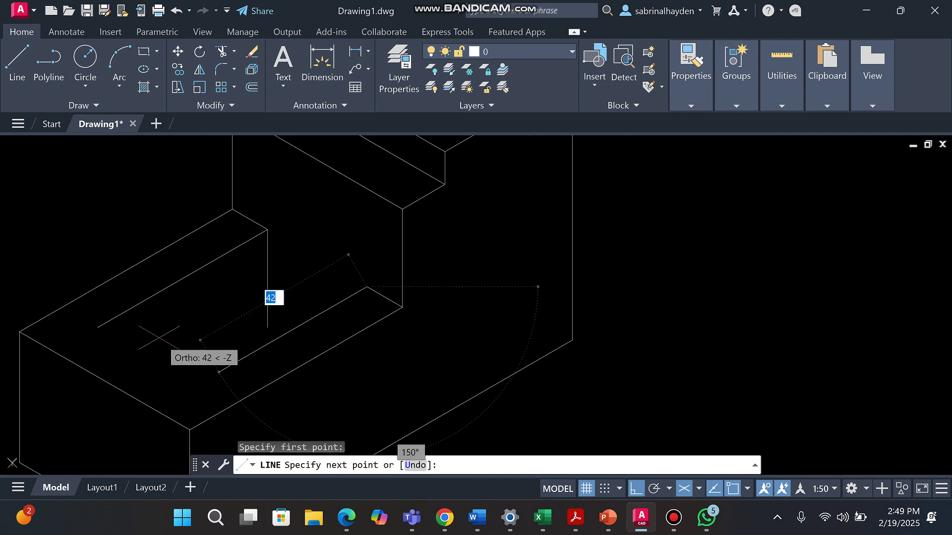
type("48")
key("Return")
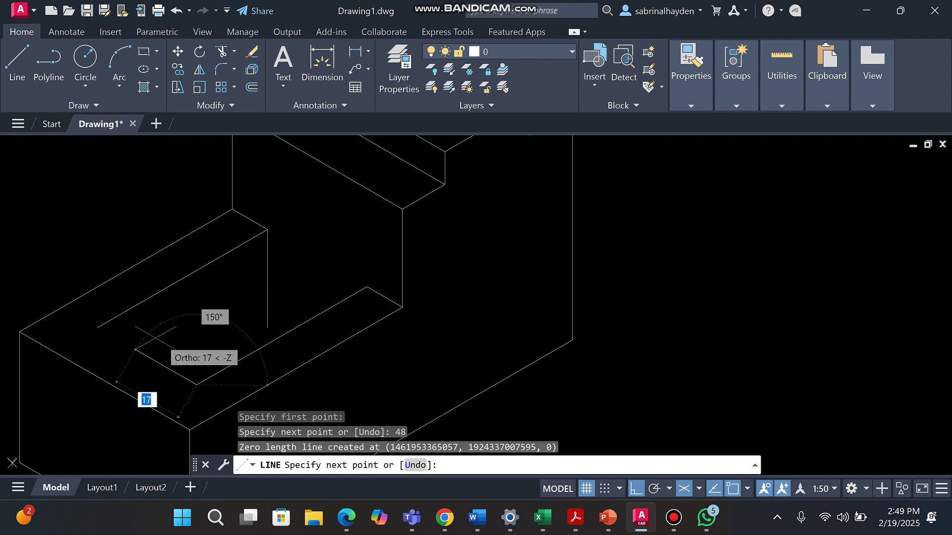
left_click(97, 328)
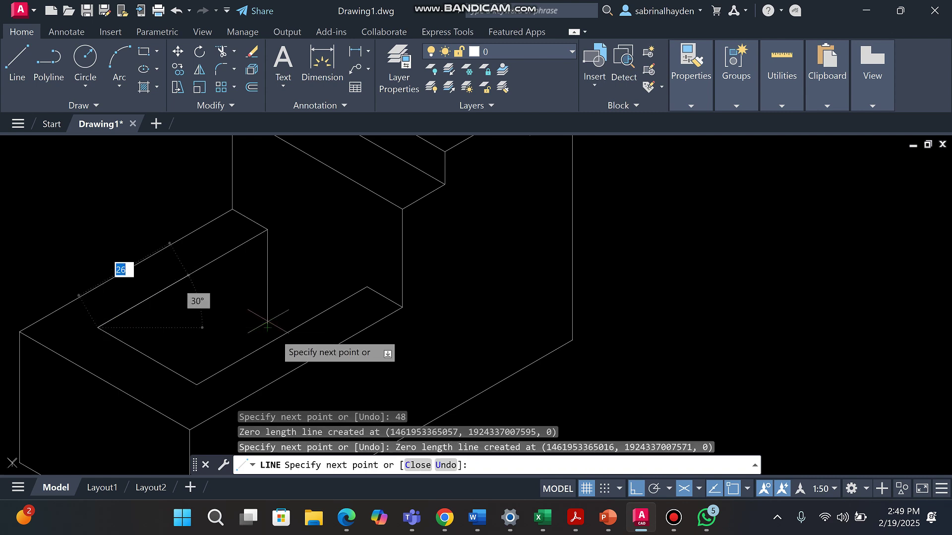
key("Escape")
key("Escape")
key("Escape")
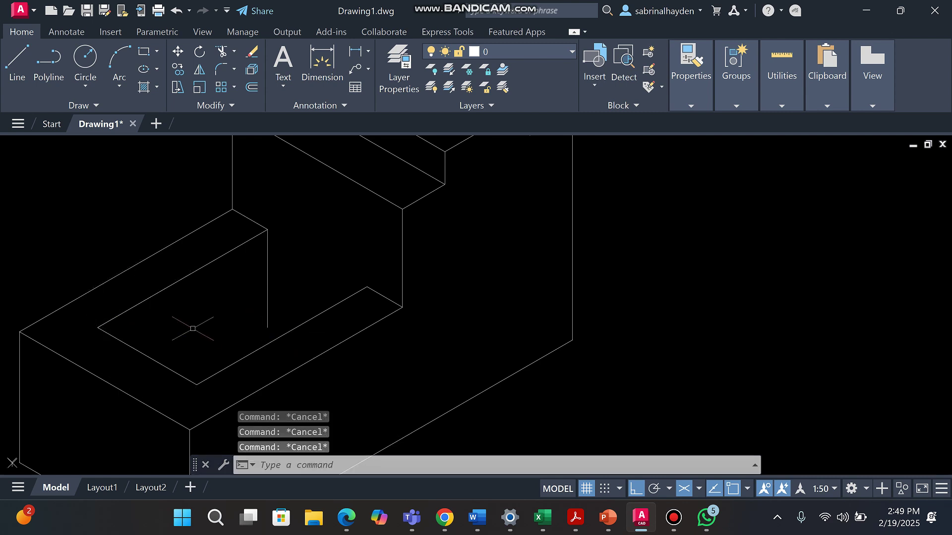
- Examine where the upright face, the box opening's interior and its near rim meet on the reference image
scroll(653, 308, "down", 2)
scroll(561, 318, "down", 4)
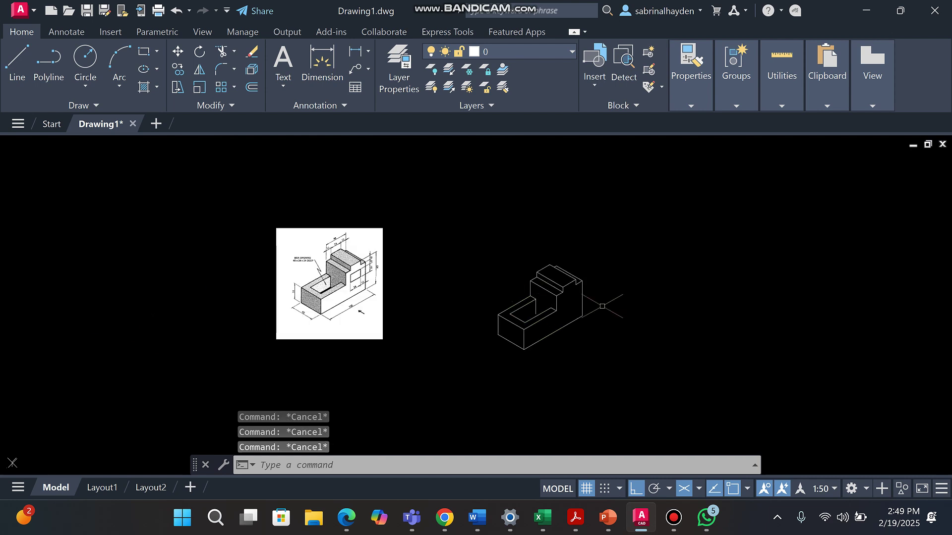
scroll(347, 292, "up", 6)
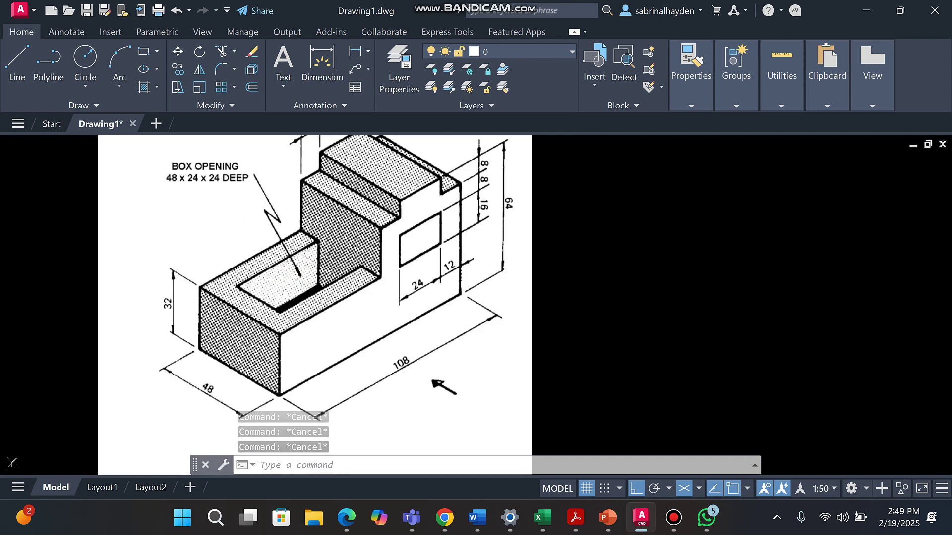
left_click(270, 289)
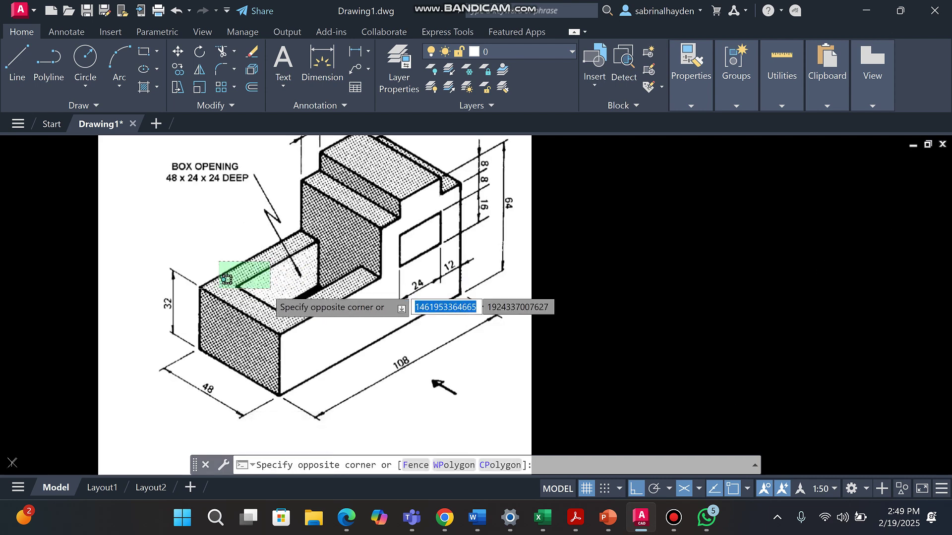
scroll(377, 305, "up", 2)
left_click(315, 297)
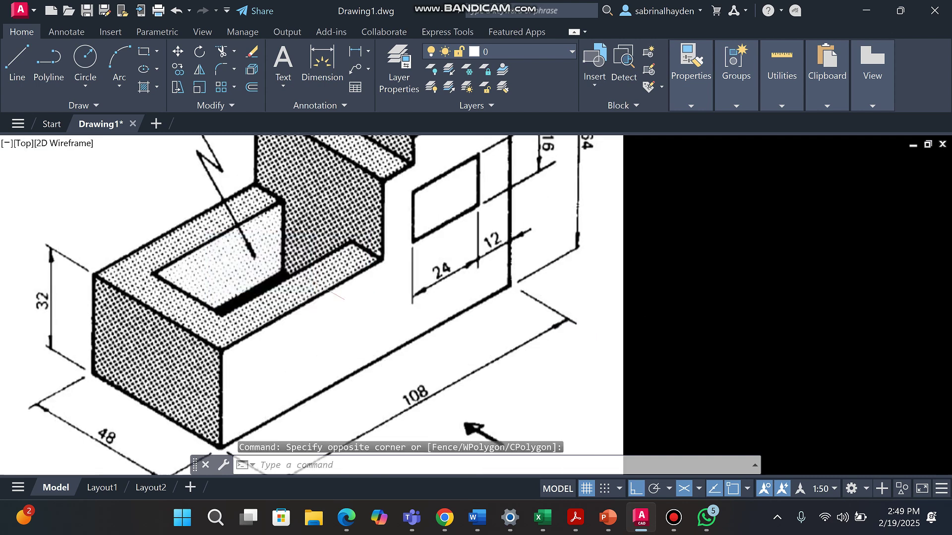
scroll(256, 265, "up", 2)
scroll(347, 283, "down", 2)
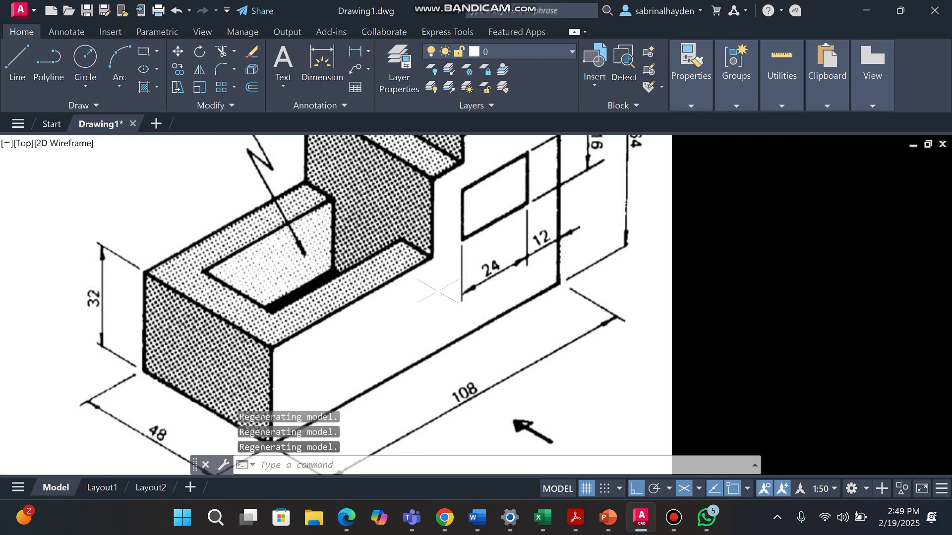
left_click(405, 216)
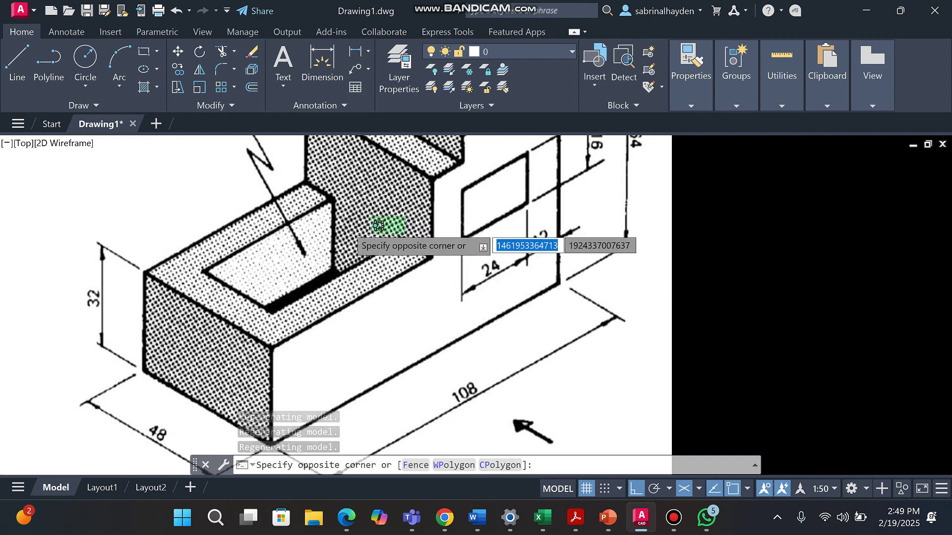
left_click(288, 280)
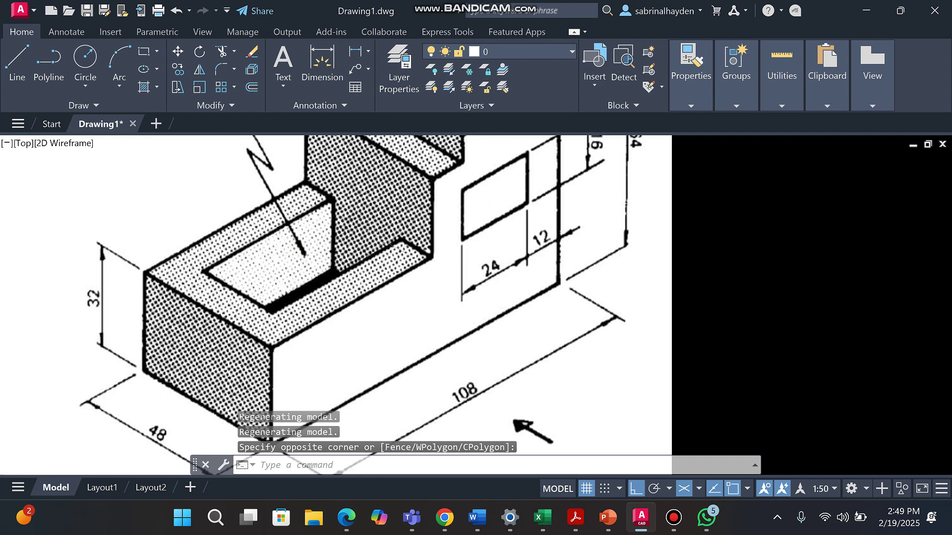
scroll(385, 243, "down", 5)
scroll(524, 250, "up", 3)
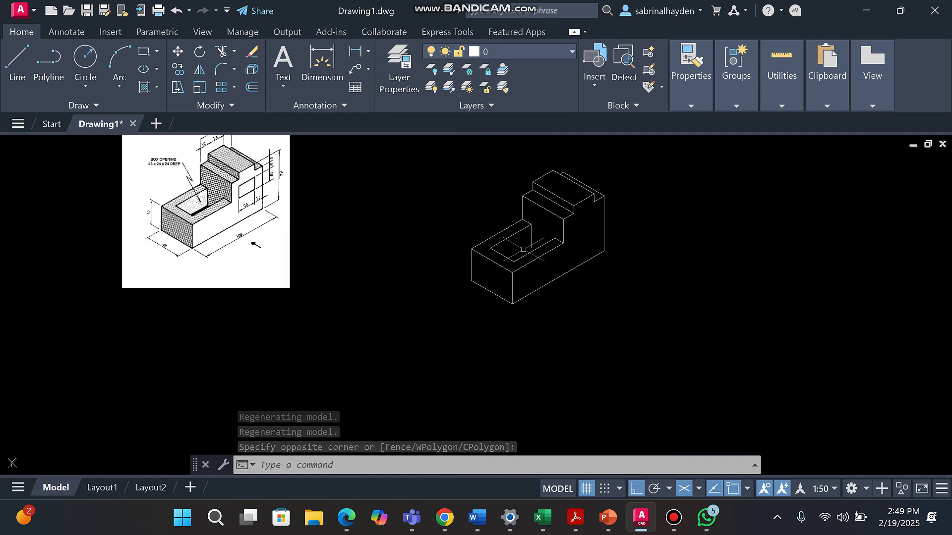
- Draw a line from the lower end of the box opening's vertical edge, parallel to the long edges and past the front rim
scroll(279, 194, "up", 2)
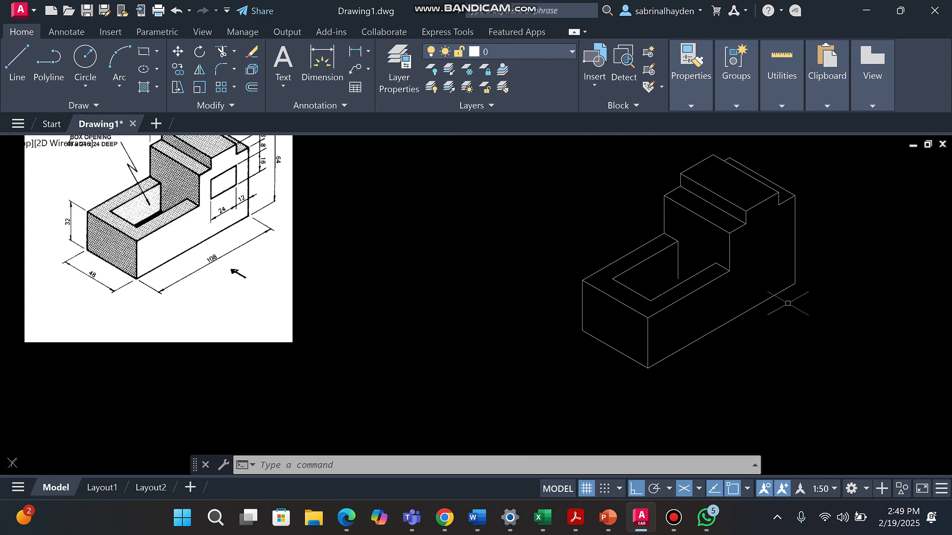
scroll(788, 303, "up", 2)
left_click(16, 64)
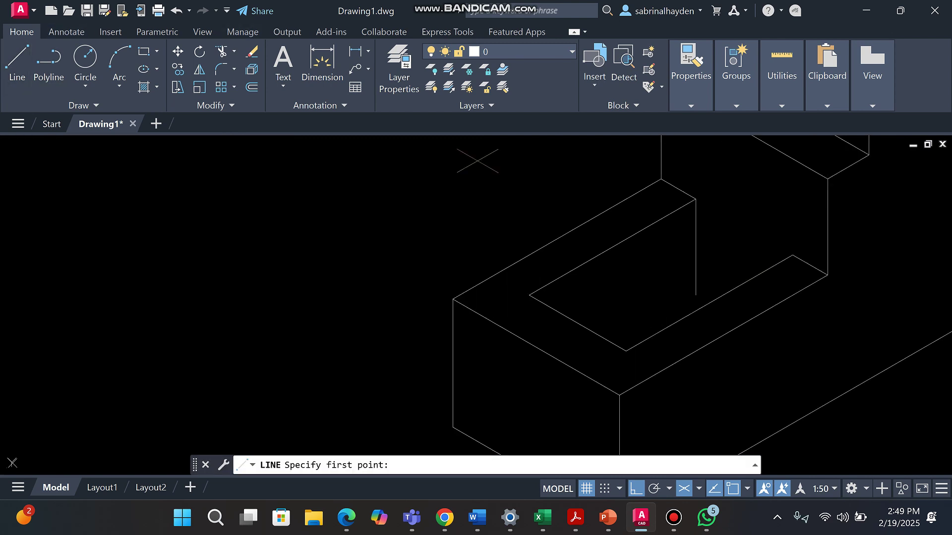
scroll(347, 181, "down", 3)
scroll(547, 221, "up", 2)
scroll(545, 250, "down", 2)
scroll(536, 223, "up", 2)
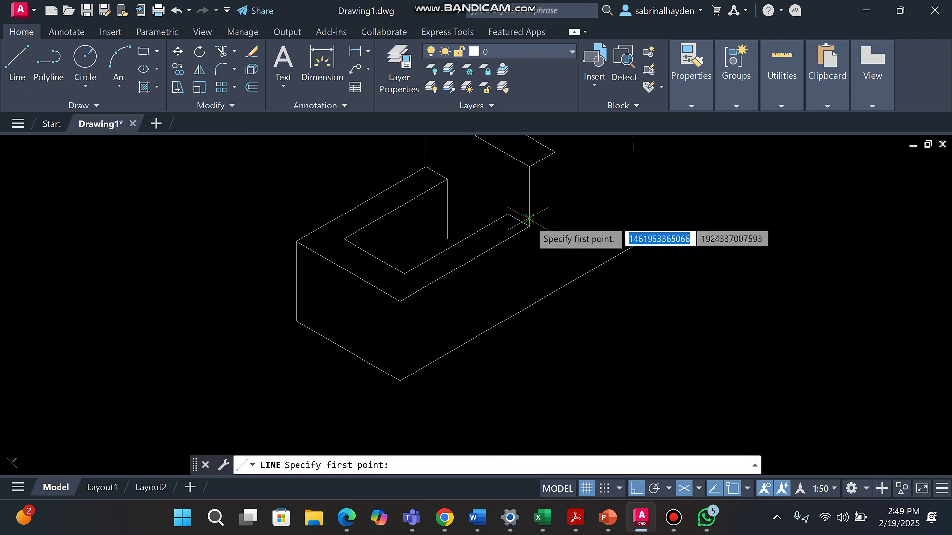
scroll(448, 225, "up", 2)
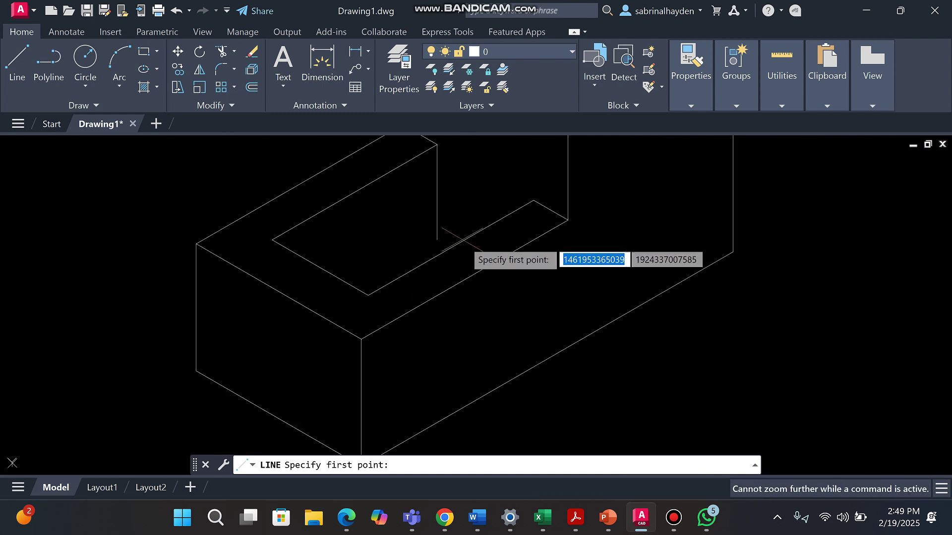
left_click(437, 240)
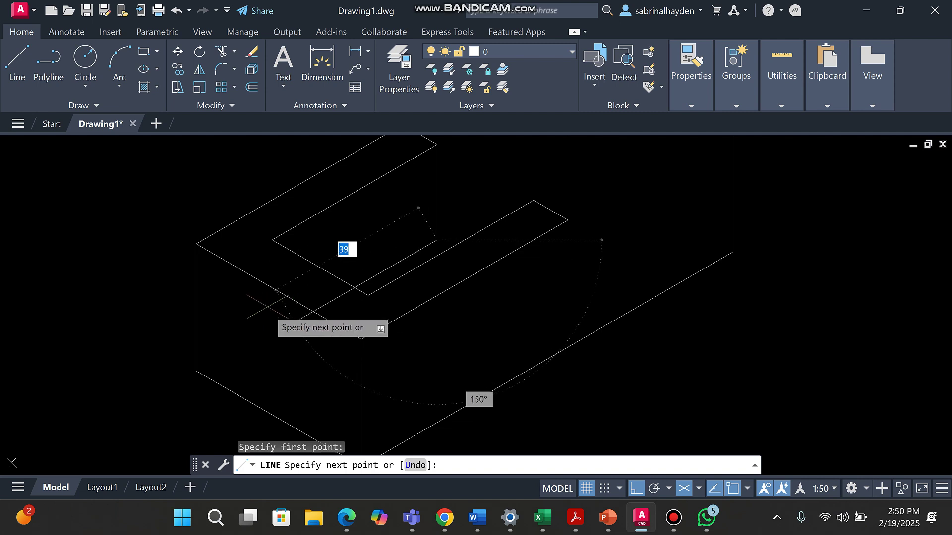
left_click(177, 337)
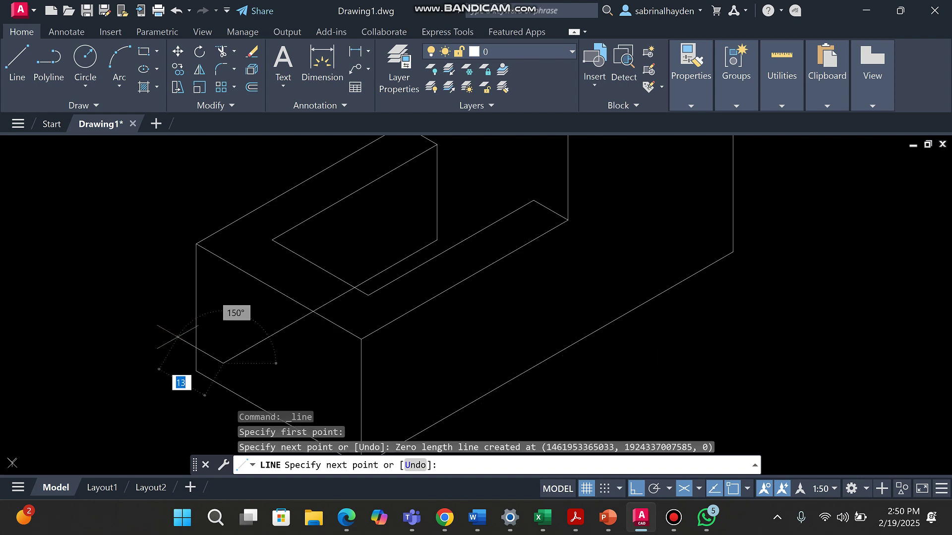
key("Escape")
key("Escape")
key("Escape")
key("Escape")
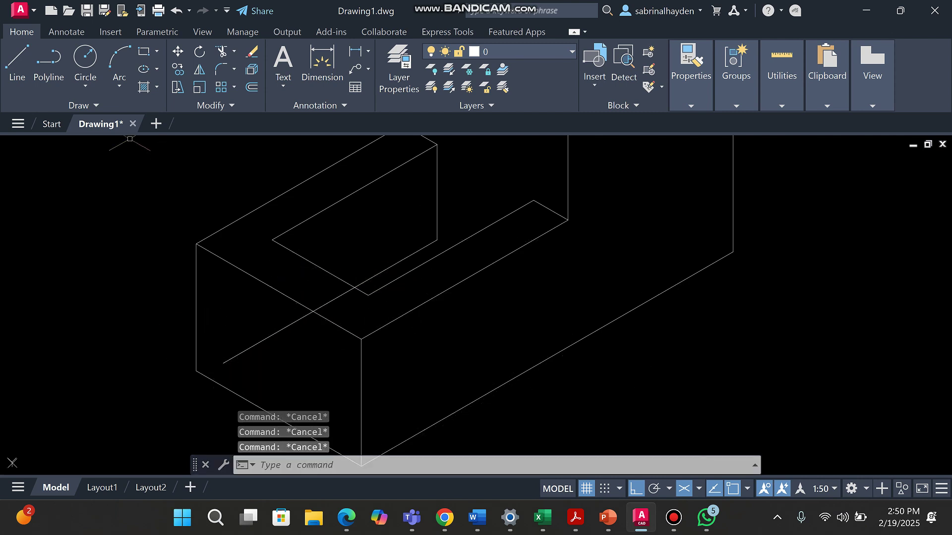
- Draw a line from the lower end of the opening's vertical edge, parallel to the block's width and across the near rim
left_click(16, 62)
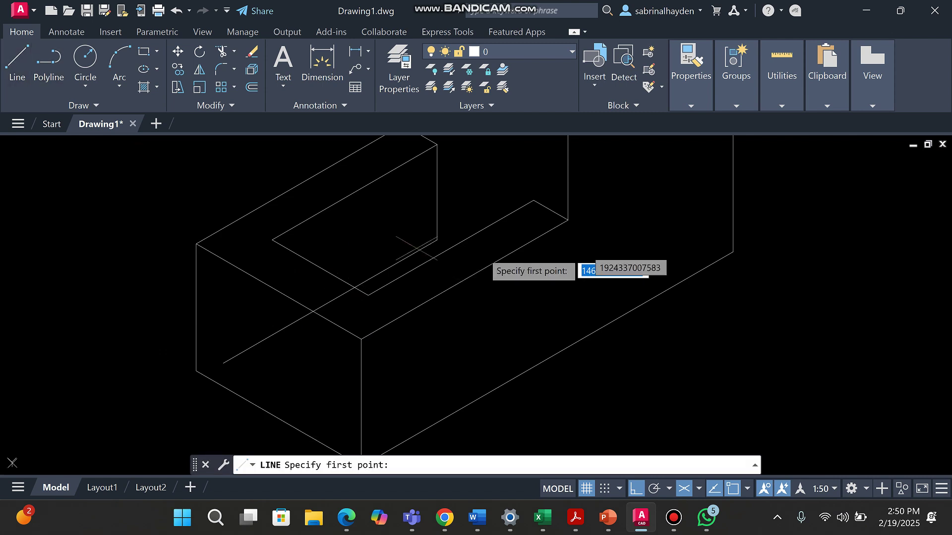
left_click(436, 240)
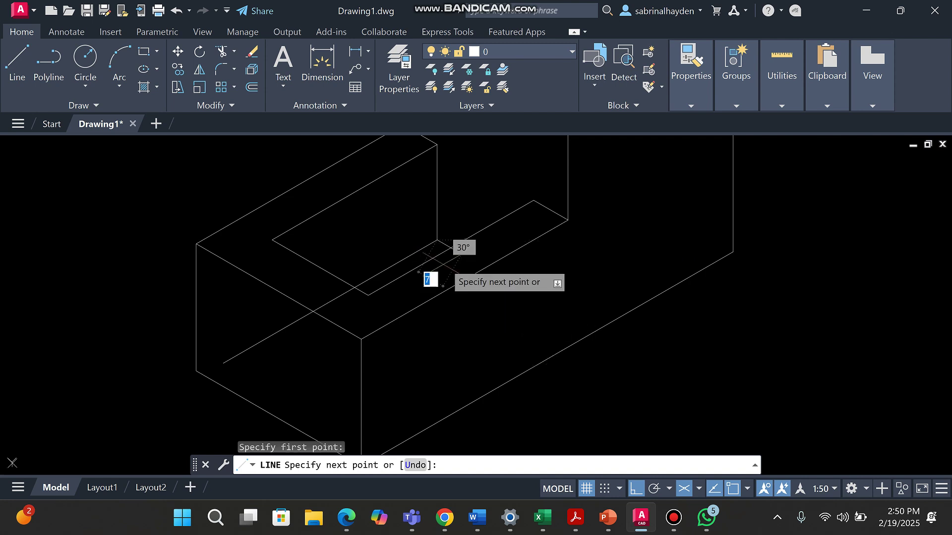
left_click(548, 345)
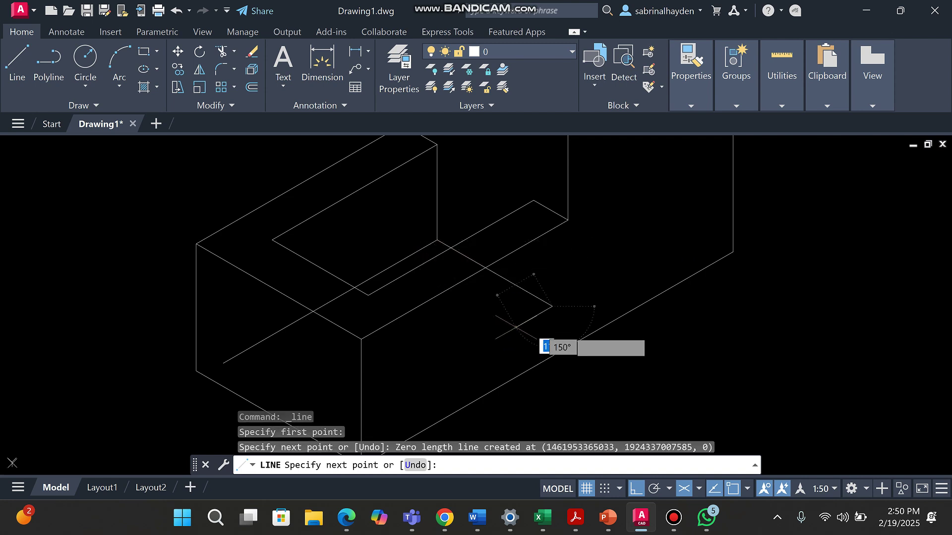
key("Escape")
key("Escape")
key("Escape")
- Trim the parts of the two new floor lines that cross the near rim and the front rim
scroll(492, 273, "down", 4)
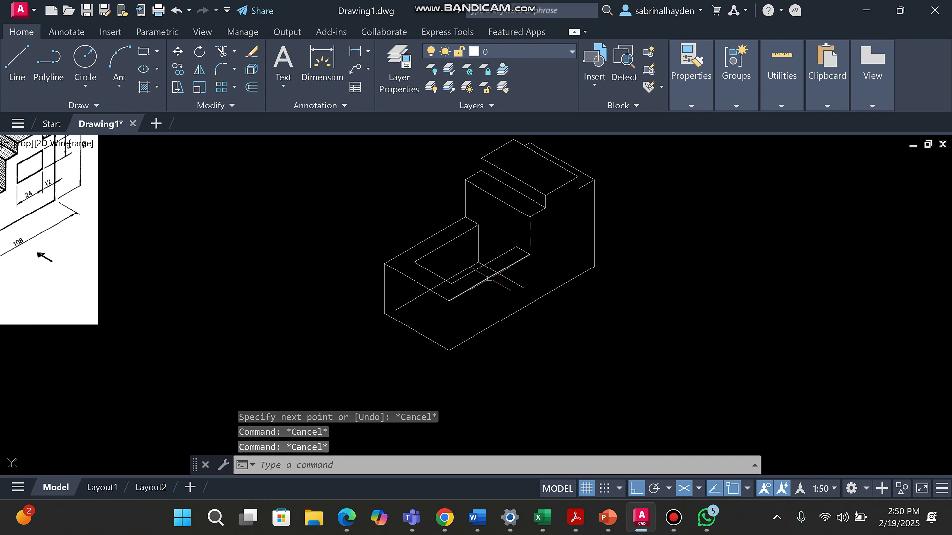
scroll(489, 279, "up", 6)
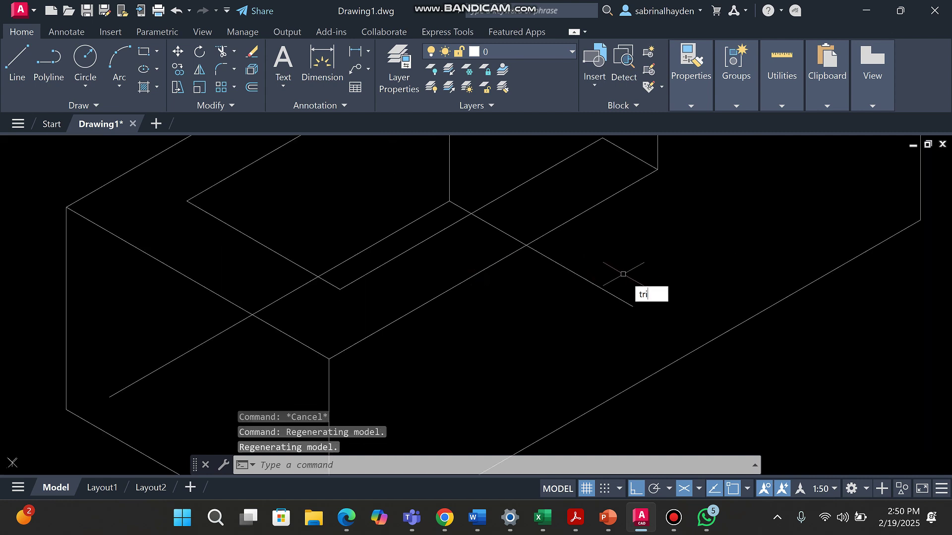
key("Return")
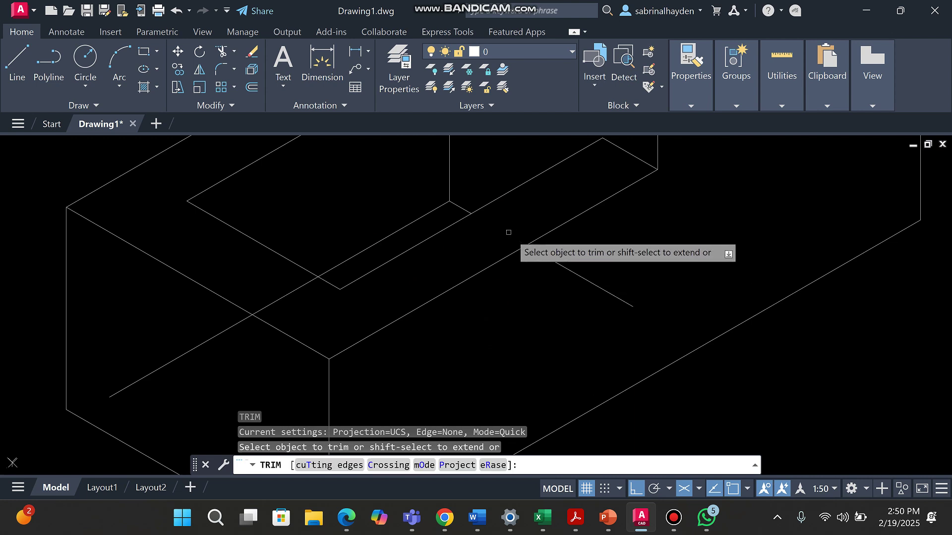
left_click(285, 295)
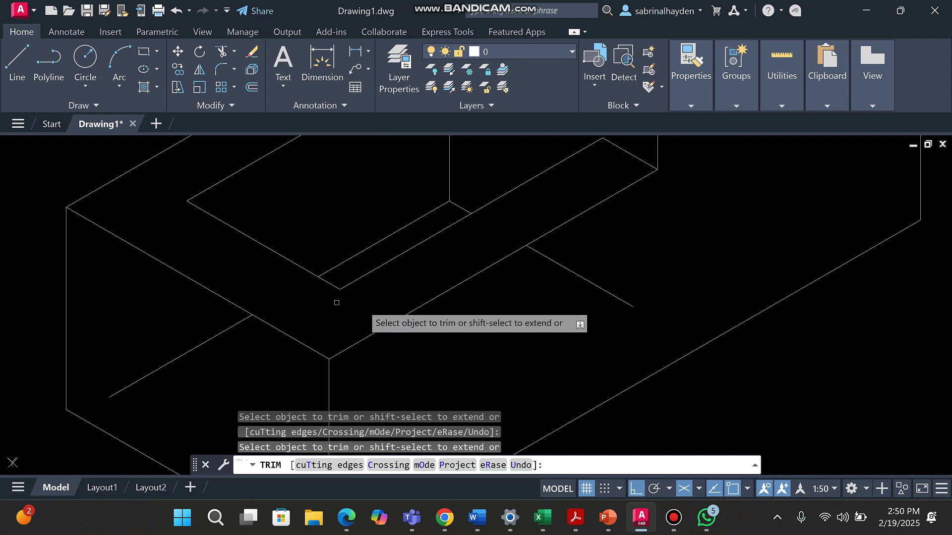
scroll(508, 261, "down", 5)
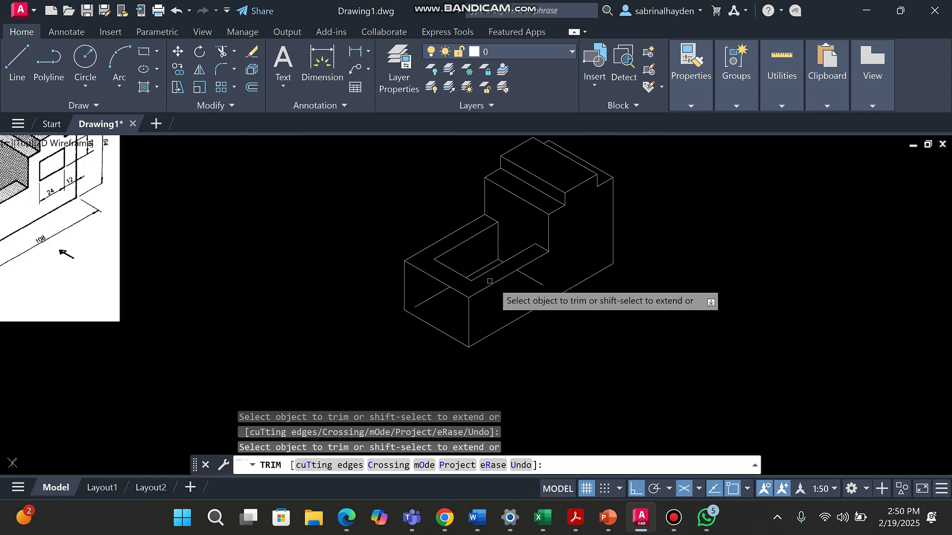
key("Escape")
key("Escape")
key("Escape")
- Delete the two leftover line pieces on the block's long side face and front end face
scroll(619, 298, "down", 3)
scroll(603, 298, "up", 5)
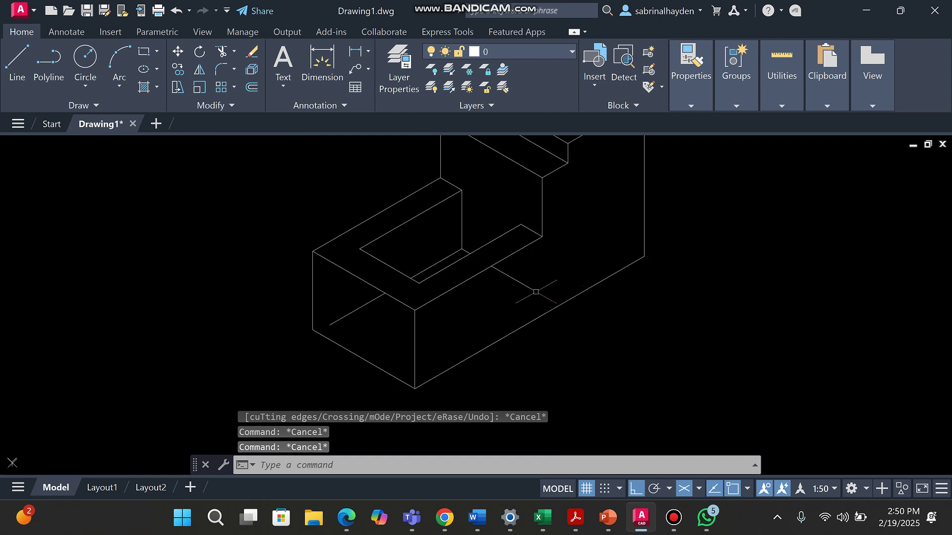
left_click(536, 292)
left_click(520, 283)
left_click(524, 273)
left_click(491, 287)
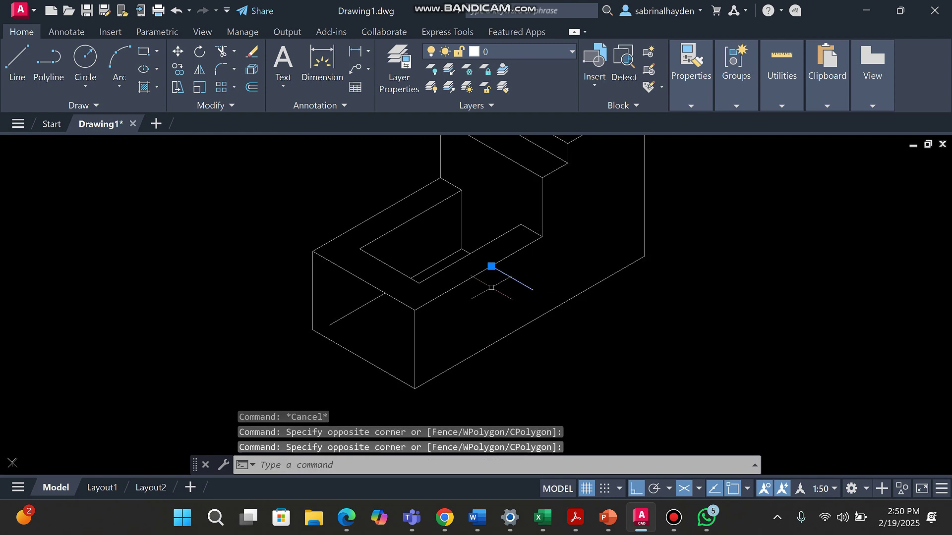
left_click(374, 315)
left_click(358, 300)
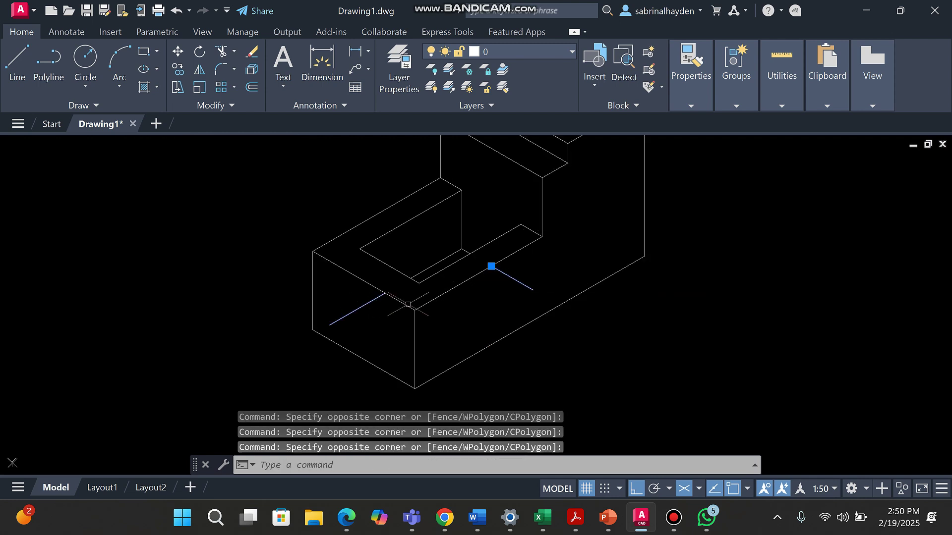
key("Delete")
- Compare the box opening's floor edges on the reference image with those in the drawing
scroll(457, 300, "down", 6)
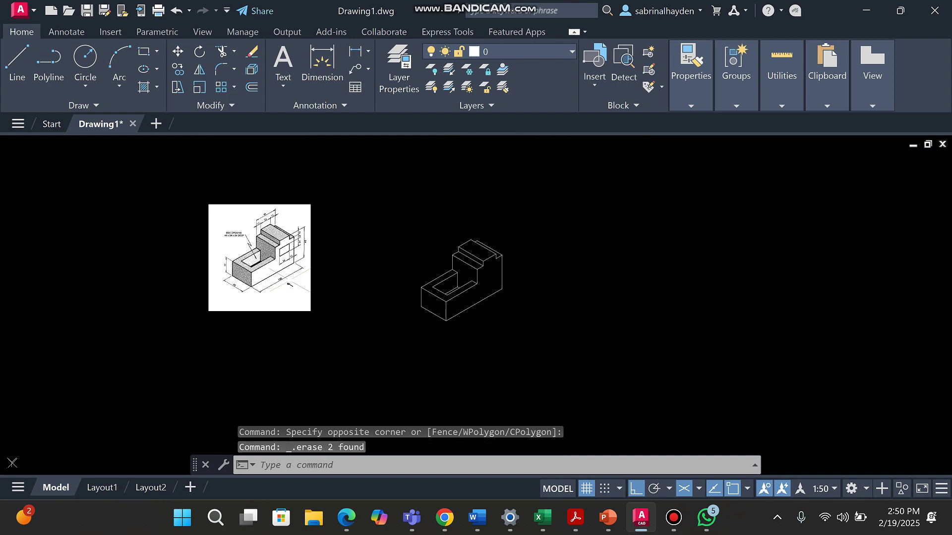
scroll(248, 256, "up", 8)
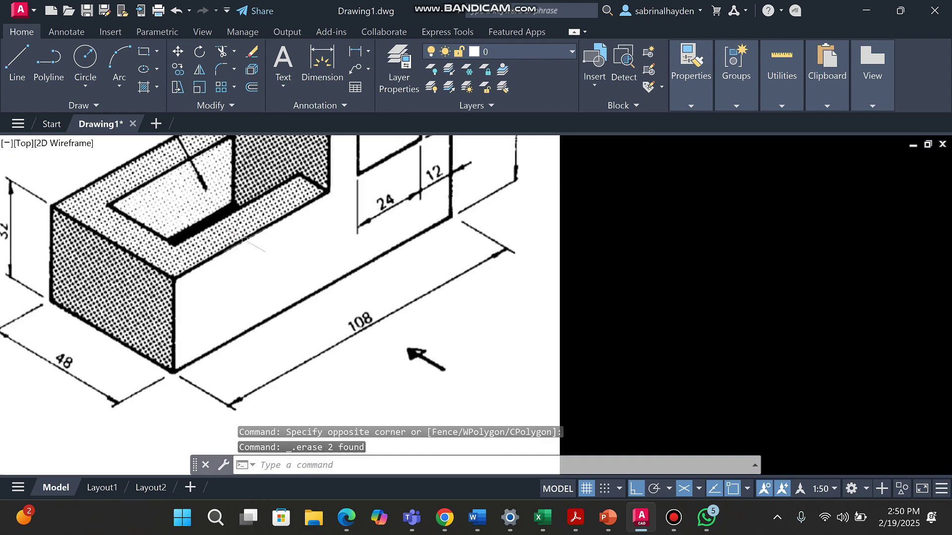
left_click(322, 216)
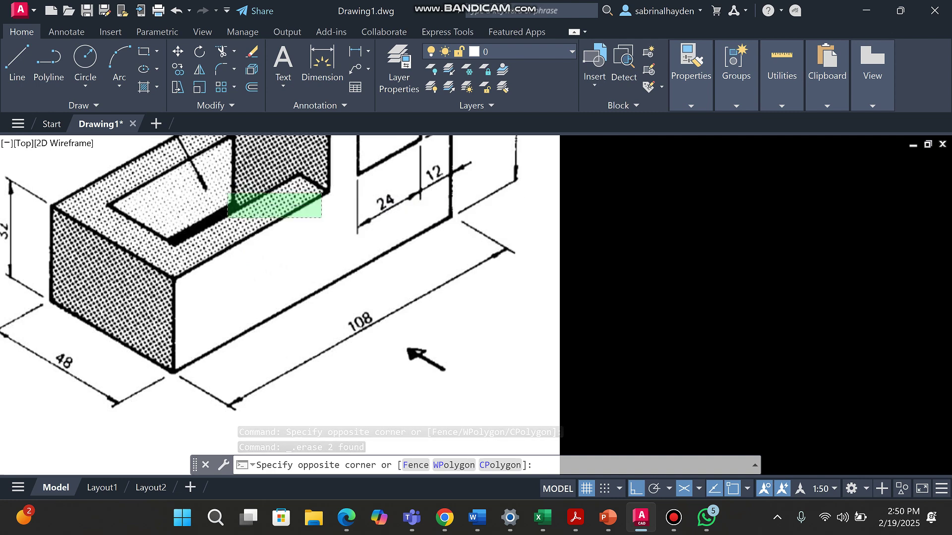
left_click(230, 197)
left_click(226, 193)
left_click(204, 231)
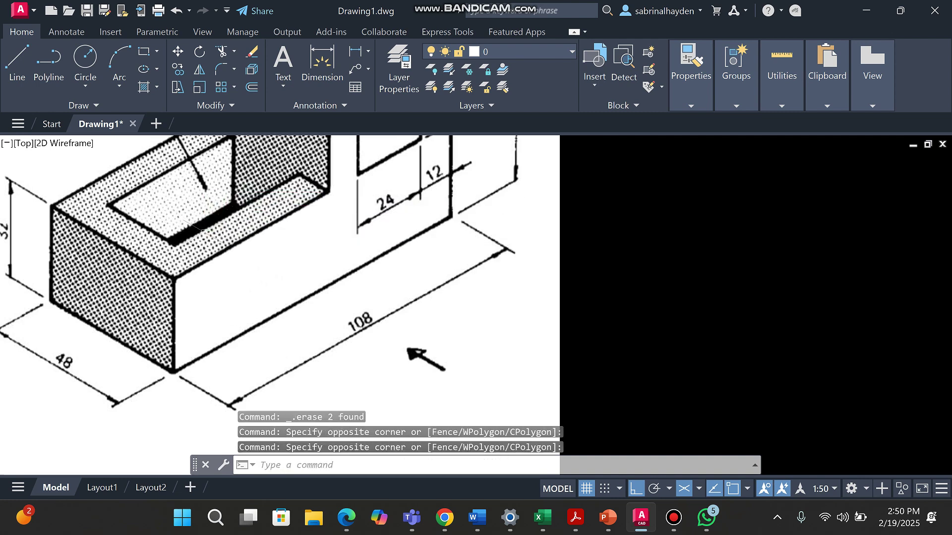
scroll(204, 231, "down", 10)
scroll(545, 258, "up", 10)
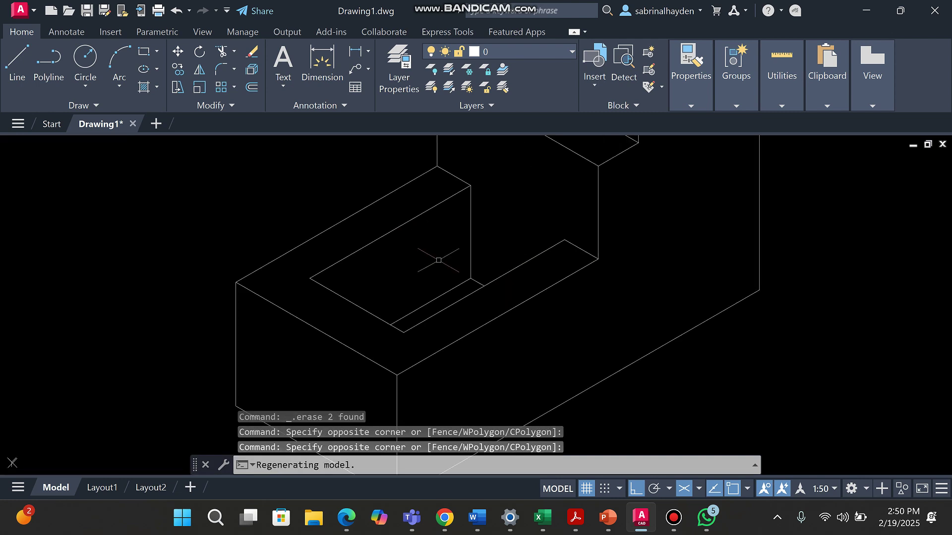
left_click(446, 308)
scroll(426, 298, "down", 3)
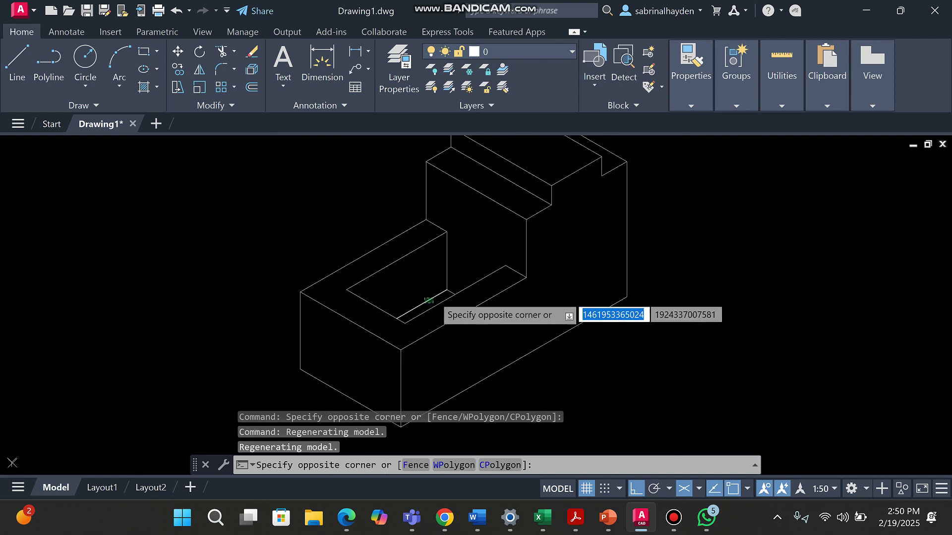
key("Escape")
key("Escape")
key("Escape")
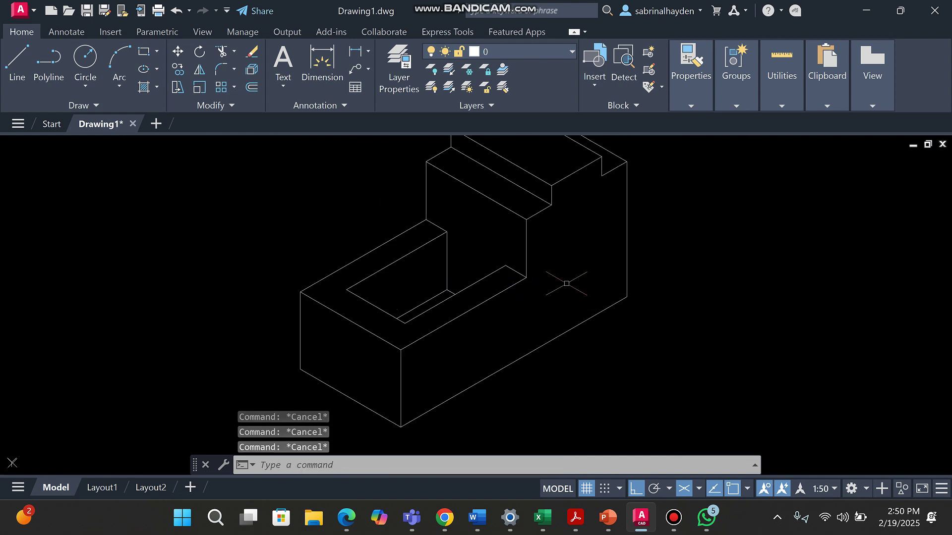
- Examine the rectangular opening on the block's side face and its size and position dimensions on the reference image
scroll(566, 284, "down", 4)
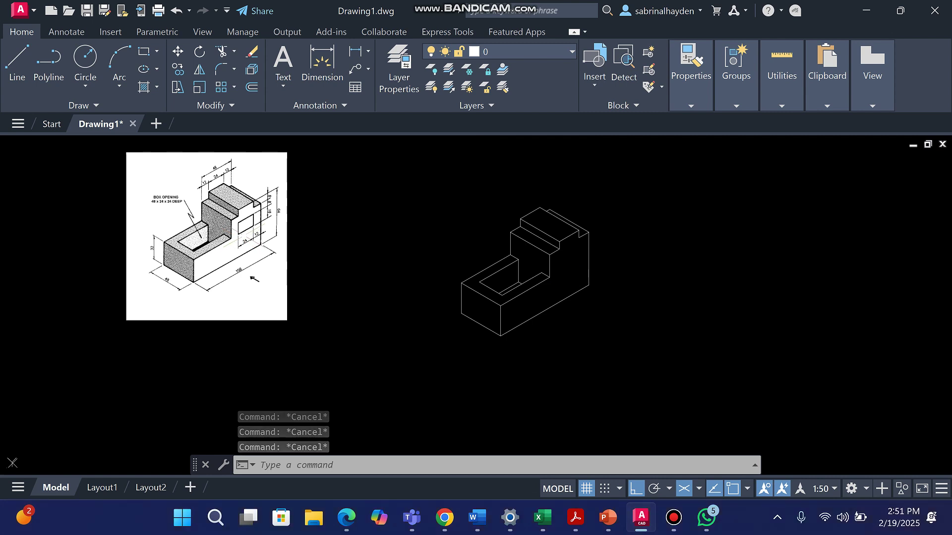
scroll(241, 235, "up", 3)
scroll(283, 196, "up", 2)
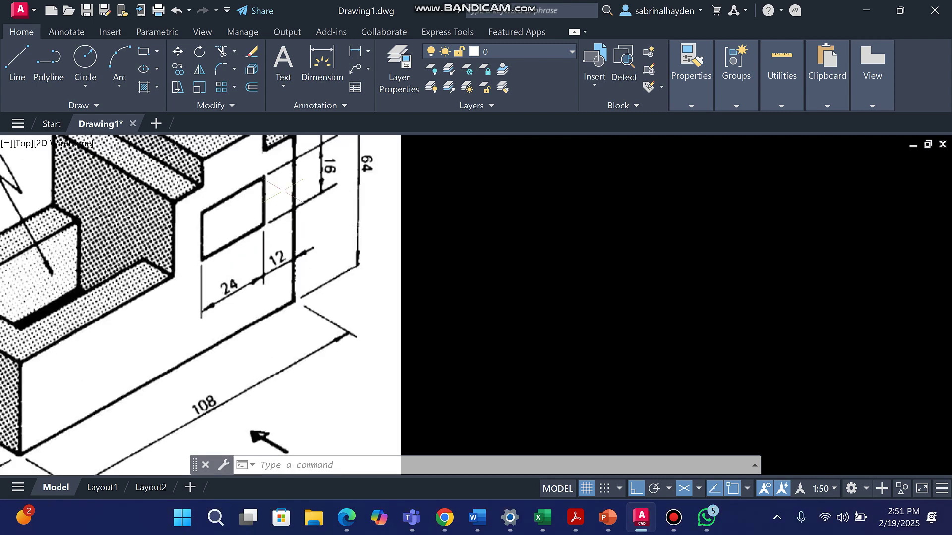
scroll(245, 203, "up", 3)
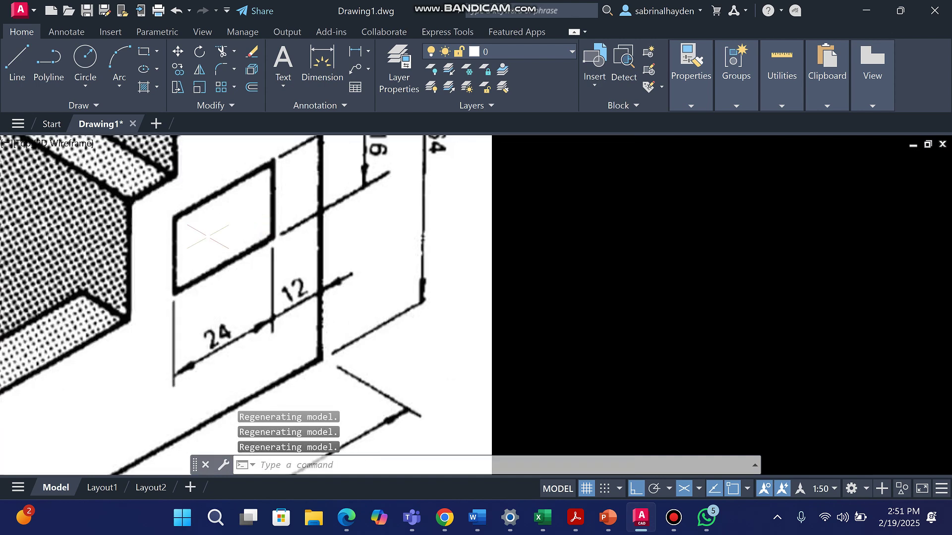
scroll(260, 240, "down", 5)
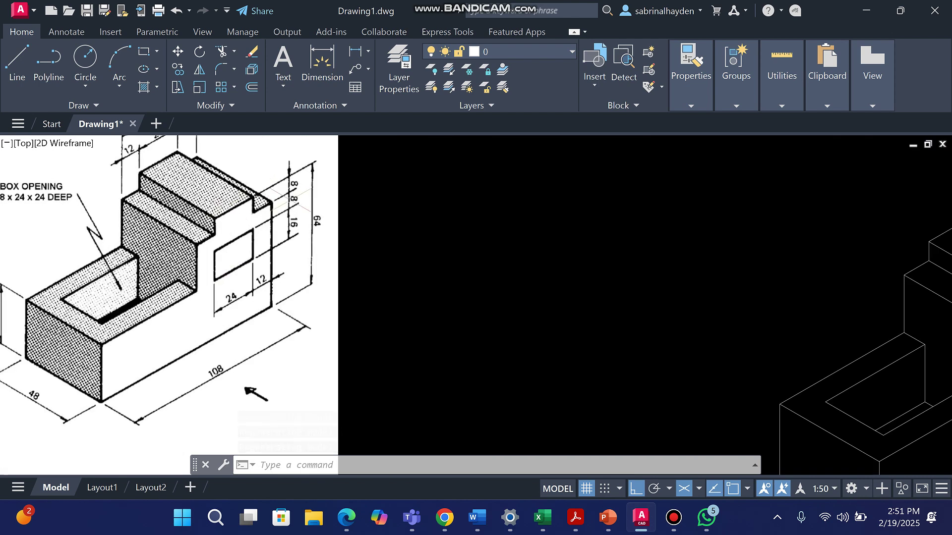
scroll(286, 201, "up", 4)
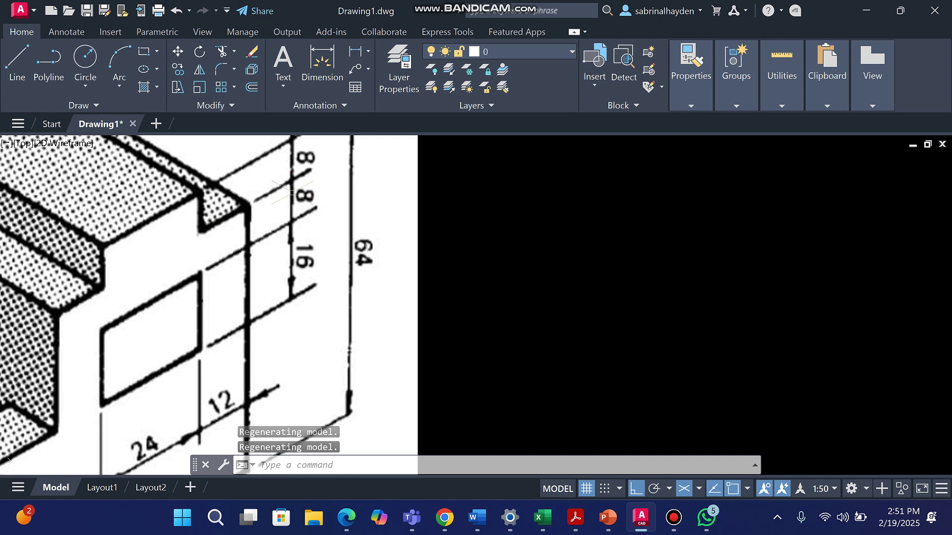
left_click(124, 214)
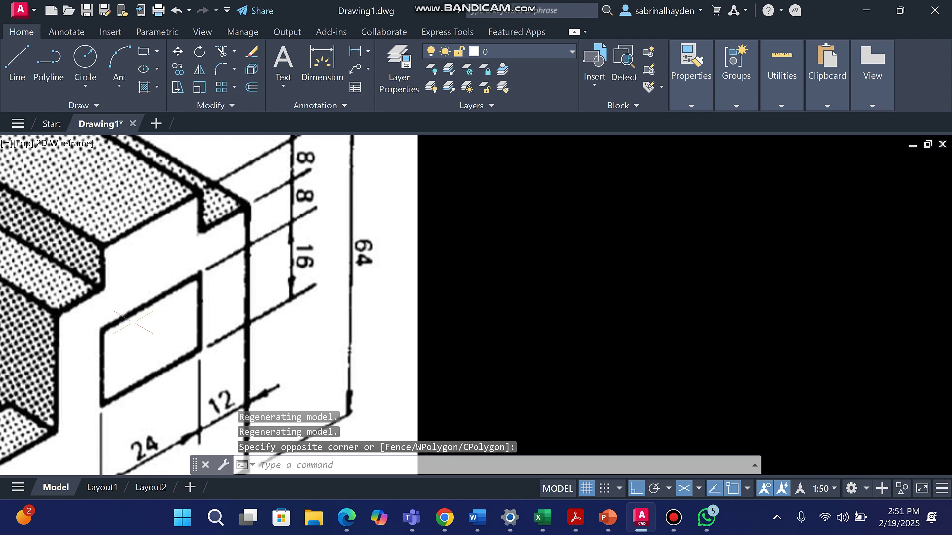
scroll(283, 233, "down", 4)
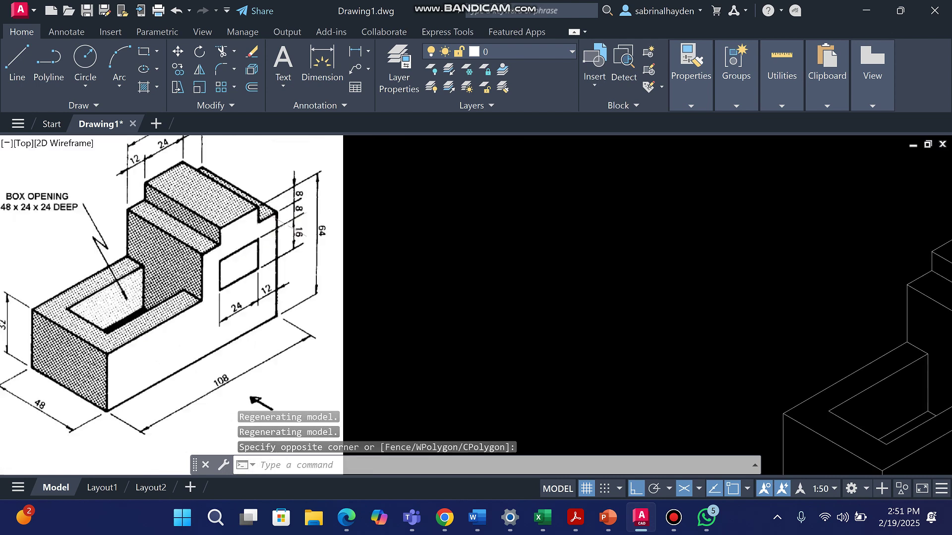
scroll(273, 250, "down", 3)
scroll(706, 276, "up", 3)
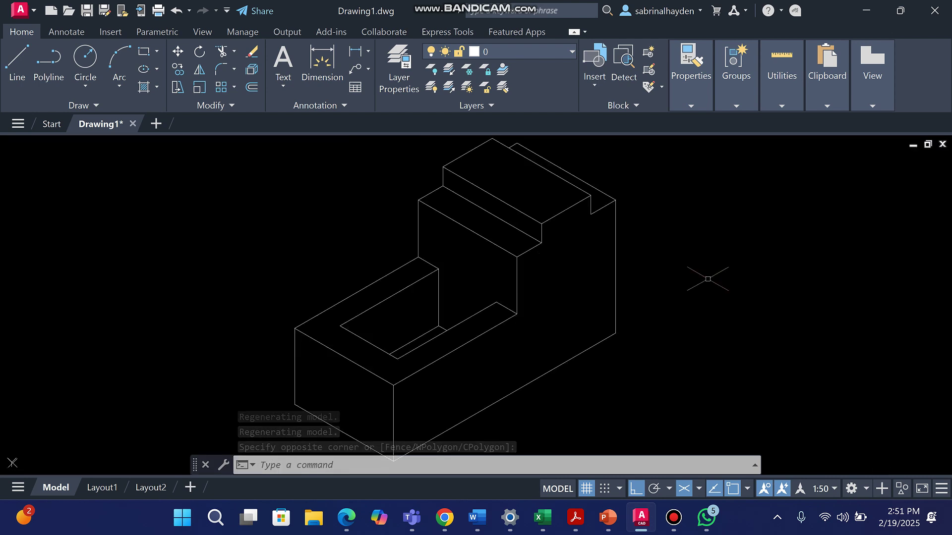
scroll(608, 195, "down", 3)
scroll(272, 220, "up", 6)
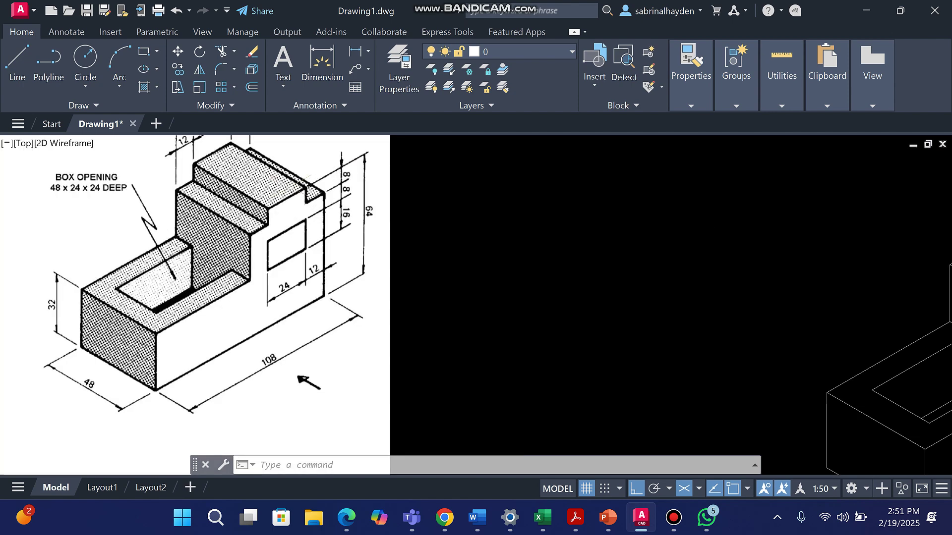
scroll(273, 221, "down", 2)
scroll(309, 163, "up", 4)
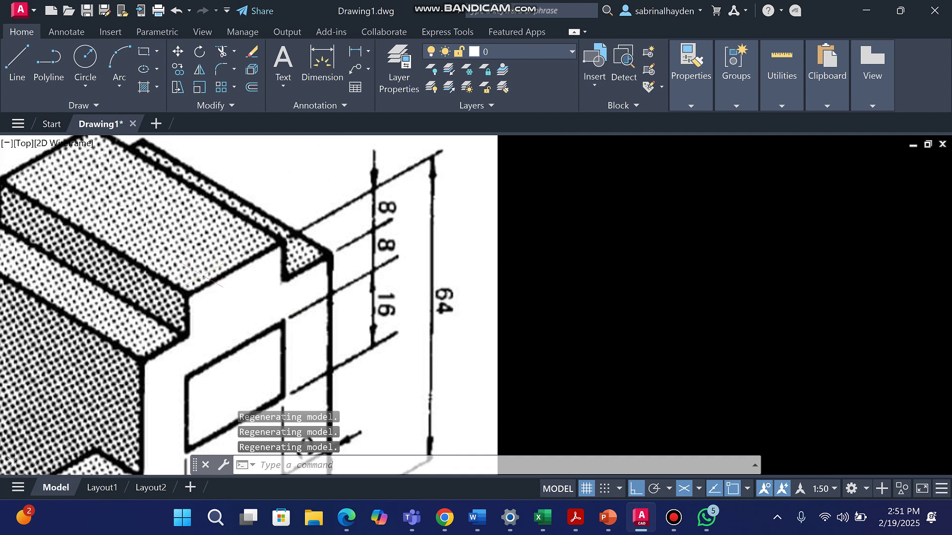
- Check on the reference image how far the side-face opening sits below the edge of the block's raised top
left_click(292, 252)
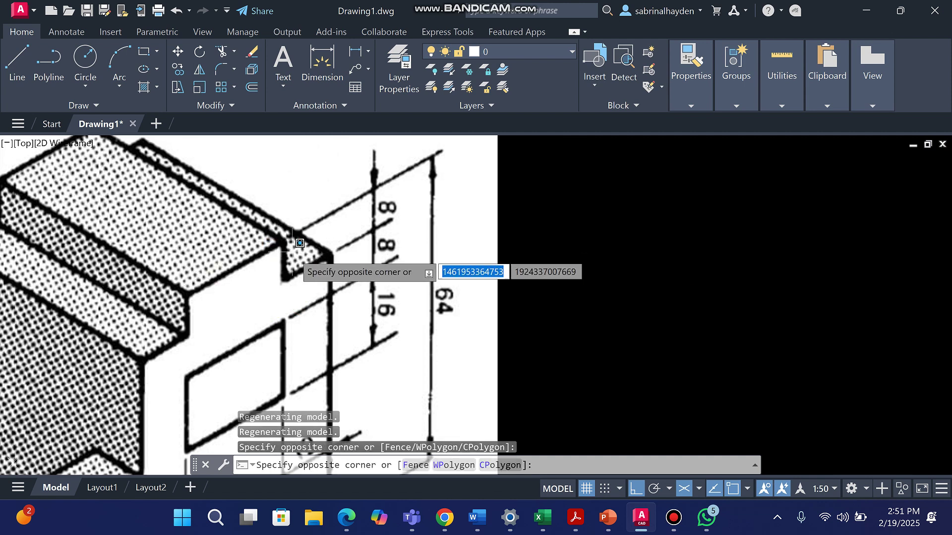
left_click(254, 263)
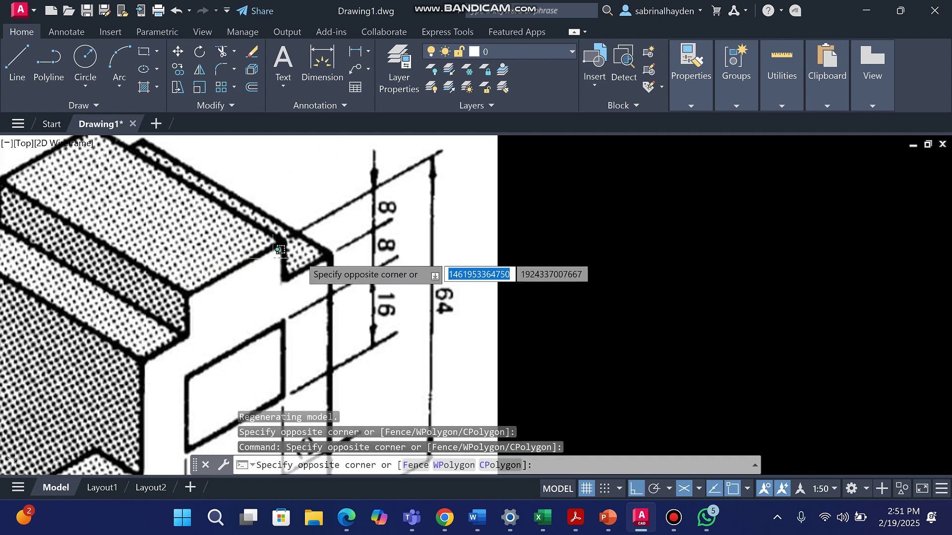
left_click(257, 263)
left_click(260, 258)
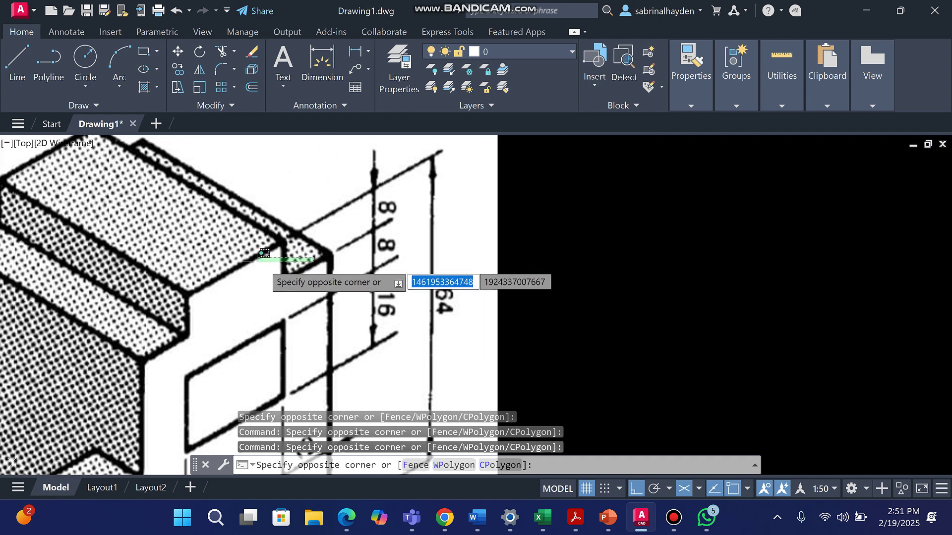
left_click(292, 252)
left_click(293, 252)
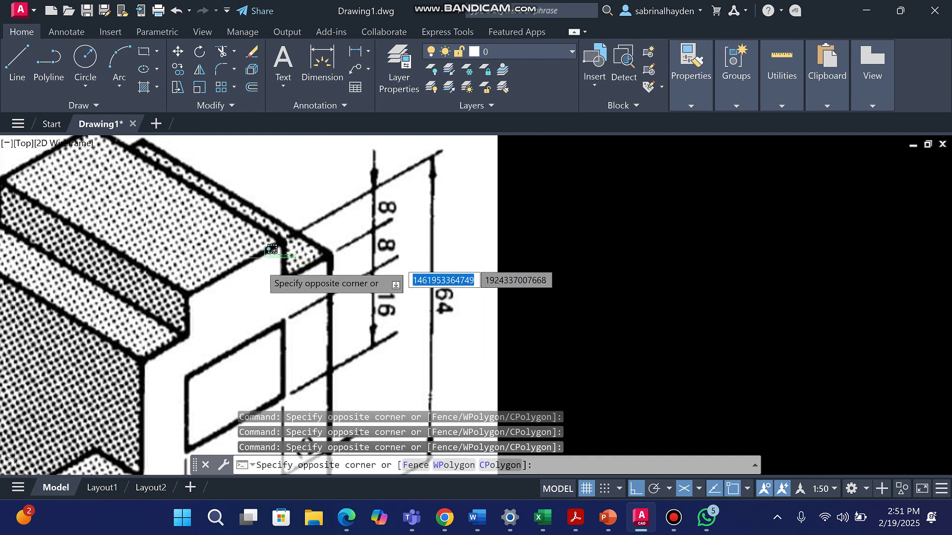
left_click(253, 288)
left_click(295, 313)
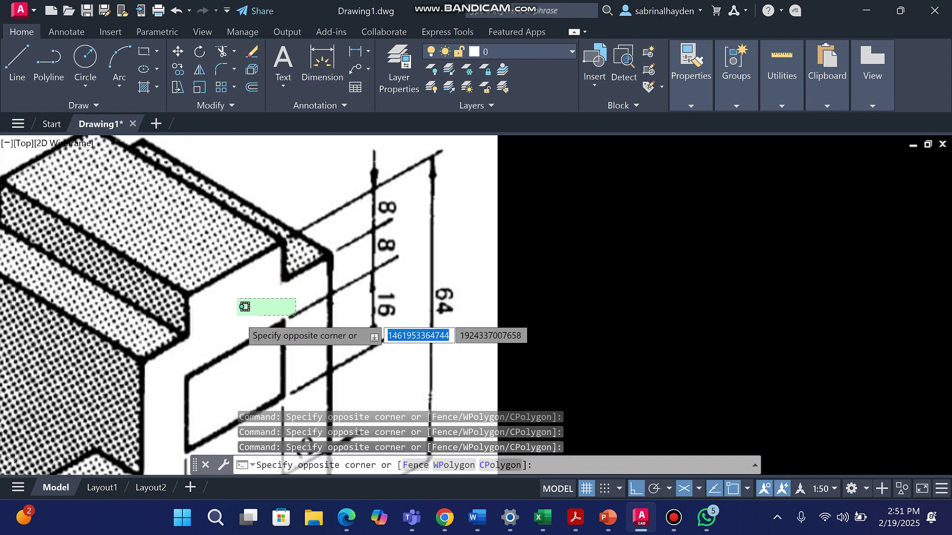
left_click(279, 286)
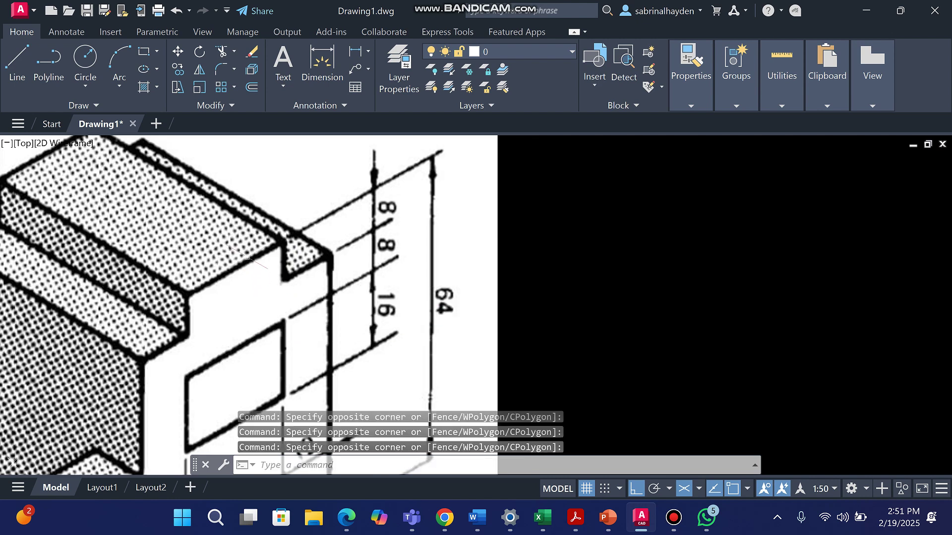
left_click(227, 354)
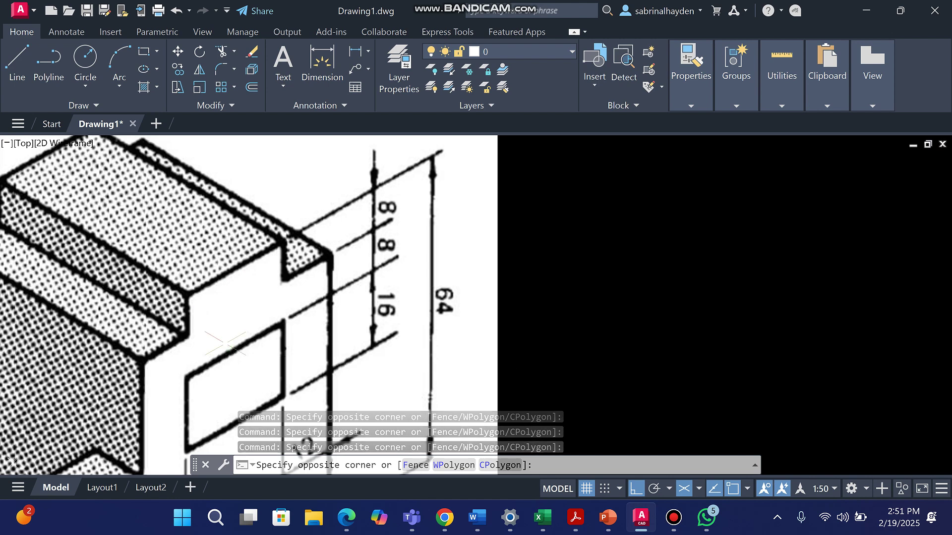
left_click(216, 291)
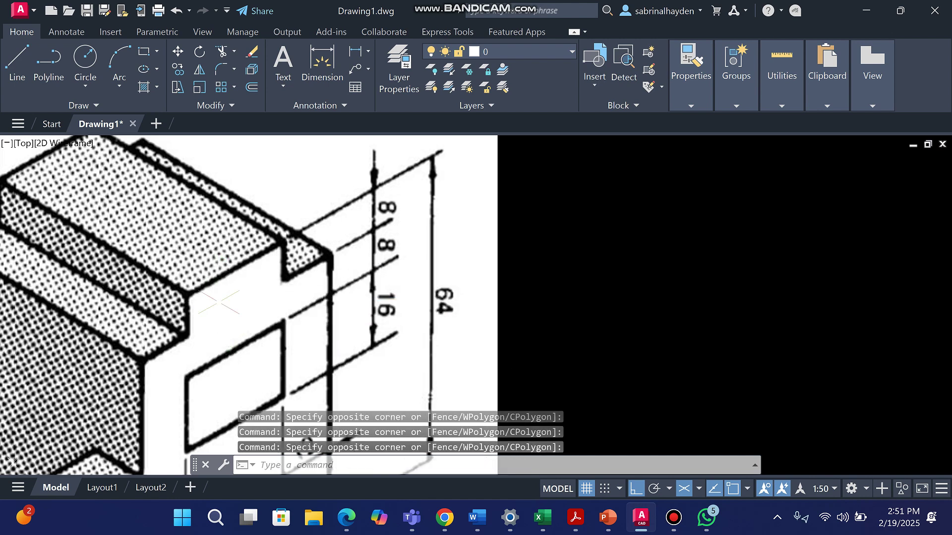
- Copy the raised top's edge on the side face 16 mm straight down in the right isoplane as the opening's upper edge
scroll(218, 287, "down", 2)
scroll(190, 250, "down", 3)
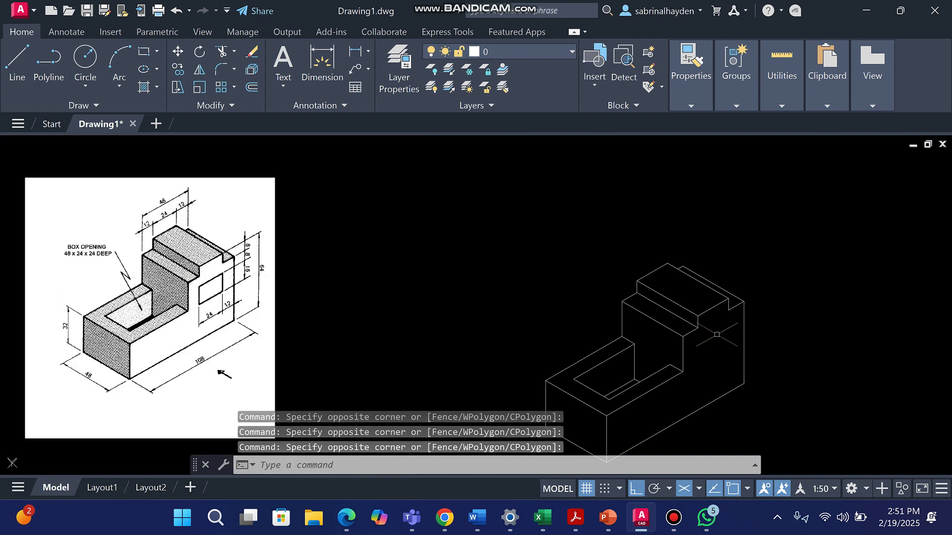
scroll(560, 298, "down", 1)
scroll(684, 297, "up", 4)
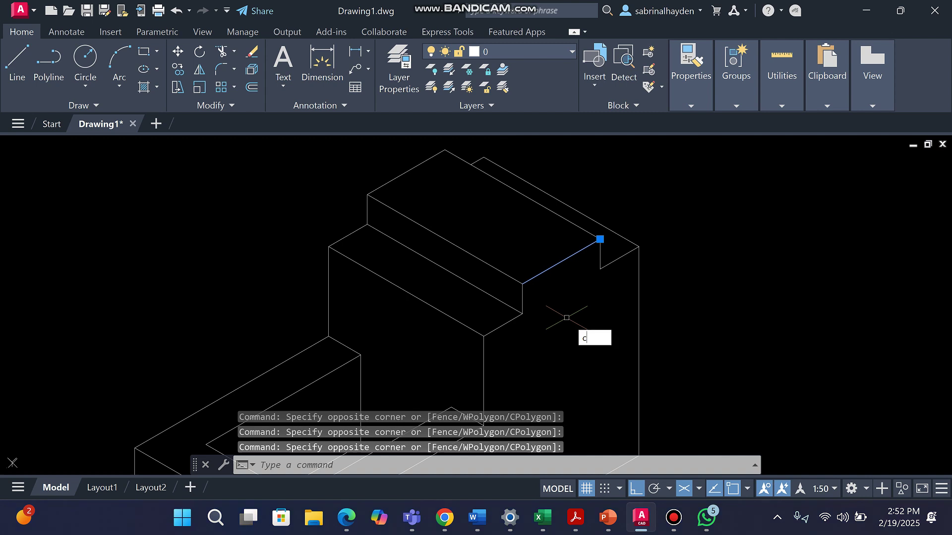
key("Return")
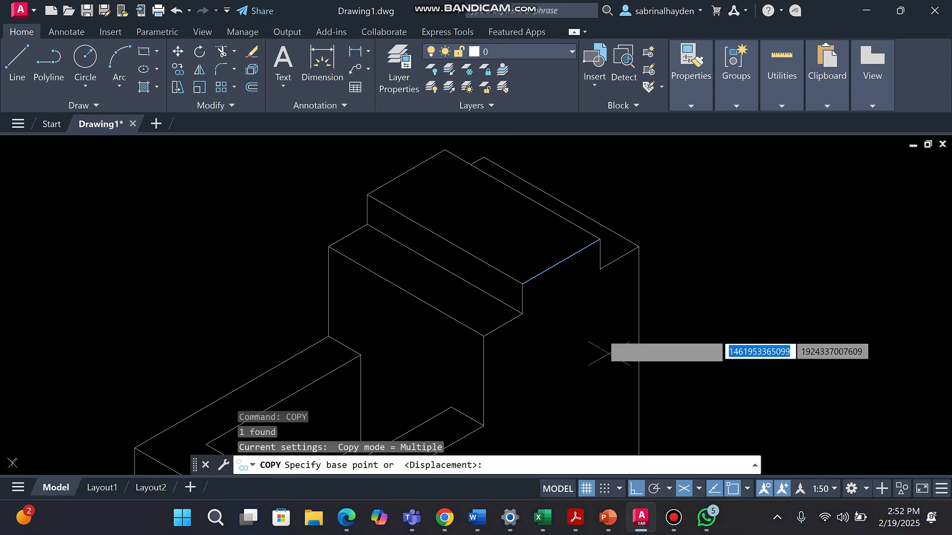
left_click(565, 257)
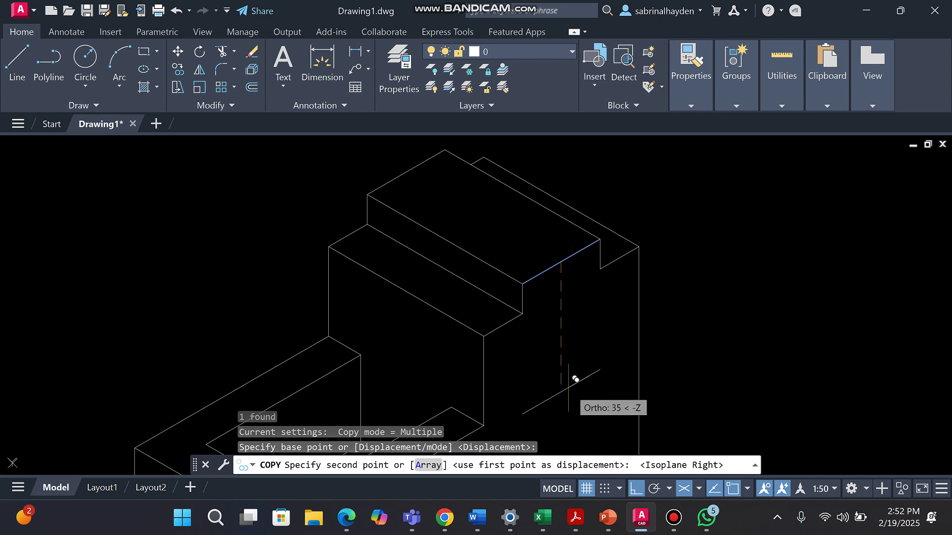
type("1")
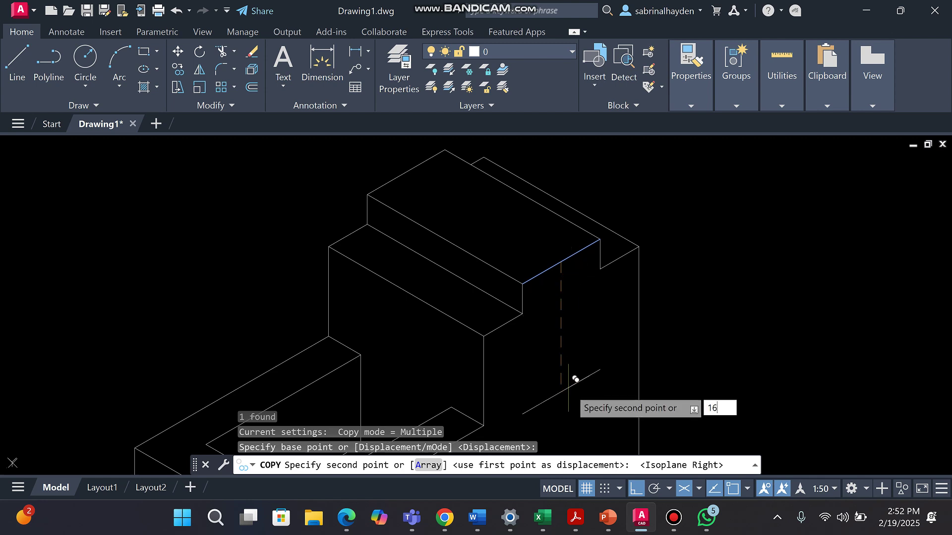
type("6")
key("Return")
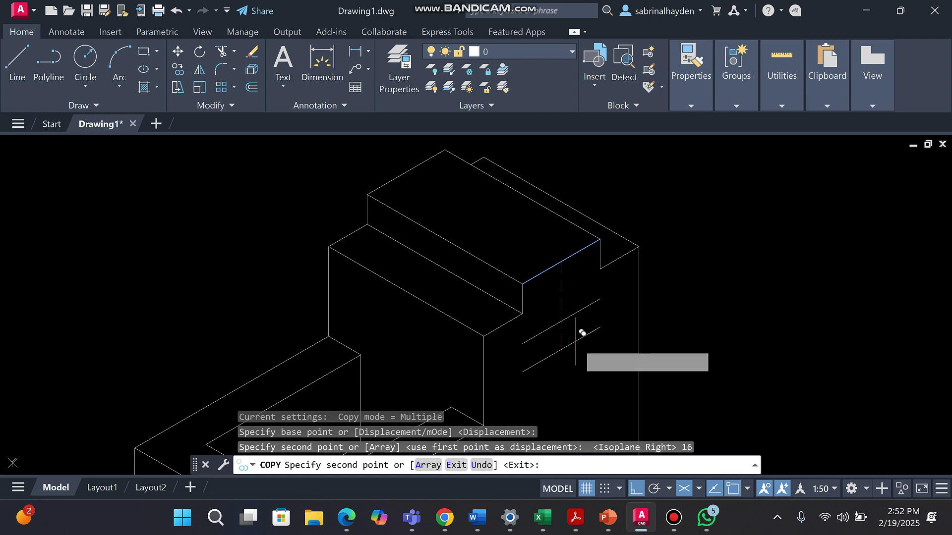
key("Escape")
key("Escape")
key("Escape")
key("Escape")
- Compare the copied edge with the upper edge and height of the side-face opening on the reference image
scroll(582, 317, "down", 3)
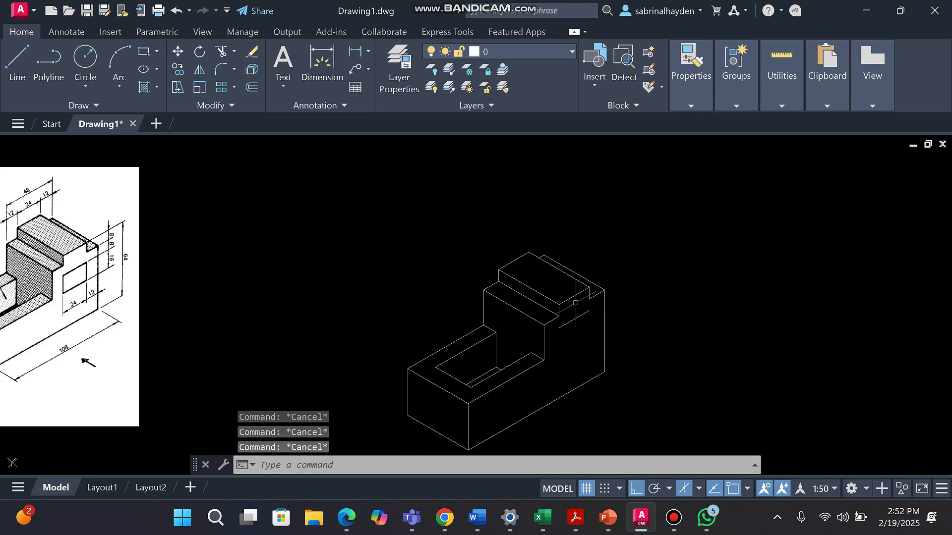
scroll(582, 270, "down", 2)
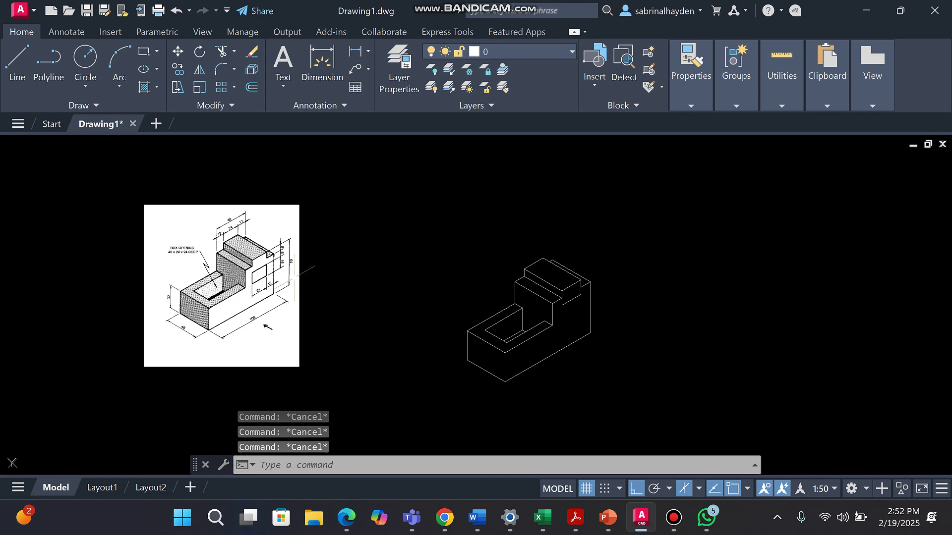
scroll(295, 278, "up", 4)
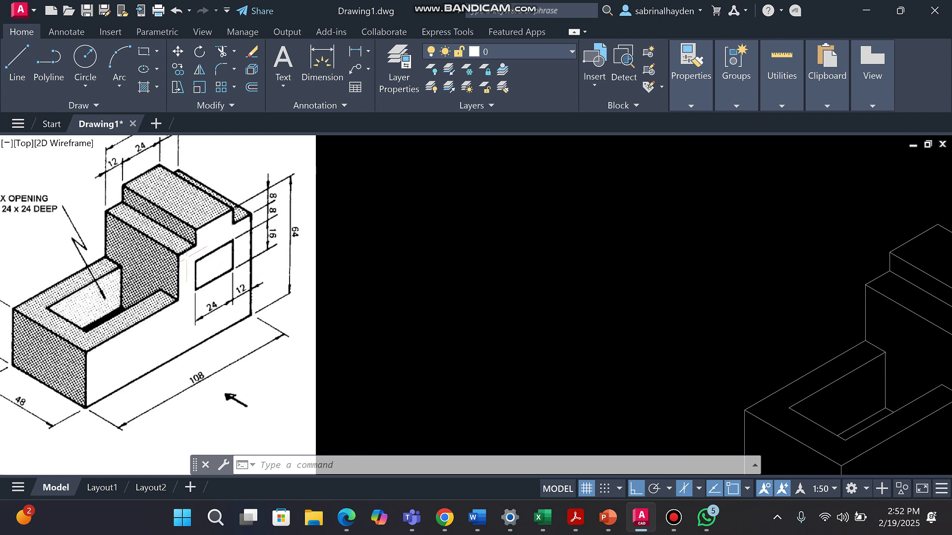
left_click(201, 200)
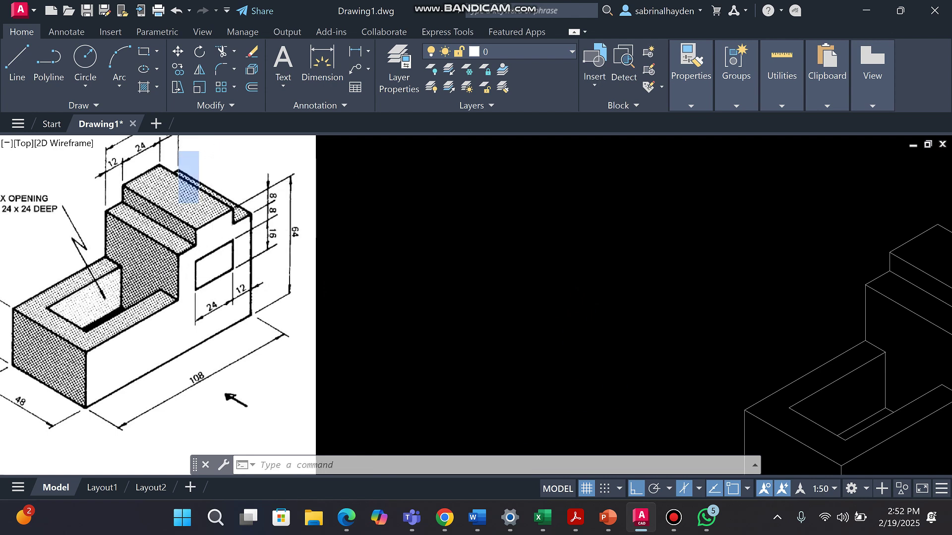
left_click(214, 223)
left_click(211, 197)
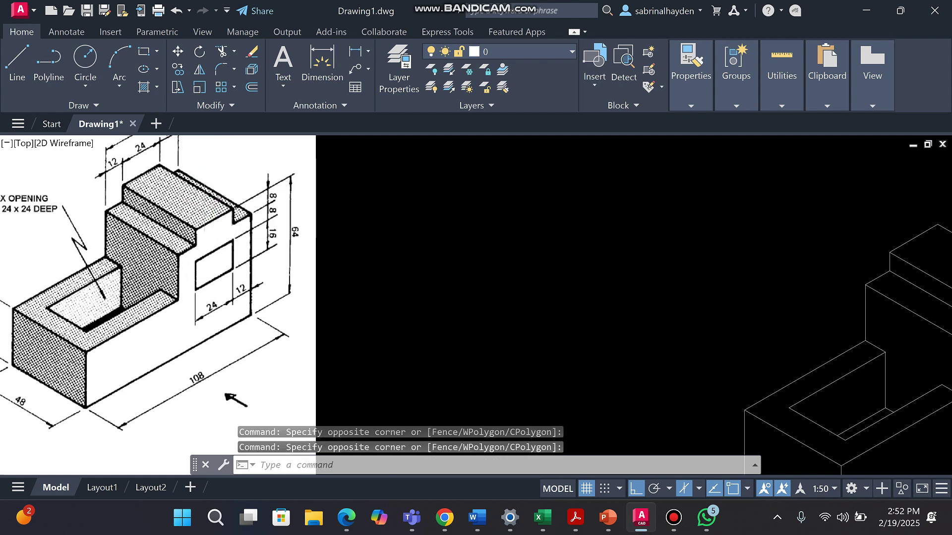
left_click(201, 238)
left_click(204, 263)
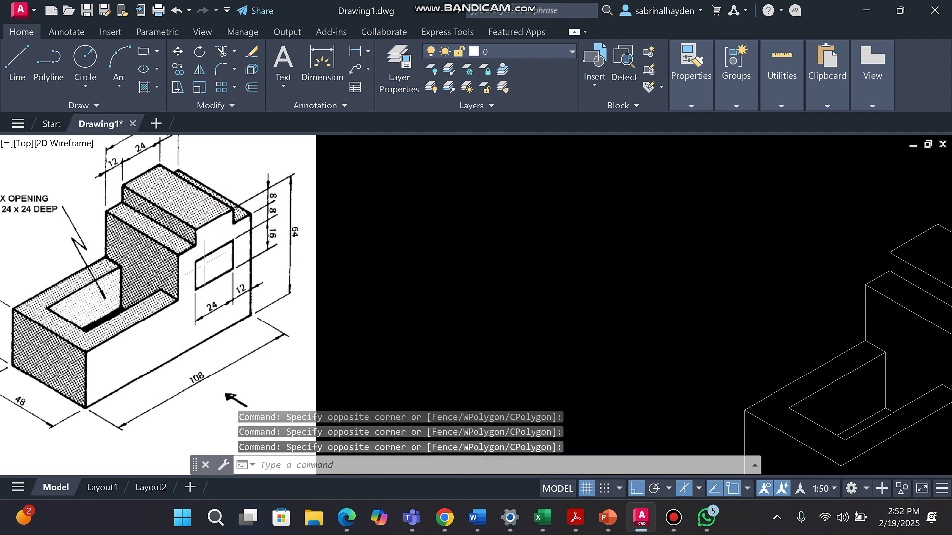
- Draw a 16 mm vertical line down from the upper-right end of the copied edge on the side face
scroll(213, 260, "down", 6)
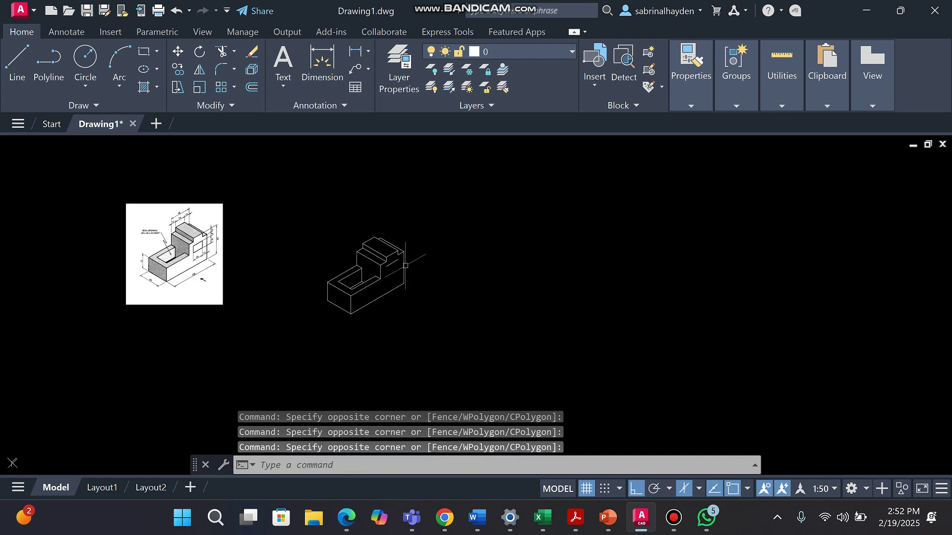
scroll(396, 282, "up", 5)
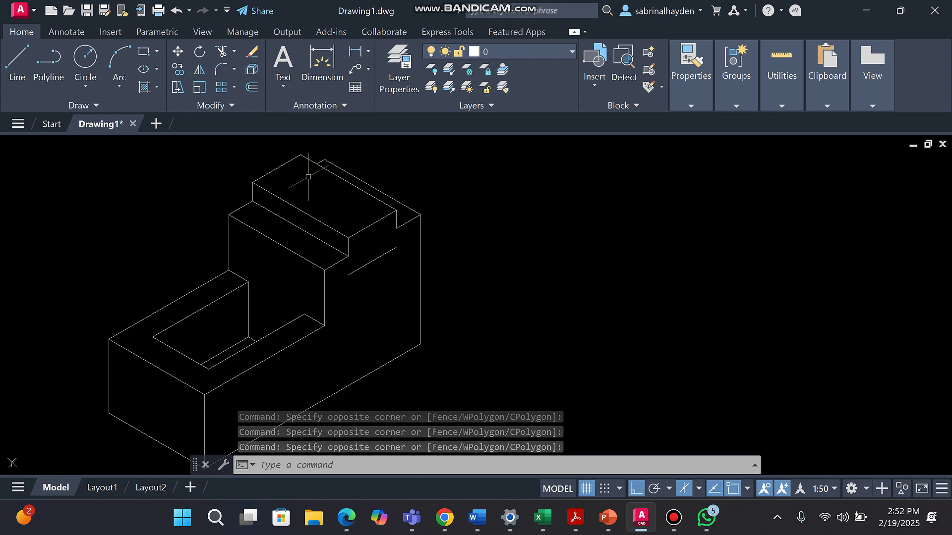
left_click(16, 64)
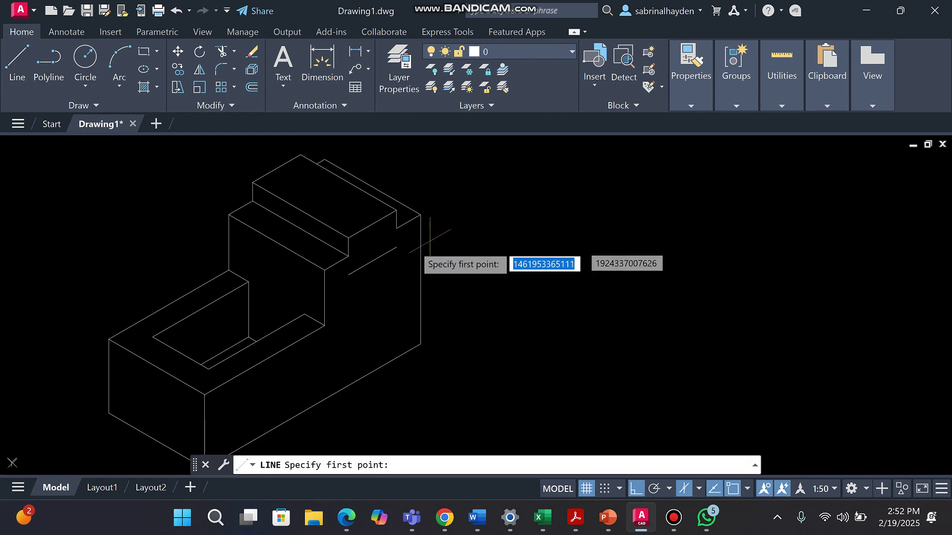
left_click(396, 247)
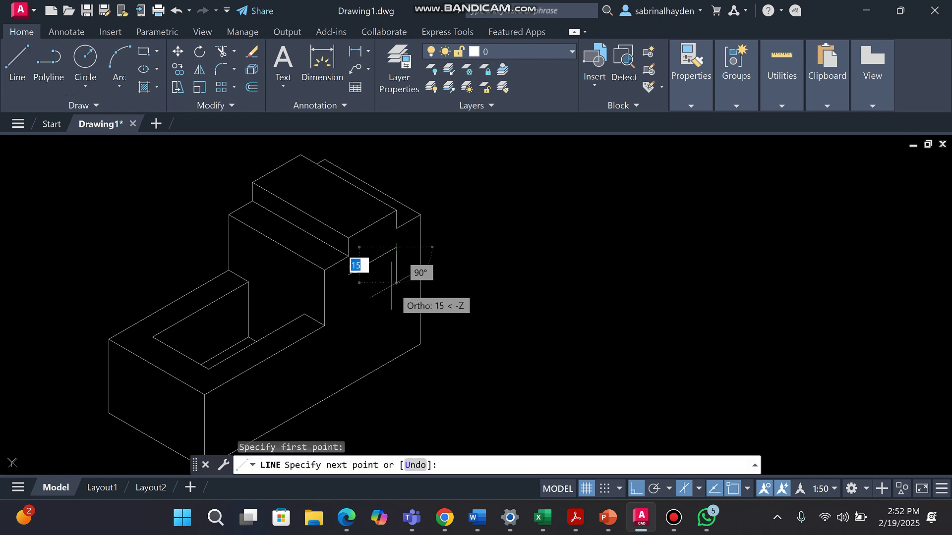
type("16")
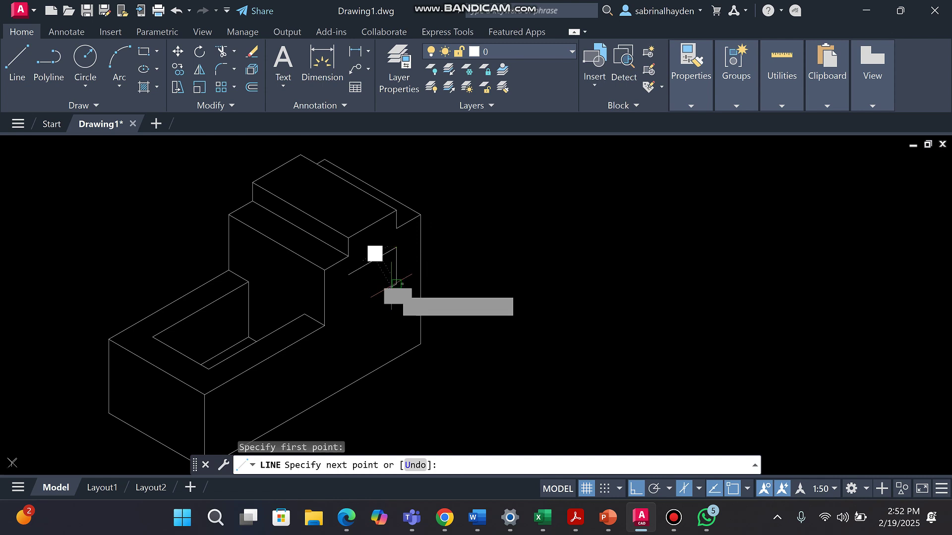
key("Return")
key("Escape")
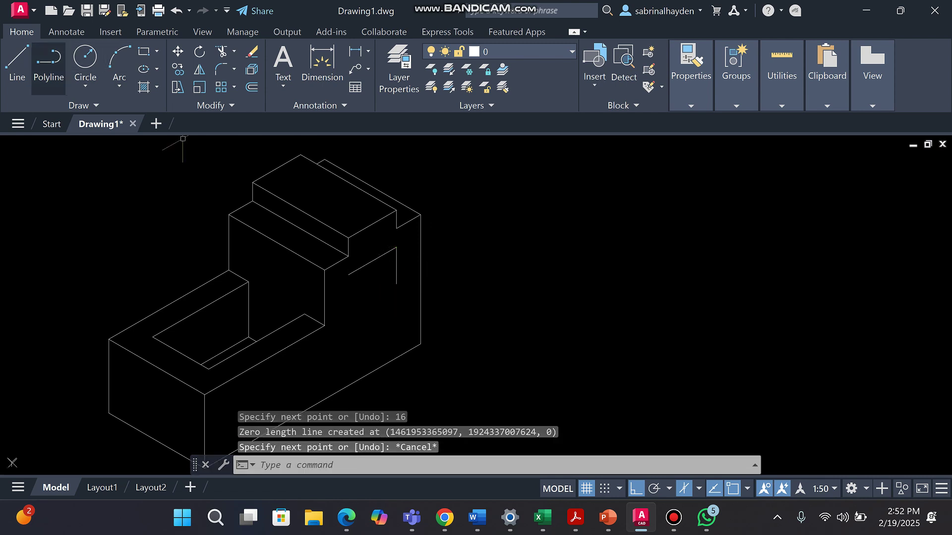
- Draw a 16 mm vertical line down from the copied edge's other end and close the opening's outline along its lower edge
left_click(17, 65)
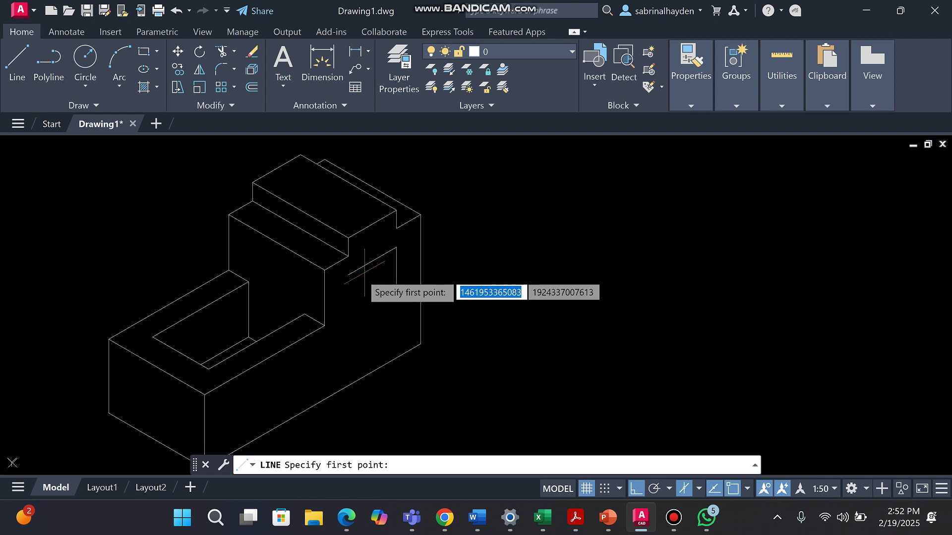
left_click(349, 275)
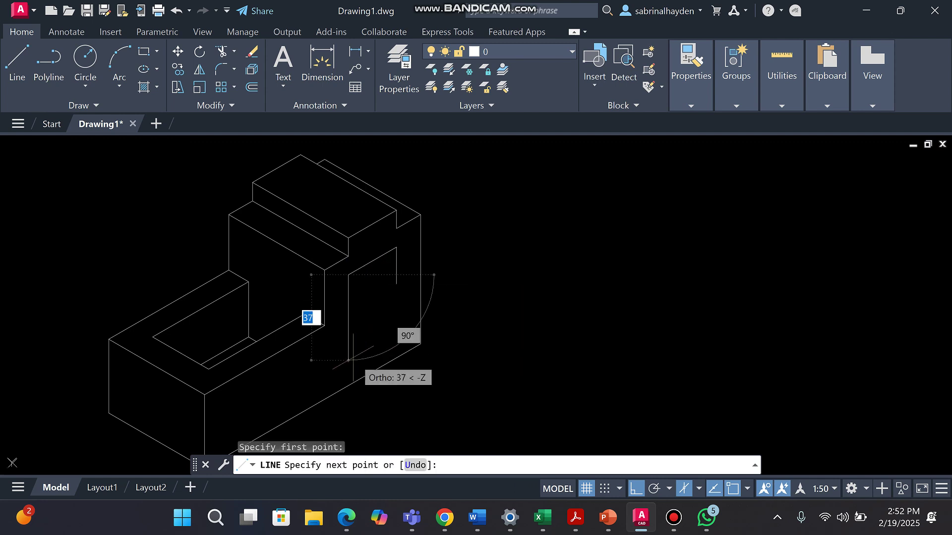
type("1")
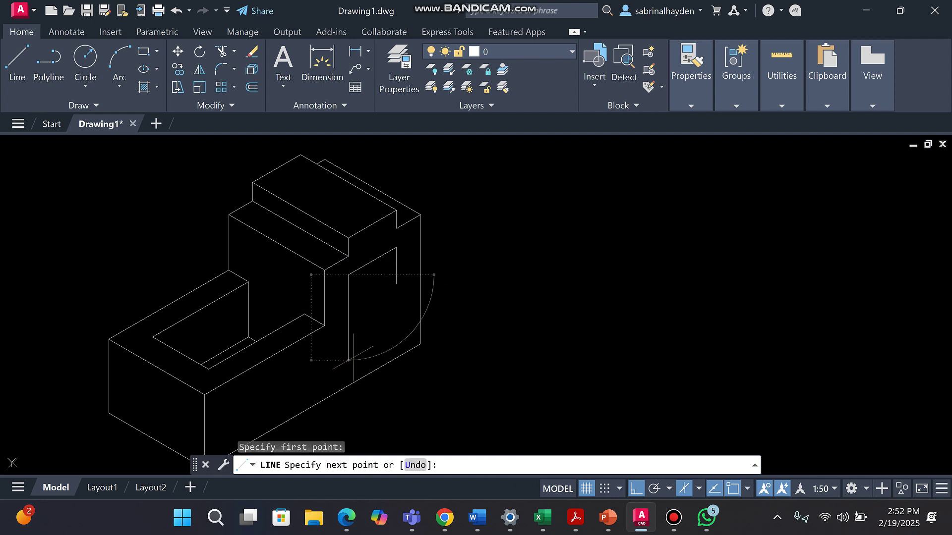
key("Return")
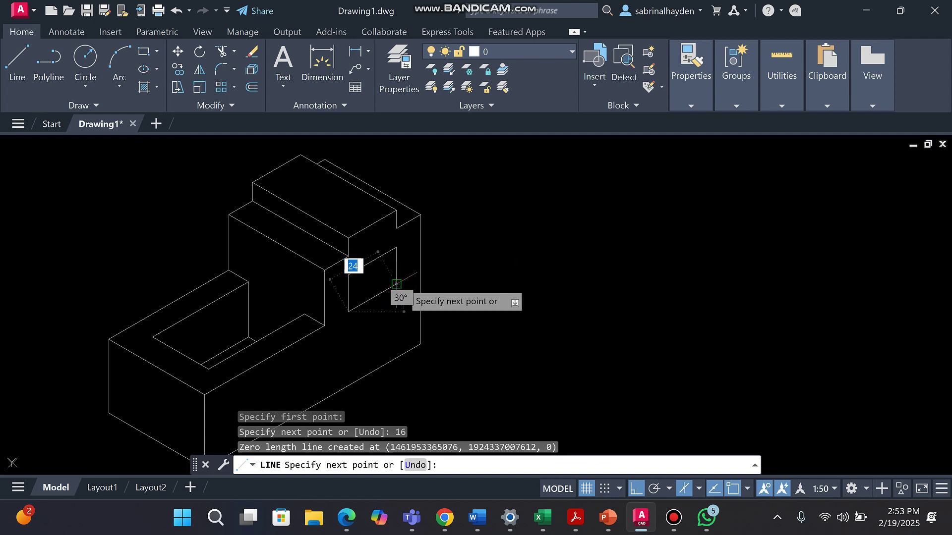
left_click(397, 284)
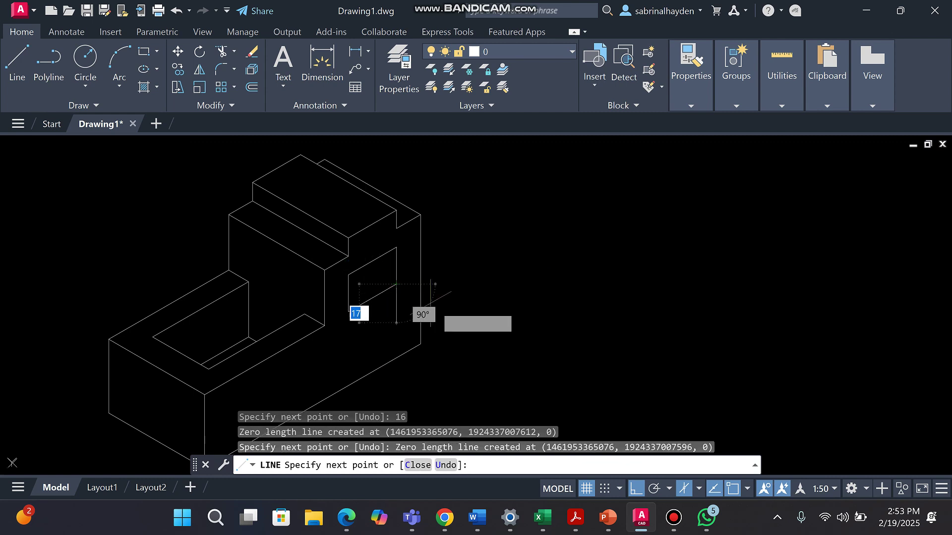
key("Escape")
key("Escape")
key("Escape")
- Compare the side-face opening's position and the alignment of its lower edge with the base's upper edge between the reference image and the drawing
scroll(733, 301, "down", 5)
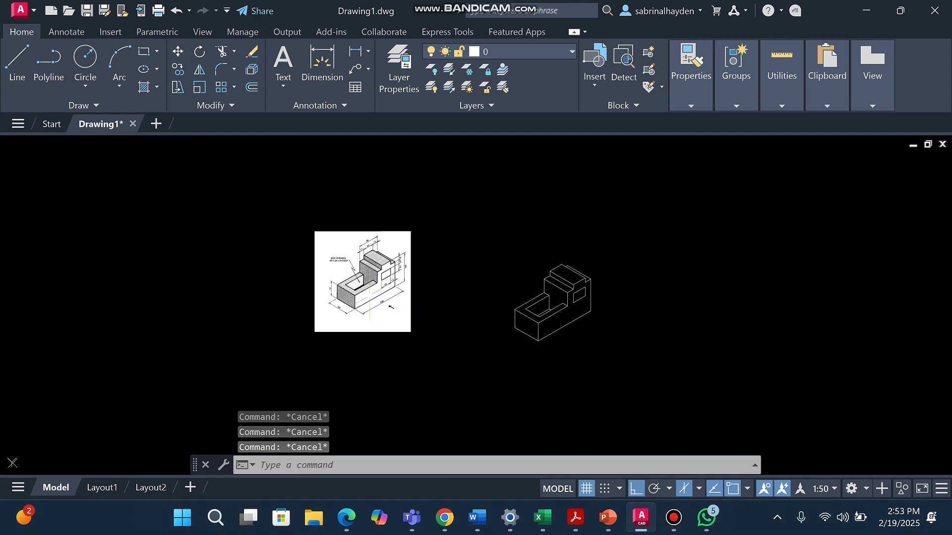
scroll(422, 254, "up", 10)
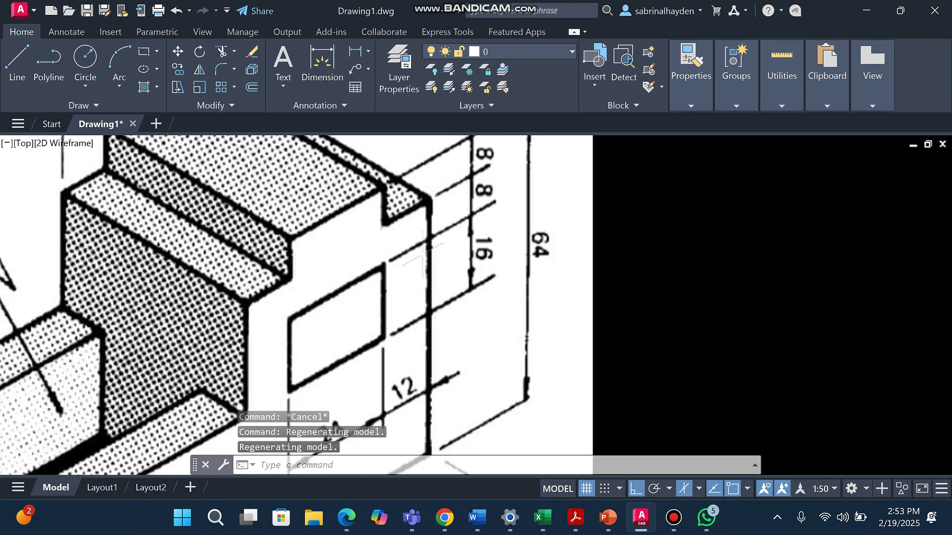
left_click(329, 265)
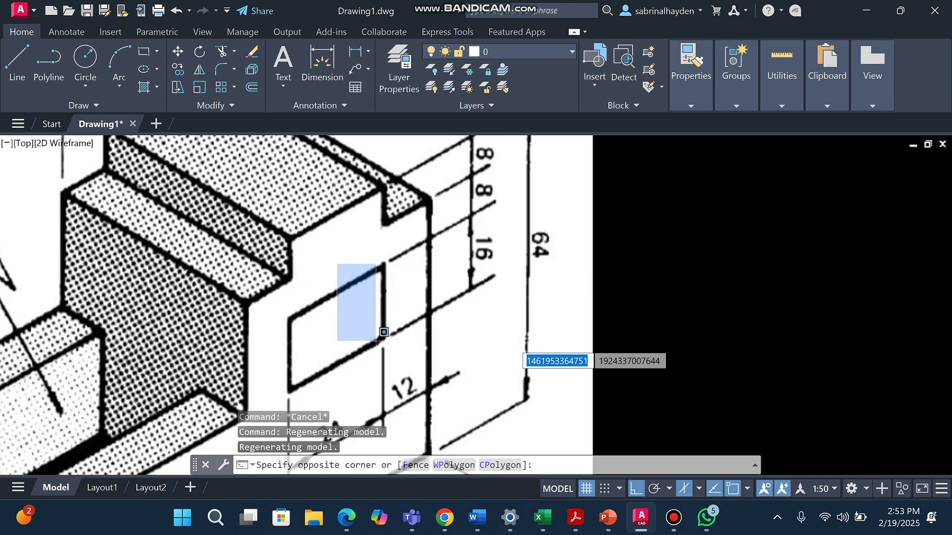
double_click(368, 306)
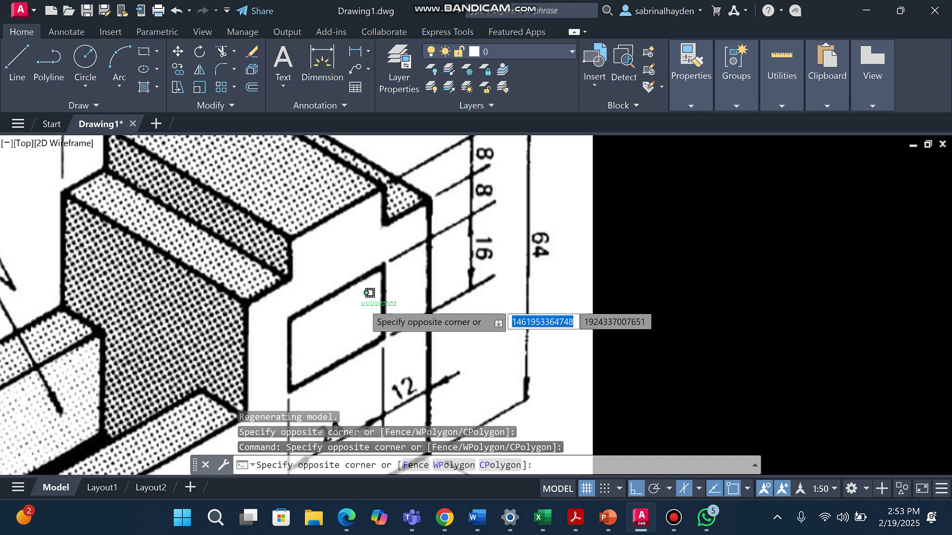
scroll(367, 292, "down", 6)
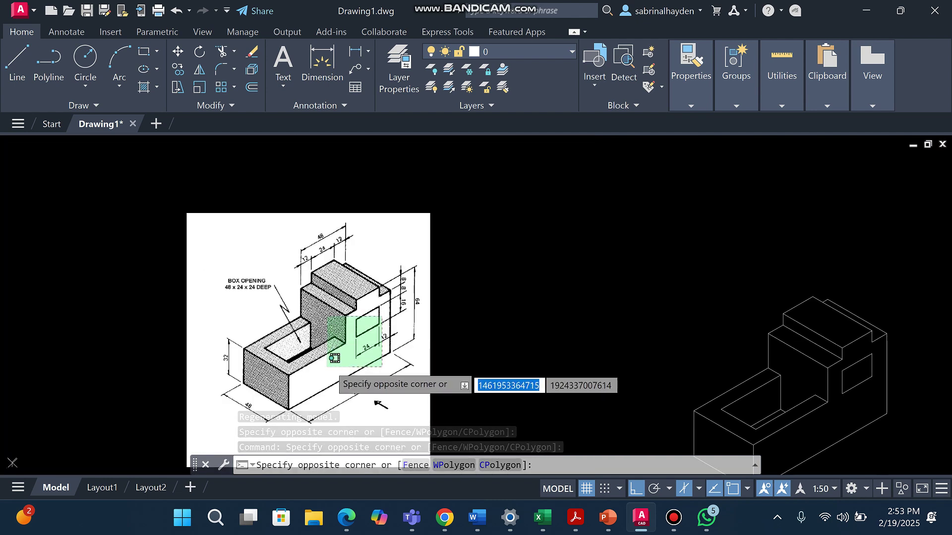
key("Escape")
key("Escape")
scroll(357, 306, "down", 6)
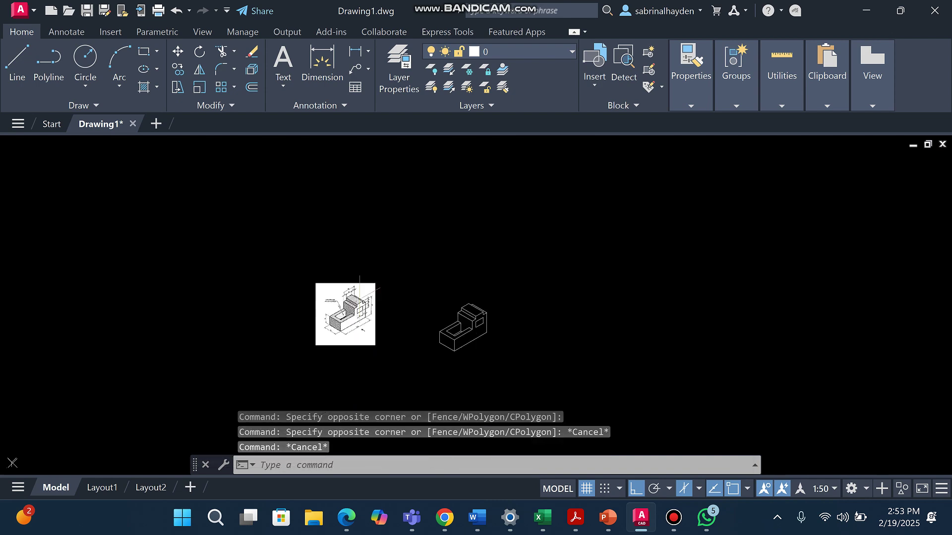
scroll(529, 370, "up", 10)
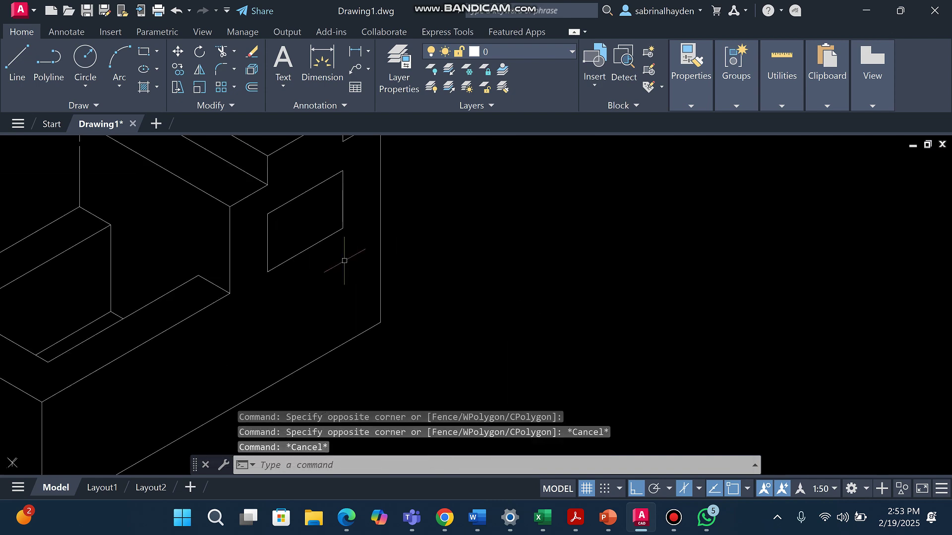
scroll(307, 297, "down", 5)
scroll(329, 314, "up", 5)
scroll(214, 297, "up", 2)
left_click(215, 304)
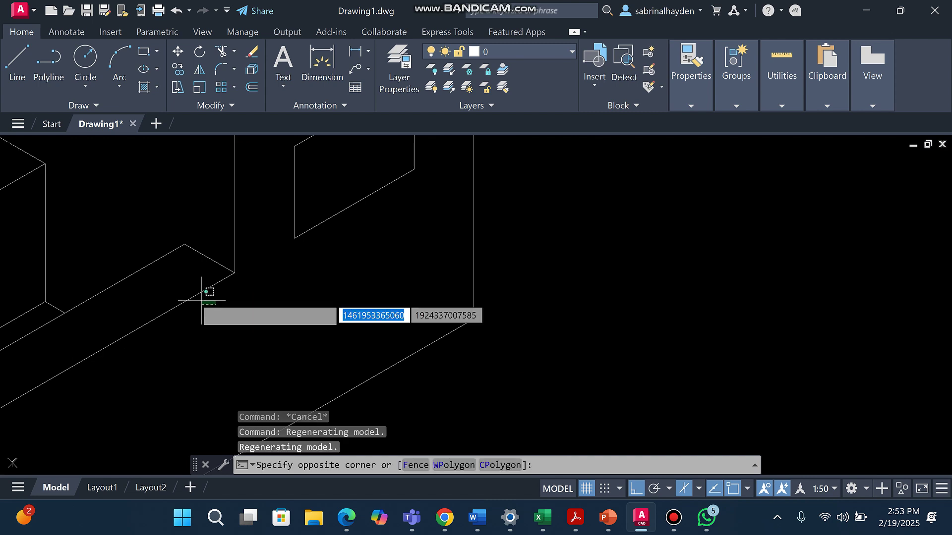
left_click(185, 288)
scroll(254, 315, "down", 2)
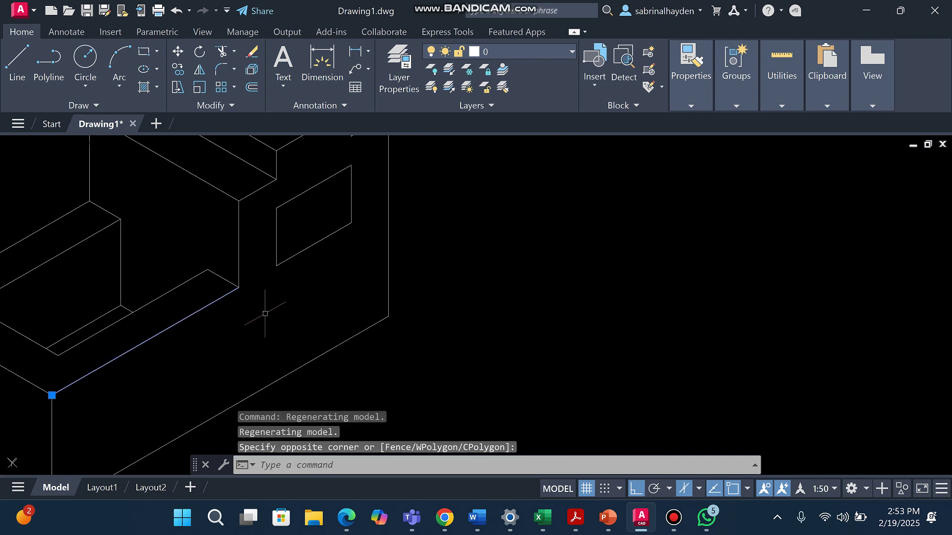
key("Escape")
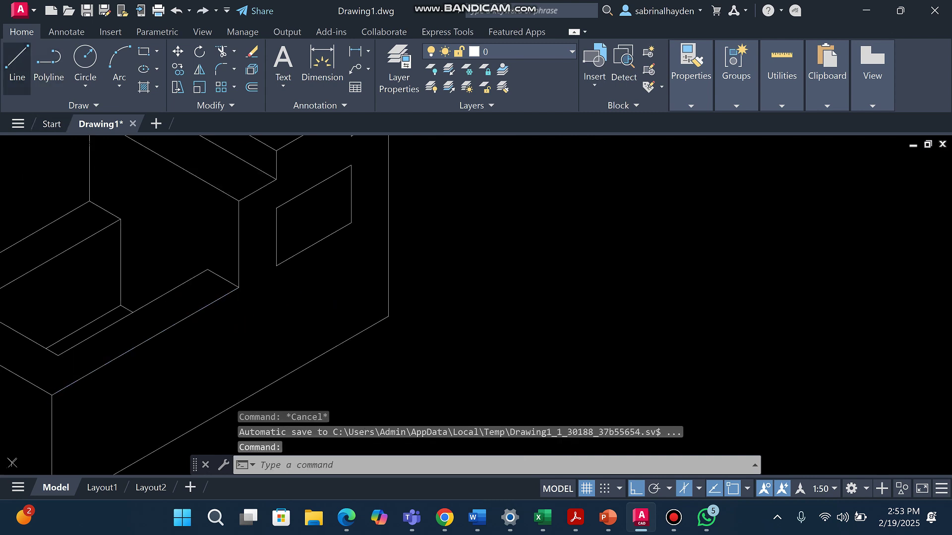
- Draw a 30° check line from the foot of the raised block's front vertical edge along the opening's lower edge and past the block's far edge
left_click(17, 65)
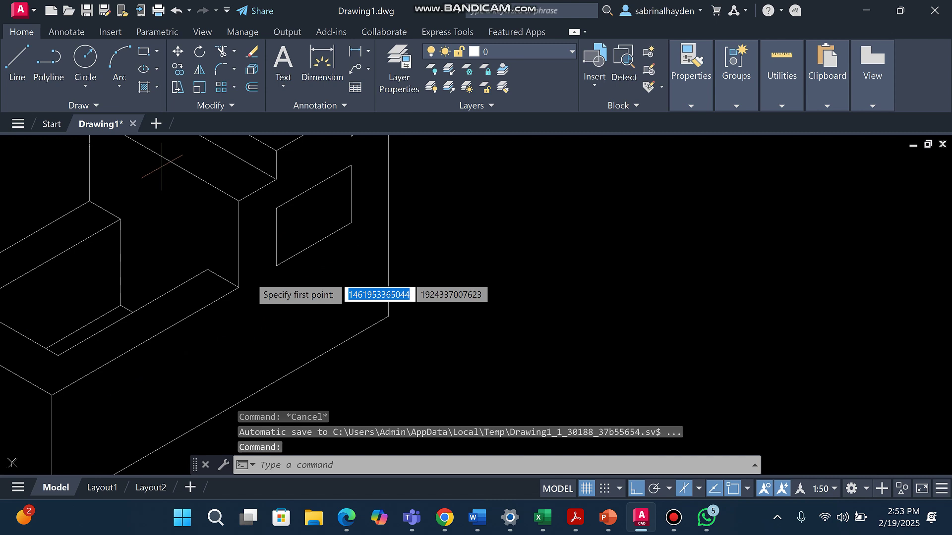
left_click(238, 287)
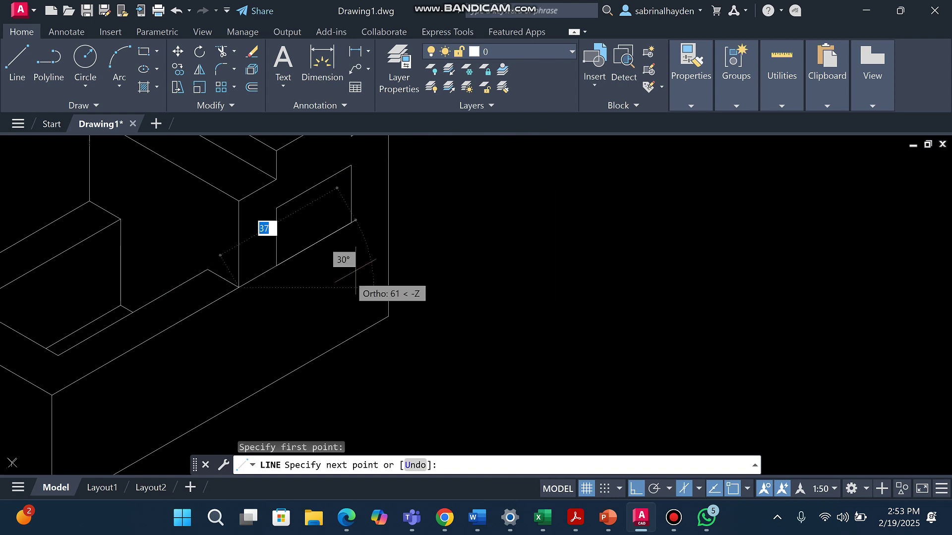
scroll(486, 248, "down", 1)
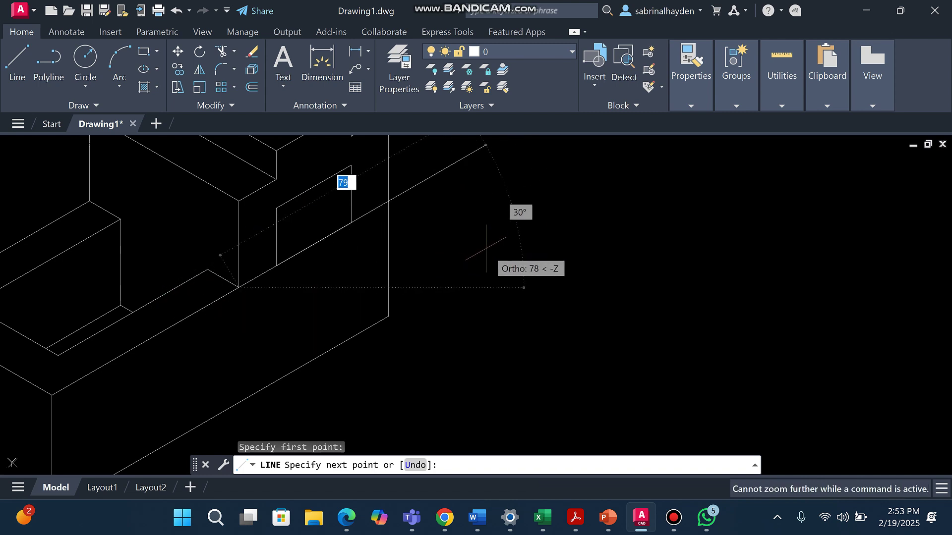
scroll(479, 270, "up", 1)
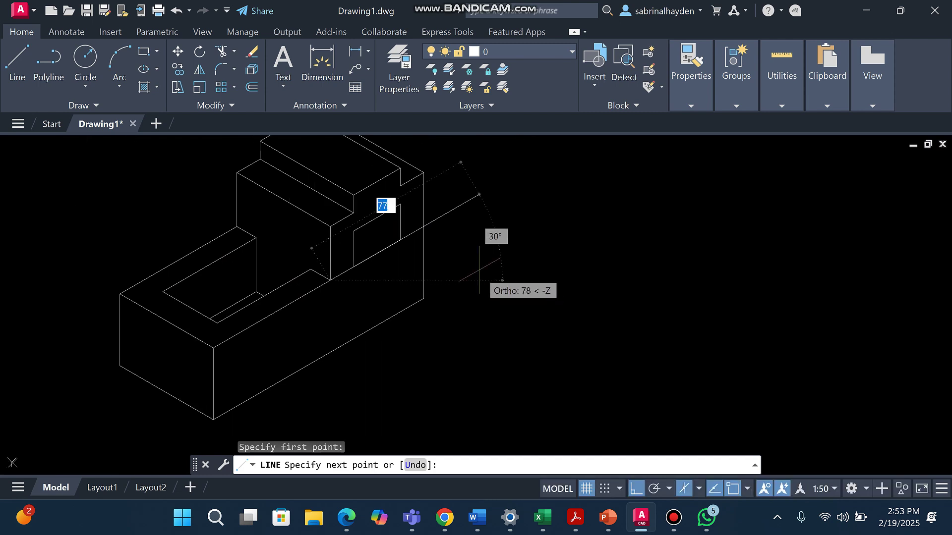
scroll(480, 275, "down", 1)
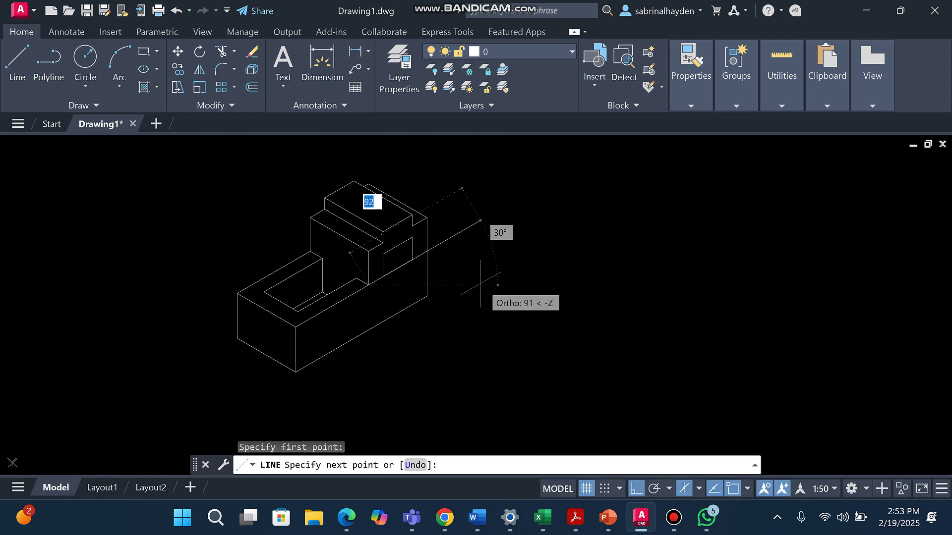
scroll(481, 285, "up", 2)
scroll(493, 280, "down", 2)
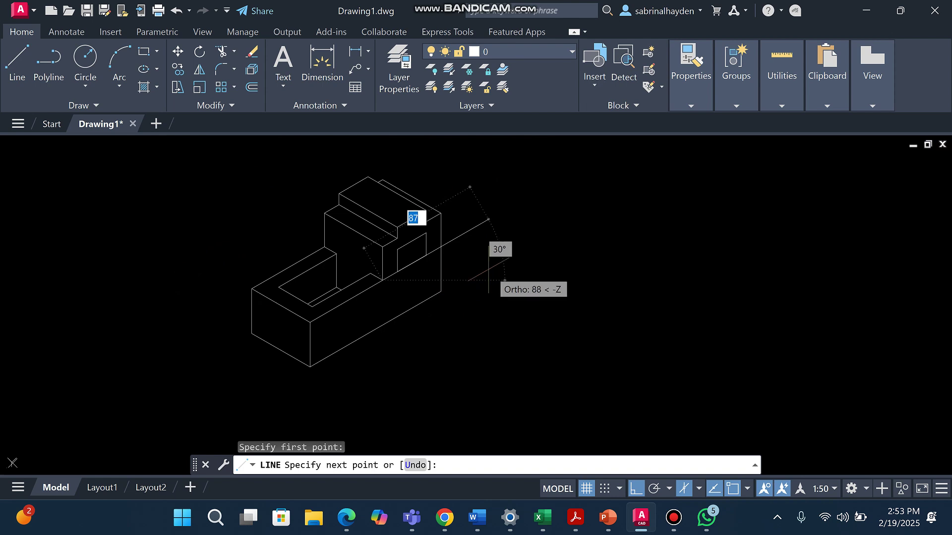
left_click(500, 271)
key("Escape")
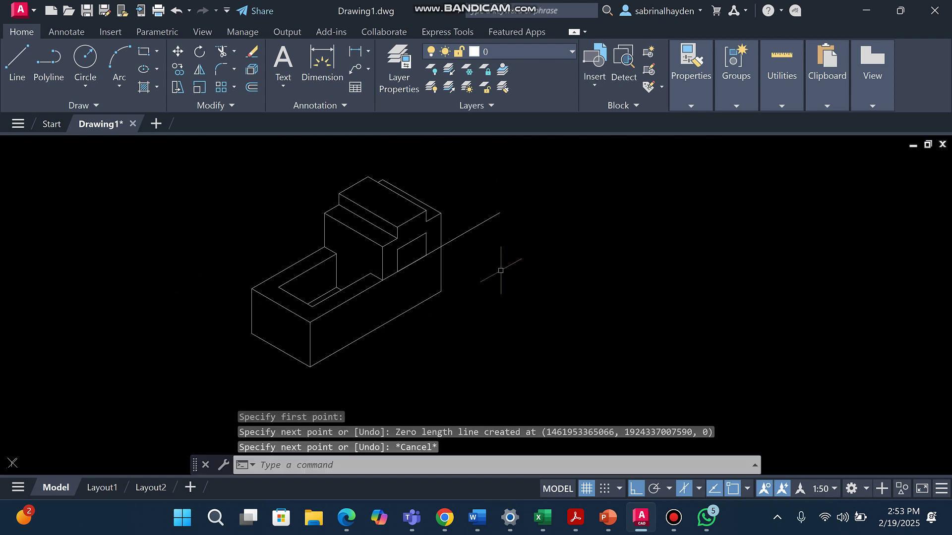
- Delete the check line running along the side-face opening's lower edge and beyond the block
scroll(475, 246, "up", 6)
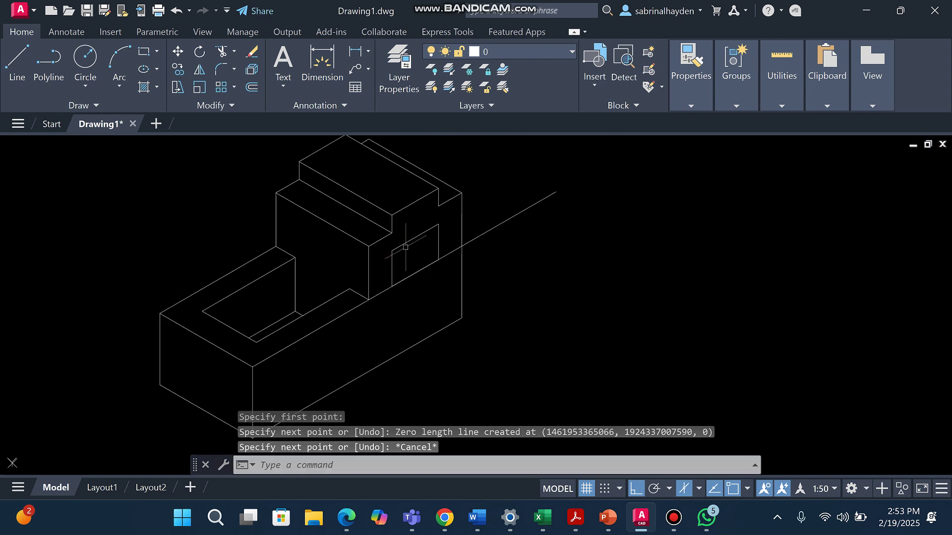
scroll(420, 291, "down", 8)
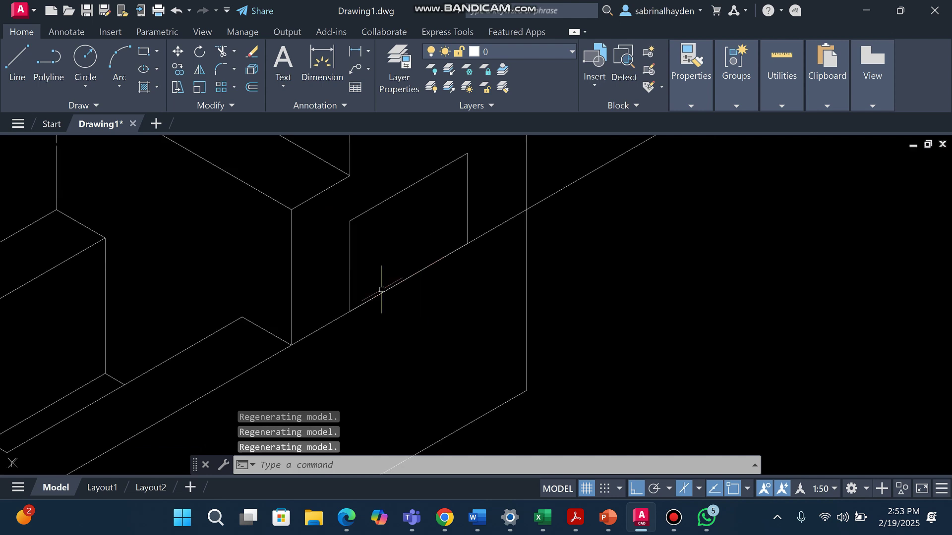
scroll(463, 266, "up", 3)
left_click(441, 251)
left_click(424, 230)
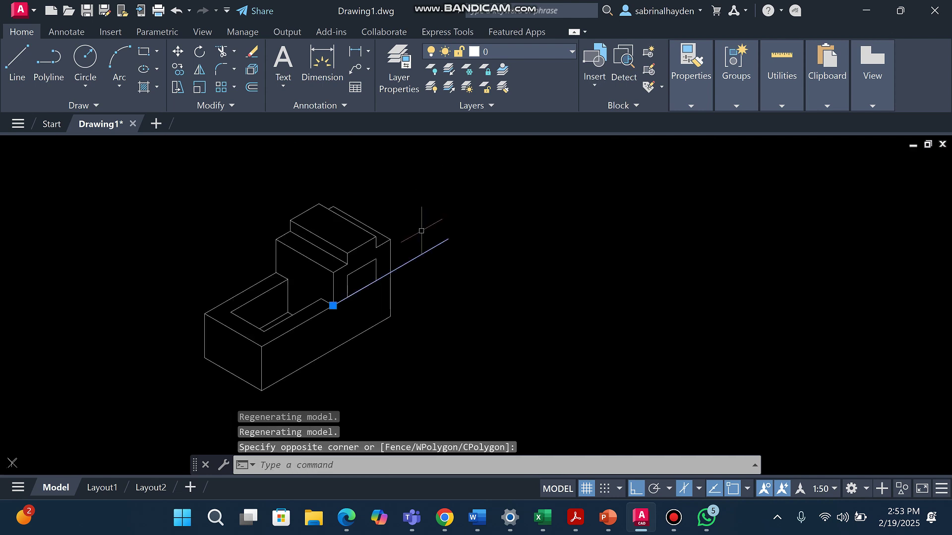
key("Delete")
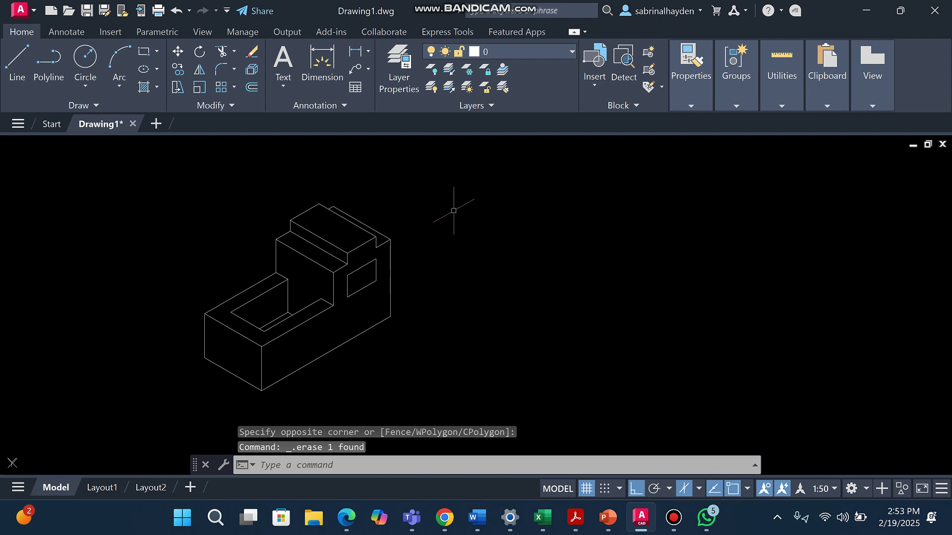
- Compare the finished isometric block with the reference image, reviewing its overall shape, stepped top, box opening, side-face opening and dimensions
scroll(424, 230, "down", 5)
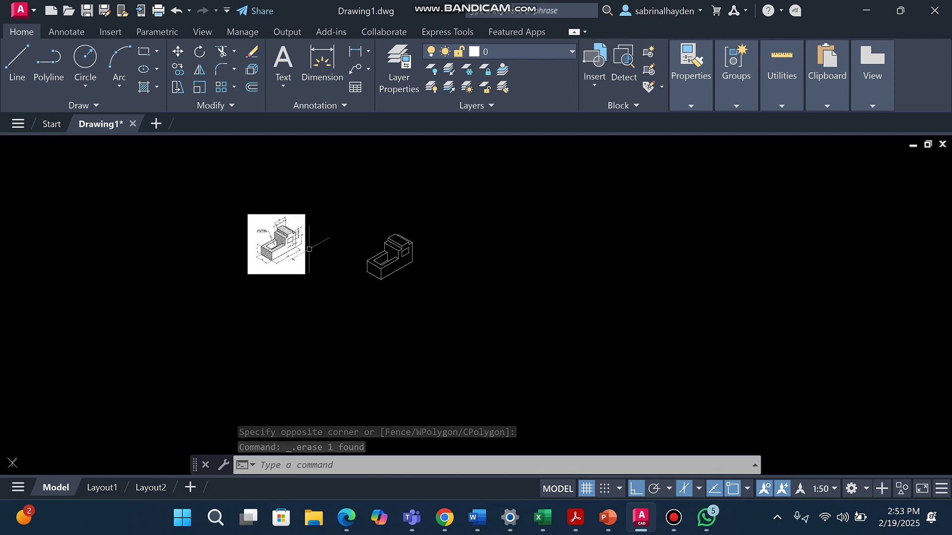
scroll(280, 247, "up", 4)
scroll(279, 255, "up", 4)
scroll(279, 255, "down", 4)
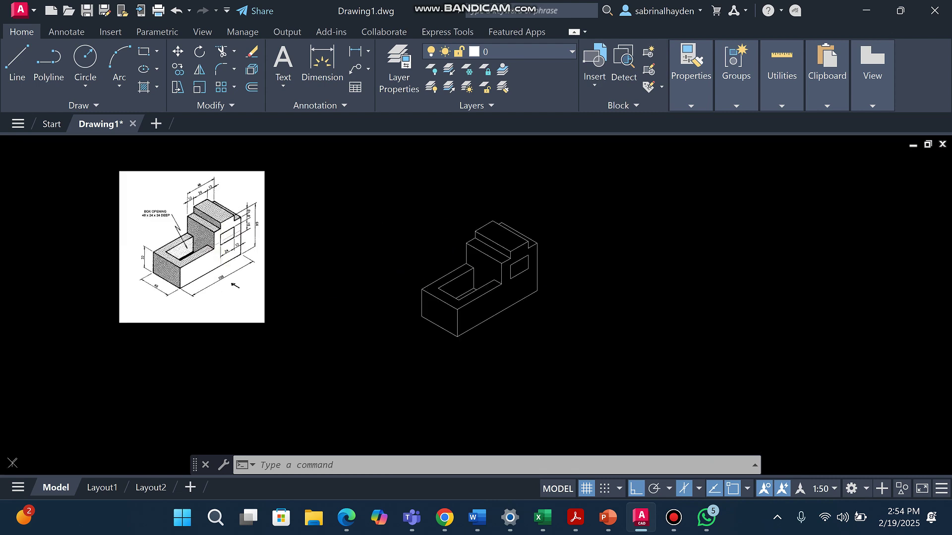
scroll(222, 201, "up", 2)
scroll(203, 212, "up", 2)
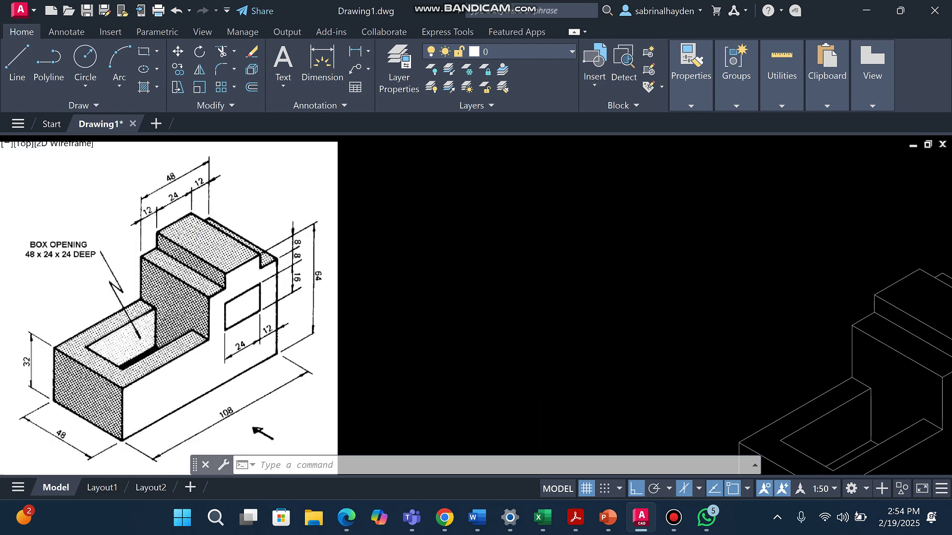
scroll(179, 212, "up", 2)
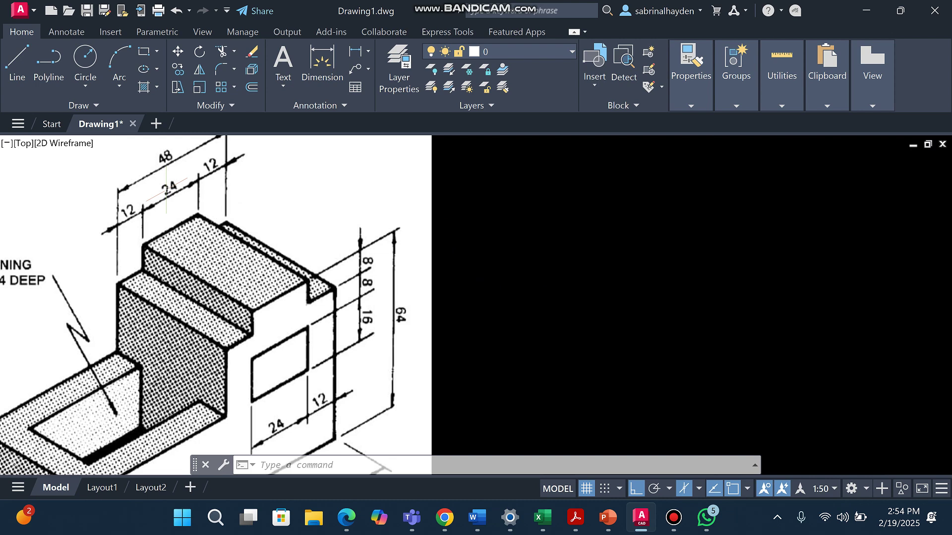
scroll(281, 200, "down", 7)
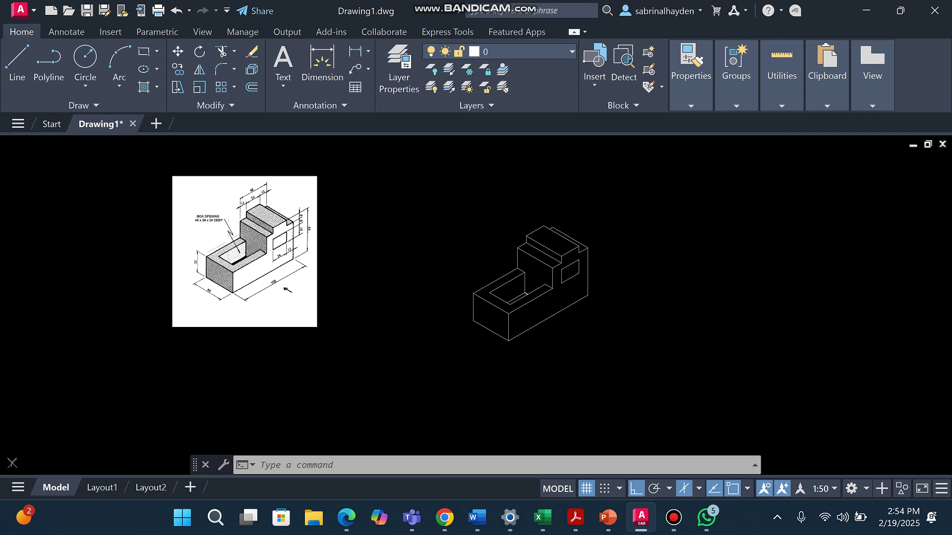
scroll(227, 240, "up", 4)
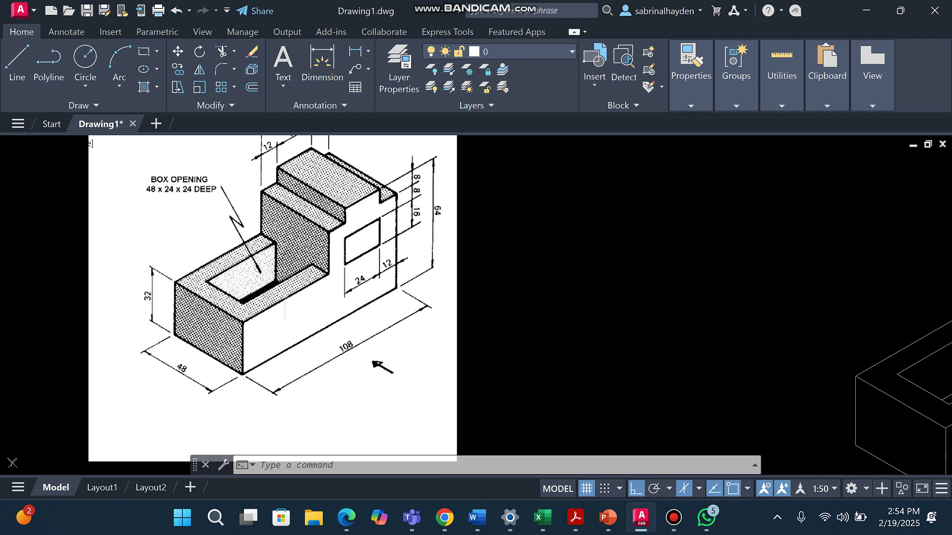
scroll(276, 290, "down", 2)
scroll(261, 283, "down", 2)
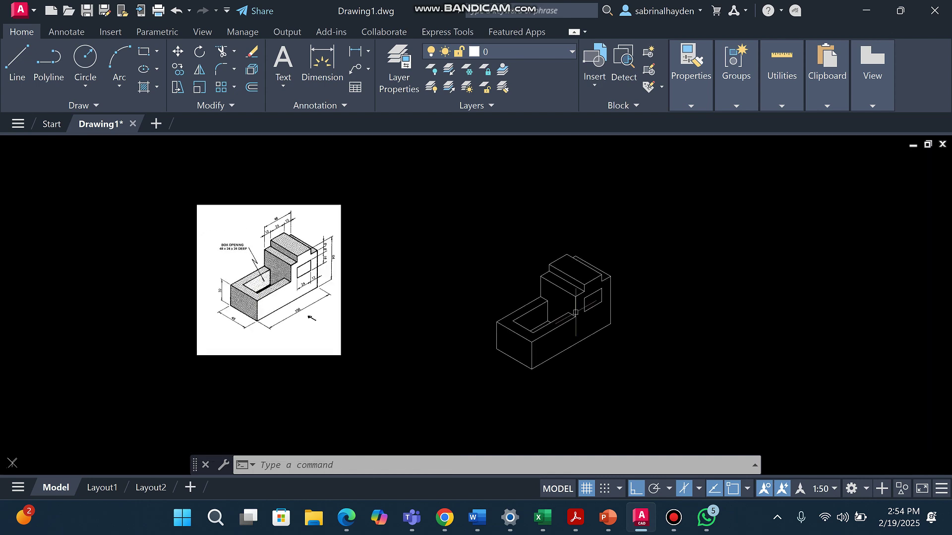
scroll(617, 357, "up", 2)
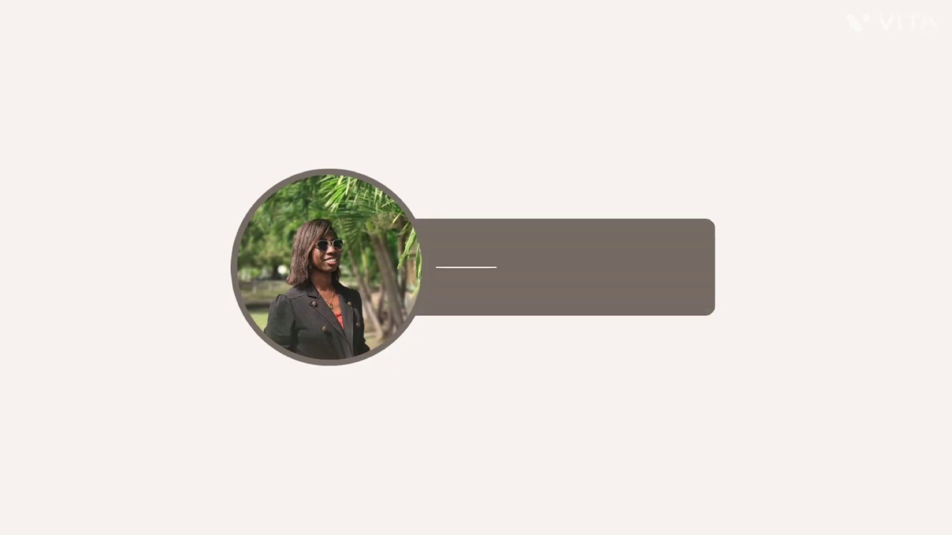